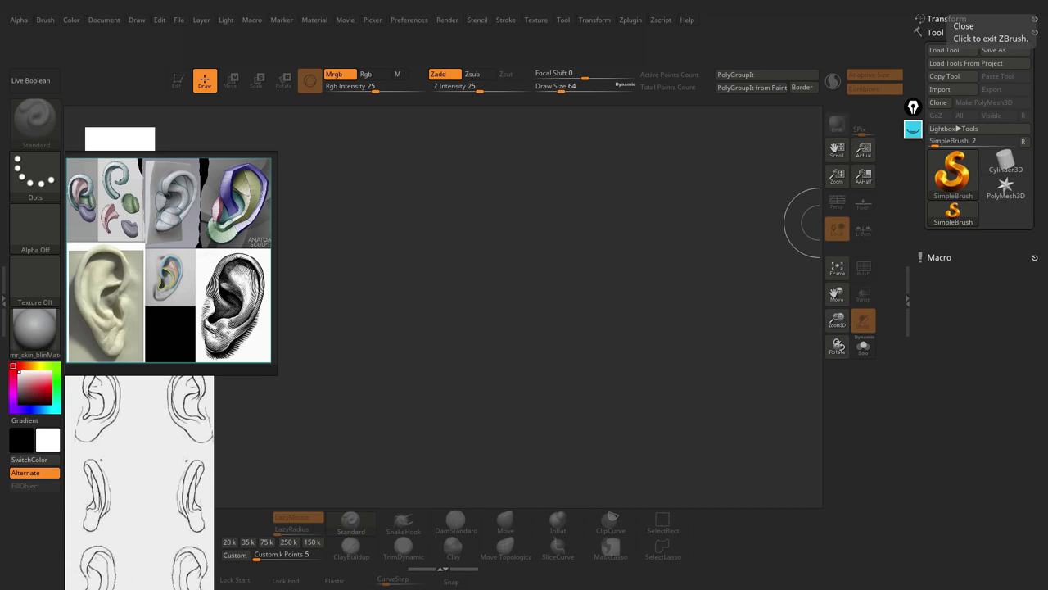
- Bring up the selection of starting meshes beside the ear reference images
{"action": "left_click", "coordinate": [952, 175]}
- Place a Cube3D, convert it to a PolyMesh3D, and stretch it into a tall block
{"action": "left_click", "coordinate": [494, 215]}
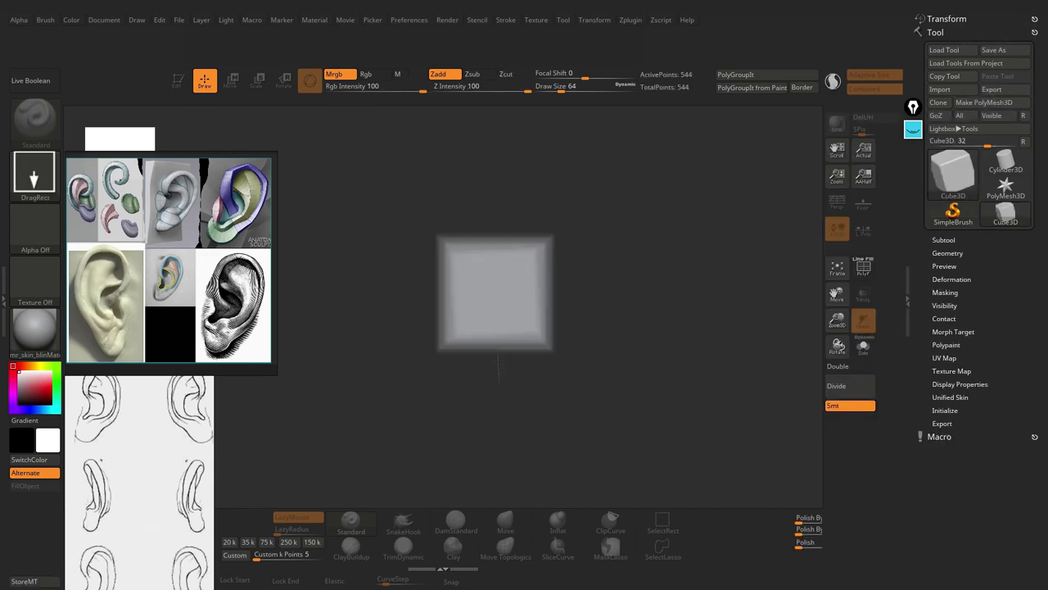
{"action": "key", "text": "shift+f"}
{"action": "key", "text": "w"}
{"action": "mouse_move", "coordinate": [590, 377]}
{"action": "left_mouse_down"}
{"action": "mouse_move", "coordinate": [522, 308]}
{"action": "mouse_move", "coordinate": [502, 164]}
{"action": "left_mouse_up"}
{"action": "left_click_drag", "start_coordinate": [623, 246], "coordinate": [543, 301]}
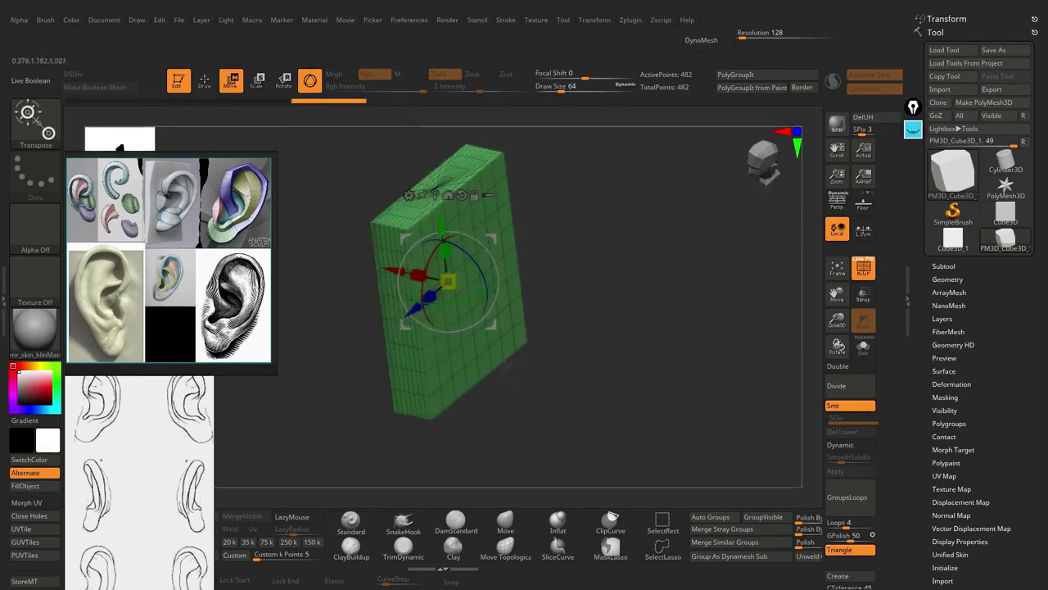
{"action": "key", "text": "q"}
- DynaMesh the block at resolution 32 and turn the view toward the front
{"action": "left_click_drag", "start_coordinate": [766, 33], "coordinate": [742, 33]}
{"action": "left_click", "coordinate": [705, 41]}
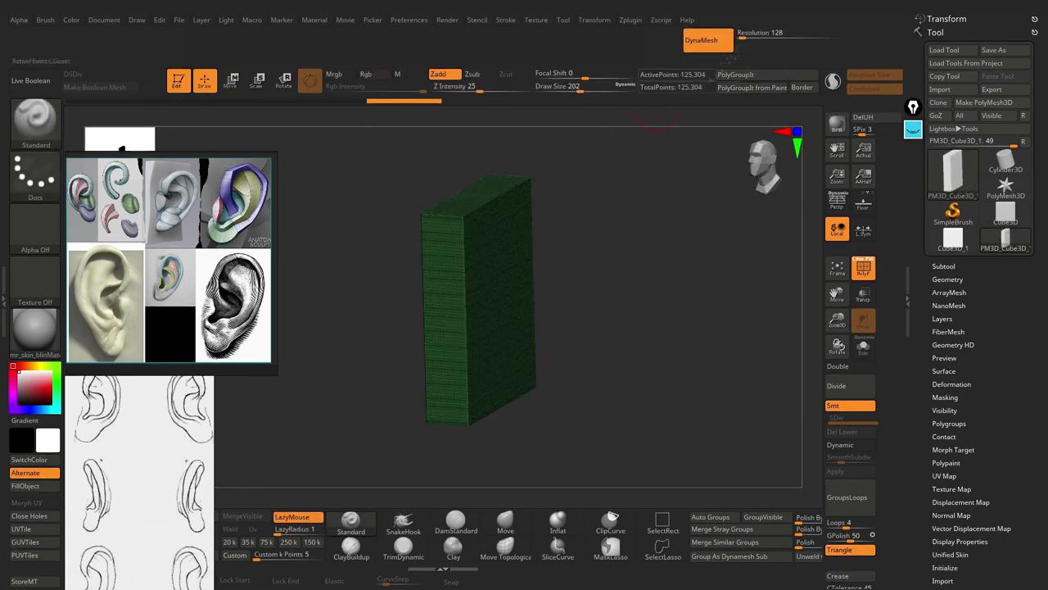
{"action": "left_click", "coordinate": [706, 45]}
{"action": "left_click_drag", "start_coordinate": [622, 246], "coordinate": [489, 288]}
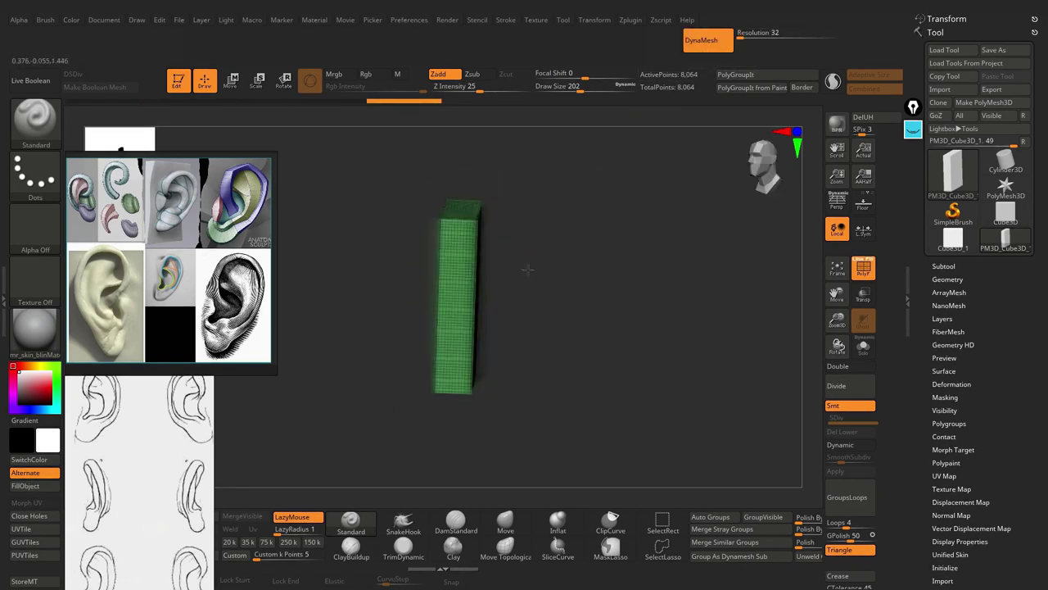
{"action": "left_click_drag", "start_coordinate": [573, 295], "coordinate": [524, 295]}
- Enable Persp display in the Draw menu and hide the block's polygon wireframe
{"action": "left_click_drag", "start_coordinate": [164, 262], "coordinate": [293, 254]}
{"action": "left_click", "coordinate": [137, 19]}
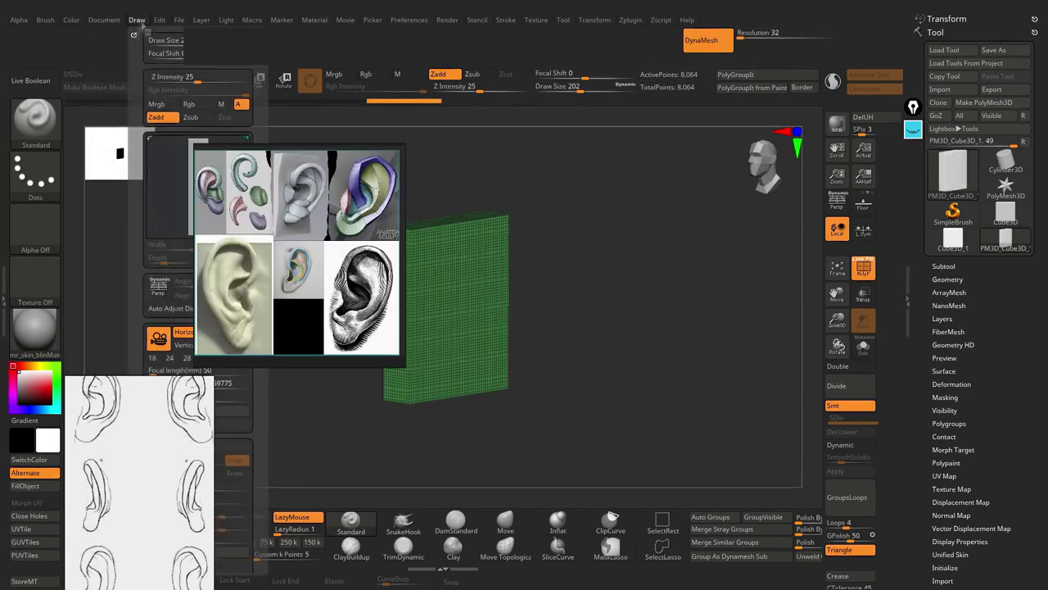
{"action": "left_click", "coordinate": [158, 287]}
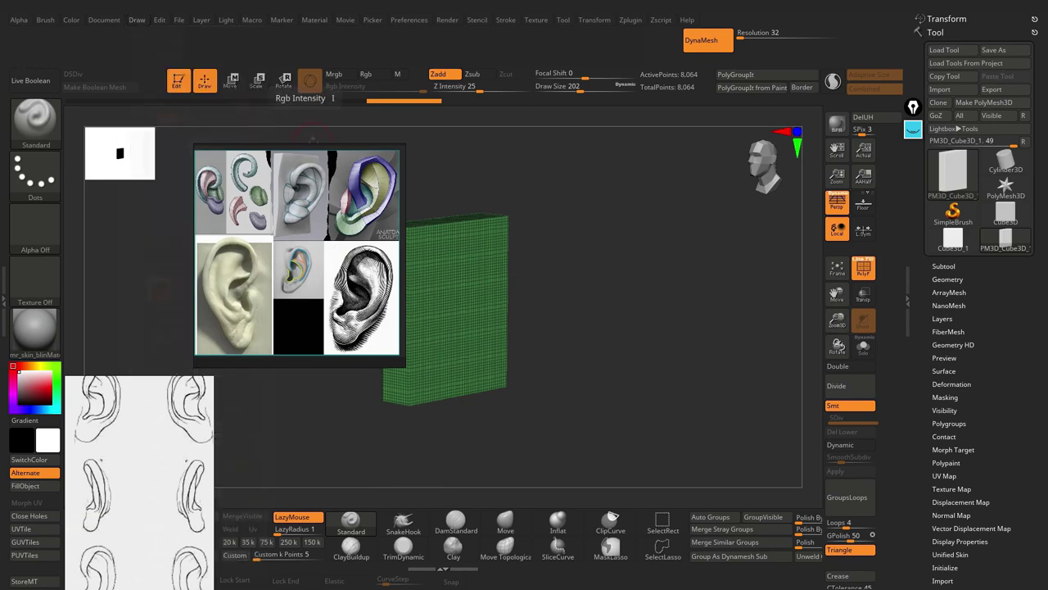
{"action": "left_click_drag", "start_coordinate": [246, 246], "coordinate": [120, 249]}
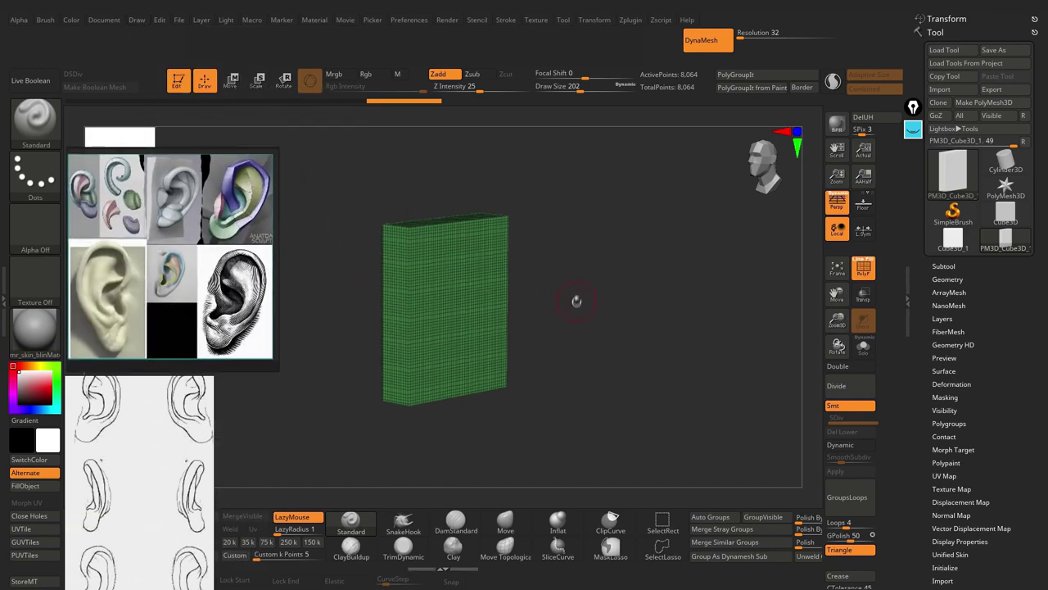
{"action": "key", "text": "shift+f"}
{"action": "left_click", "coordinate": [944, 267]}
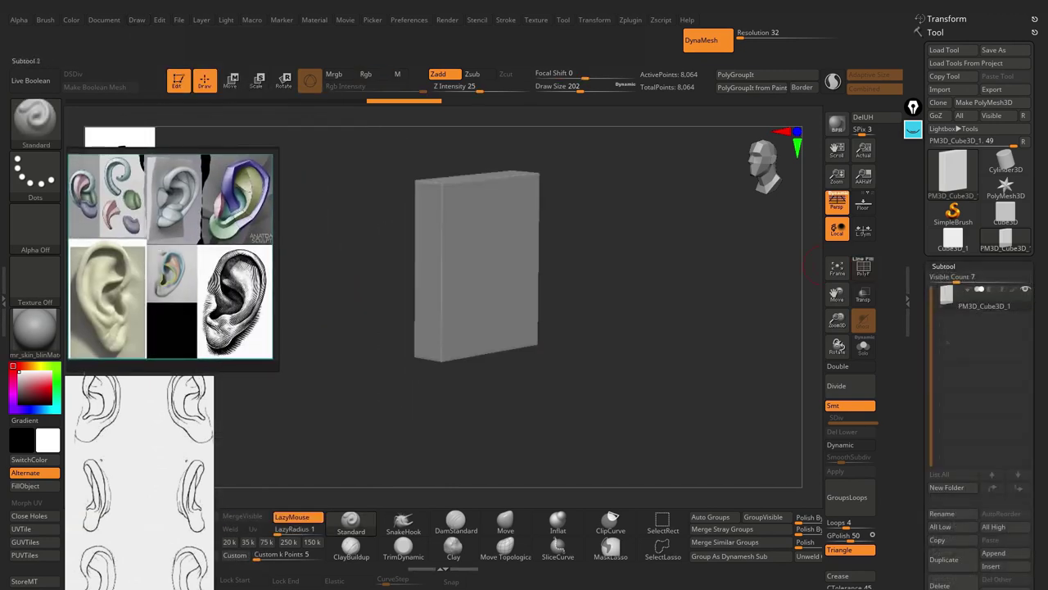
- Append a Sphere3D subtool and stretch it into an egg shape with SnakeHook at size 648
{"action": "left_click", "coordinate": [989, 410]}
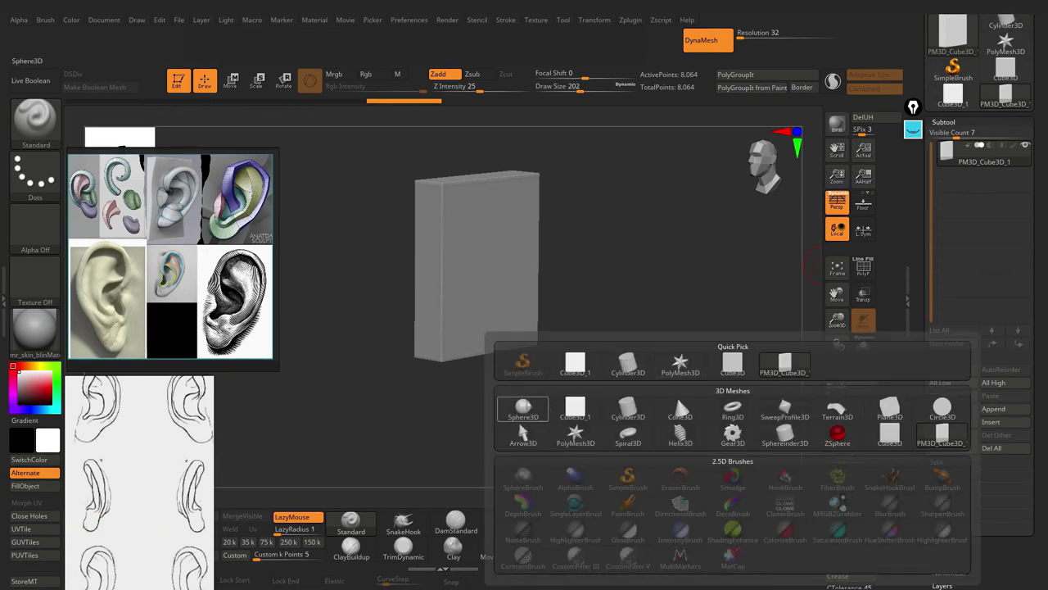
{"action": "left_click", "coordinate": [675, 395]}
{"action": "key", "text": "w"}
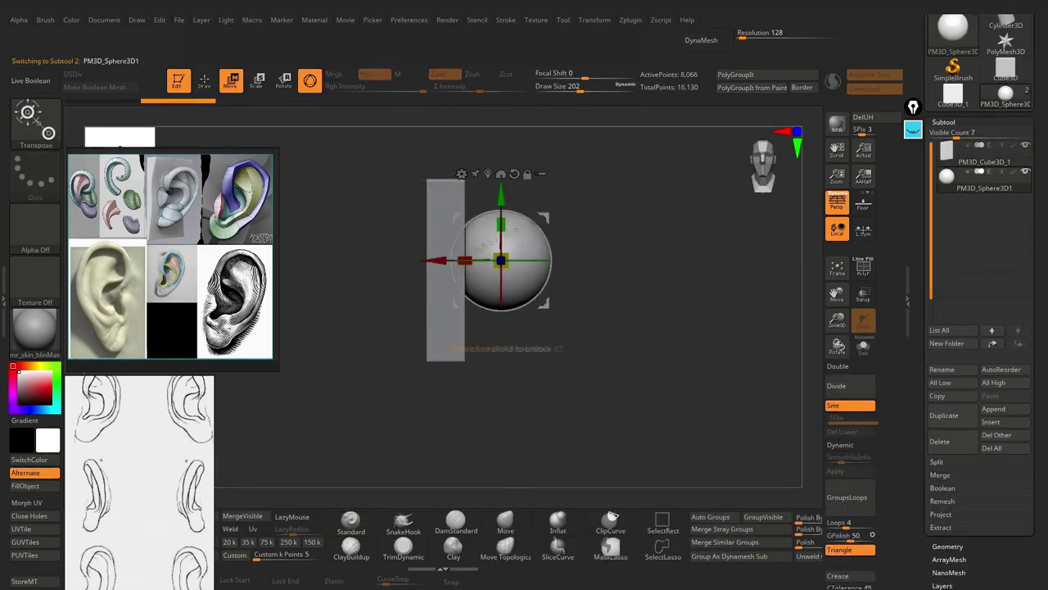
{"action": "key", "text": "q"}
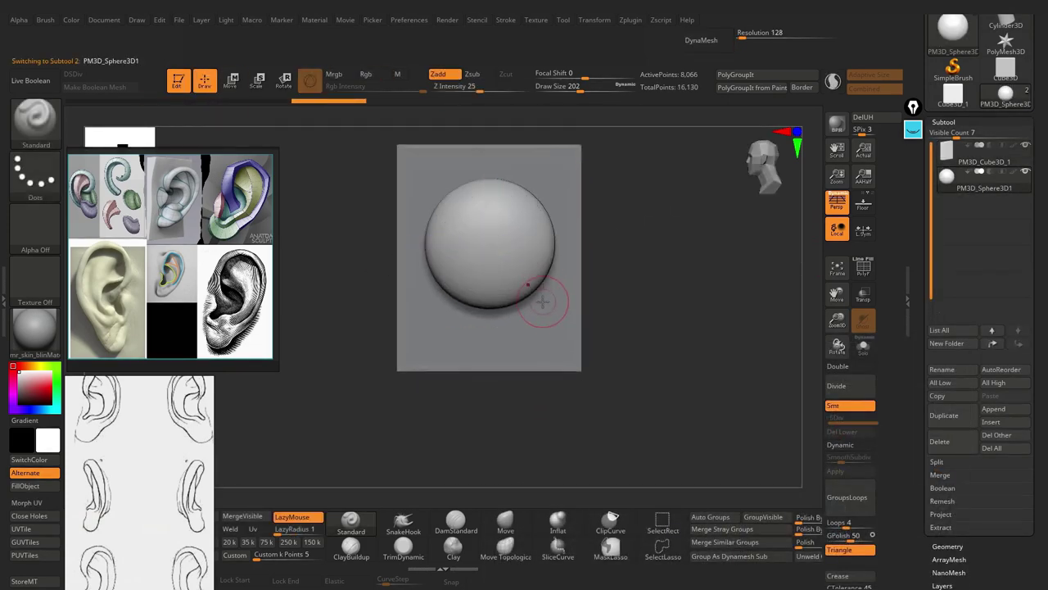
{"action": "left_click", "coordinate": [403, 524]}
{"action": "key", "text": "s"}
{"action": "left_click_drag", "start_coordinate": [503, 233], "coordinate": [581, 234]}
{"action": "mouse_move", "coordinate": [471, 278]}
{"action": "left_mouse_down"}
{"action": "mouse_move", "coordinate": [507, 300]}
{"action": "mouse_move", "coordinate": [622, 246]}
{"action": "left_mouse_up"}
{"action": "mouse_move", "coordinate": [491, 328]}
{"action": "left_mouse_down"}
{"action": "mouse_move", "coordinate": [512, 188]}
{"action": "mouse_move", "coordinate": [510, 287]}
{"action": "left_mouse_up"}
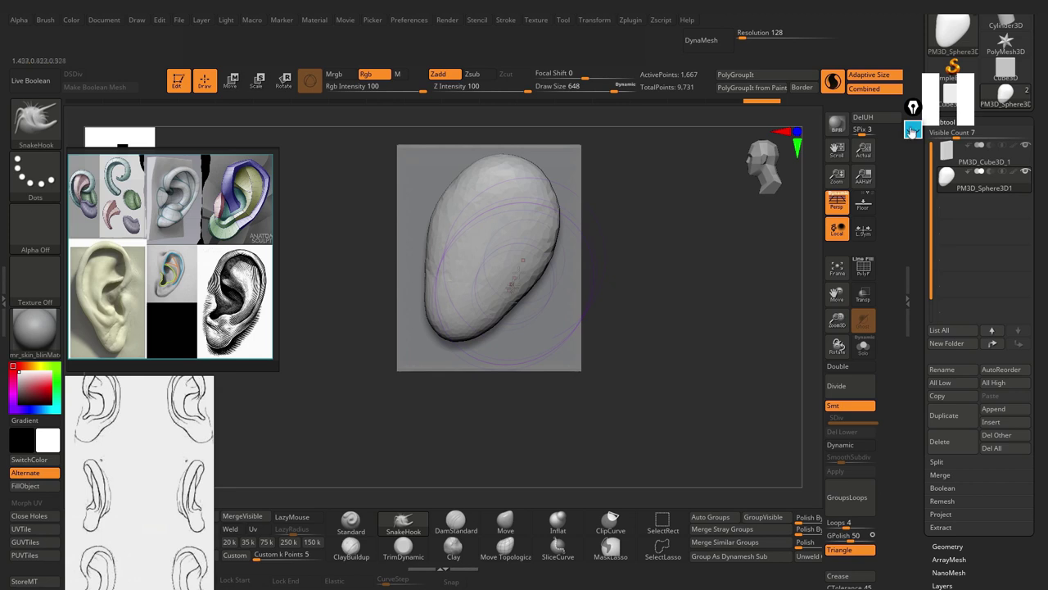
- Annotate the reference ear's rim and the sculpted egg shape, then clear the annotations
{"action": "left_click", "coordinate": [912, 162]}
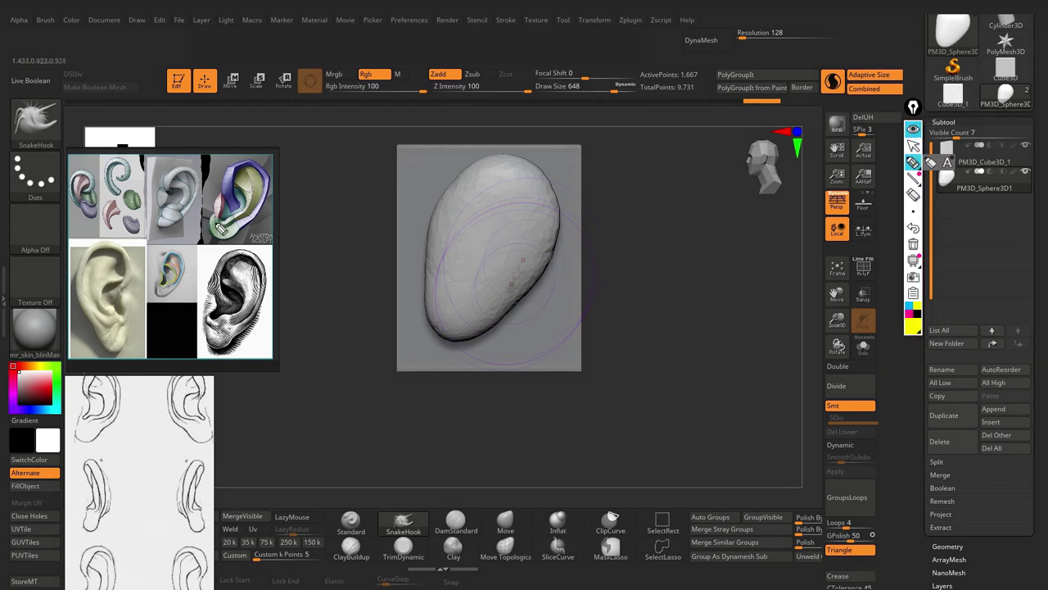
{"action": "mouse_move", "coordinate": [214, 234]}
{"action": "left_mouse_down"}
{"action": "mouse_move", "coordinate": [250, 163]}
{"action": "mouse_move", "coordinate": [275, 203]}
{"action": "mouse_move", "coordinate": [209, 229]}
{"action": "left_mouse_up"}
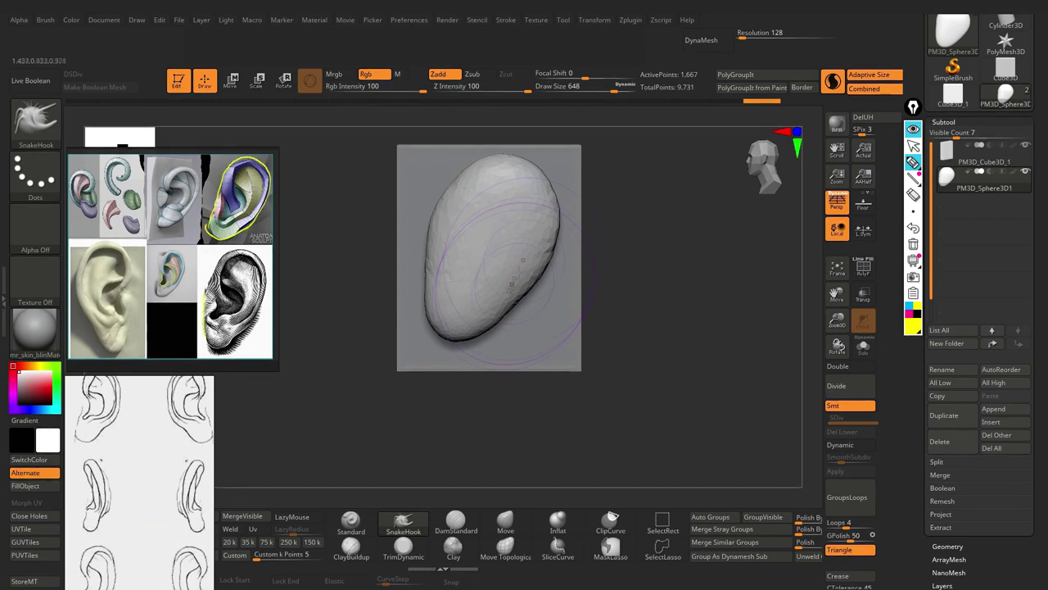
{"action": "mouse_move", "coordinate": [269, 267]}
{"action": "left_mouse_down"}
{"action": "mouse_move", "coordinate": [263, 321]}
{"action": "mouse_move", "coordinate": [226, 348]}
{"action": "left_mouse_up"}
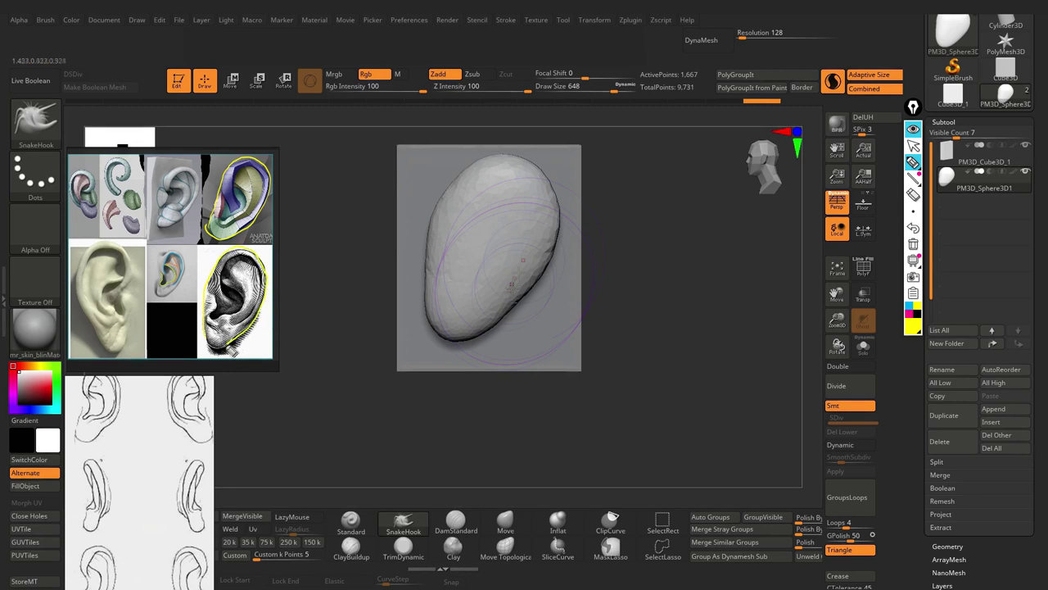
{"action": "mouse_move", "coordinate": [440, 288]}
{"action": "left_mouse_down"}
{"action": "mouse_move", "coordinate": [428, 246]}
{"action": "mouse_move", "coordinate": [545, 167]}
{"action": "mouse_move", "coordinate": [465, 332]}
{"action": "mouse_move", "coordinate": [424, 308]}
{"action": "left_mouse_up"}
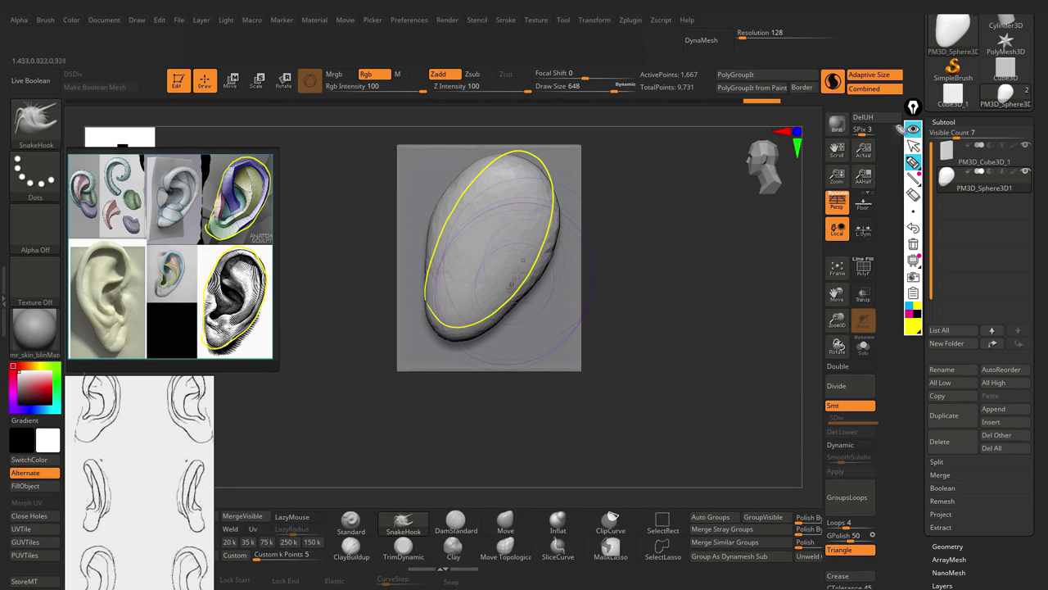
{"action": "left_click", "coordinate": [911, 128]}
- Bulge the lobe's lower-left side outward and zoom in on a side view of lobe and block
{"action": "mouse_move", "coordinate": [509, 285]}
{"action": "left_mouse_down"}
{"action": "mouse_move", "coordinate": [427, 331]}
{"action": "mouse_move", "coordinate": [459, 348]}
{"action": "mouse_move", "coordinate": [544, 270]}
{"action": "mouse_move", "coordinate": [543, 199]}
{"action": "left_mouse_up"}
{"action": "key", "text": "s"}
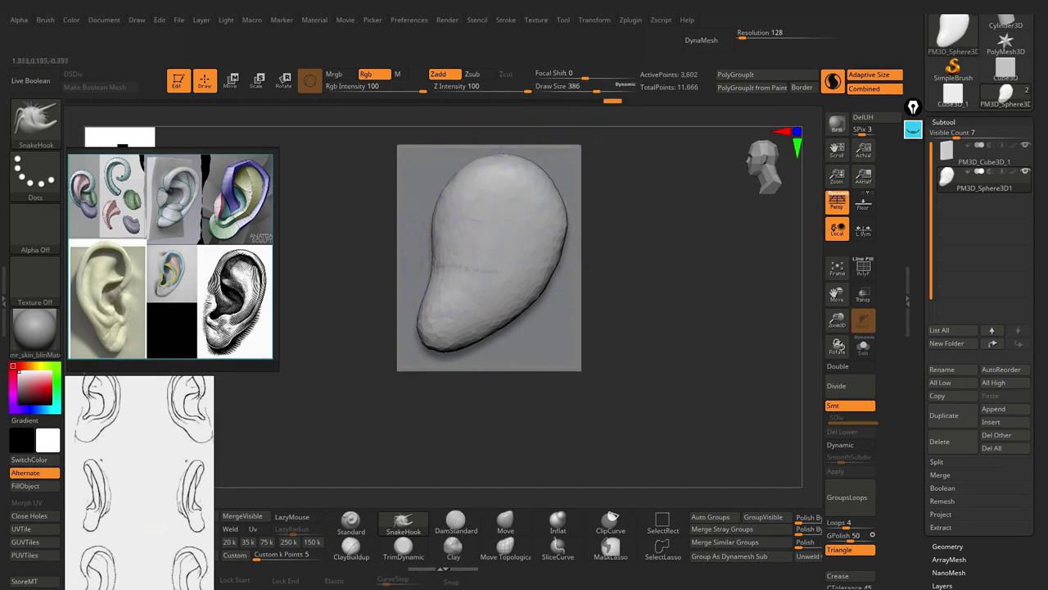
{"action": "left_click_drag", "start_coordinate": [622, 246], "coordinate": [488, 293]}
{"action": "key", "text": "s"}
{"action": "right_click_drag", "start_coordinate": [483, 293], "coordinate": [514, 273], "text": "ctrl"}
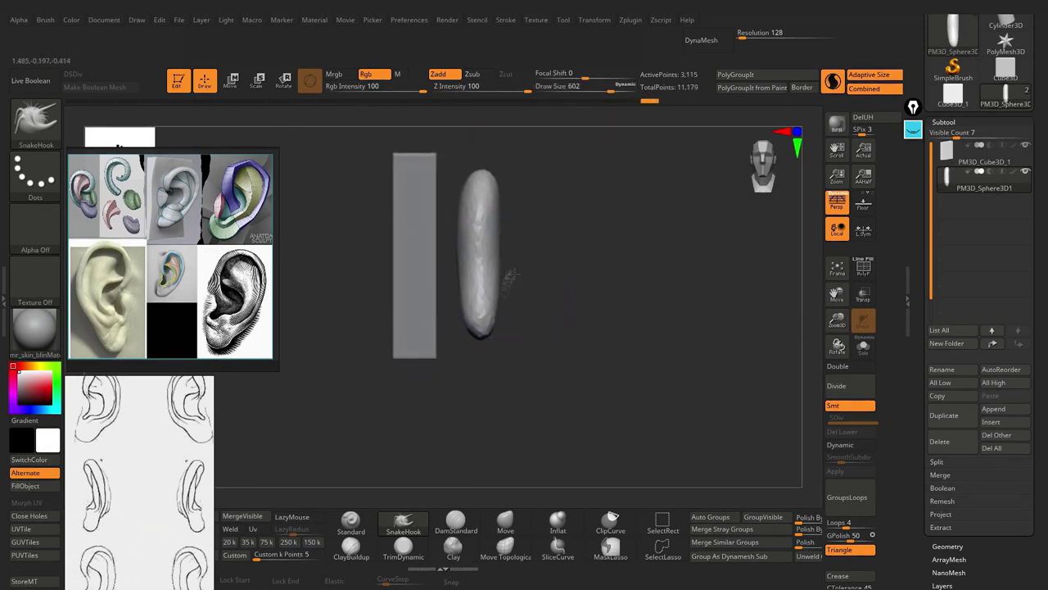
- Clip the lobe thinner with ClipCurve and tilt it about -17° with the Transpose gizmo
{"action": "key", "text": "ctrl+shift"}
{"action": "mouse_move", "coordinate": [494, 149]}
{"action": "left_mouse_down"}
{"action": "mouse_move", "coordinate": [467, 374]}
{"action": "mouse_move", "coordinate": [524, 328]}
{"action": "mouse_move", "coordinate": [512, 251]}
{"action": "left_mouse_up"}
{"action": "key", "text": "w"}
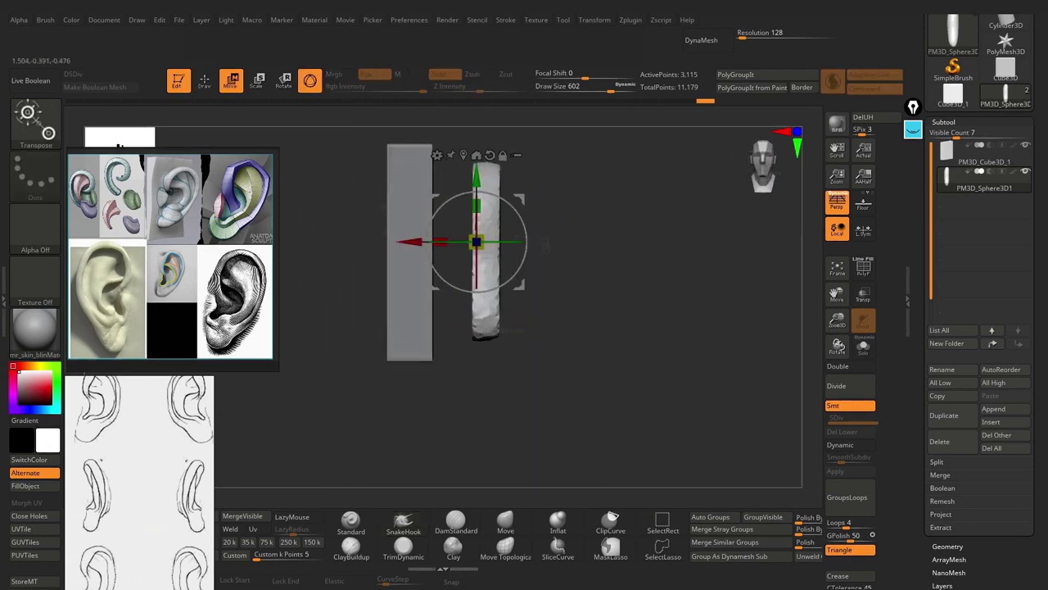
{"action": "mouse_move", "coordinate": [558, 280]}
{"action": "left_mouse_down"}
{"action": "mouse_move", "coordinate": [524, 270]}
{"action": "mouse_move", "coordinate": [503, 243]}
{"action": "left_mouse_up"}
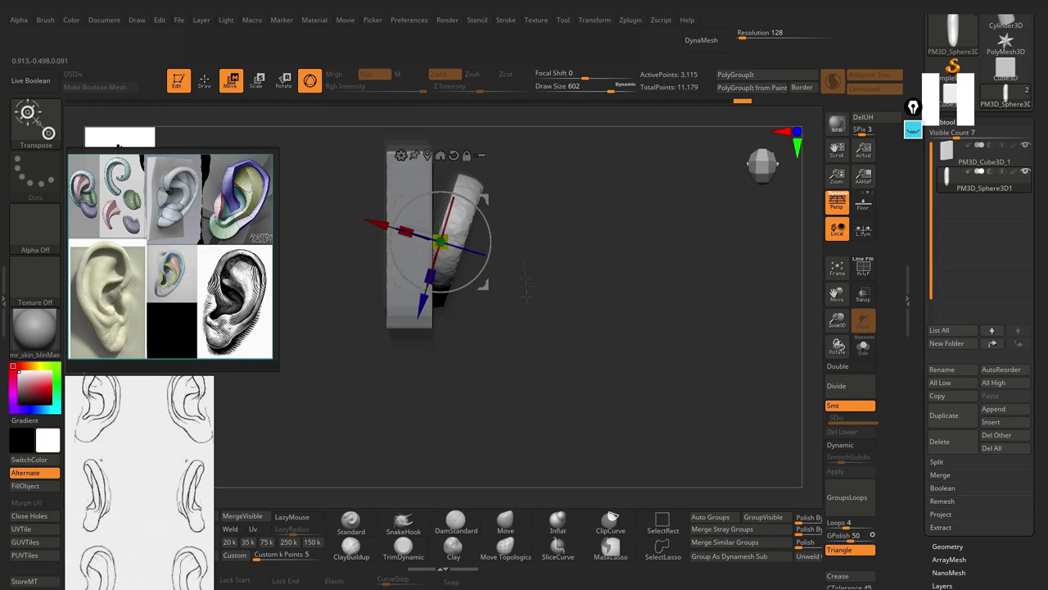
- Sketch guide lines over the lobe's intended curve, redrawing them in magenta
{"action": "left_click", "coordinate": [913, 129]}
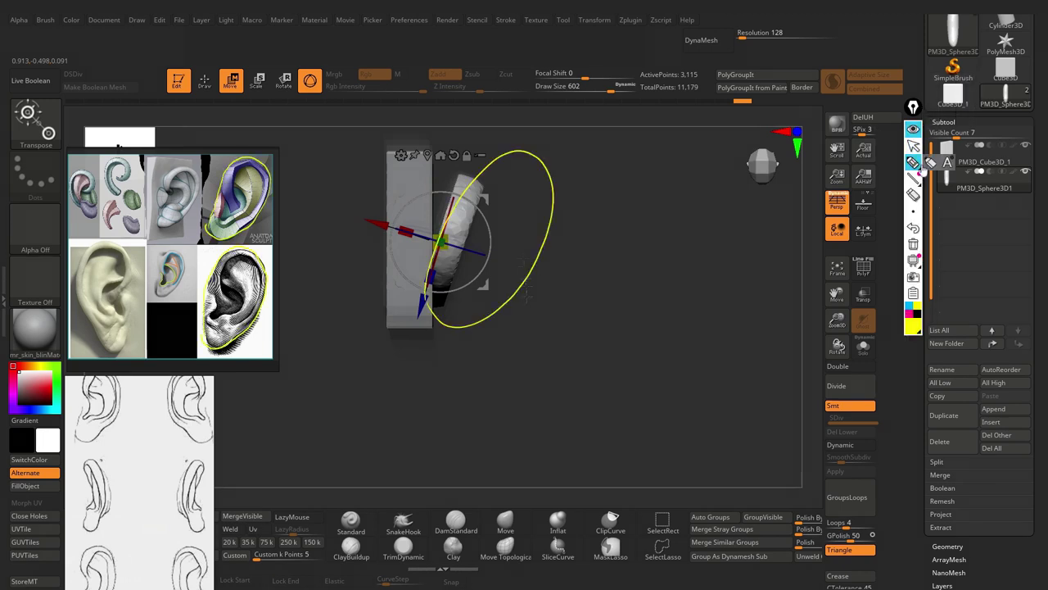
{"action": "left_click", "coordinate": [913, 244]}
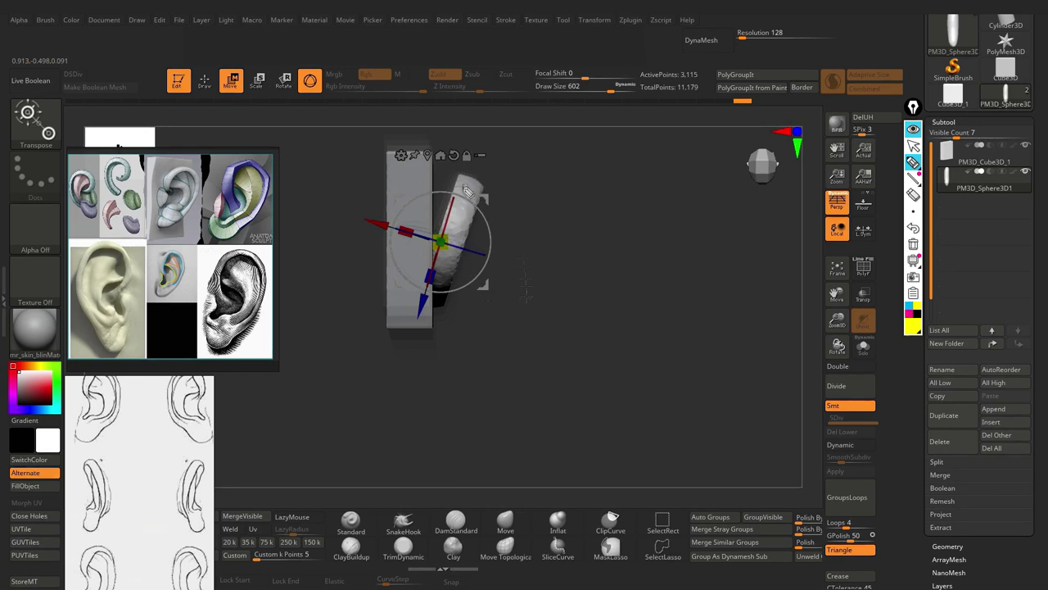
{"action": "mouse_move", "coordinate": [475, 154]}
{"action": "left_mouse_down"}
{"action": "mouse_move", "coordinate": [475, 334]}
{"action": "mouse_move", "coordinate": [483, 328]}
{"action": "left_mouse_up"}
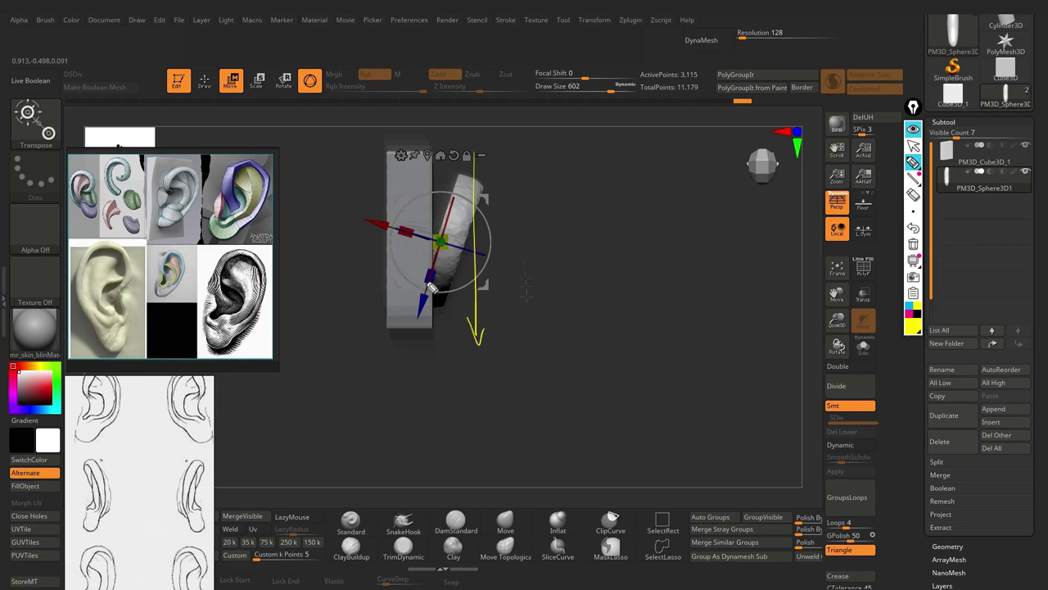
{"action": "left_click_drag", "start_coordinate": [426, 285], "coordinate": [509, 150]}
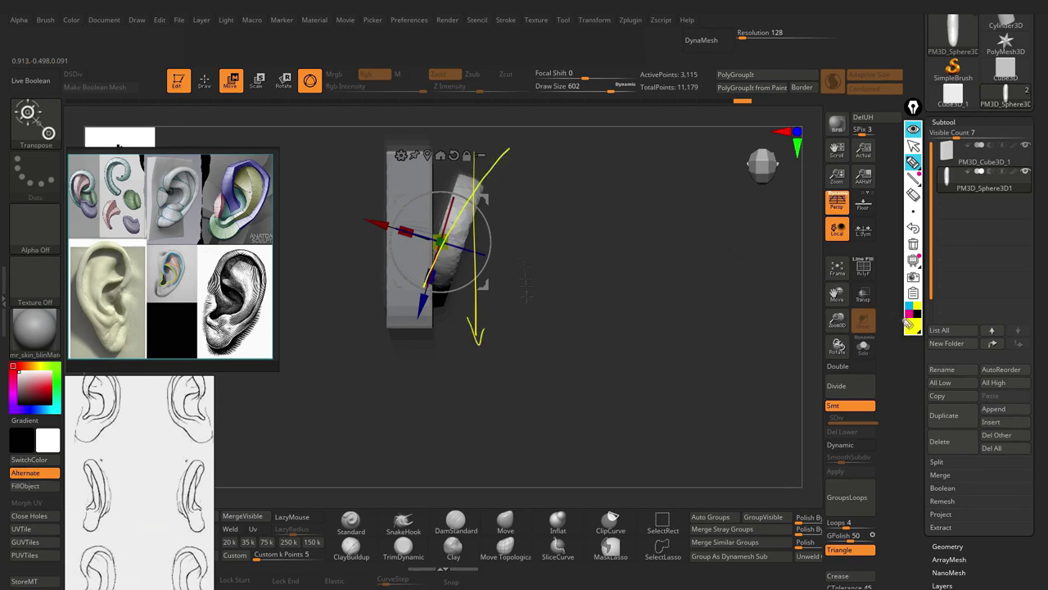
{"action": "left_click", "coordinate": [909, 312]}
{"action": "left_click_drag", "start_coordinate": [438, 232], "coordinate": [434, 364]}
{"action": "left_click_drag", "start_coordinate": [438, 274], "coordinate": [485, 199]}
{"action": "left_click_drag", "start_coordinate": [432, 278], "coordinate": [485, 180]}
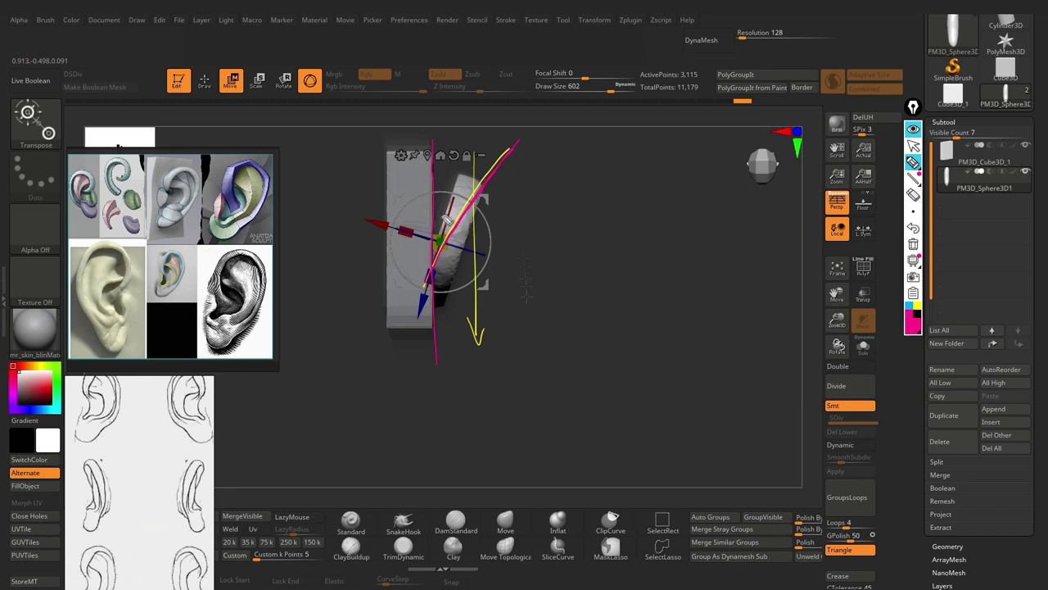
- Clear the annotations and rotate the lobe, shifting it right against the block
{"action": "left_click", "coordinate": [913, 146]}
{"action": "left_click_drag", "start_coordinate": [528, 269], "coordinate": [459, 223]}
{"action": "key", "text": "q"}
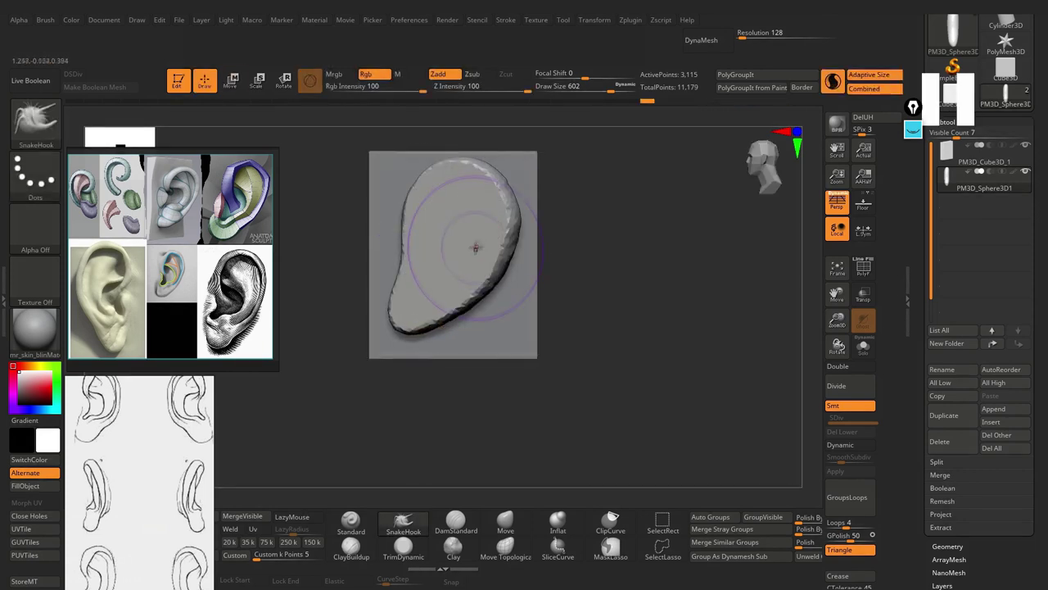
{"action": "left_click", "coordinate": [913, 129]}
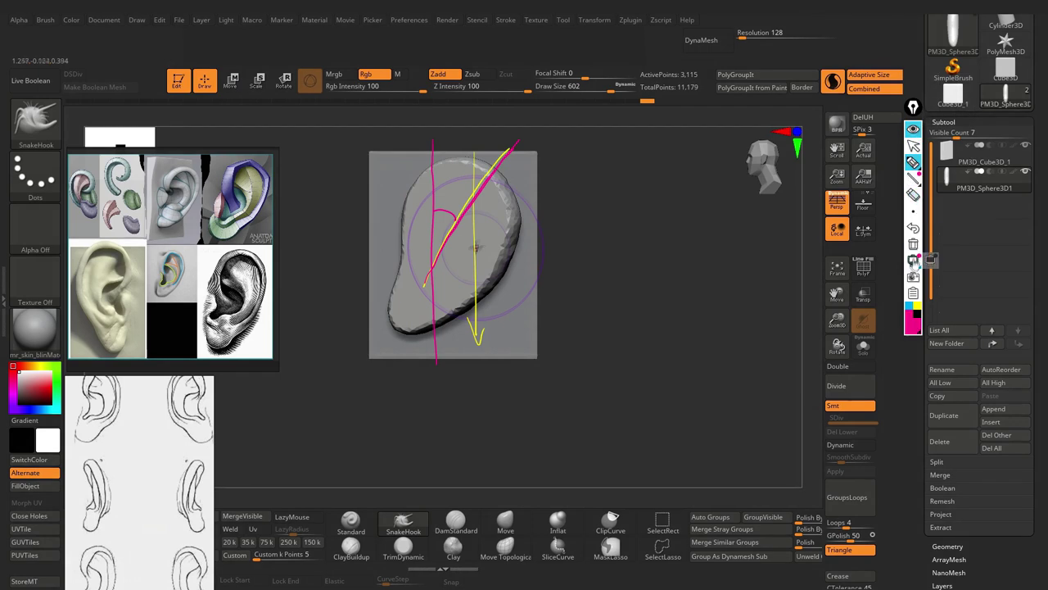
{"action": "left_click", "coordinate": [913, 244]}
{"action": "left_click_drag", "start_coordinate": [369, 370], "coordinate": [555, 110]}
{"action": "left_click_drag", "start_coordinate": [396, 324], "coordinate": [424, 333]}
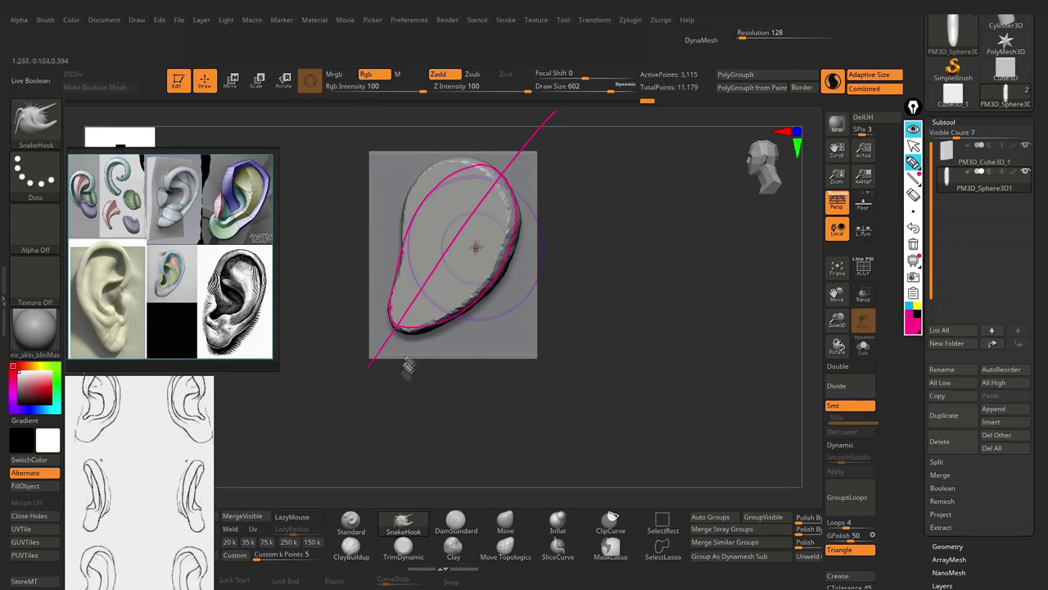
{"action": "left_click_drag", "start_coordinate": [448, 423], "coordinate": [461, 116]}
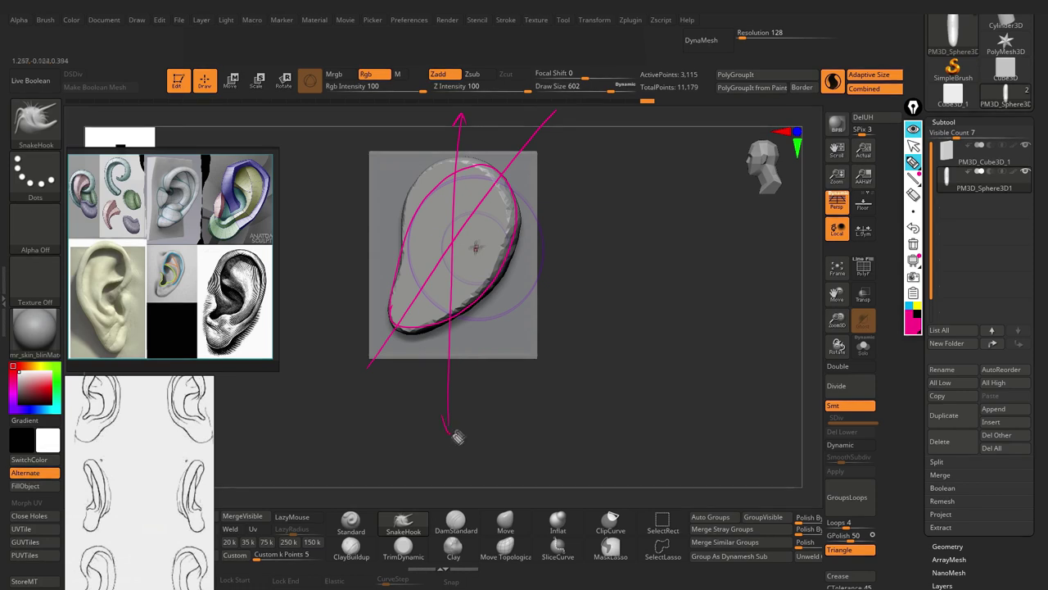
{"action": "left_click_drag", "start_coordinate": [363, 375], "coordinate": [491, 201]}
{"action": "left_click", "coordinate": [913, 129]}
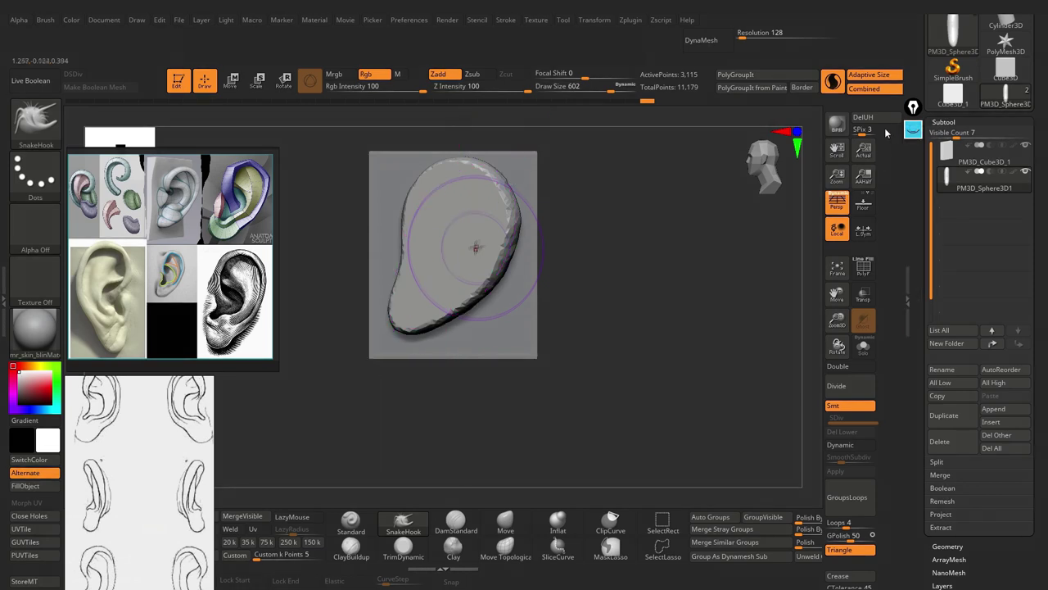
{"action": "left_click_drag", "start_coordinate": [630, 338], "coordinate": [619, 351]}
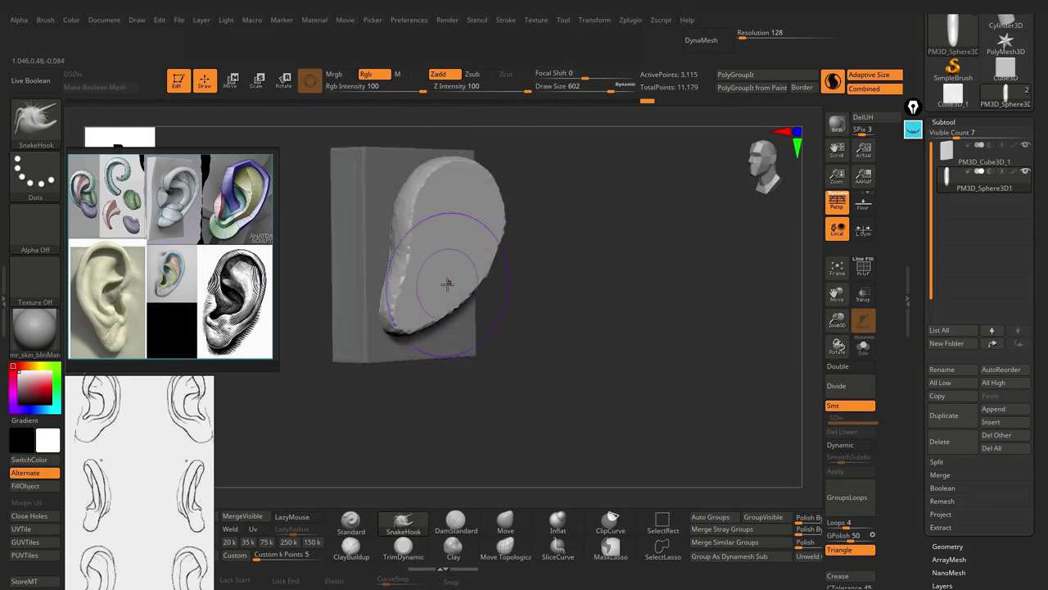
{"action": "mouse_move", "coordinate": [447, 283]}
{"action": "right_mouse_down", "text": "shift"}
{"action": "mouse_move", "coordinate": [410, 264]}
{"action": "mouse_move", "coordinate": [484, 215]}
{"action": "right_mouse_up", "text": "shift"}
{"action": "left_click", "coordinate": [983, 155]}
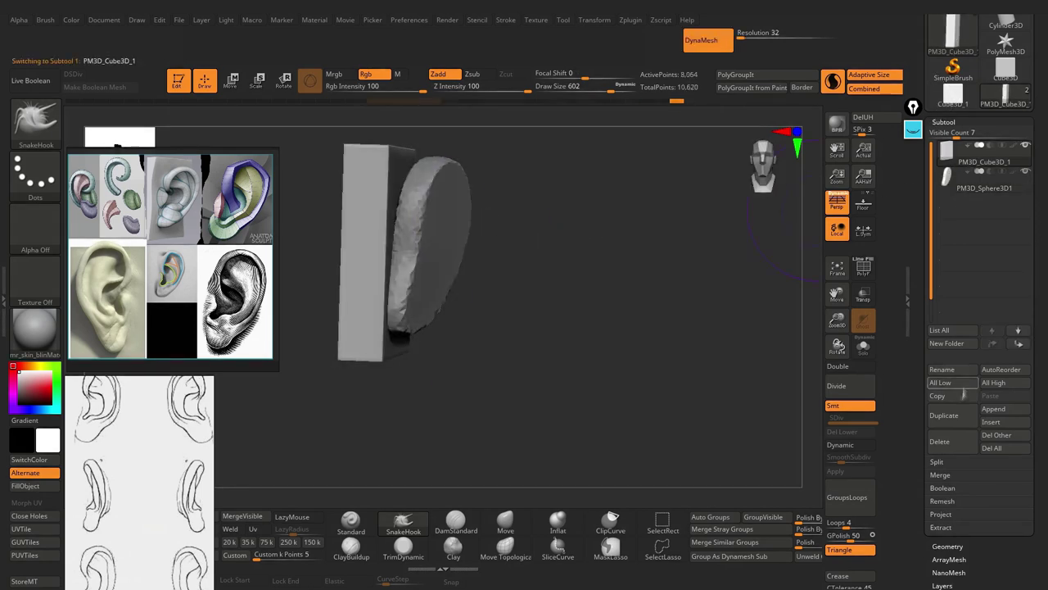
- Merge the ear sphere into the block and start shaping the rim with ClayBuildup and SnakeHook
{"action": "left_click", "coordinate": [242, 516]}
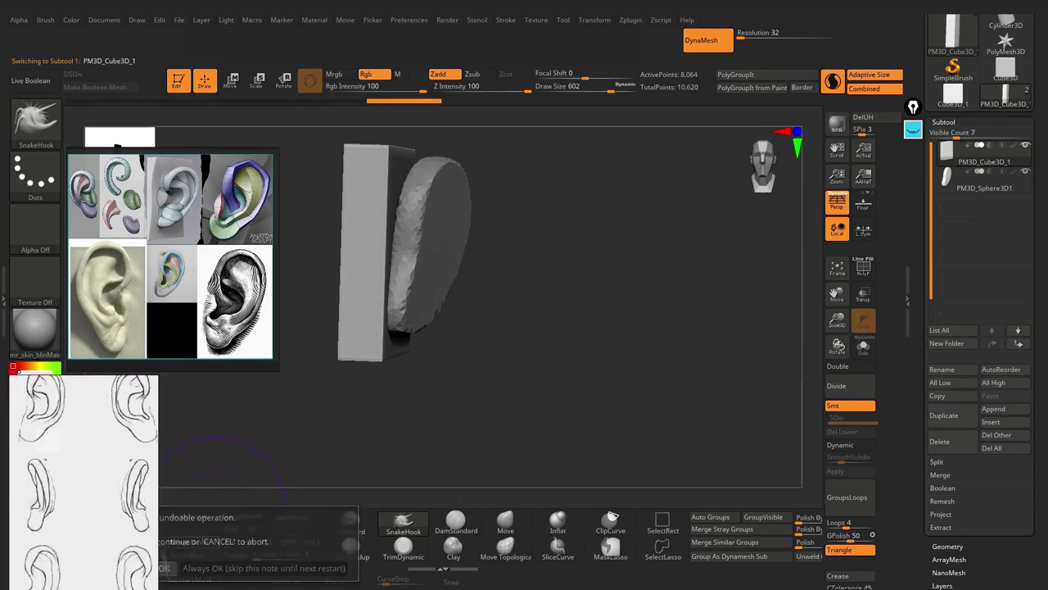
{"action": "mouse_move", "coordinate": [537, 224]}
{"action": "right_mouse_down"}
{"action": "mouse_move", "coordinate": [533, 255]}
{"action": "mouse_move", "coordinate": [474, 246]}
{"action": "right_mouse_up"}
{"action": "key", "text": "b"}
{"action": "key", "text": "c"}
{"action": "key", "text": "b"}
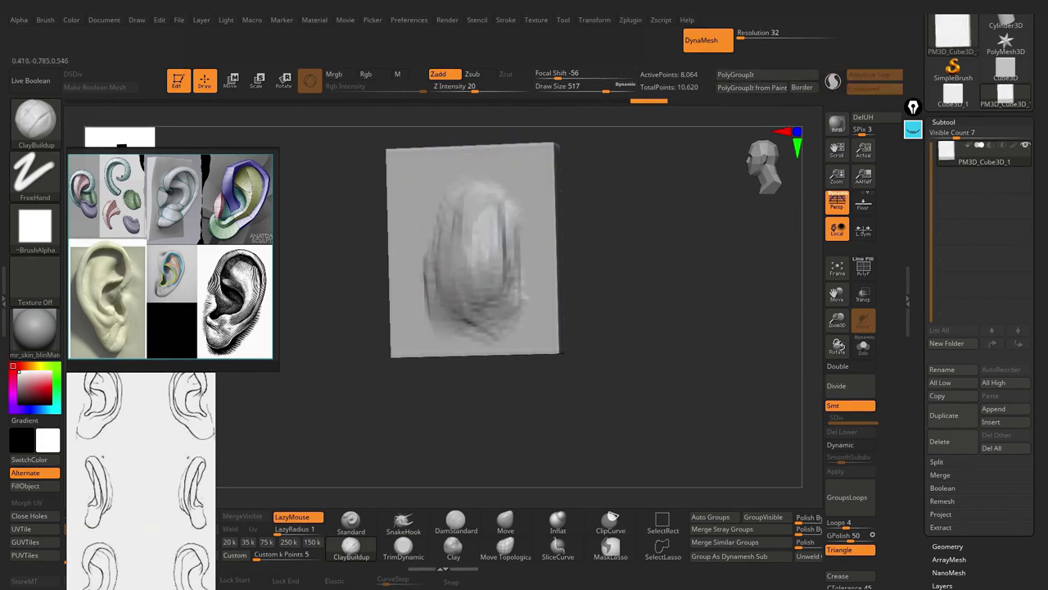
{"action": "right_click_drag", "start_coordinate": [475, 246], "coordinate": [540, 246]}
{"action": "mouse_move", "coordinate": [489, 136]}
{"action": "right_mouse_down"}
{"action": "mouse_move", "coordinate": [534, 210]}
{"action": "mouse_move", "coordinate": [464, 334]}
{"action": "mouse_move", "coordinate": [515, 178]}
{"action": "mouse_move", "coordinate": [496, 236]}
{"action": "mouse_move", "coordinate": [587, 349]}
{"action": "mouse_move", "coordinate": [538, 213]}
{"action": "mouse_move", "coordinate": [502, 184]}
{"action": "mouse_move", "coordinate": [506, 249]}
{"action": "right_mouse_up"}
{"action": "key", "text": "b"}
{"action": "key", "text": "s"}
{"action": "key", "text": "h"}
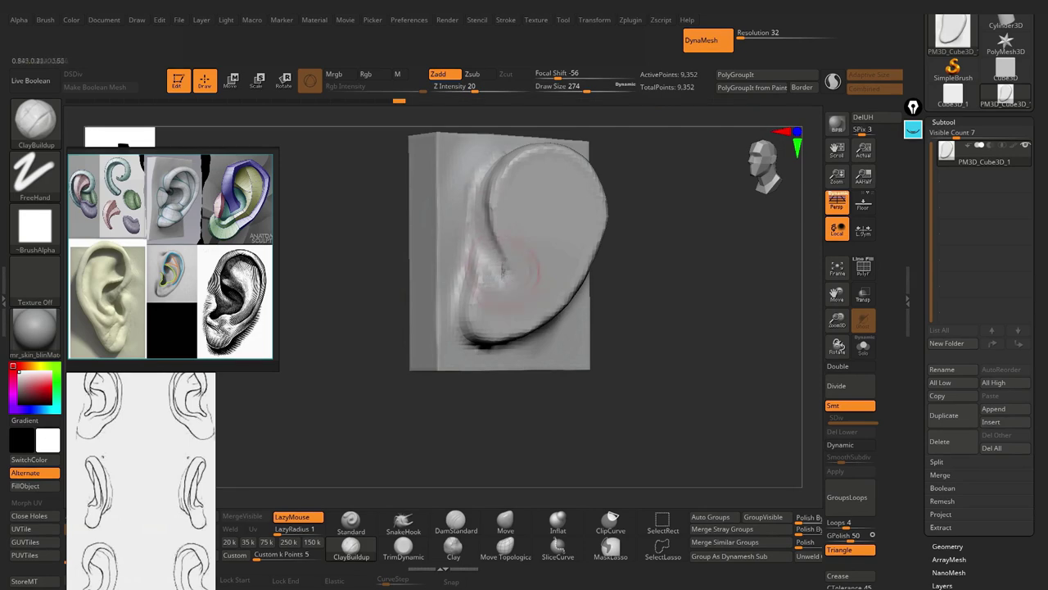
- Orbit to an oblique side view and clear the screen annotations
{"action": "right_click_drag", "start_coordinate": [506, 251], "coordinate": [916, 134]}
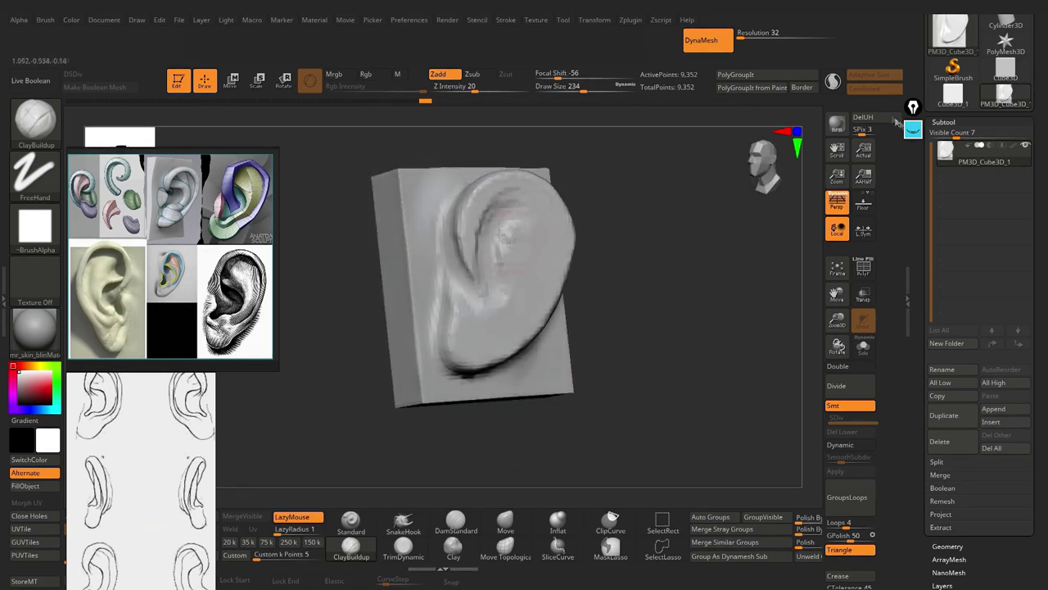
{"action": "left_click", "coordinate": [916, 133]}
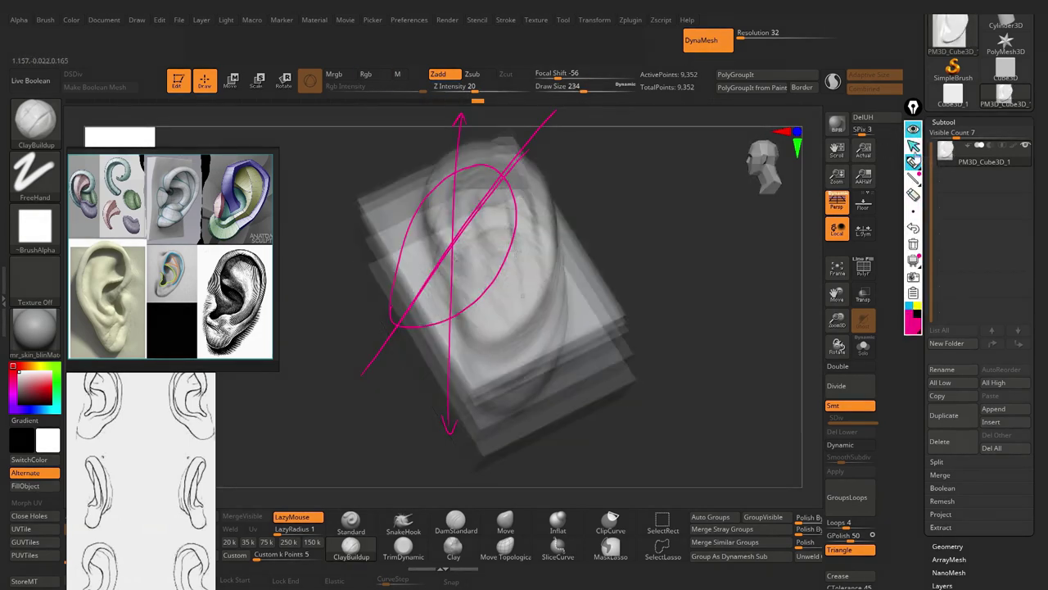
{"action": "left_click", "coordinate": [913, 131]}
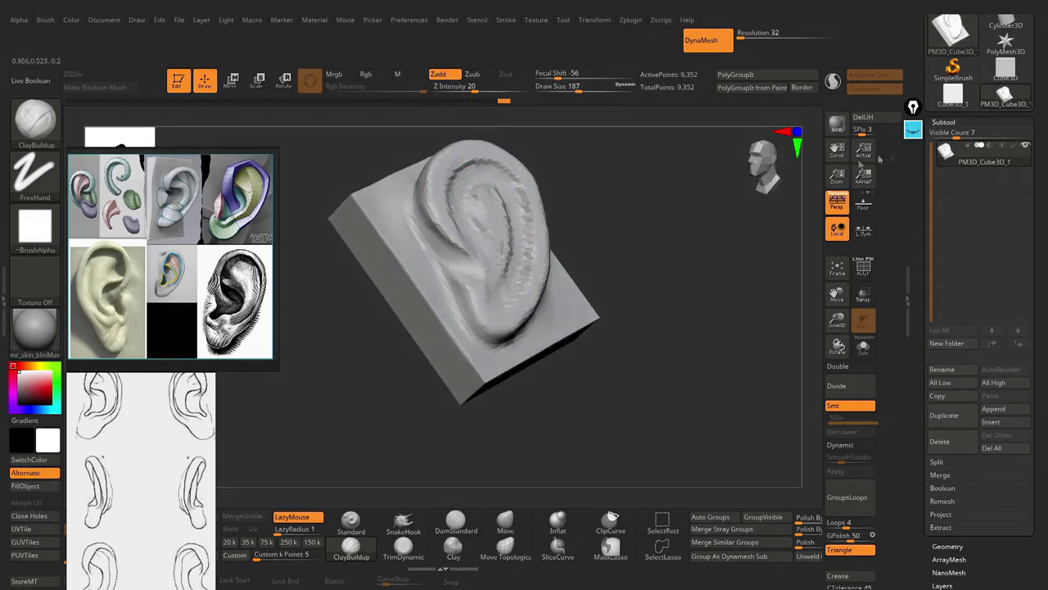
{"action": "left_click", "coordinate": [913, 131]}
{"action": "left_click", "coordinate": [913, 245]}
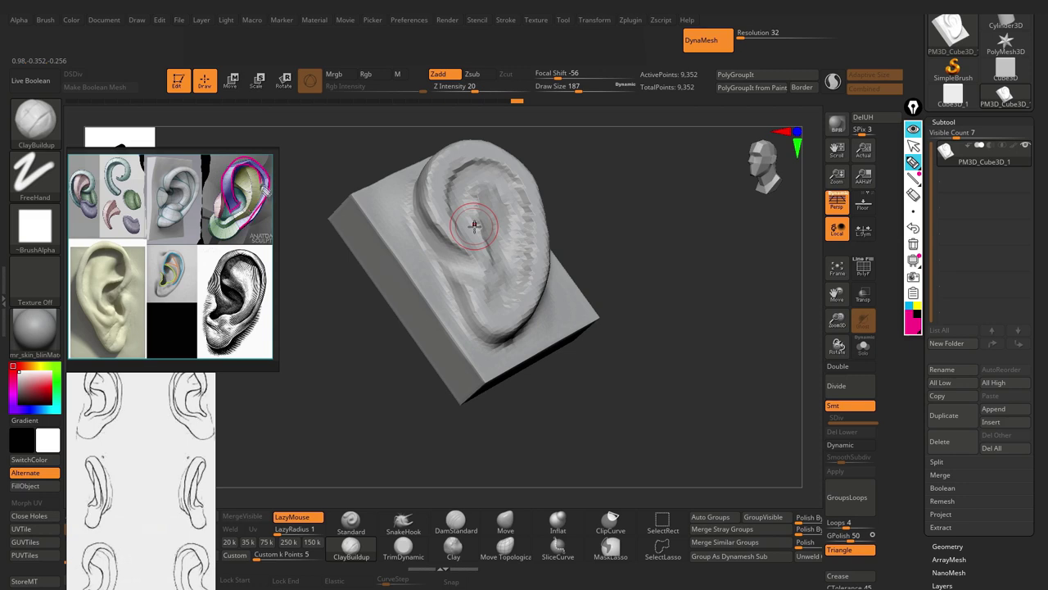
- Ctrl-drag on the canvas to re-DynaMesh the ear, growing it to 9,589 points
{"action": "mouse_move", "coordinate": [688, 267]}
{"action": "left_mouse_down"}
{"action": "mouse_move", "coordinate": [721, 246]}
{"action": "mouse_move", "coordinate": [463, 280]}
{"action": "left_mouse_up"}
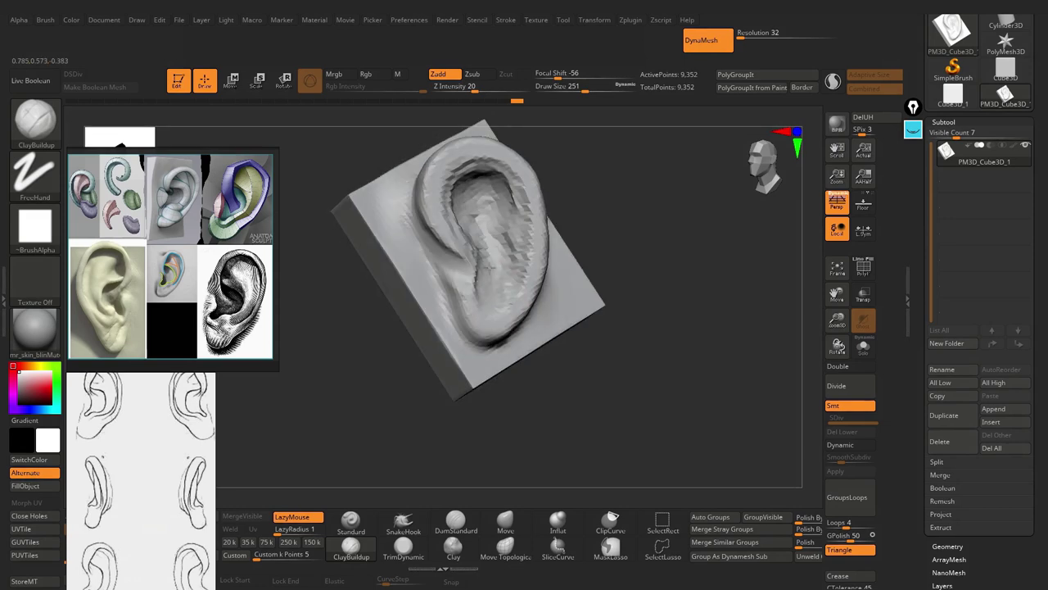
{"action": "mouse_move", "coordinate": [696, 328]}
{"action": "left_mouse_down"}
{"action": "mouse_move", "coordinate": [573, 344]}
{"action": "mouse_move", "coordinate": [697, 328]}
{"action": "left_mouse_up"}
{"action": "left_click_drag", "start_coordinate": [696, 368], "coordinate": [737, 410], "text": "ctrl"}
{"action": "mouse_move", "coordinate": [696, 327]}
{"action": "left_mouse_down"}
{"action": "mouse_move", "coordinate": [679, 311]}
{"action": "mouse_move", "coordinate": [655, 311]}
{"action": "left_mouse_up"}
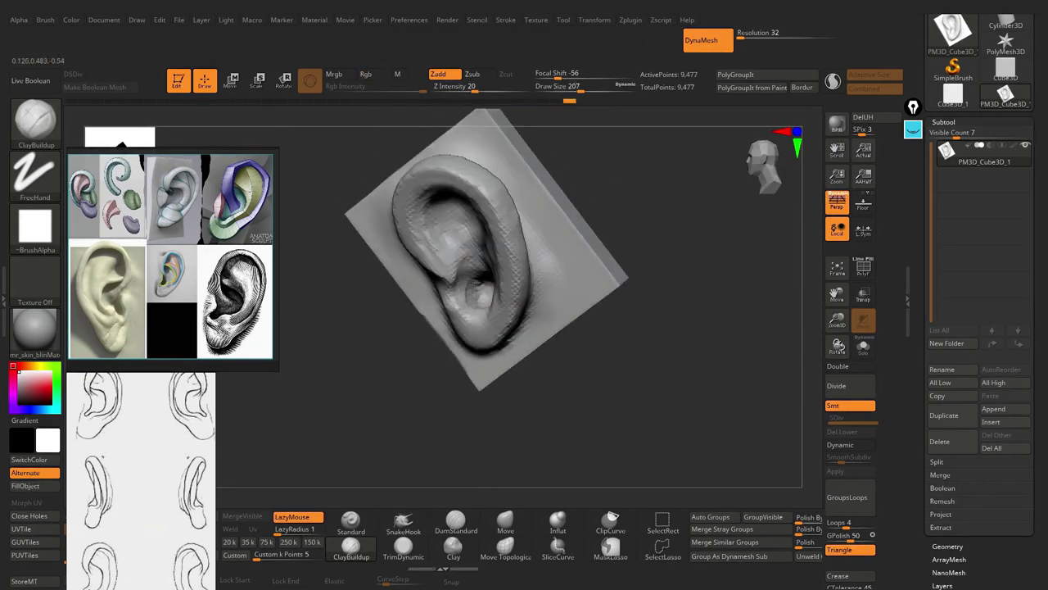
{"action": "mouse_move", "coordinate": [492, 295]}
{"action": "left_mouse_down"}
{"action": "mouse_move", "coordinate": [506, 304]}
{"action": "mouse_move", "coordinate": [520, 238]}
{"action": "mouse_move", "coordinate": [538, 230]}
{"action": "mouse_move", "coordinate": [434, 303]}
{"action": "mouse_move", "coordinate": [491, 328]}
{"action": "mouse_move", "coordinate": [426, 295]}
{"action": "mouse_move", "coordinate": [434, 311]}
{"action": "left_mouse_up"}
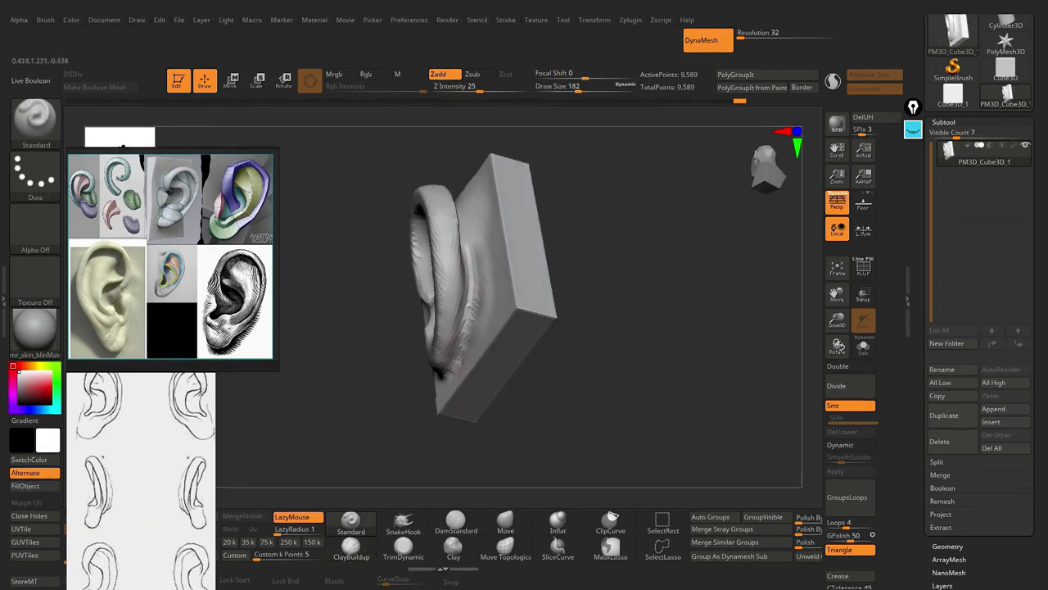
- Build up the rim, lobe and inner folds with ClayBuildup, masking areas while orbiting
{"action": "mouse_move", "coordinate": [449, 372]}
{"action": "left_mouse_down"}
{"action": "mouse_move", "coordinate": [456, 286]}
{"action": "mouse_move", "coordinate": [467, 327]}
{"action": "left_mouse_up"}
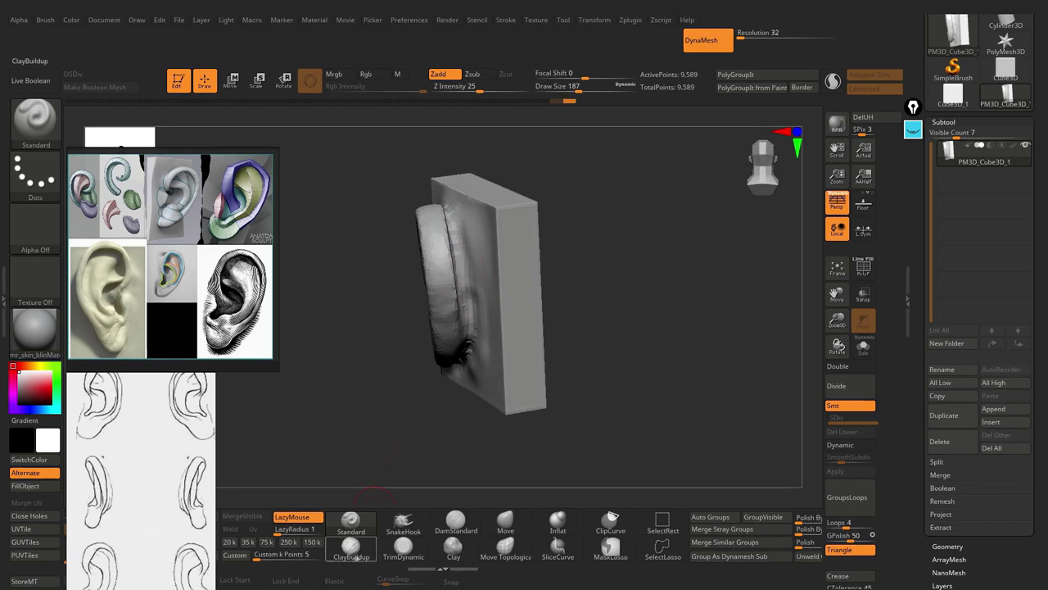
{"action": "left_click", "coordinate": [351, 547]}
{"action": "left_click_drag", "start_coordinate": [573, 458], "coordinate": [623, 442]}
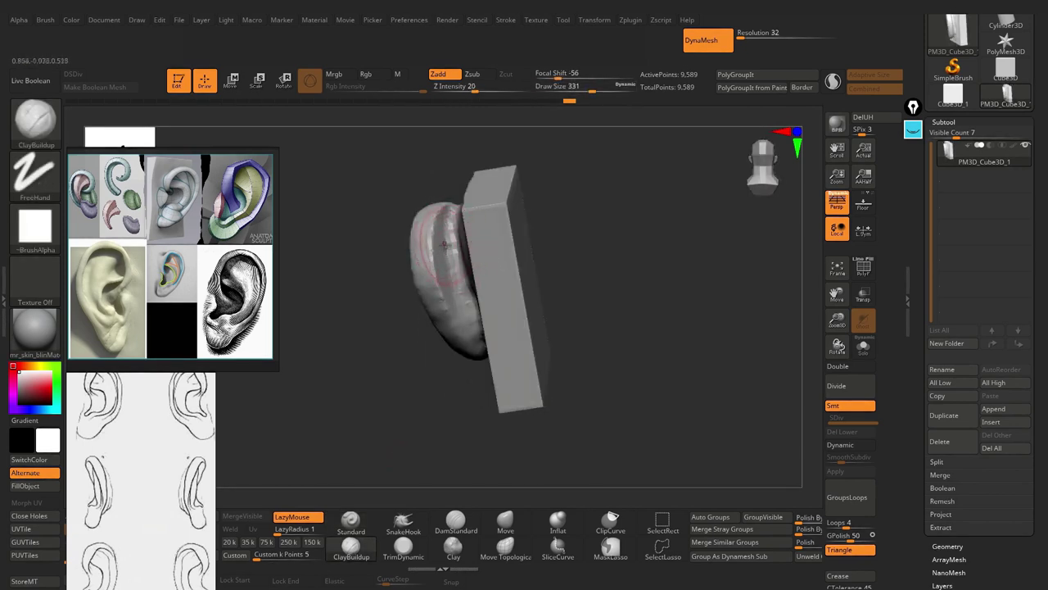
{"action": "left_click_drag", "start_coordinate": [443, 244], "coordinate": [434, 175]}
{"action": "mouse_move", "coordinate": [460, 339]}
{"action": "left_mouse_down"}
{"action": "mouse_move", "coordinate": [470, 385]}
{"action": "mouse_move", "coordinate": [425, 174]}
{"action": "left_mouse_up"}
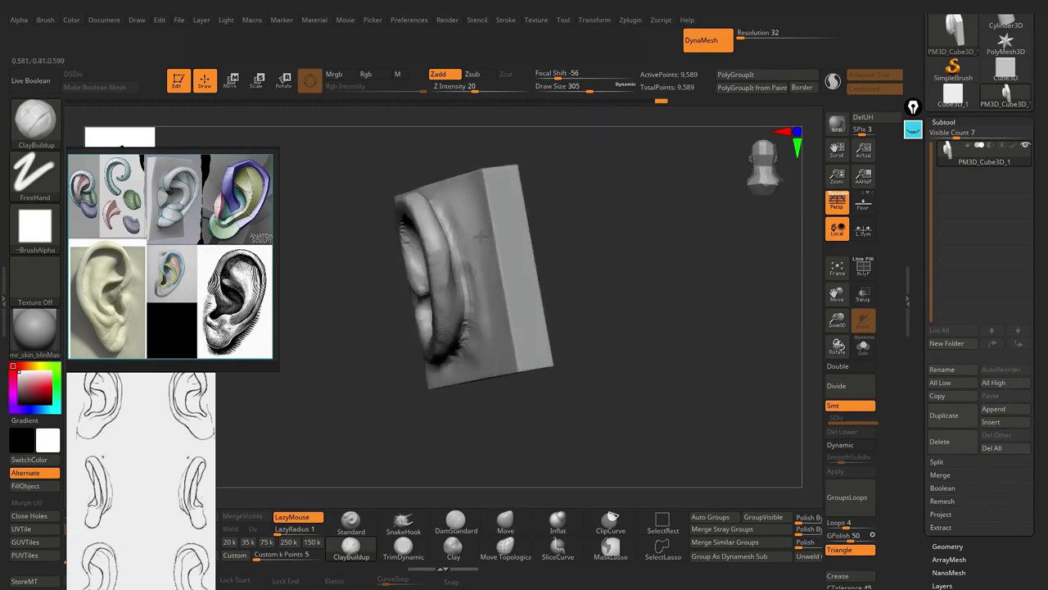
{"action": "key", "text": "ctrl"}
{"action": "mouse_move", "coordinate": [428, 407]}
{"action": "left_mouse_down"}
{"action": "mouse_move", "coordinate": [443, 222]}
{"action": "mouse_move", "coordinate": [492, 237]}
{"action": "mouse_move", "coordinate": [475, 215]}
{"action": "left_mouse_up"}
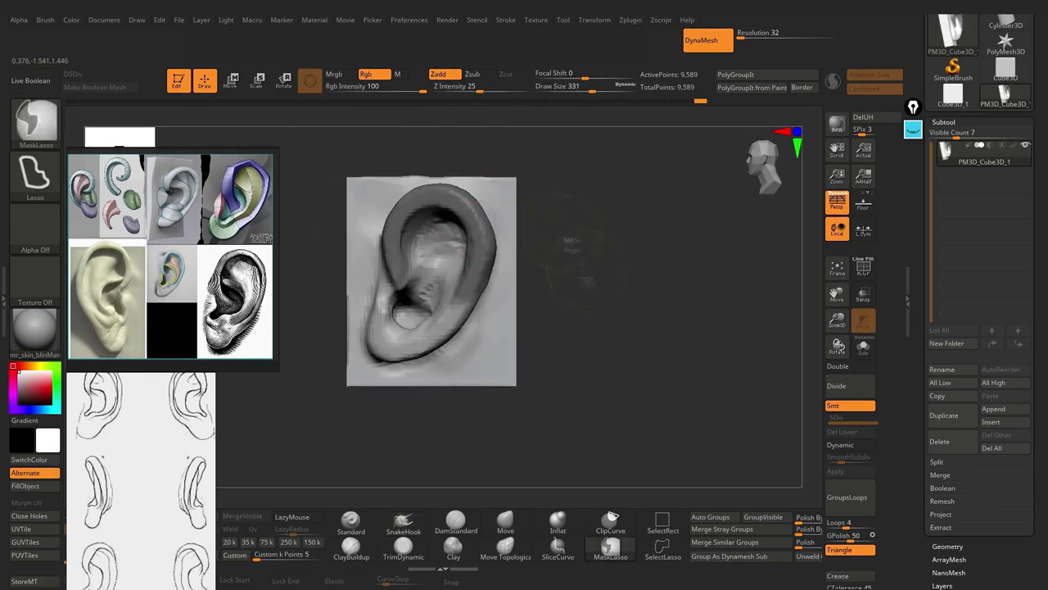
{"action": "left_click_drag", "start_coordinate": [552, 234], "coordinate": [501, 203]}
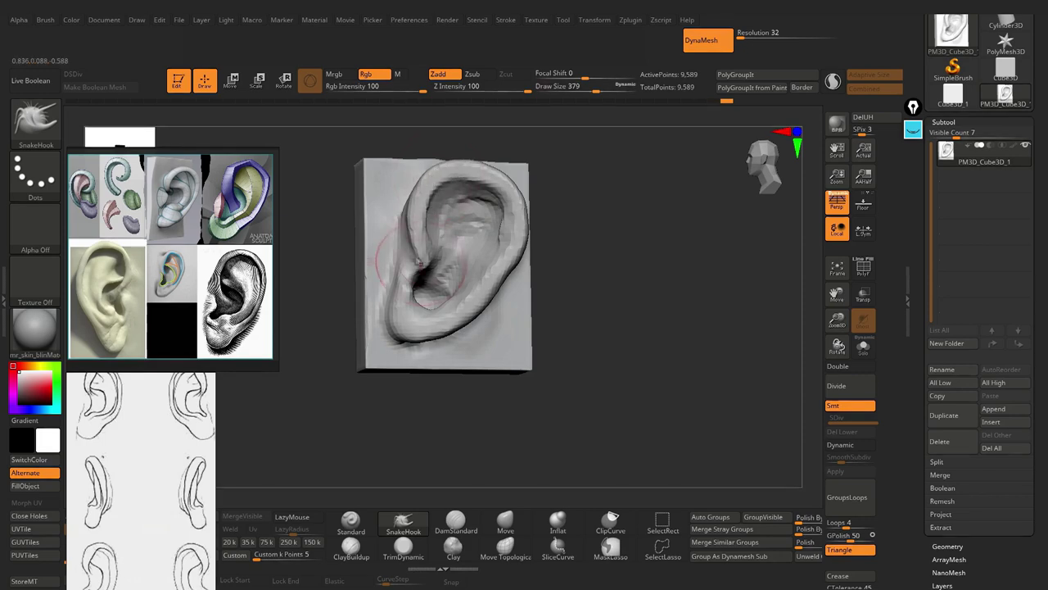
{"action": "left_click_drag", "start_coordinate": [623, 262], "coordinate": [573, 221]}
{"action": "left_click", "coordinate": [351, 547]}
{"action": "left_click_drag", "start_coordinate": [623, 344], "coordinate": [671, 312]}
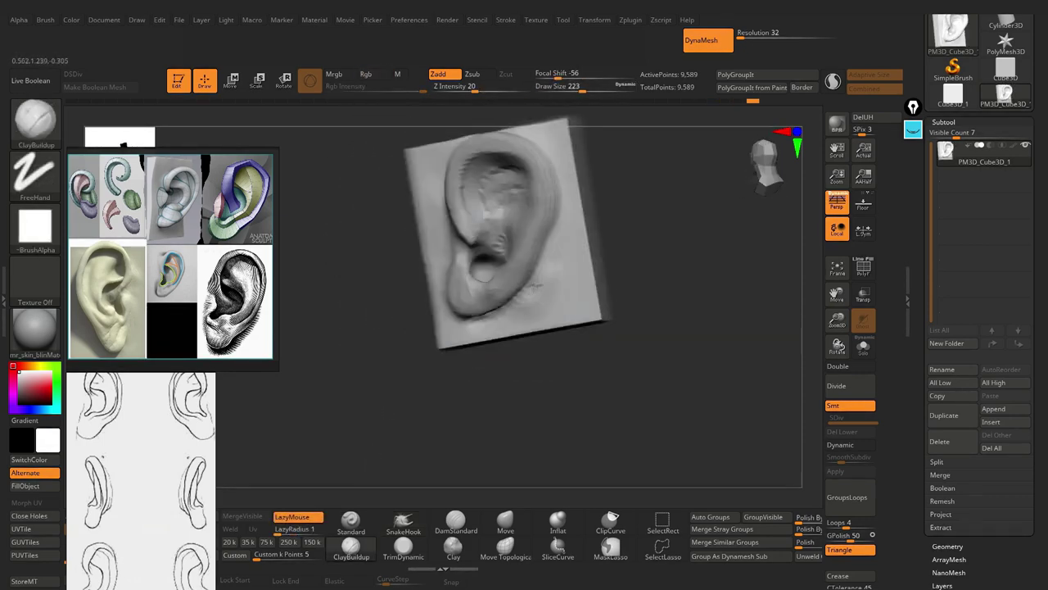
- Mask and reposition the upper ear with the Transpose line, then refine with SnakeHook at size 724
{"action": "key", "text": "w"}
{"action": "left_click_drag", "start_coordinate": [532, 278], "coordinate": [515, 161], "text": "ctrl"}
{"action": "key", "text": "y"}
{"action": "key", "text": "q"}
{"action": "left_click", "coordinate": [655, 393], "text": "ctrl"}
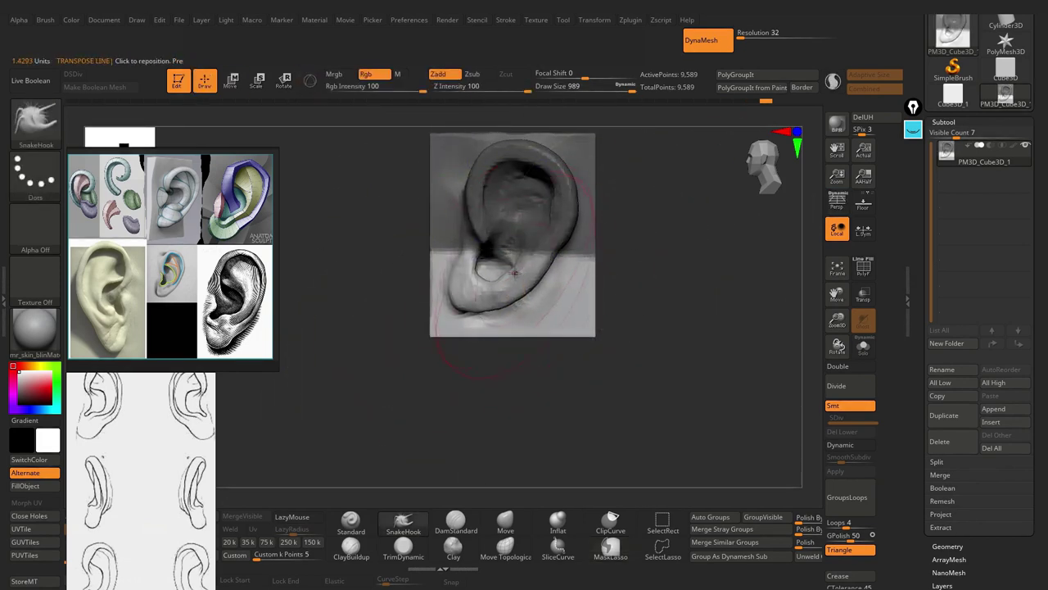
{"action": "mouse_move", "coordinate": [639, 344]}
{"action": "left_mouse_down"}
{"action": "mouse_move", "coordinate": [565, 292]}
{"action": "mouse_move", "coordinate": [548, 260]}
{"action": "mouse_move", "coordinate": [485, 310]}
{"action": "mouse_move", "coordinate": [489, 286]}
{"action": "mouse_move", "coordinate": [589, 303]}
{"action": "mouse_move", "coordinate": [670, 124]}
{"action": "left_mouse_up"}
{"action": "key", "text": "s"}
{"action": "type", "text": "64"}
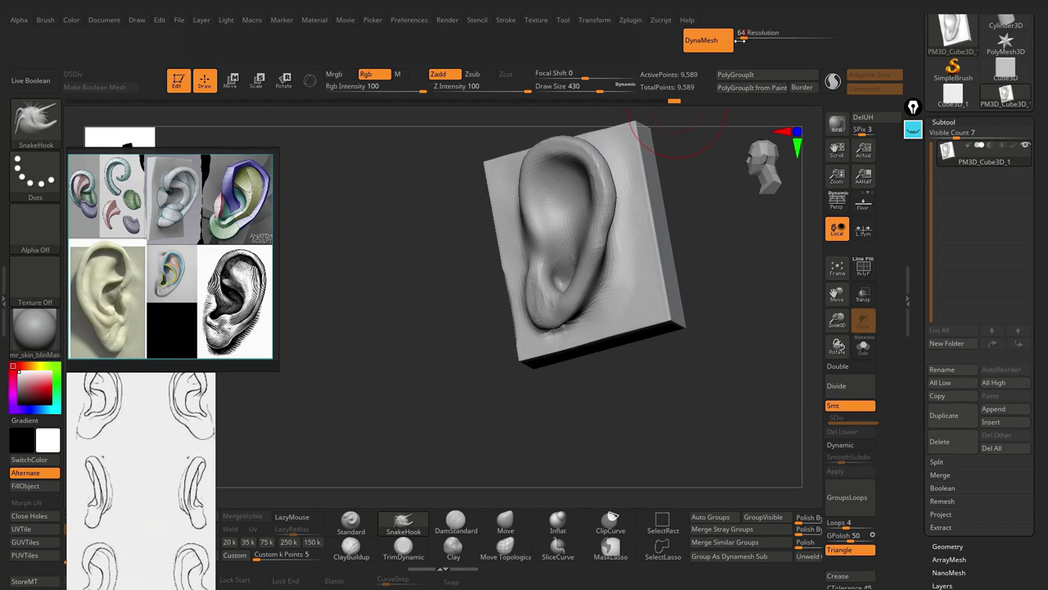
- Carve creases into the ear with DamStandard, then switch to ClayBuildup
{"action": "left_click", "coordinate": [456, 522]}
{"action": "mouse_move", "coordinate": [574, 410]}
{"action": "left_mouse_down"}
{"action": "mouse_move", "coordinate": [606, 246]}
{"action": "mouse_move", "coordinate": [511, 222]}
{"action": "mouse_move", "coordinate": [521, 354]}
{"action": "mouse_move", "coordinate": [557, 348]}
{"action": "left_mouse_up"}
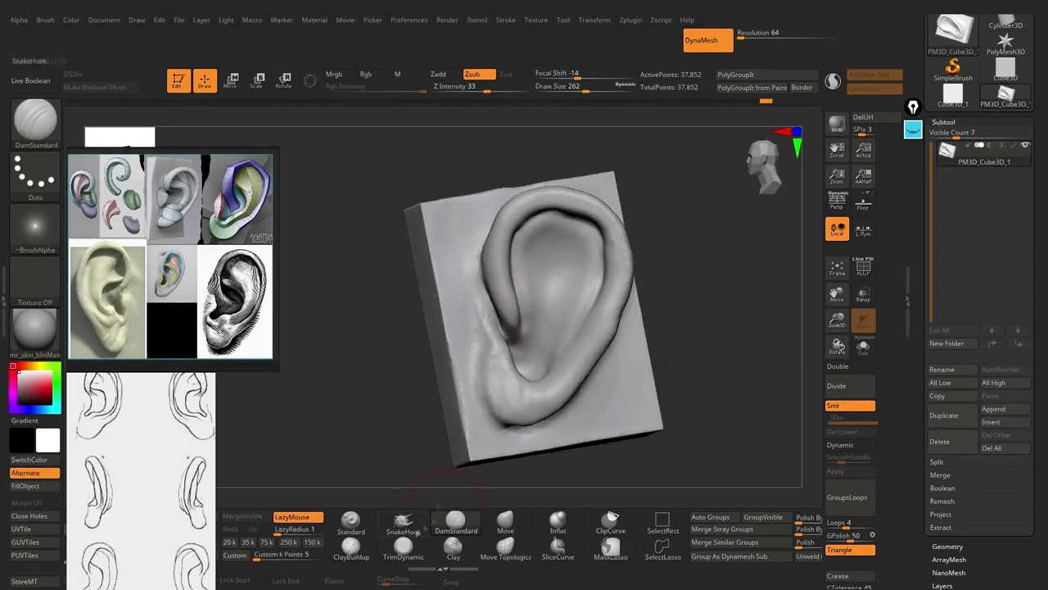
{"action": "left_click", "coordinate": [350, 547]}
{"action": "mouse_move", "coordinate": [393, 483]}
{"action": "left_mouse_down"}
{"action": "mouse_move", "coordinate": [499, 311]}
{"action": "mouse_move", "coordinate": [503, 222]}
{"action": "mouse_move", "coordinate": [491, 213]}
{"action": "mouse_move", "coordinate": [510, 204]}
{"action": "mouse_move", "coordinate": [518, 250]}
{"action": "left_mouse_up"}
- Pull forms with SnakeHook, then build up detail with ClayBuildup at brush size 149
{"action": "key", "text": "b"}
{"action": "key", "text": "s"}
{"action": "key", "text": "h"}
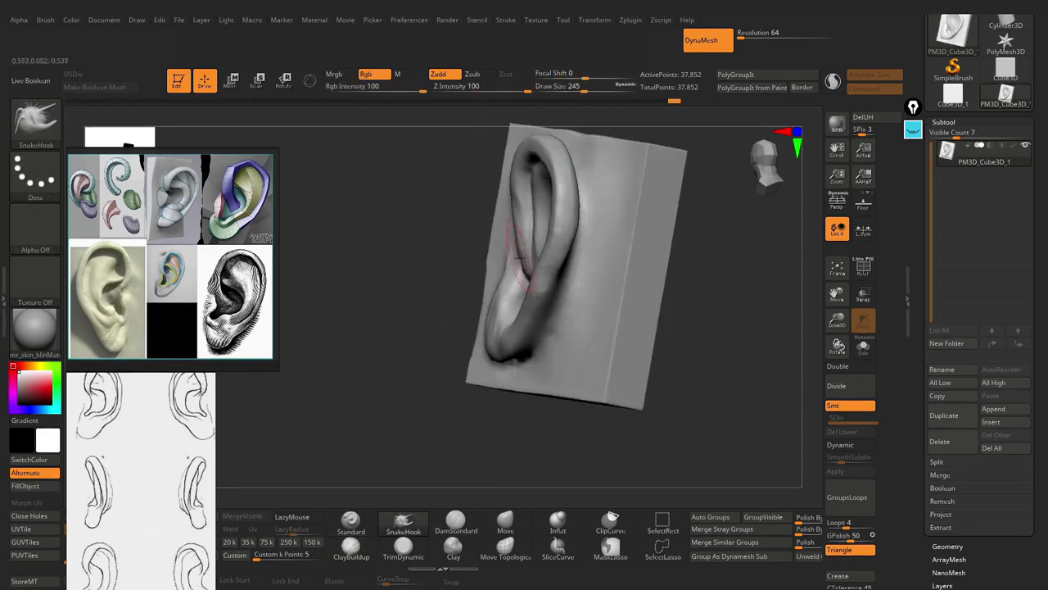
{"action": "mouse_move", "coordinate": [521, 206]}
{"action": "left_mouse_down"}
{"action": "mouse_move", "coordinate": [491, 222]}
{"action": "mouse_move", "coordinate": [531, 207]}
{"action": "mouse_move", "coordinate": [417, 241]}
{"action": "left_mouse_up"}
{"action": "key", "text": "b"}
{"action": "key", "text": "c"}
{"action": "key", "text": "b"}
{"action": "key", "text": "s"}
{"action": "key", "text": "s"}
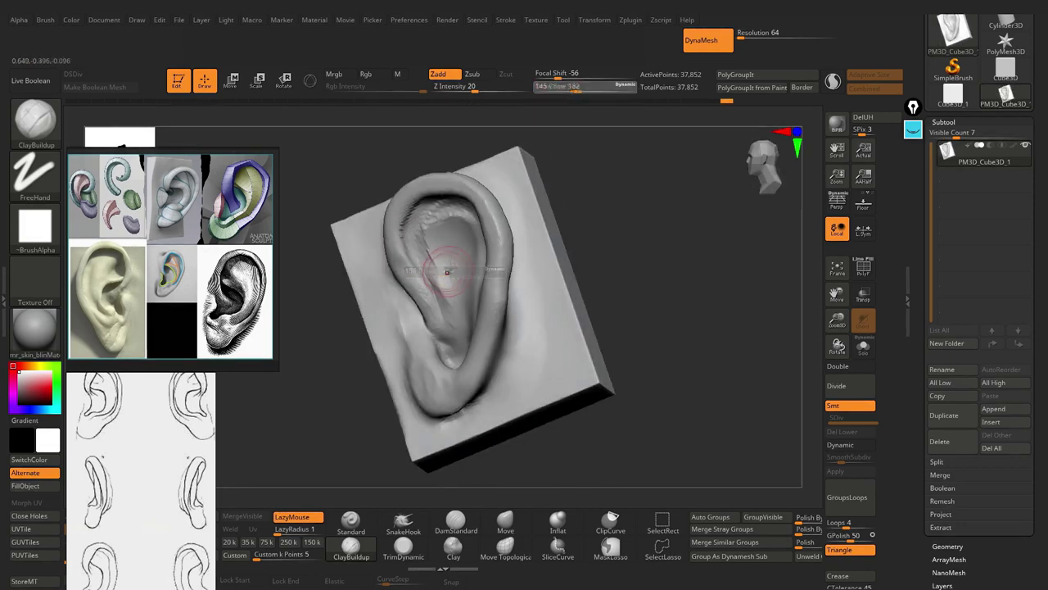
{"action": "left_click_drag", "start_coordinate": [696, 327], "coordinate": [696, 360]}
{"action": "left_click_drag", "start_coordinate": [430, 332], "coordinate": [490, 280]}
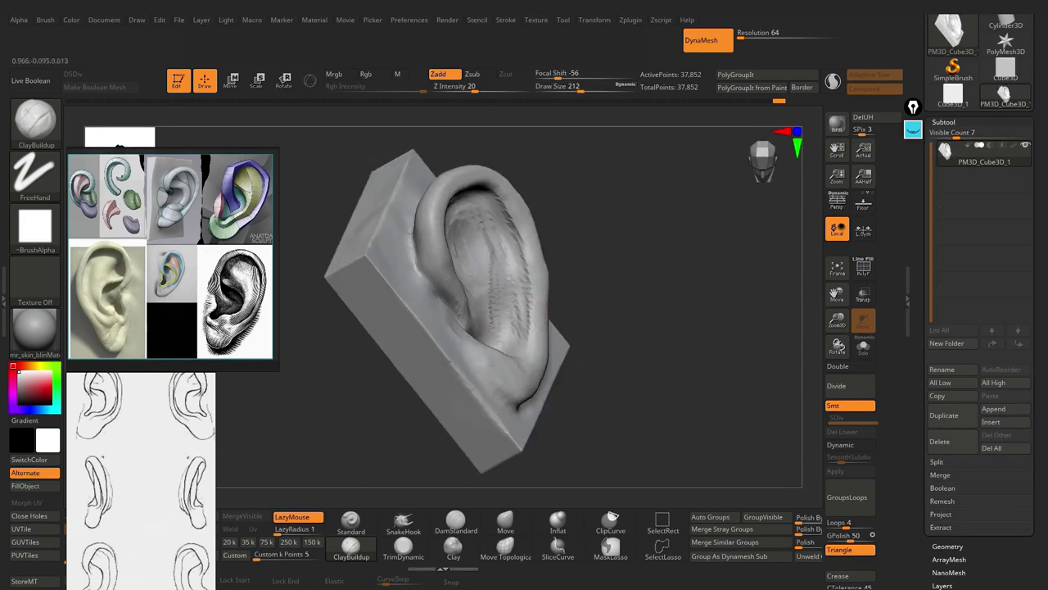
{"action": "left_click_drag", "start_coordinate": [671, 328], "coordinate": [589, 327]}
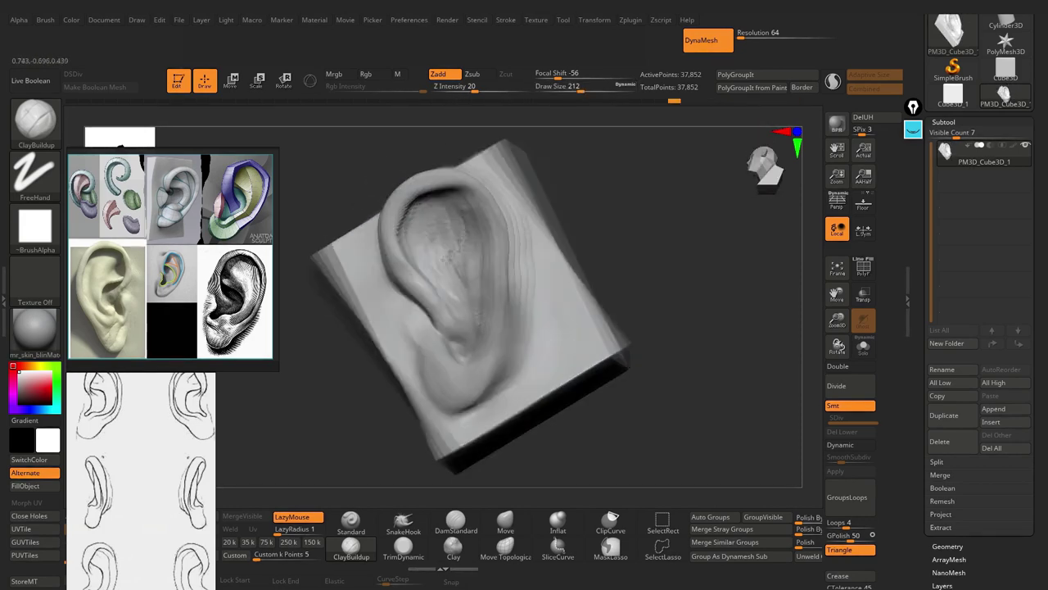
{"action": "left_click_drag", "start_coordinate": [671, 327], "coordinate": [672, 352]}
- Sculpt with the Standard brush using a Dots stroke, checking from front views
{"action": "key", "text": "b"}
{"action": "key", "text": "s"}
{"action": "key", "text": "t"}
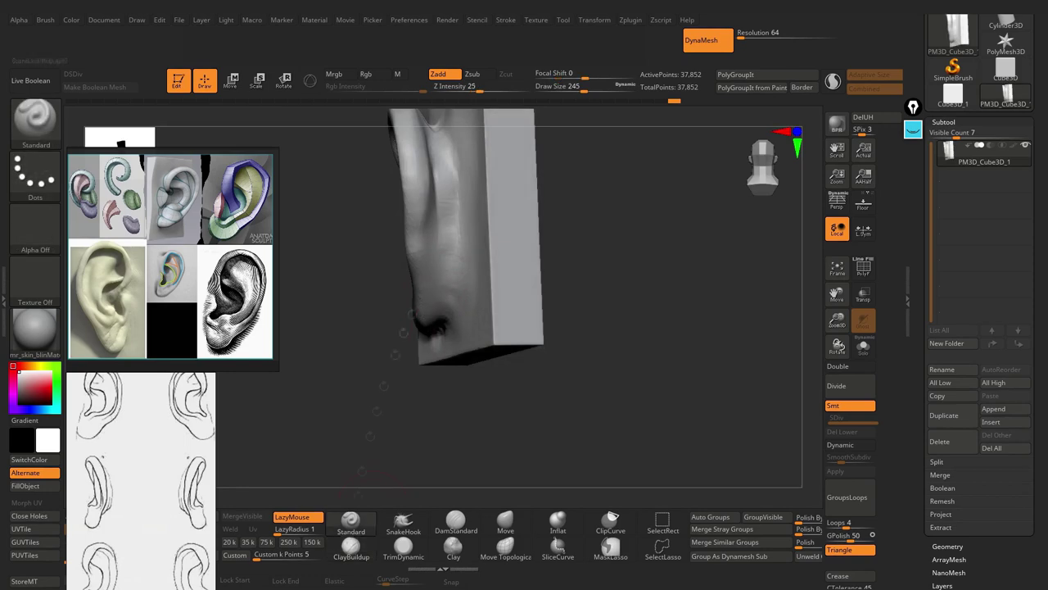
{"action": "left_click_drag", "start_coordinate": [623, 270], "coordinate": [440, 260]}
{"action": "left_click_drag", "start_coordinate": [623, 271], "coordinate": [688, 278]}
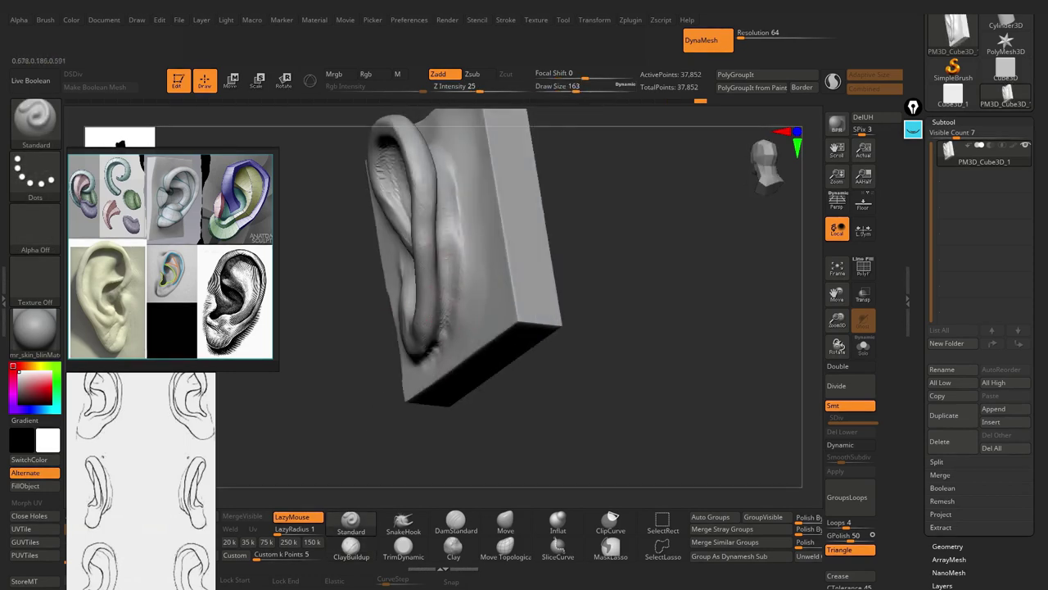
{"action": "left_click_drag", "start_coordinate": [622, 352], "coordinate": [705, 353]}
- Pull the ear's inner rim and lobe into firmer shape with SnakeHook
{"action": "key", "text": "b"}
{"action": "key", "text": "s"}
{"action": "key", "text": "h"}
{"action": "mouse_move", "coordinate": [573, 245]}
{"action": "left_mouse_down", "text": "shift"}
{"action": "mouse_move", "coordinate": [368, 243]}
{"action": "mouse_move", "coordinate": [340, 232]}
{"action": "left_mouse_up", "text": "shift"}
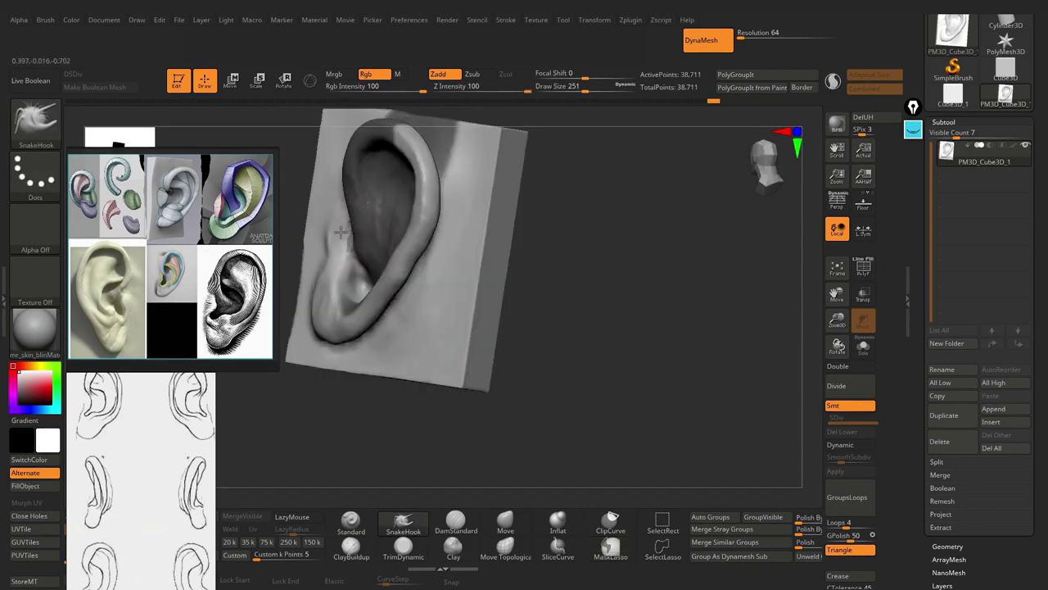
{"action": "mouse_move", "coordinate": [341, 232]}
{"action": "left_mouse_down"}
{"action": "mouse_move", "coordinate": [373, 229]}
{"action": "mouse_move", "coordinate": [392, 322]}
{"action": "mouse_move", "coordinate": [371, 330]}
{"action": "mouse_move", "coordinate": [337, 308]}
{"action": "left_mouse_up"}
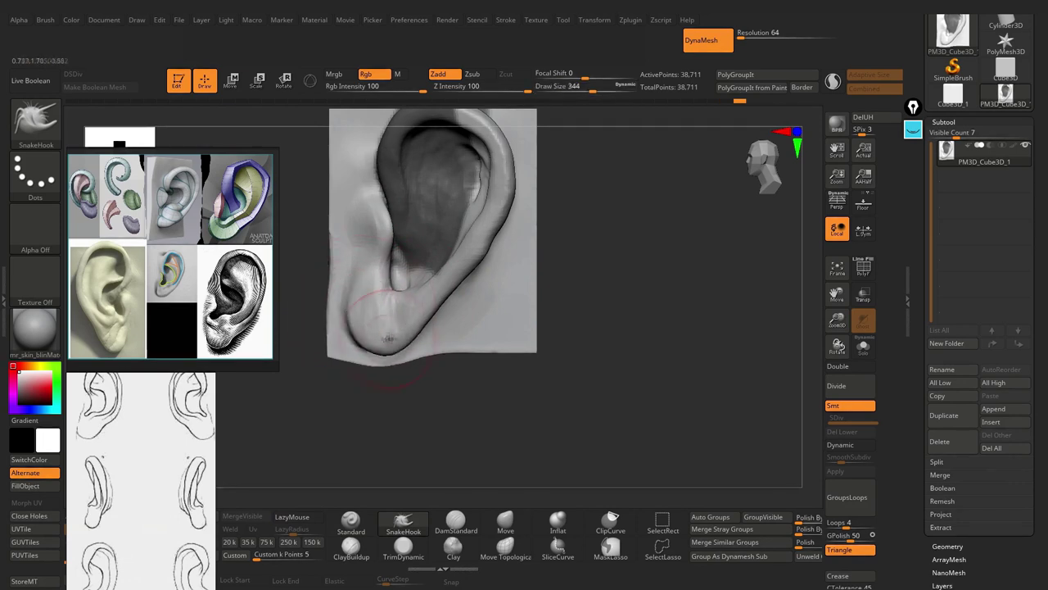
{"action": "mouse_move", "coordinate": [438, 281]}
{"action": "right_mouse_down"}
{"action": "mouse_move", "coordinate": [454, 295]}
{"action": "mouse_move", "coordinate": [521, 258]}
{"action": "right_mouse_up"}
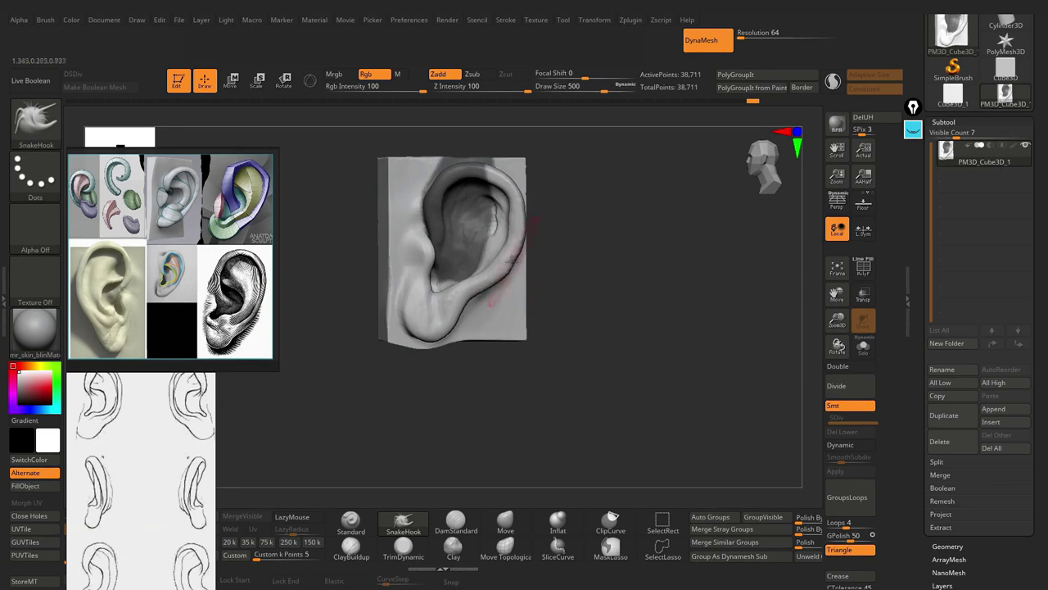
{"action": "right_click_drag", "start_coordinate": [516, 243], "coordinate": [398, 342]}
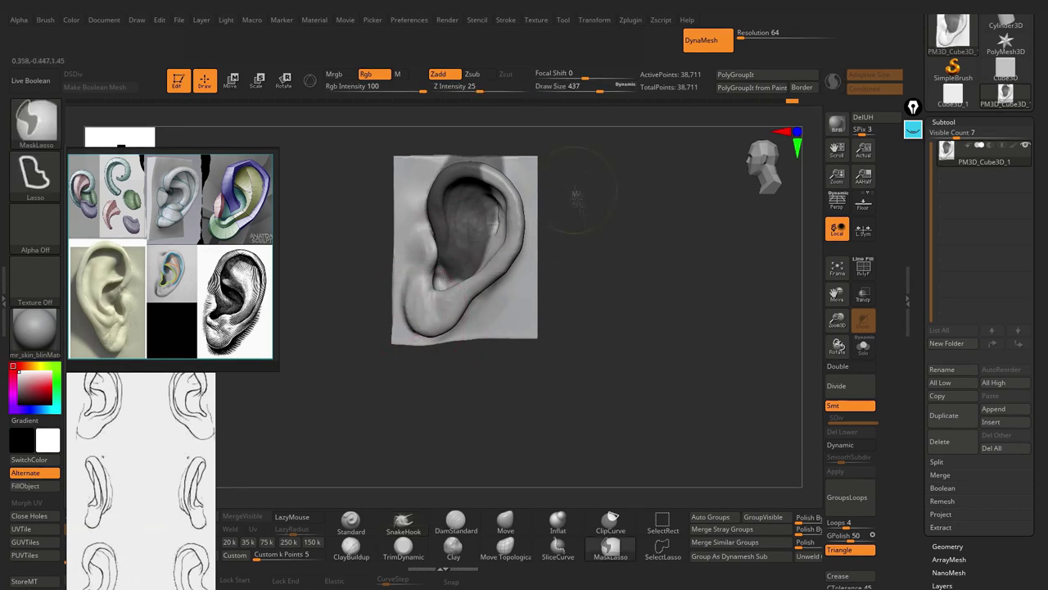
- Fill in the concha and pull the lower ear and lobe leftward with SnakeHook
{"action": "left_click_drag", "start_coordinate": [461, 227], "coordinate": [471, 246], "text": "shift"}
{"action": "right_click_drag", "start_coordinate": [506, 188], "coordinate": [509, 194]}
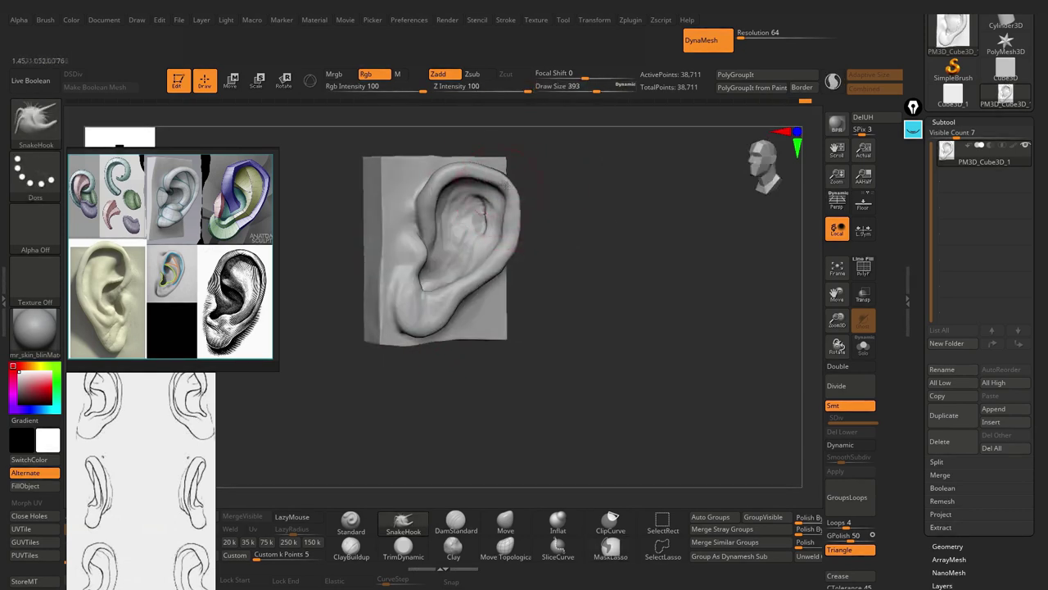
{"action": "right_click_drag", "start_coordinate": [508, 235], "coordinate": [434, 233]}
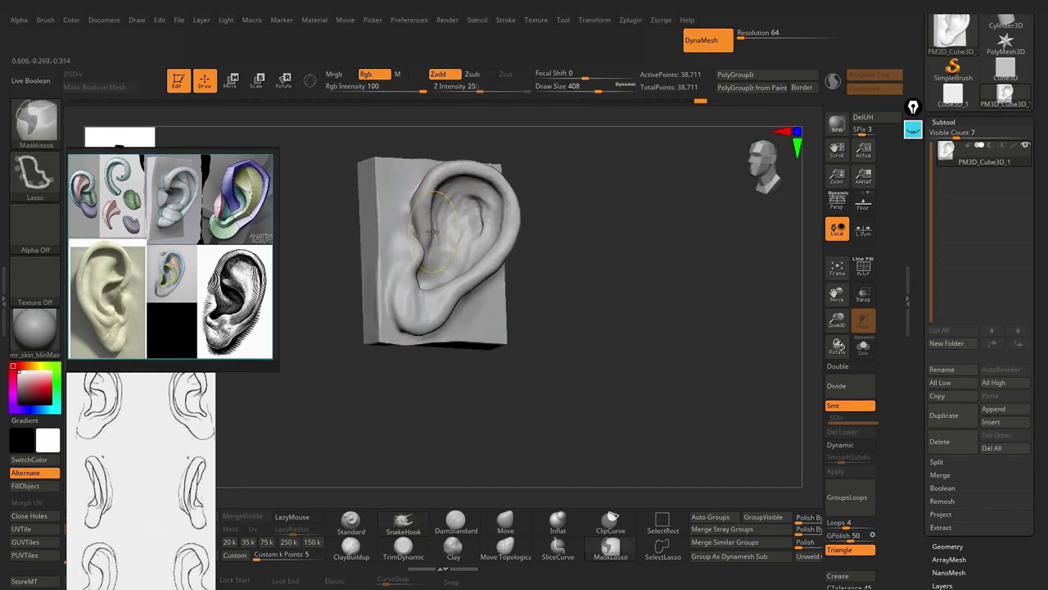
{"action": "key", "text": "s"}
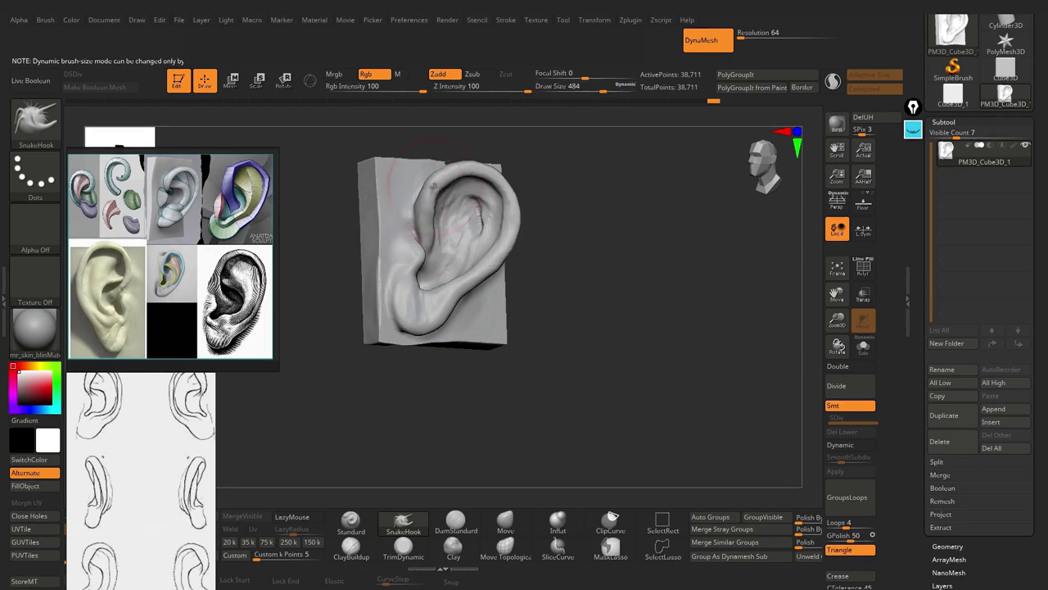
{"action": "right_click_drag", "start_coordinate": [437, 182], "coordinate": [416, 246]}
{"action": "mouse_move", "coordinate": [424, 281]}
{"action": "right_mouse_down"}
{"action": "mouse_move", "coordinate": [350, 319]}
{"action": "mouse_move", "coordinate": [464, 281]}
{"action": "right_mouse_up"}
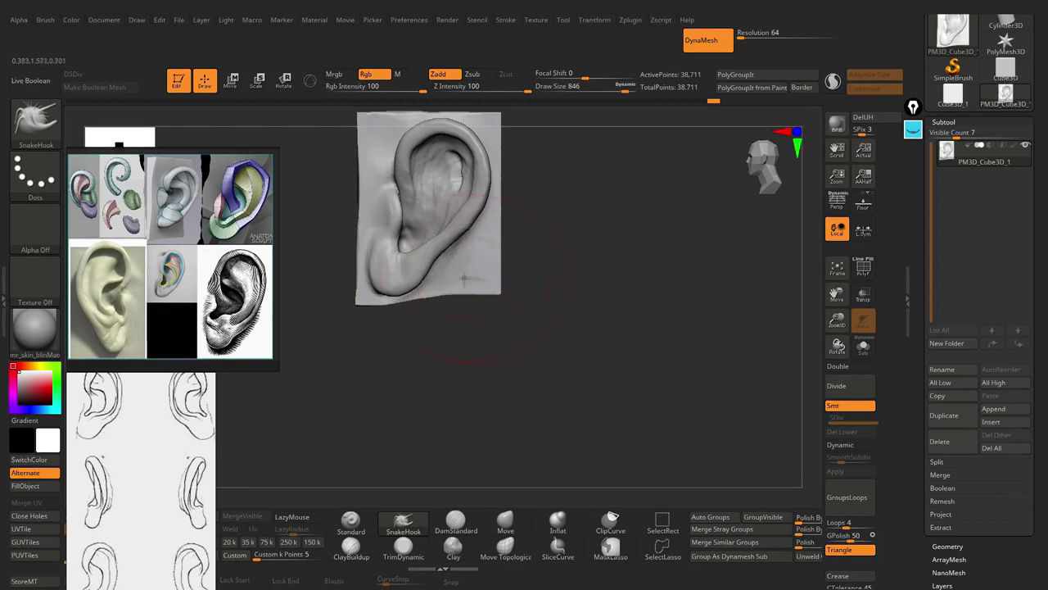
{"action": "left_click_drag", "start_coordinate": [463, 285], "coordinate": [377, 269]}
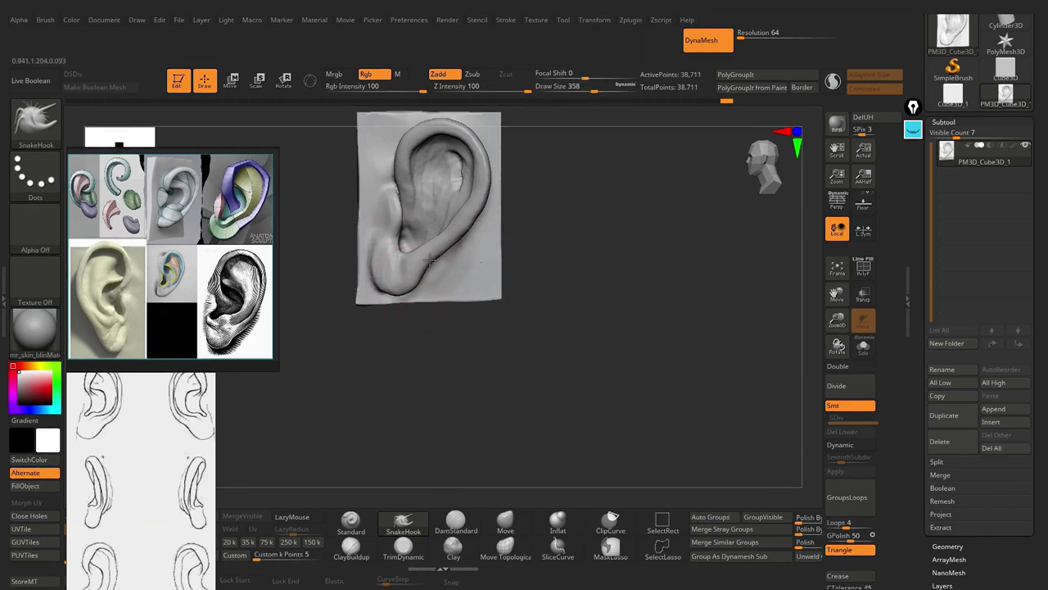
- Check the block's sides, then Ctrl-drag to re-DynaMesh the sculpt to 39,755 points
{"action": "right_click_drag", "start_coordinate": [482, 262], "coordinate": [422, 273]}
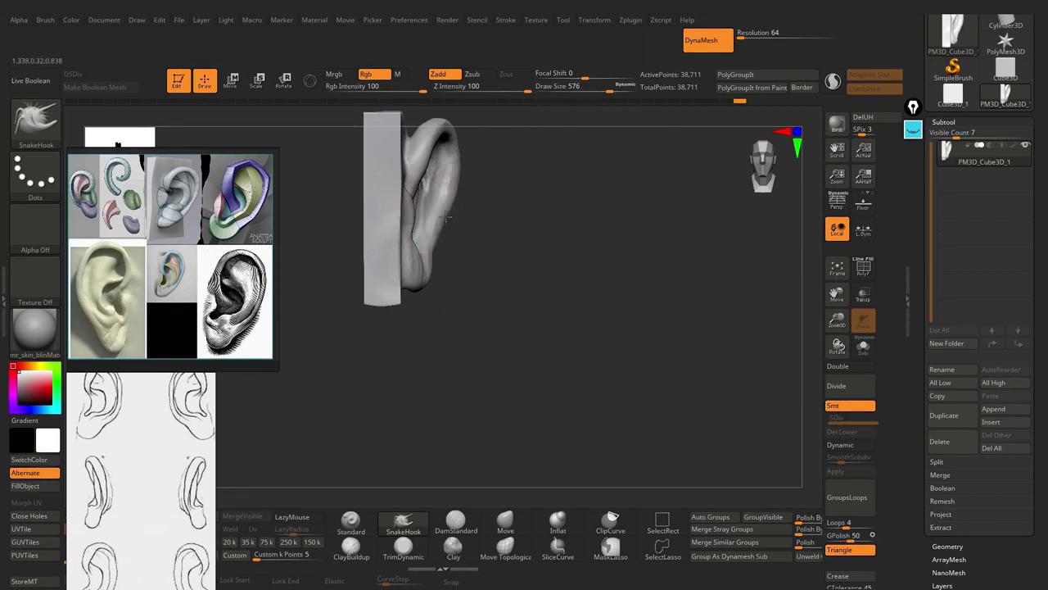
{"action": "right_click_drag", "start_coordinate": [458, 158], "coordinate": [464, 190]}
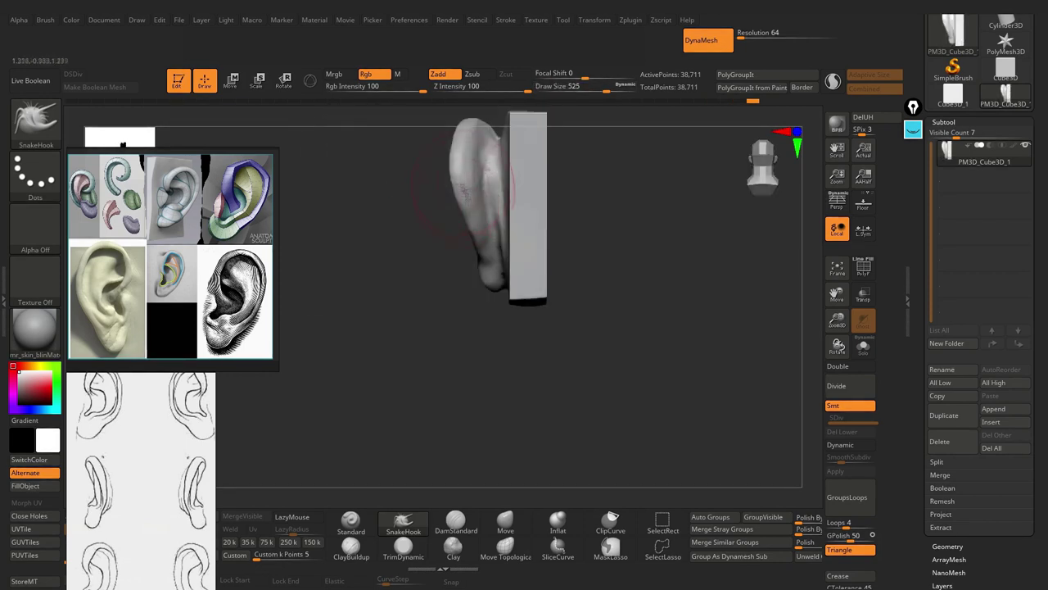
{"action": "mouse_move", "coordinate": [473, 245]}
{"action": "right_mouse_down"}
{"action": "mouse_move", "coordinate": [552, 195]}
{"action": "mouse_move", "coordinate": [512, 217]}
{"action": "mouse_move", "coordinate": [550, 227]}
{"action": "right_mouse_up"}
{"action": "key", "text": "ctrl"}
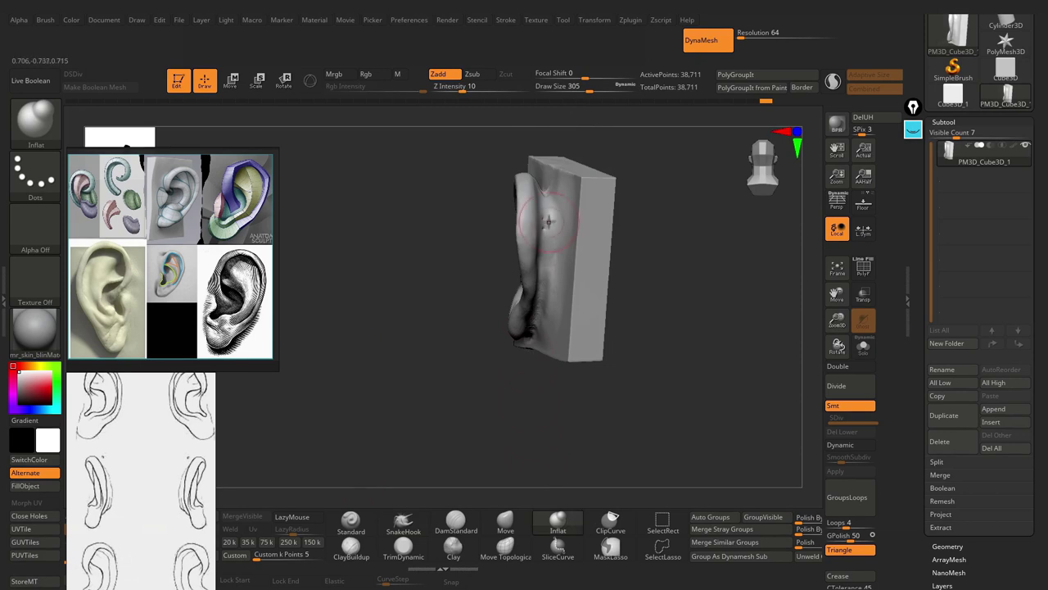
{"action": "mouse_move", "coordinate": [550, 227]}
{"action": "right_mouse_down"}
{"action": "mouse_move", "coordinate": [581, 297]}
{"action": "mouse_move", "coordinate": [559, 209]}
{"action": "right_mouse_up"}
{"action": "left_click", "coordinate": [456, 525]}
- Remesh the ear with DynaMesh at resolution 136, giving 176,555 points
{"action": "right_click_drag", "start_coordinate": [573, 343], "coordinate": [627, 115], "text": "alt"}
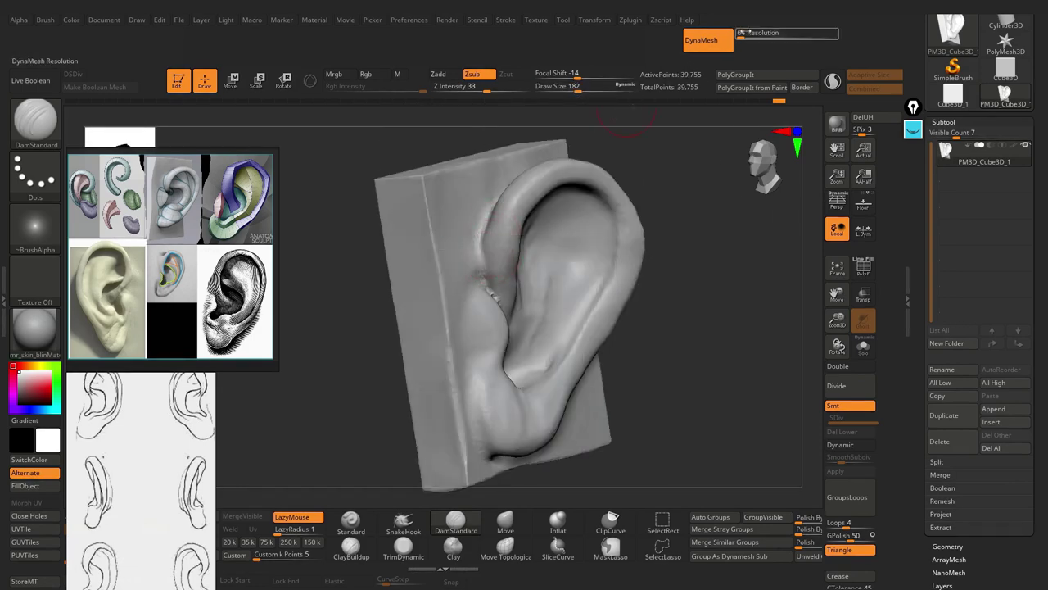
{"action": "mouse_move", "coordinate": [695, 170]}
{"action": "right_mouse_down"}
{"action": "mouse_move", "coordinate": [468, 236]}
{"action": "mouse_move", "coordinate": [524, 245]}
{"action": "right_mouse_up"}
{"action": "mouse_move", "coordinate": [524, 311]}
{"action": "right_mouse_down"}
{"action": "mouse_move", "coordinate": [443, 406]}
{"action": "mouse_move", "coordinate": [496, 236]}
{"action": "mouse_move", "coordinate": [426, 238]}
{"action": "mouse_move", "coordinate": [442, 205]}
{"action": "right_mouse_up"}
- Pull the ear surface with SnakeHook, masking areas with Ctrl where needed
{"action": "key", "text": "b"}
{"action": "key", "text": "s"}
{"action": "key", "text": "h"}
{"action": "key", "text": "ctrl"}
{"action": "mouse_move", "coordinate": [481, 281]}
{"action": "right_mouse_down"}
{"action": "mouse_move", "coordinate": [473, 266]}
{"action": "mouse_move", "coordinate": [434, 259]}
{"action": "right_mouse_up"}
{"action": "mouse_move", "coordinate": [532, 239]}
{"action": "right_mouse_down"}
{"action": "mouse_move", "coordinate": [565, 244]}
{"action": "mouse_move", "coordinate": [483, 266]}
{"action": "right_mouse_up"}
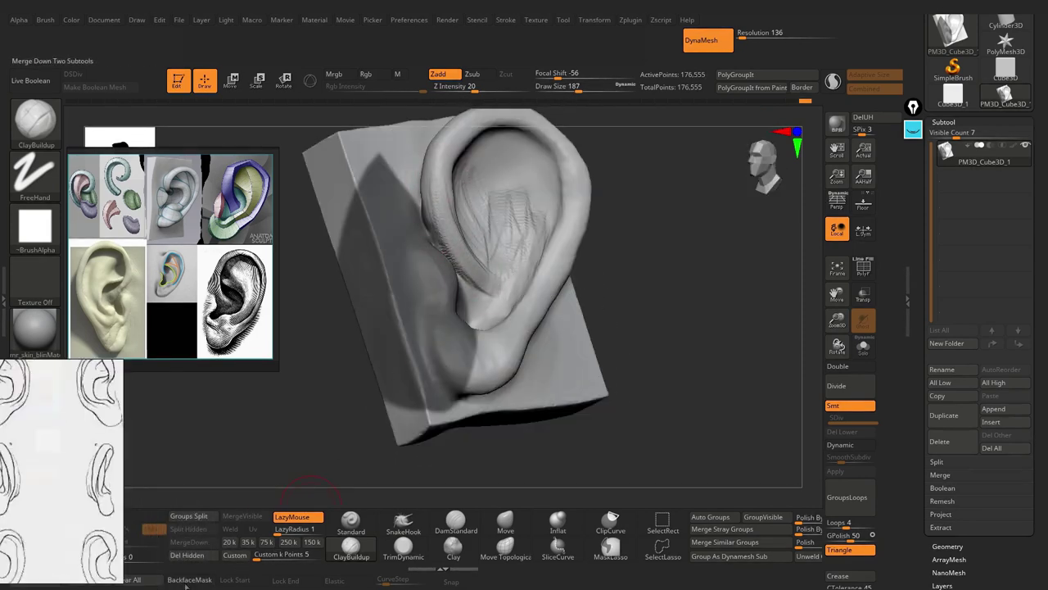
{"action": "key", "text": "space"}
{"action": "mouse_move", "coordinate": [475, 262]}
{"action": "right_mouse_down"}
{"action": "mouse_move", "coordinate": [501, 246]}
{"action": "mouse_move", "coordinate": [483, 258]}
{"action": "mouse_move", "coordinate": [499, 283]}
{"action": "mouse_move", "coordinate": [452, 205]}
{"action": "mouse_move", "coordinate": [434, 197]}
{"action": "mouse_move", "coordinate": [492, 303]}
{"action": "mouse_move", "coordinate": [484, 227]}
{"action": "mouse_move", "coordinate": [443, 327]}
{"action": "mouse_move", "coordinate": [490, 224]}
{"action": "right_mouse_up"}
{"action": "key", "text": "ctrl"}
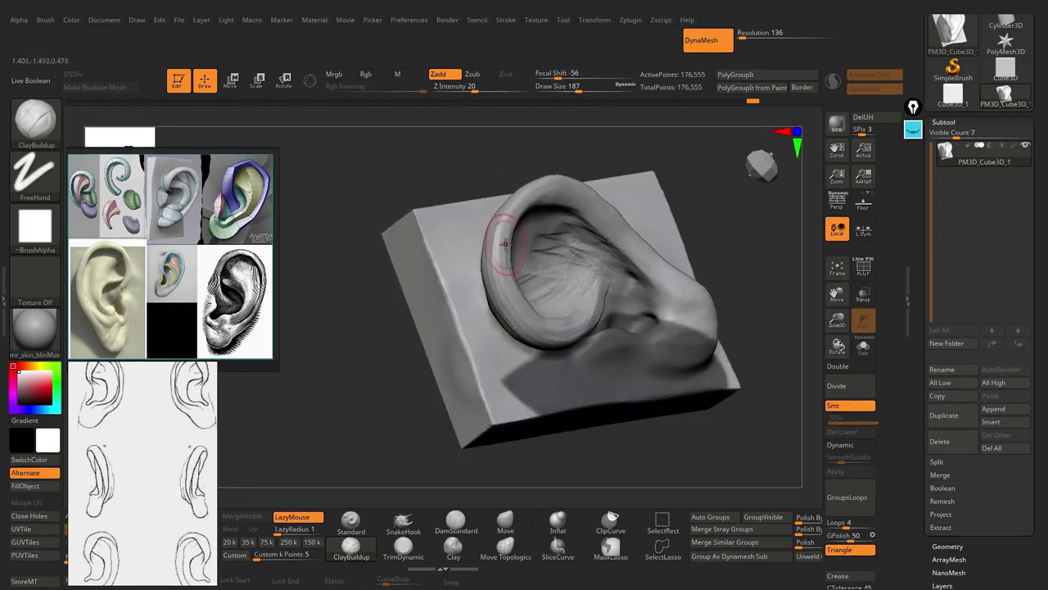
- Inspect the ear's inner bowl and the block's edge from several angles
{"action": "mouse_move", "coordinate": [512, 245]}
{"action": "right_mouse_down"}
{"action": "mouse_move", "coordinate": [497, 307]}
{"action": "mouse_move", "coordinate": [466, 176]}
{"action": "right_mouse_up"}
{"action": "right_click_drag", "start_coordinate": [470, 218], "coordinate": [510, 323]}
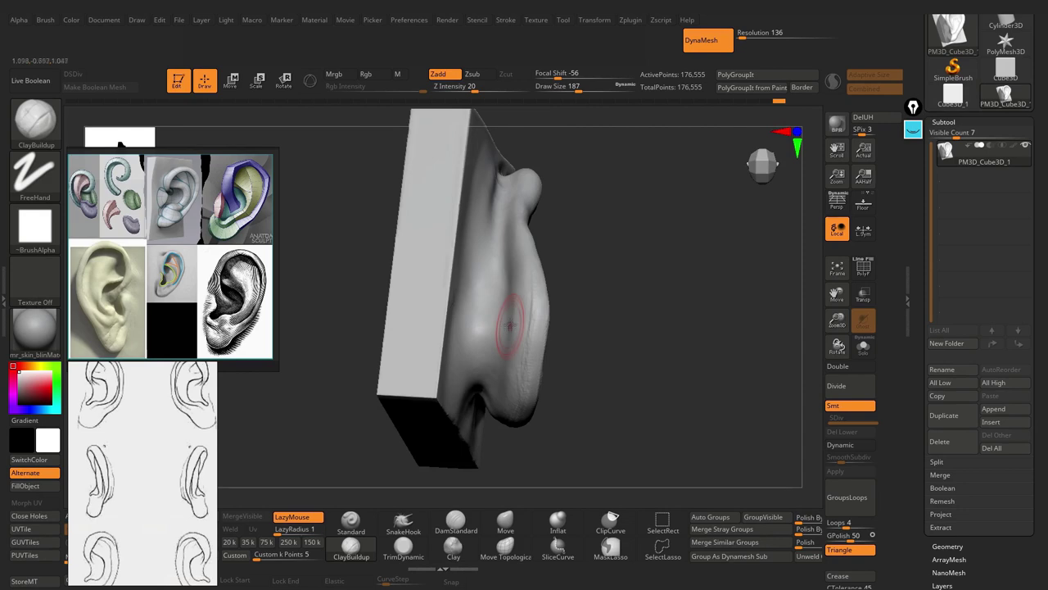
{"action": "right_click_drag", "start_coordinate": [510, 326], "coordinate": [563, 247]}
{"action": "mouse_move", "coordinate": [534, 319]}
{"action": "right_mouse_down"}
{"action": "mouse_move", "coordinate": [421, 339]}
{"action": "mouse_move", "coordinate": [426, 376]}
{"action": "mouse_move", "coordinate": [500, 328]}
{"action": "right_mouse_up"}
{"action": "right_click_drag", "start_coordinate": [475, 237], "coordinate": [480, 161]}
{"action": "right_click_drag", "start_coordinate": [501, 283], "coordinate": [459, 214]}
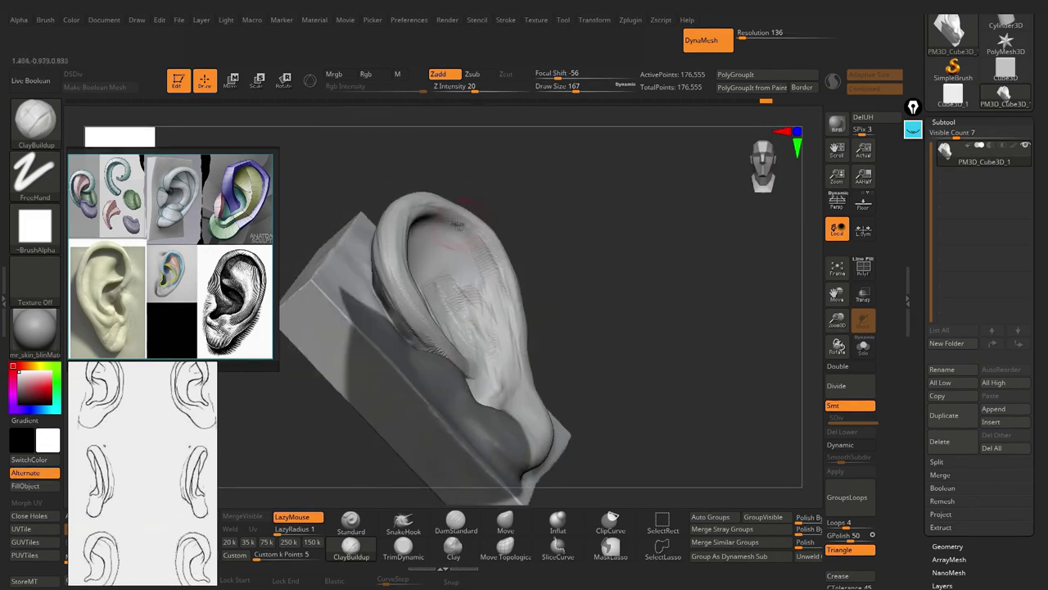
{"action": "right_click_drag", "start_coordinate": [498, 373], "coordinate": [479, 458]}
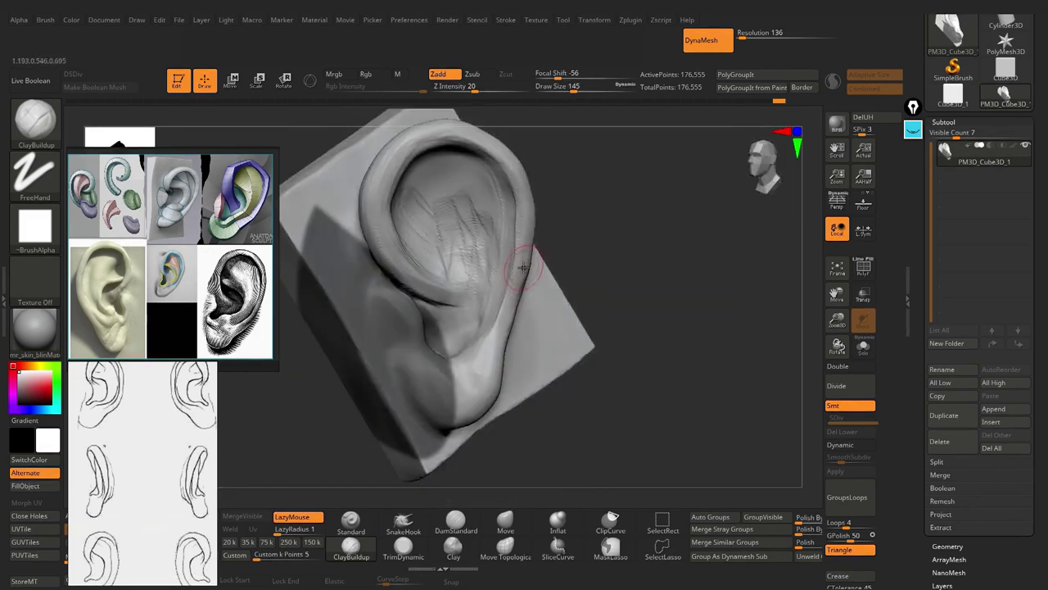
- Carve sharper creases along the rim, concha and lobe with DamStandard and ClayBuildup
{"action": "left_click", "coordinate": [455, 524]}
{"action": "right_click_drag", "start_coordinate": [473, 496], "coordinate": [491, 209]}
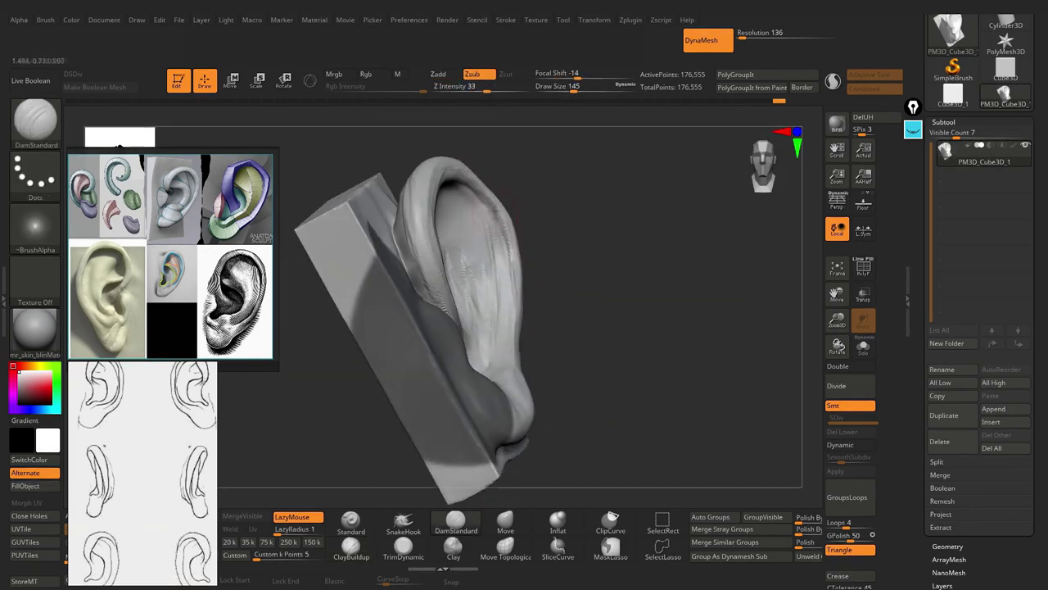
{"action": "right_click_drag", "start_coordinate": [491, 209], "coordinate": [426, 459]}
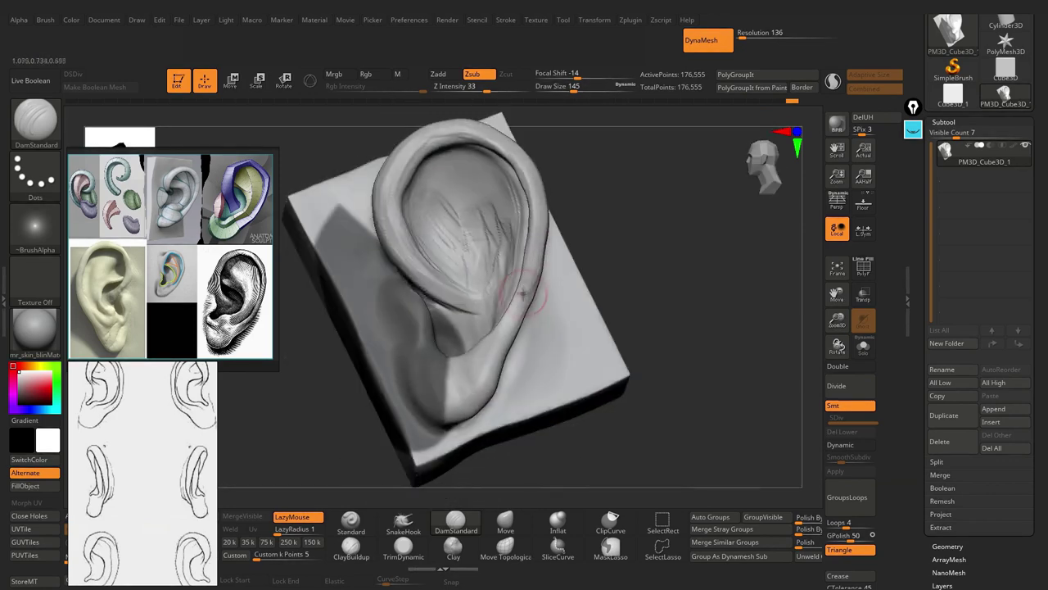
{"action": "left_click", "coordinate": [351, 545]}
{"action": "right_click_drag", "start_coordinate": [620, 187], "coordinate": [530, 266]}
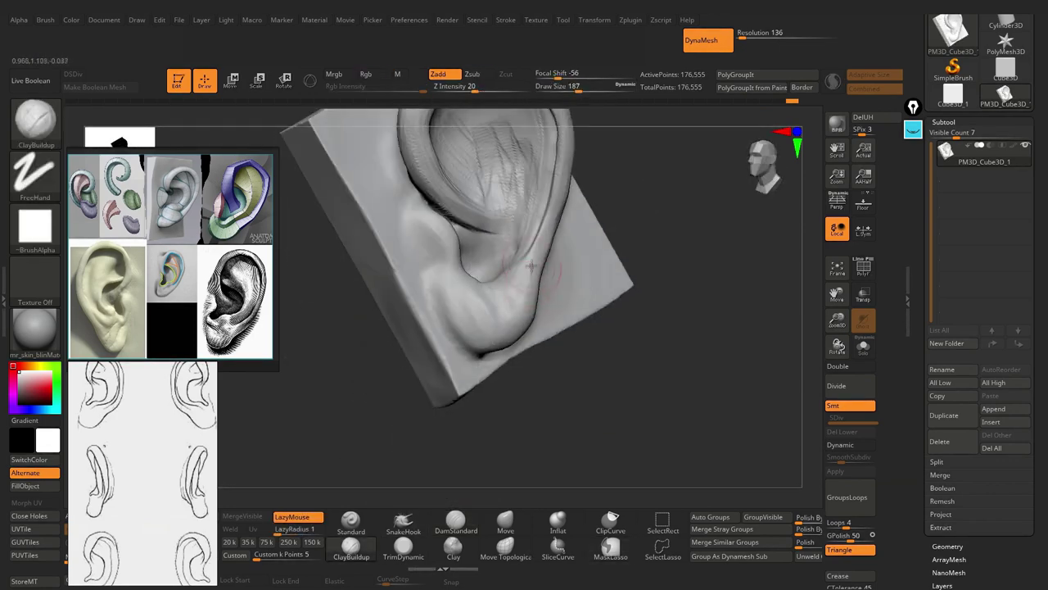
{"action": "right_click_drag", "start_coordinate": [511, 311], "coordinate": [483, 286]}
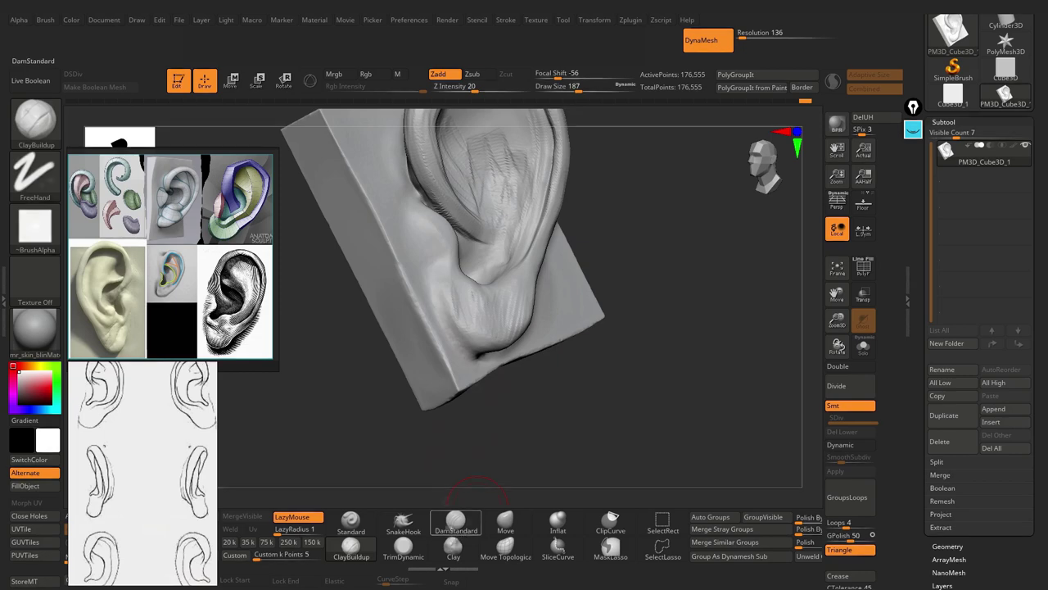
{"action": "key", "text": "b"}
{"action": "key", "text": "d"}
{"action": "key", "text": "s"}
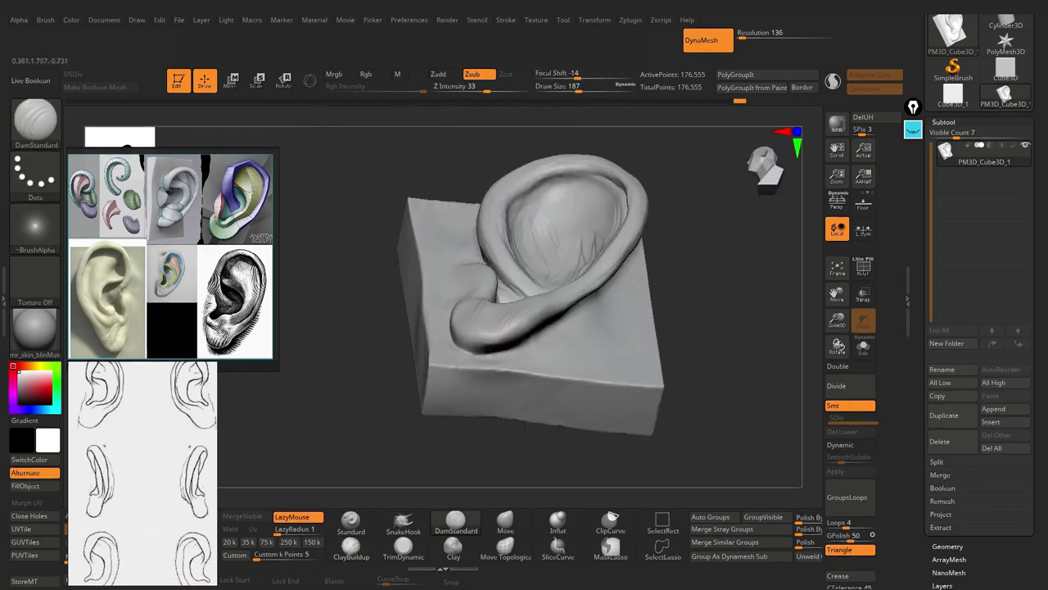
{"action": "left_click_drag", "start_coordinate": [720, 369], "coordinate": [688, 353]}
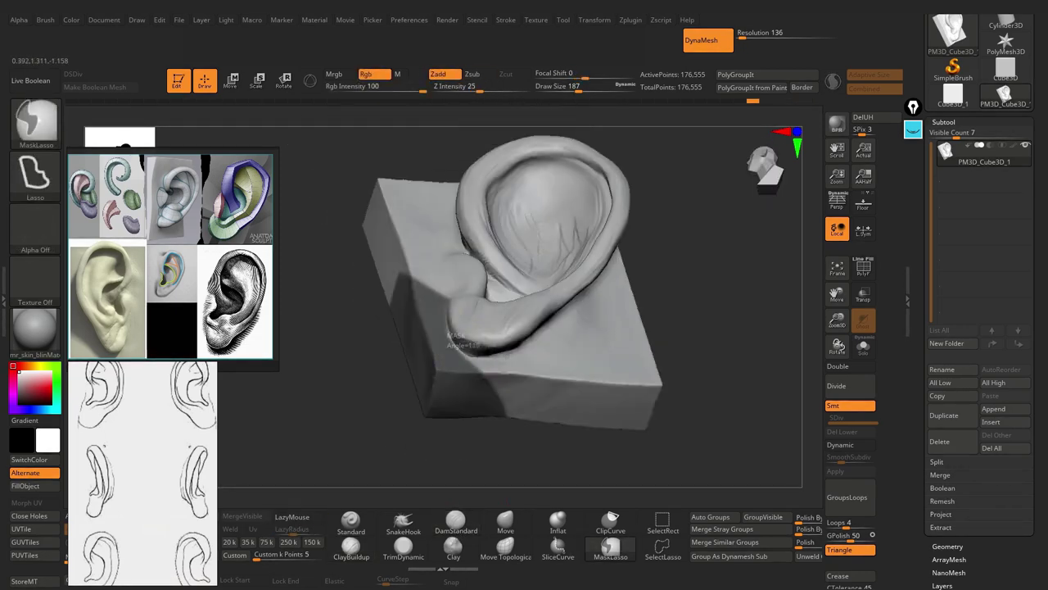
- Fill out and round the earlobe with ClayBuildup, adding wrinkle strokes in the ear bowl
{"action": "left_click_drag", "start_coordinate": [479, 343], "coordinate": [473, 354]}
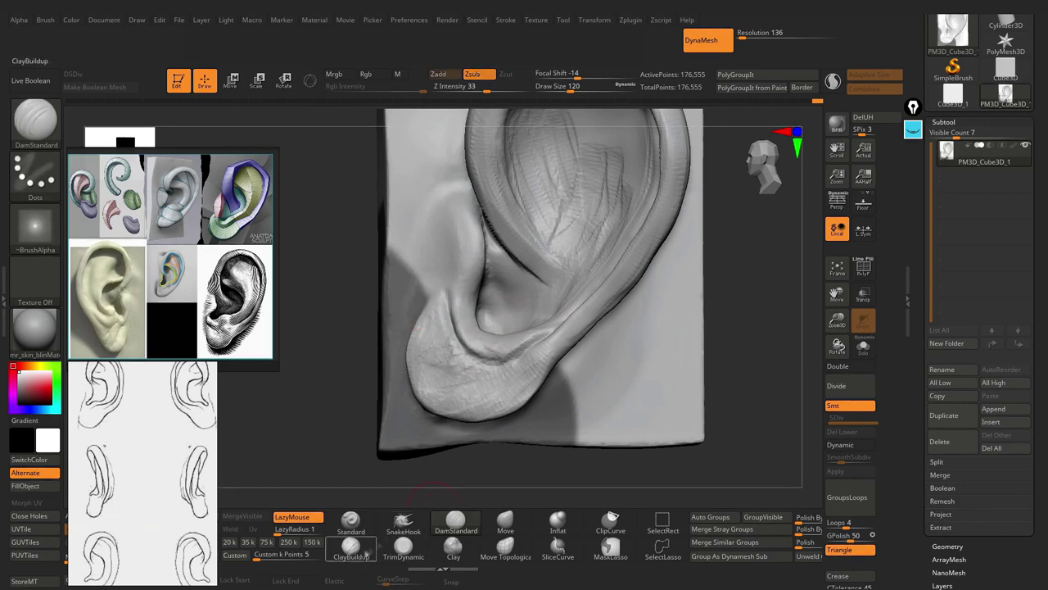
{"action": "key", "text": "ctrl"}
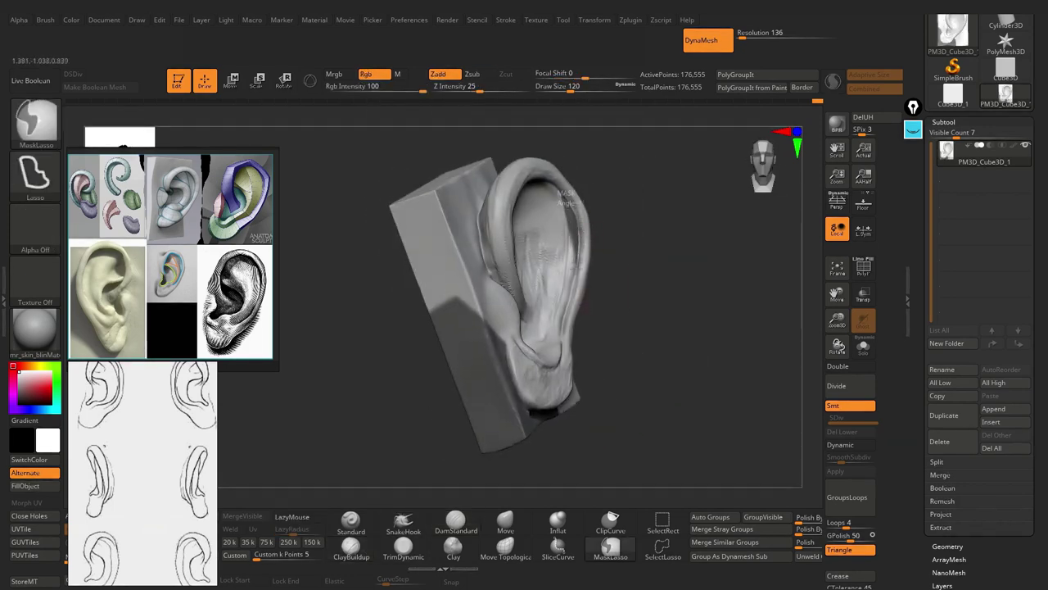
{"action": "left_click_drag", "start_coordinate": [631, 250], "coordinate": [552, 336]}
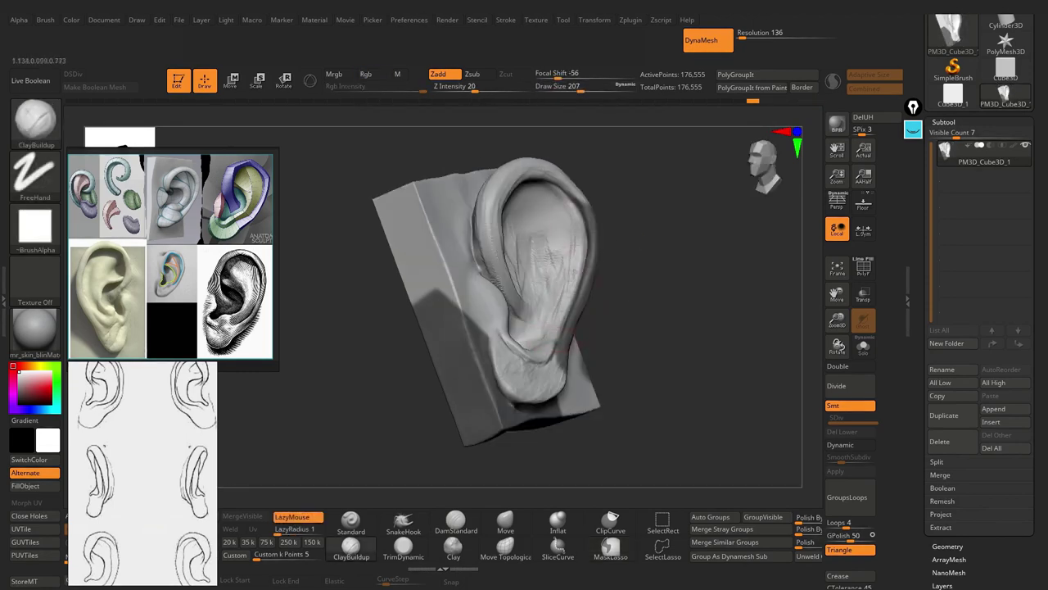
{"action": "mouse_move", "coordinate": [647, 328]}
{"action": "left_mouse_down"}
{"action": "mouse_move", "coordinate": [622, 311]}
{"action": "mouse_move", "coordinate": [545, 374]}
{"action": "left_mouse_up"}
{"action": "mouse_move", "coordinate": [574, 270]}
{"action": "left_mouse_down"}
{"action": "mouse_move", "coordinate": [532, 221]}
{"action": "mouse_move", "coordinate": [490, 299]}
{"action": "mouse_move", "coordinate": [532, 274]}
{"action": "mouse_move", "coordinate": [655, 279]}
{"action": "left_mouse_up"}
{"action": "left_click_drag", "start_coordinate": [567, 303], "coordinate": [550, 301]}
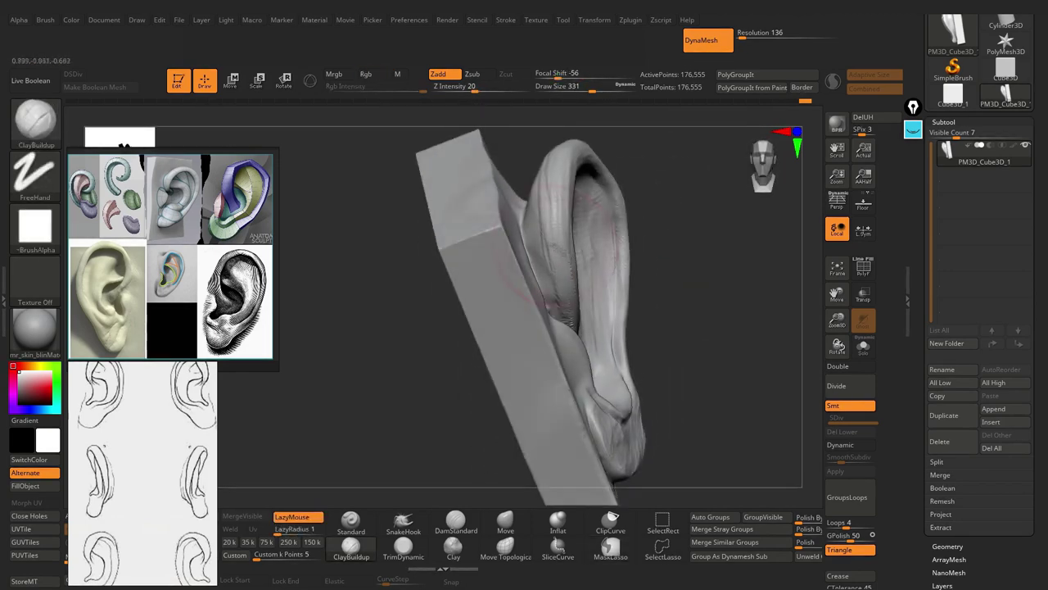
{"action": "key", "text": "s"}
{"action": "left_click_drag", "start_coordinate": [502, 238], "coordinate": [475, 237]}
{"action": "mouse_move", "coordinate": [524, 279]}
{"action": "left_mouse_down"}
{"action": "mouse_move", "coordinate": [556, 258]}
{"action": "mouse_move", "coordinate": [536, 247]}
{"action": "mouse_move", "coordinate": [649, 202]}
{"action": "mouse_move", "coordinate": [573, 217]}
{"action": "mouse_move", "coordinate": [515, 254]}
{"action": "left_mouse_up"}
- Reshape the ear with SnakeHook from several angles, then pick DamStandard for creases
{"action": "key", "text": "b"}
{"action": "key", "text": "s"}
{"action": "key", "text": "h"}
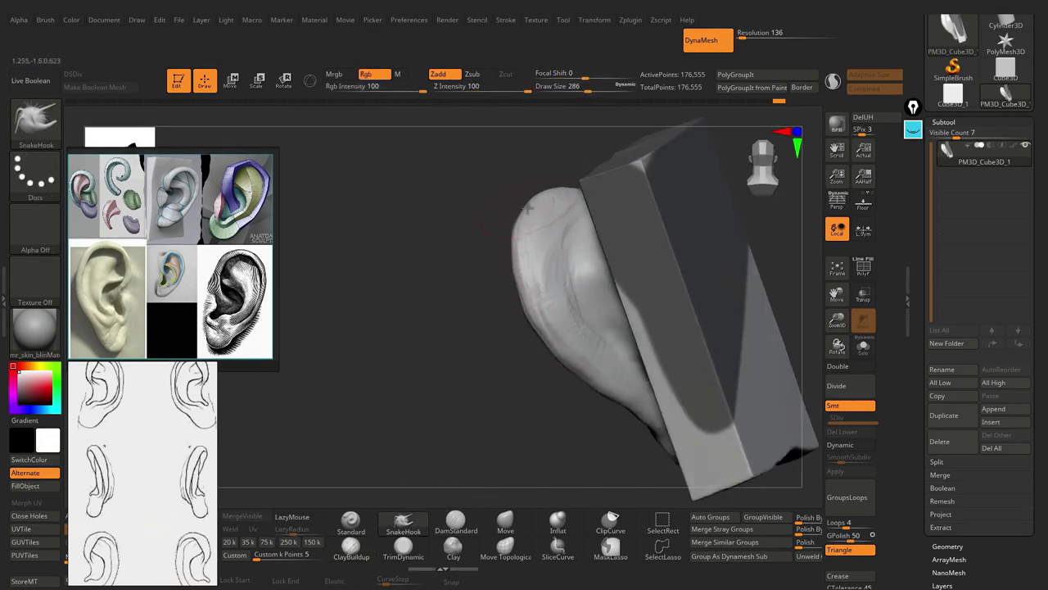
{"action": "left_click_drag", "start_coordinate": [529, 207], "coordinate": [544, 287]}
{"action": "left_click_drag", "start_coordinate": [607, 348], "coordinate": [578, 350]}
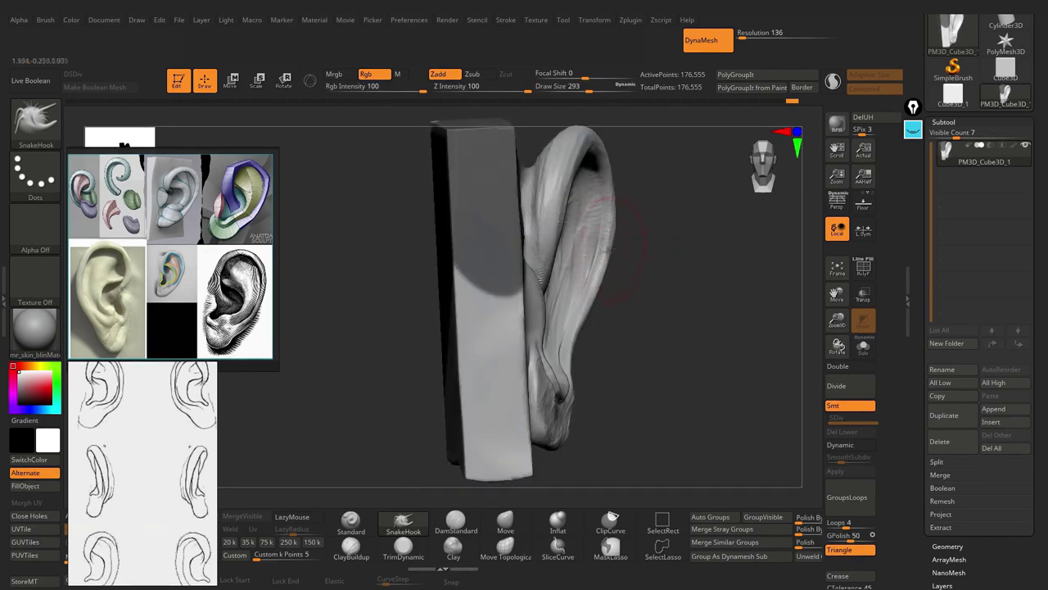
{"action": "mouse_move", "coordinate": [589, 314]}
{"action": "left_mouse_down"}
{"action": "mouse_move", "coordinate": [459, 467]}
{"action": "mouse_move", "coordinate": [482, 185]}
{"action": "mouse_move", "coordinate": [473, 195]}
{"action": "mouse_move", "coordinate": [471, 312]}
{"action": "mouse_move", "coordinate": [489, 164]}
{"action": "mouse_move", "coordinate": [475, 237]}
{"action": "mouse_move", "coordinate": [518, 262]}
{"action": "mouse_move", "coordinate": [494, 252]}
{"action": "mouse_move", "coordinate": [442, 187]}
{"action": "mouse_move", "coordinate": [483, 193]}
{"action": "left_mouse_up"}
{"action": "left_click", "coordinate": [456, 523]}
- Build clay strokes on the ear close up with a smaller ClayBuildup brush
{"action": "key", "text": "b"}
{"action": "key", "text": "c"}
{"action": "key", "text": "b"}
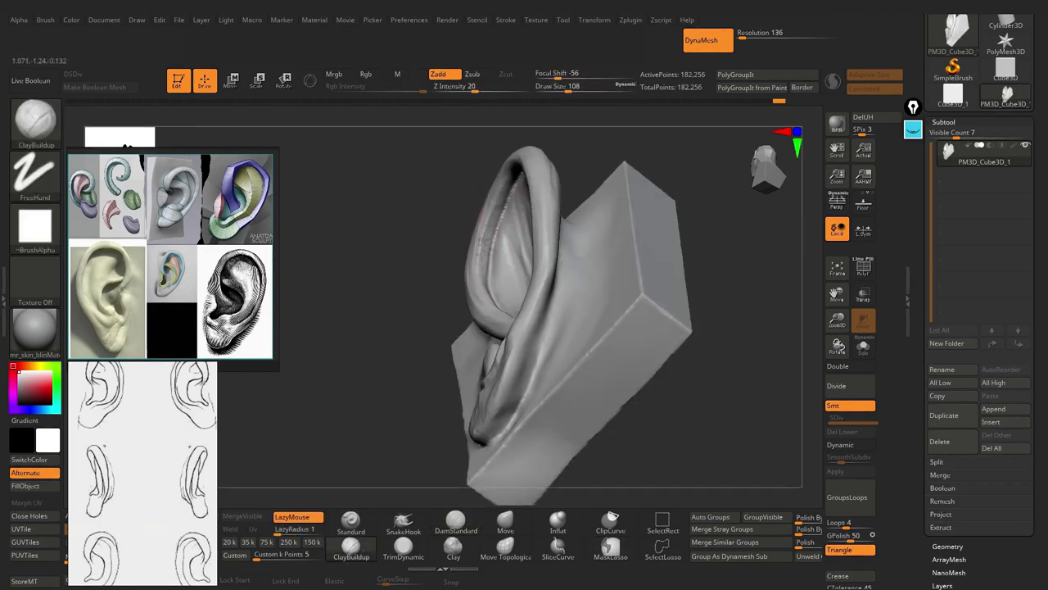
{"action": "left_click_drag", "start_coordinate": [737, 368], "coordinate": [696, 368]}
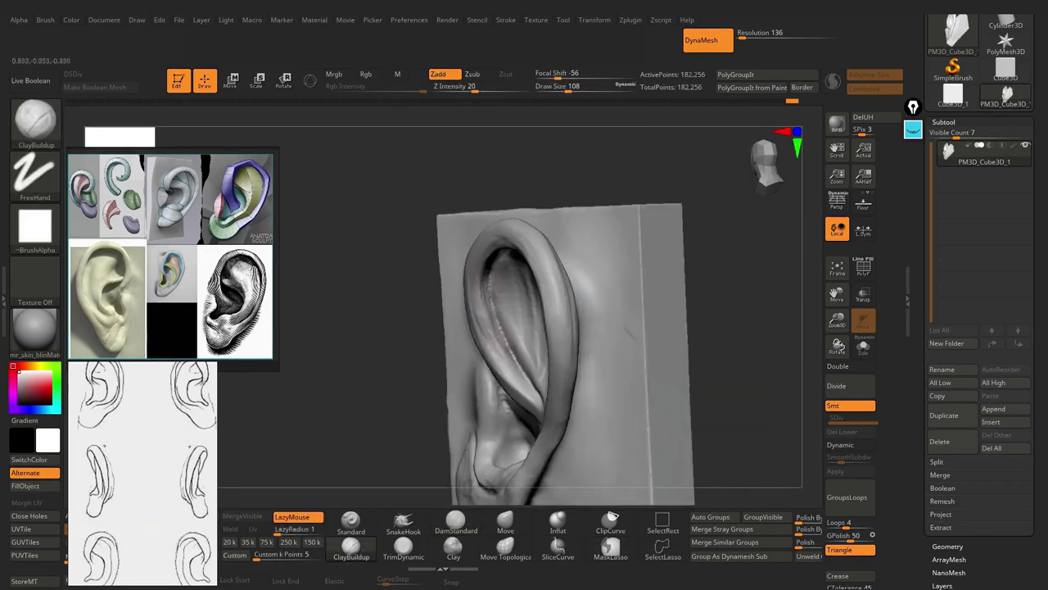
{"action": "left_click_drag", "start_coordinate": [696, 368], "coordinate": [552, 401]}
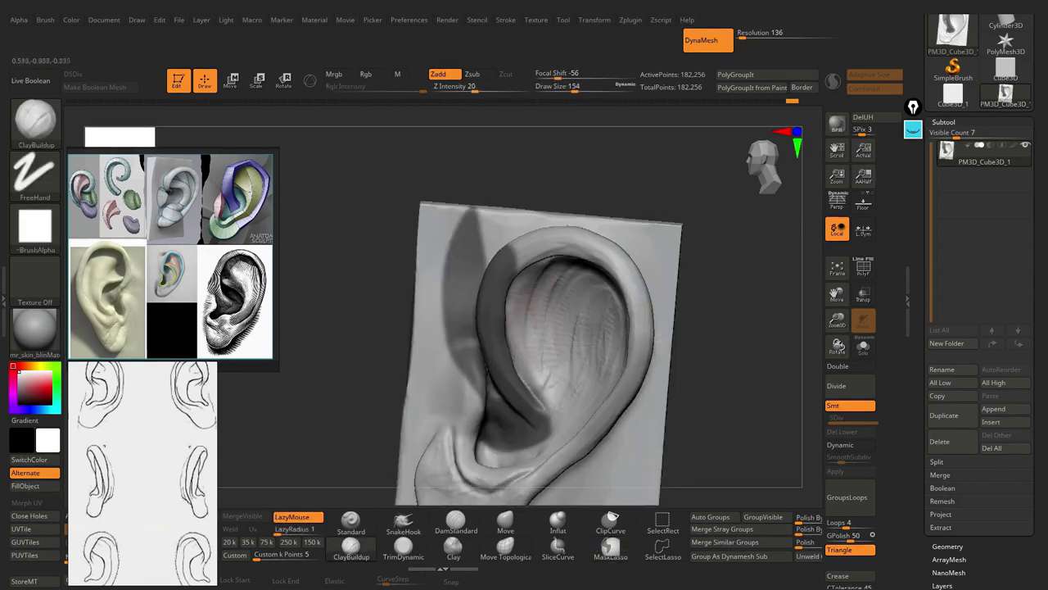
{"action": "mouse_move", "coordinate": [536, 362]}
{"action": "left_mouse_down"}
{"action": "mouse_move", "coordinate": [574, 352]}
{"action": "mouse_move", "coordinate": [507, 360]}
{"action": "left_mouse_up"}
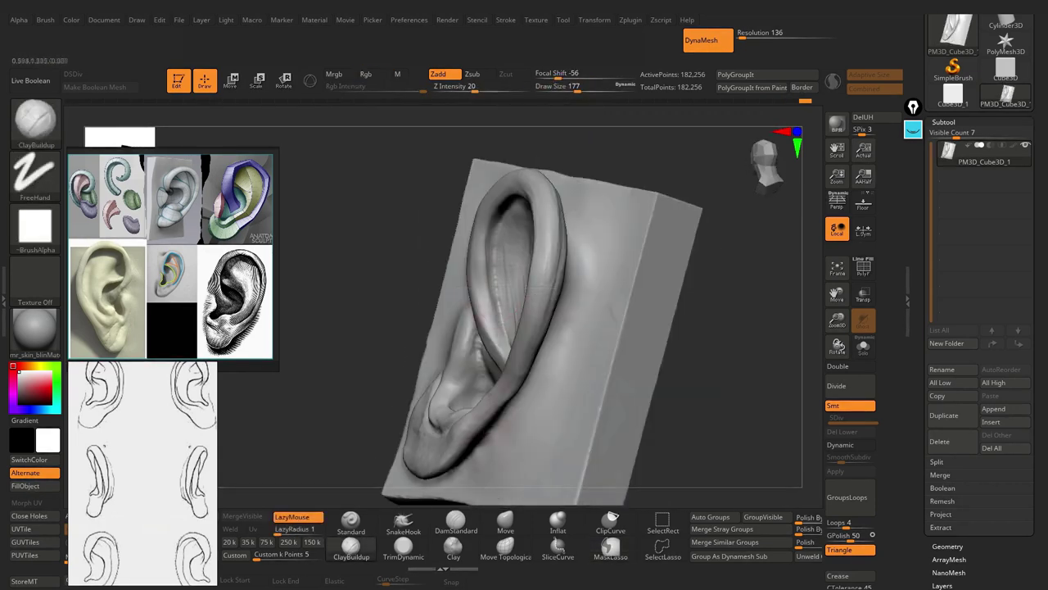
{"action": "key", "text": "bracketleft"}
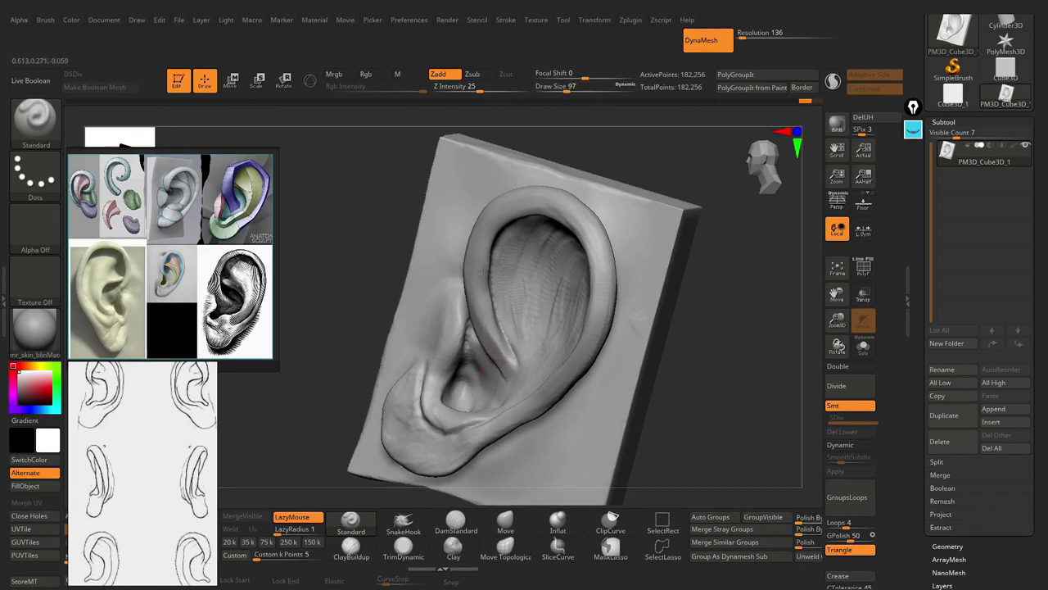
- Carve sharp creases into the rim and tragus with DamStandard
{"action": "left_click", "coordinate": [457, 522]}
{"action": "left_click_drag", "start_coordinate": [737, 458], "coordinate": [786, 443]}
{"action": "mouse_move", "coordinate": [508, 360]}
{"action": "left_mouse_down"}
{"action": "mouse_move", "coordinate": [488, 316]}
{"action": "mouse_move", "coordinate": [533, 192]}
{"action": "mouse_move", "coordinate": [568, 162]}
{"action": "left_mouse_up"}
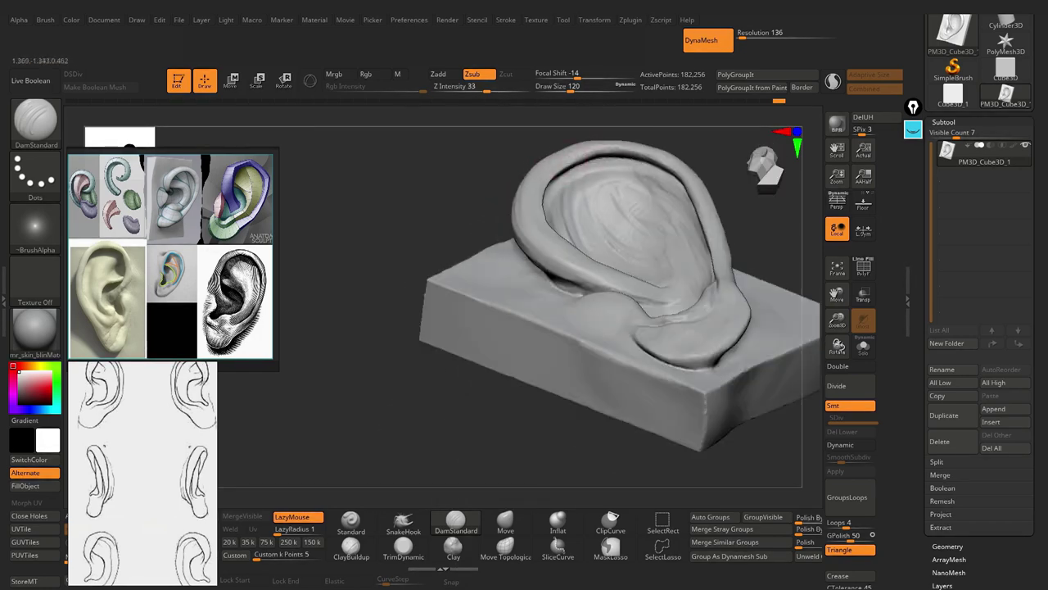
{"action": "left_click_drag", "start_coordinate": [650, 173], "coordinate": [498, 195]}
{"action": "mouse_move", "coordinate": [579, 233]}
{"action": "left_mouse_down"}
{"action": "mouse_move", "coordinate": [557, 215]}
{"action": "mouse_move", "coordinate": [582, 239]}
{"action": "mouse_move", "coordinate": [655, 238]}
{"action": "mouse_move", "coordinate": [605, 245]}
{"action": "left_mouse_up"}
{"action": "mouse_move", "coordinate": [551, 450]}
{"action": "left_mouse_down"}
{"action": "mouse_move", "coordinate": [550, 266]}
{"action": "mouse_move", "coordinate": [606, 262]}
{"action": "left_mouse_up"}
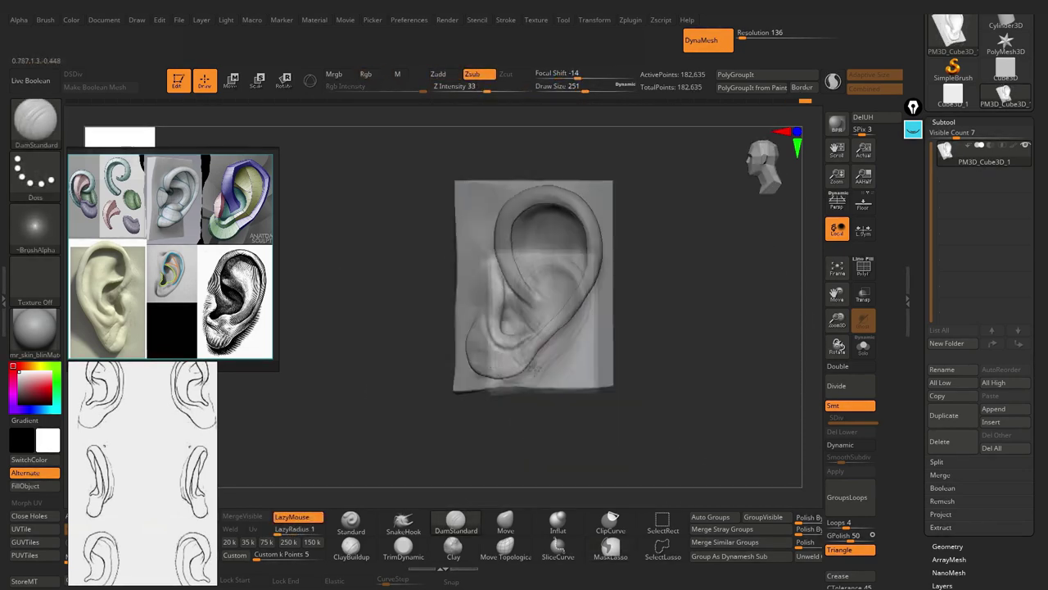
{"action": "mouse_move", "coordinate": [452, 325]}
{"action": "left_mouse_down"}
{"action": "mouse_move", "coordinate": [473, 339]}
{"action": "mouse_move", "coordinate": [480, 361]}
{"action": "mouse_move", "coordinate": [519, 374]}
{"action": "left_mouse_up"}
{"action": "mouse_move", "coordinate": [580, 303]}
{"action": "left_mouse_down"}
{"action": "mouse_move", "coordinate": [606, 250]}
{"action": "mouse_move", "coordinate": [519, 283]}
{"action": "left_mouse_up"}
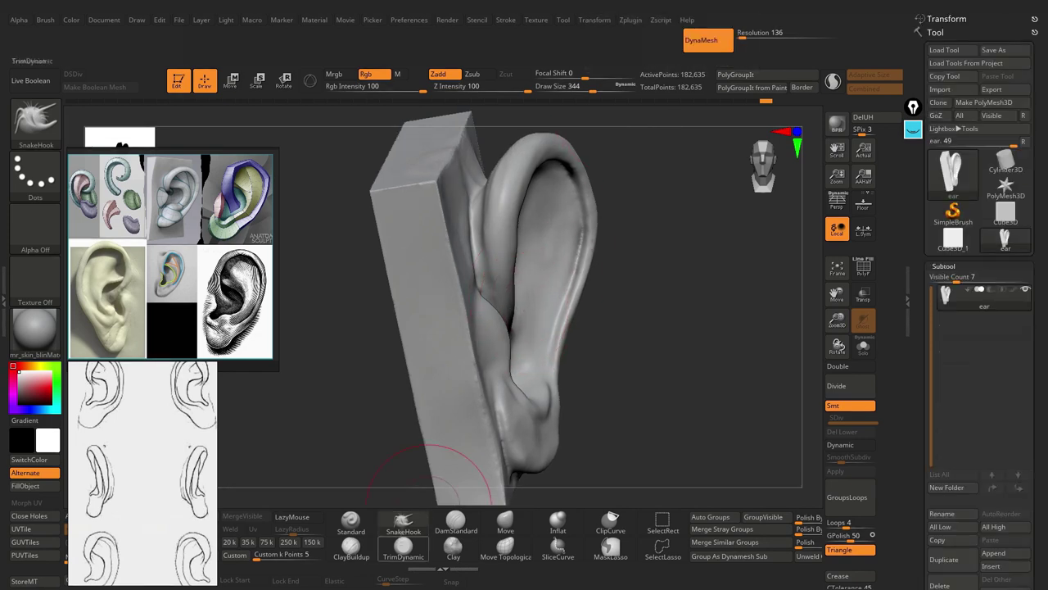
{"action": "left_click_drag", "start_coordinate": [489, 222], "coordinate": [479, 234]}
- Pull the ear surface into shape with SnakeHook and smooth it
{"action": "key", "text": "b"}
{"action": "key", "text": "c"}
{"action": "key", "text": "b"}
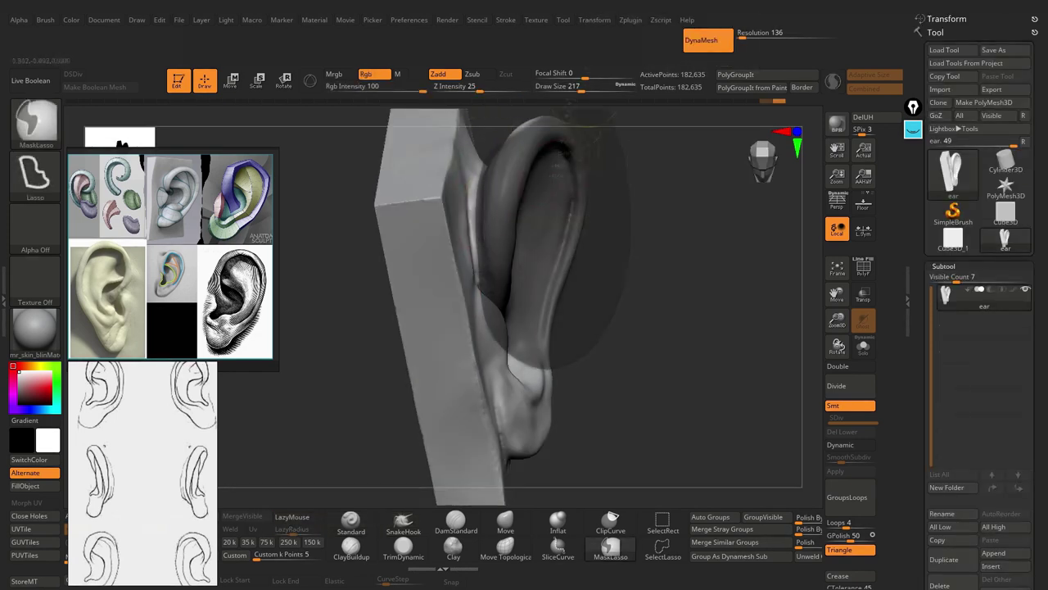
{"action": "key", "text": "s"}
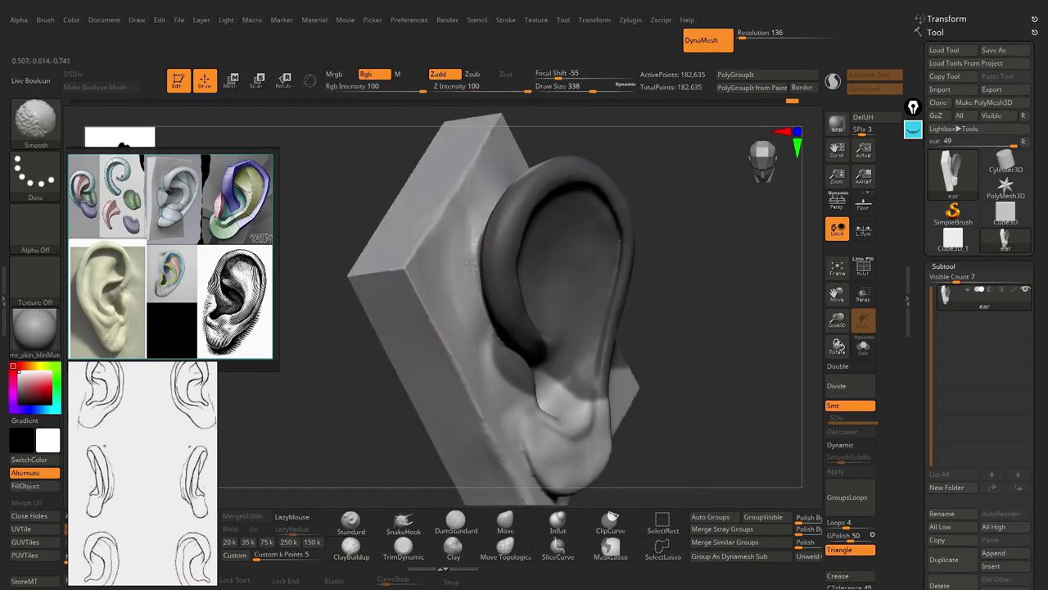
{"action": "key", "text": "b"}
{"action": "key", "text": "s"}
{"action": "key", "text": "h"}
{"action": "key", "text": "s"}
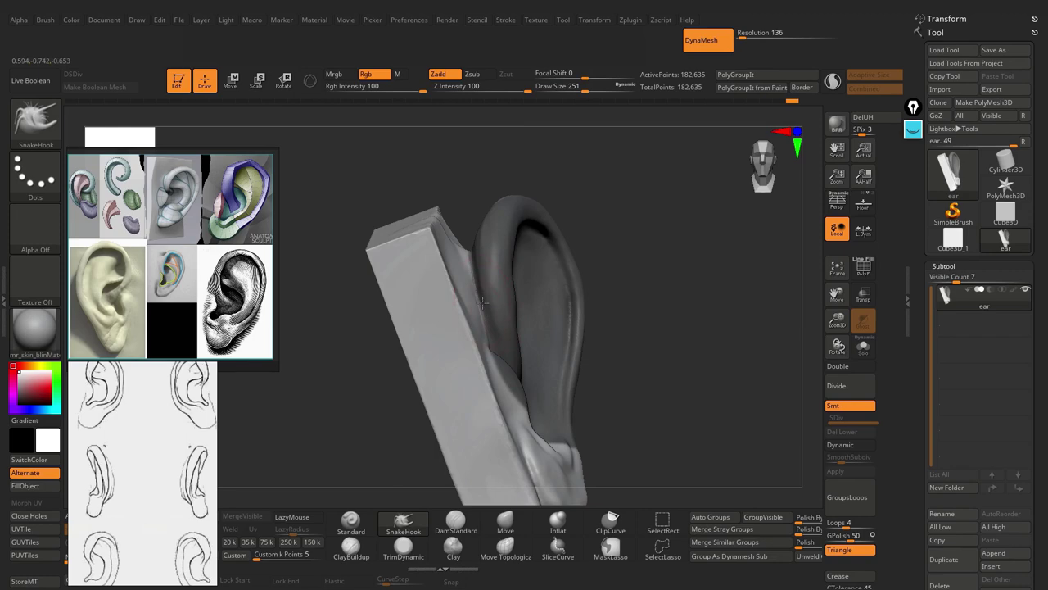
{"action": "left_click_drag", "start_coordinate": [507, 246], "coordinate": [459, 307], "text": "shift"}
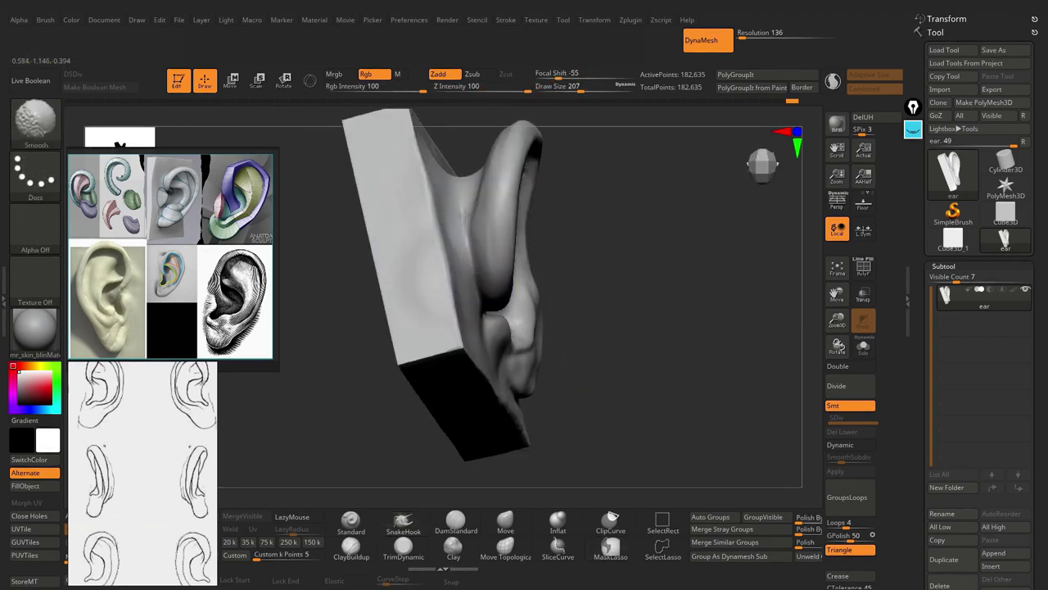
- Refine the ear's form using DamStandard, lasso masking and SnakeHook with adjusted brush size
{"action": "key", "text": "b"}
{"action": "key", "text": "d"}
{"action": "key", "text": "s"}
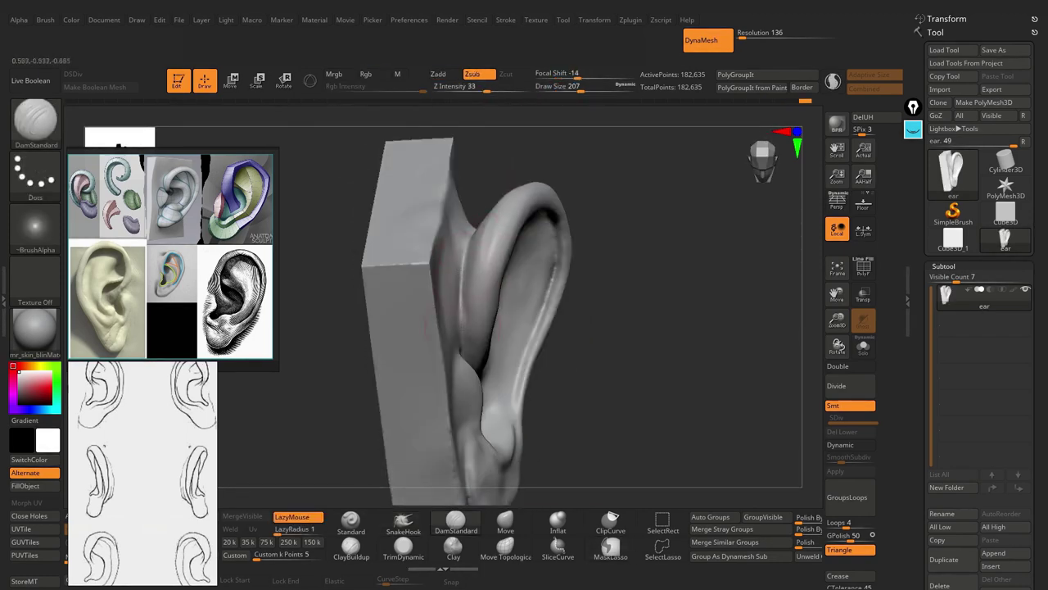
{"action": "right_click_drag", "start_coordinate": [461, 327], "coordinate": [479, 303]}
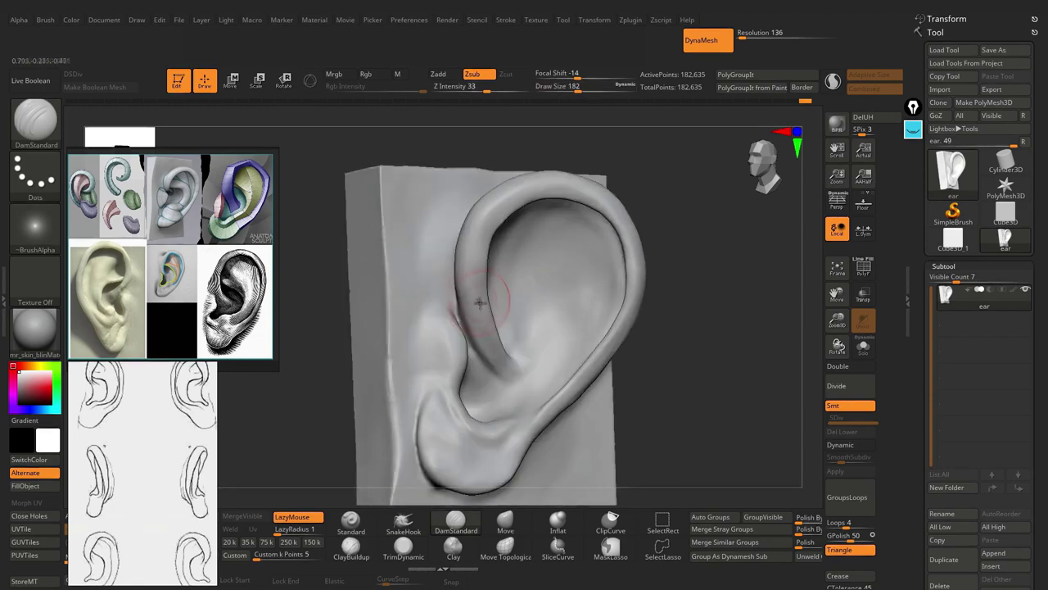
{"action": "key", "text": "b"}
{"action": "key", "text": "m"}
{"action": "key", "text": "l"}
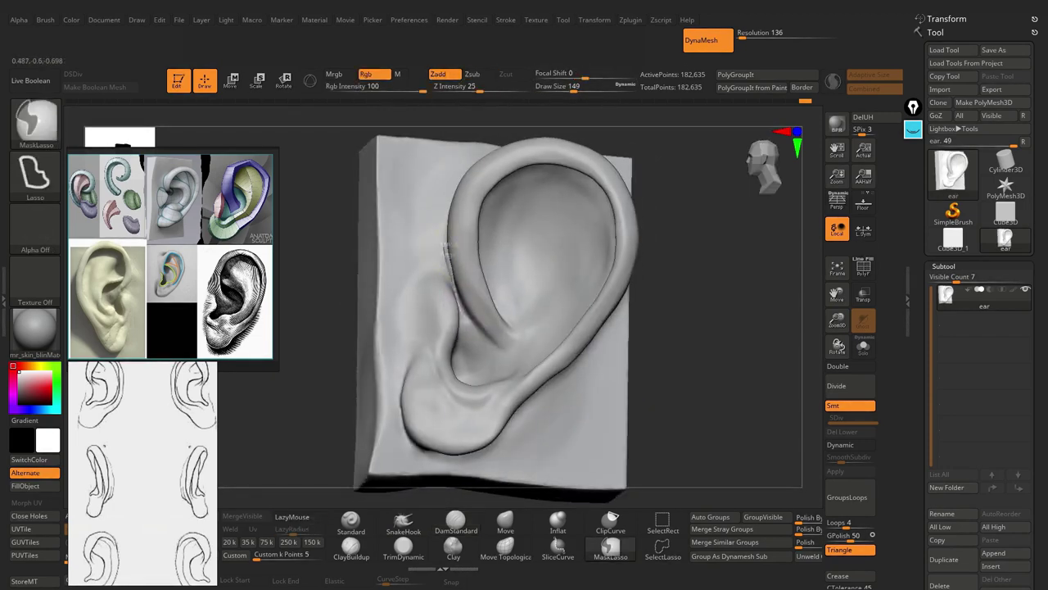
{"action": "key", "text": "b"}
{"action": "key", "text": "s"}
{"action": "key", "text": "h"}
{"action": "mouse_move", "coordinate": [446, 246]}
{"action": "right_mouse_down"}
{"action": "mouse_move", "coordinate": [463, 337]}
{"action": "mouse_move", "coordinate": [451, 299]}
{"action": "mouse_move", "coordinate": [441, 365]}
{"action": "right_mouse_up"}
{"action": "key", "text": "s"}
{"action": "key", "text": "s"}
{"action": "left_click_drag", "start_coordinate": [441, 364], "coordinate": [435, 364]}
- Build up ClayBuildup strokes around the concha and ear-canal opening
{"action": "right_click_drag", "start_coordinate": [456, 321], "coordinate": [364, 303], "text": "shift"}
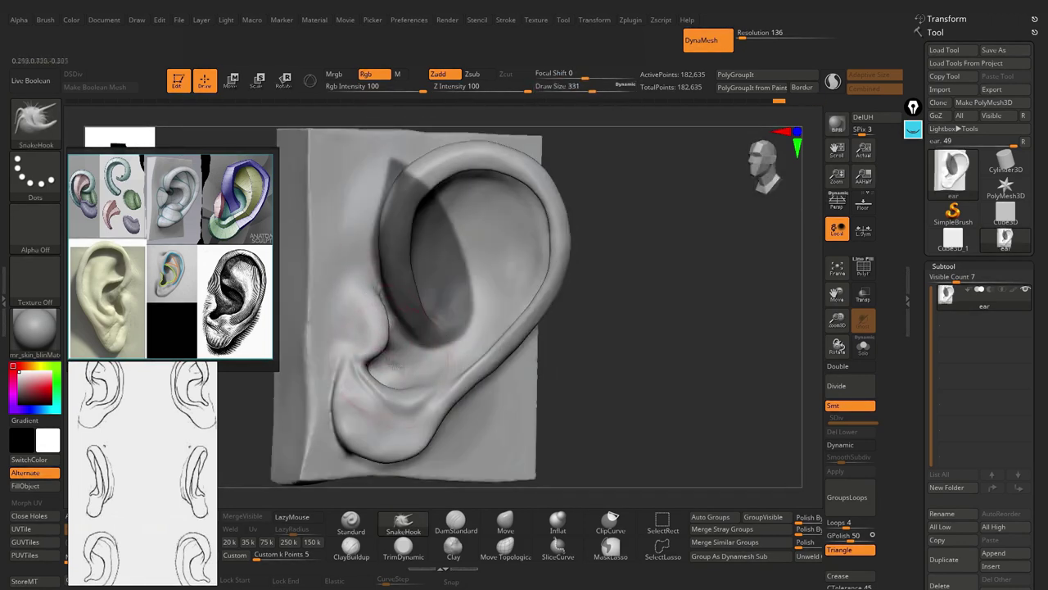
{"action": "key", "text": "b"}
{"action": "key", "text": "c"}
{"action": "key", "text": "b"}
{"action": "mouse_move", "coordinate": [363, 300]}
{"action": "right_mouse_down"}
{"action": "mouse_move", "coordinate": [430, 337]}
{"action": "mouse_move", "coordinate": [508, 354]}
{"action": "mouse_move", "coordinate": [434, 328]}
{"action": "mouse_move", "coordinate": [450, 331]}
{"action": "right_mouse_up"}
{"action": "left_click_drag", "start_coordinate": [446, 323], "coordinate": [475, 344]}
{"action": "right_click_drag", "start_coordinate": [475, 344], "coordinate": [417, 299]}
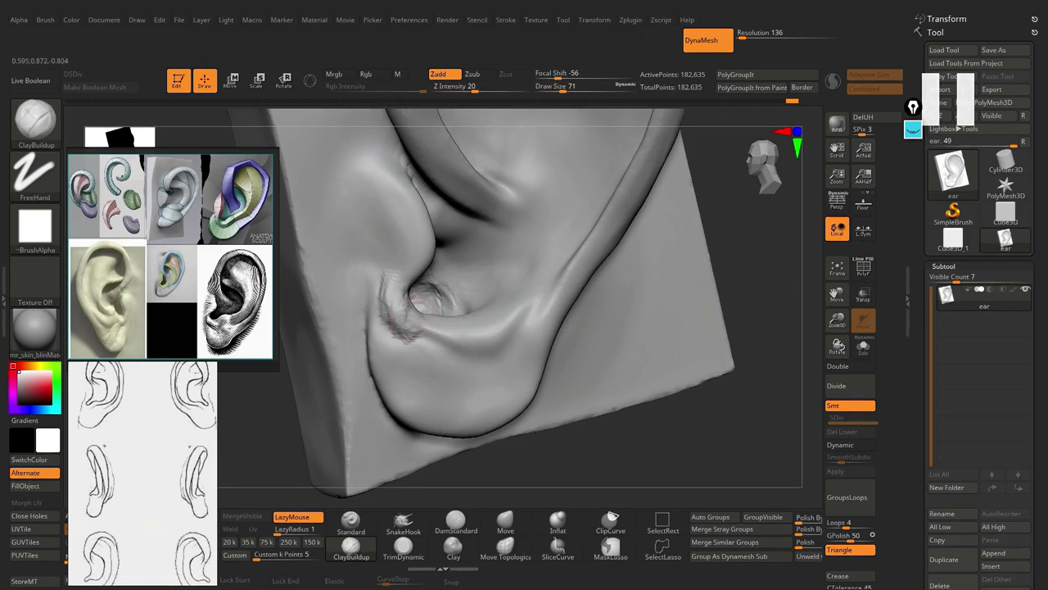
{"action": "left_click", "coordinate": [913, 106]}
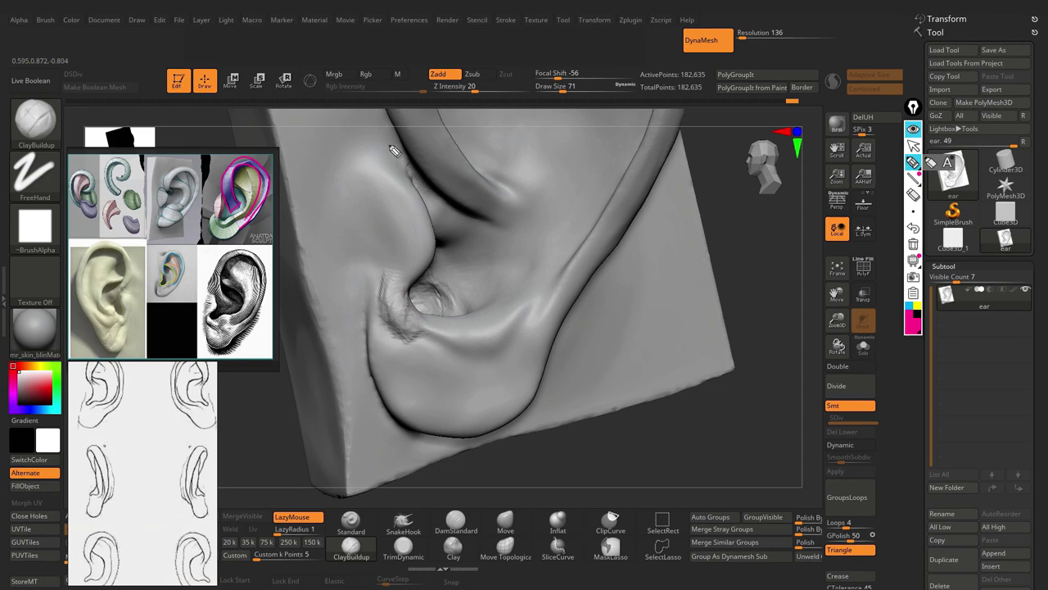
- Sketch pink and cyan guides above and around the ear canal, then a yellow lower-concha outline
{"action": "left_click_drag", "start_coordinate": [392, 149], "coordinate": [426, 201]}
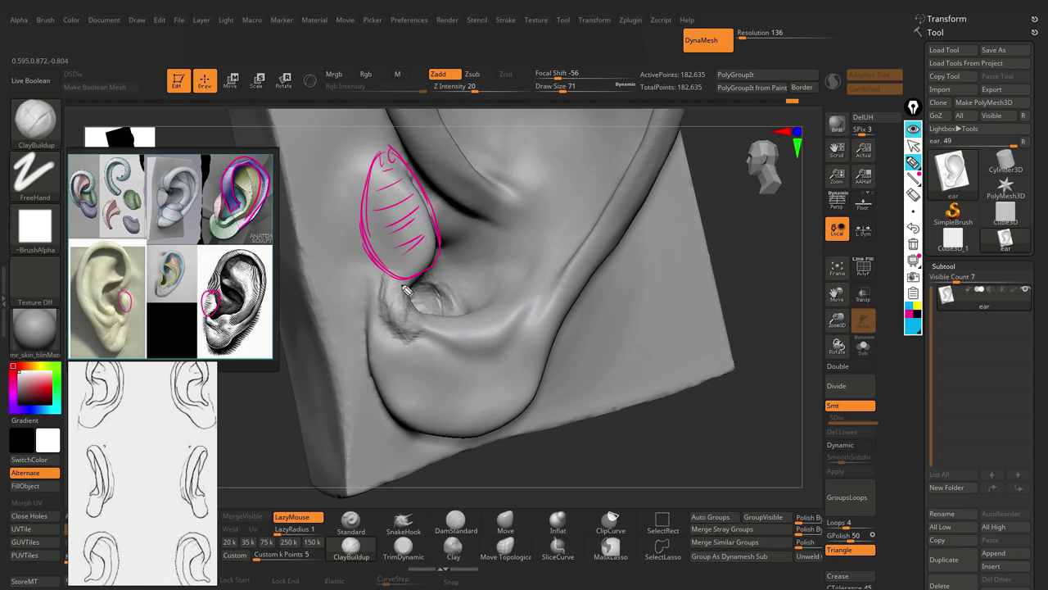
{"action": "mouse_move", "coordinate": [408, 296]}
{"action": "left_mouse_down"}
{"action": "mouse_move", "coordinate": [426, 336]}
{"action": "mouse_move", "coordinate": [392, 291]}
{"action": "left_mouse_up"}
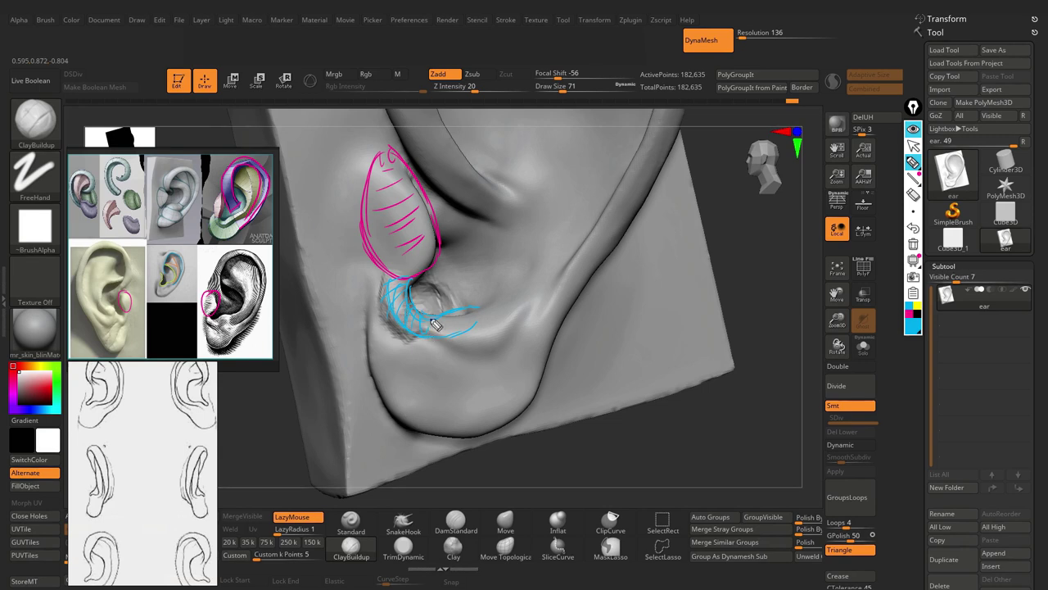
{"action": "left_click", "coordinate": [915, 309]}
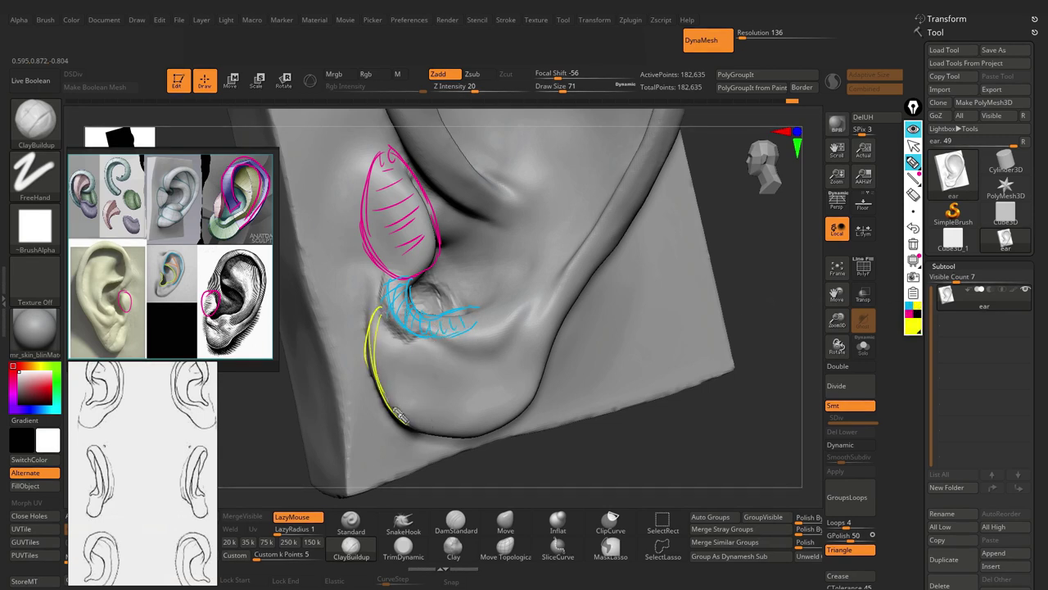
{"action": "left_click_drag", "start_coordinate": [388, 389], "coordinate": [463, 428]}
- Extend the yellow hatching, trace the rim in magenta, number the regions, then clear all annotations
{"action": "mouse_move", "coordinate": [439, 330]}
{"action": "left_mouse_down"}
{"action": "mouse_move", "coordinate": [526, 337]}
{"action": "mouse_move", "coordinate": [547, 385]}
{"action": "left_mouse_up"}
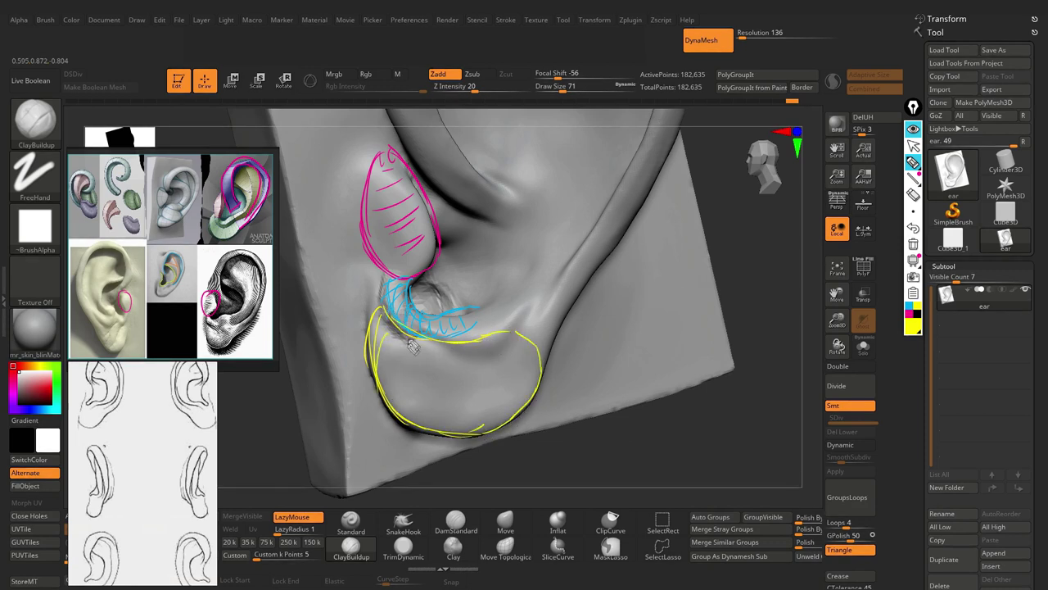
{"action": "left_click_drag", "start_coordinate": [511, 337], "coordinate": [520, 395]}
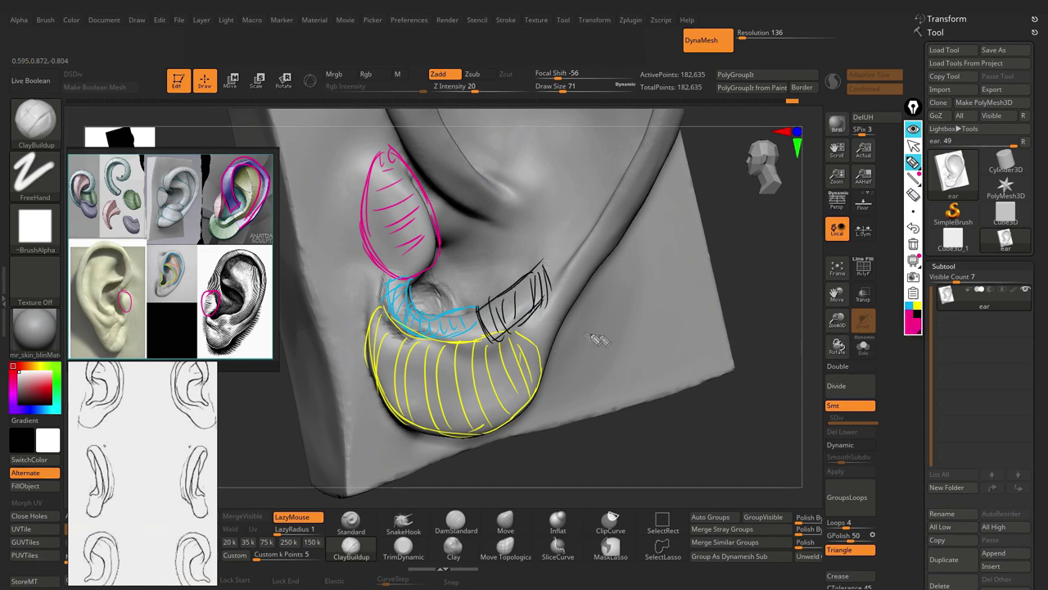
{"action": "left_click_drag", "start_coordinate": [519, 326], "coordinate": [533, 322]}
{"action": "mouse_move", "coordinate": [547, 362]}
{"action": "left_mouse_down"}
{"action": "mouse_move", "coordinate": [672, 134]}
{"action": "mouse_move", "coordinate": [637, 159]}
{"action": "left_mouse_up"}
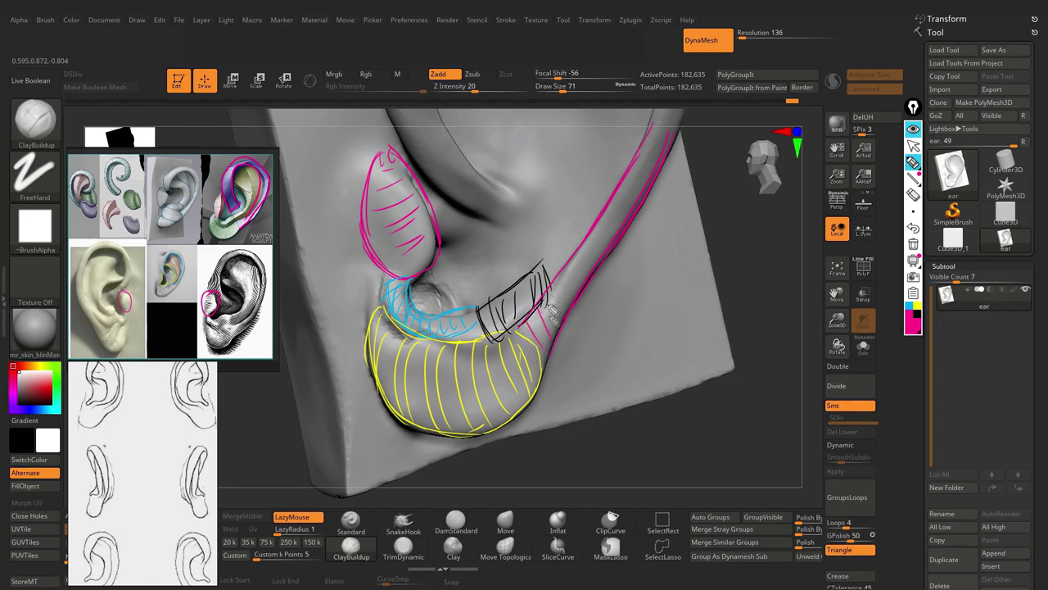
{"action": "left_click_drag", "start_coordinate": [404, 237], "coordinate": [411, 260]}
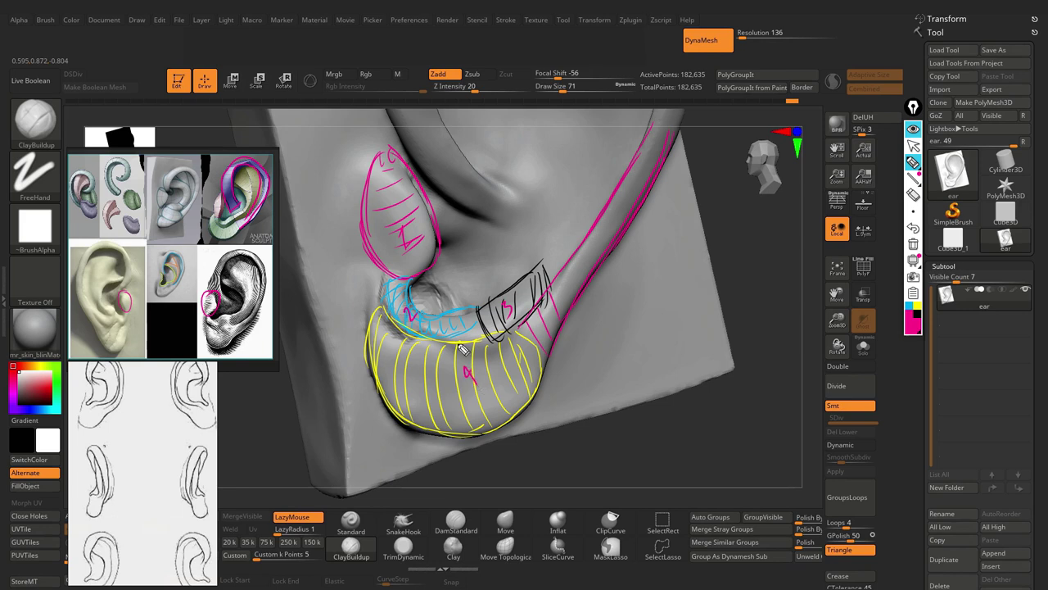
{"action": "left_click", "coordinate": [913, 129]}
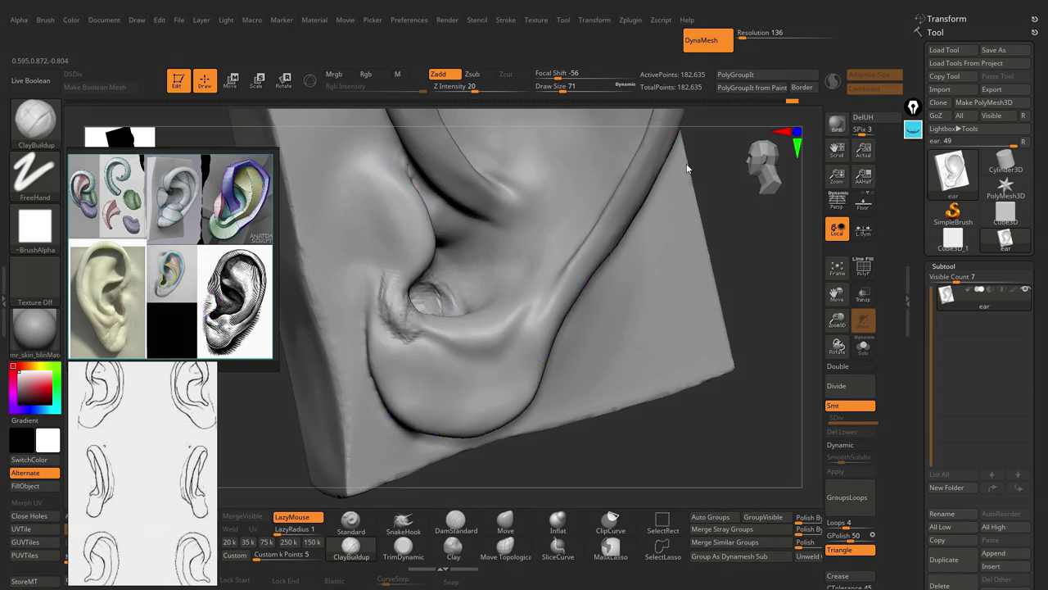
- Sculpt fine streaked ClayBuildup strokes inside the upper ear, briefly toggling to SnakeHook
{"action": "left_click_drag", "start_coordinate": [687, 167], "coordinate": [622, 246]}
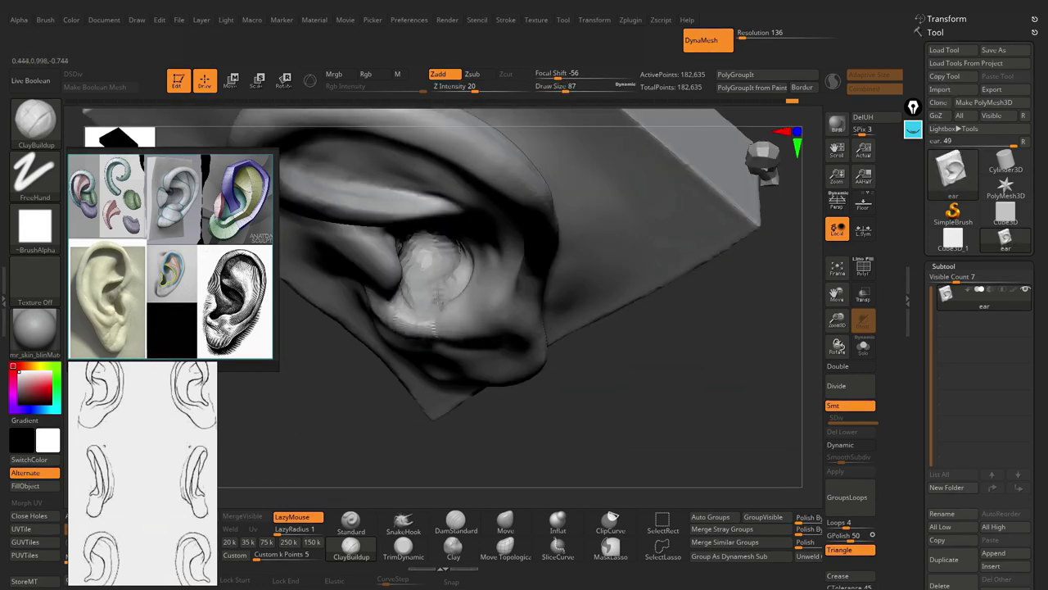
{"action": "mouse_move", "coordinate": [449, 280]}
{"action": "right_mouse_down"}
{"action": "mouse_move", "coordinate": [447, 307]}
{"action": "mouse_move", "coordinate": [456, 281]}
{"action": "mouse_move", "coordinate": [528, 283]}
{"action": "mouse_move", "coordinate": [462, 244]}
{"action": "mouse_move", "coordinate": [436, 252]}
{"action": "mouse_move", "coordinate": [500, 282]}
{"action": "mouse_move", "coordinate": [425, 202]}
{"action": "mouse_move", "coordinate": [449, 211]}
{"action": "mouse_move", "coordinate": [463, 170]}
{"action": "mouse_move", "coordinate": [483, 194]}
{"action": "mouse_move", "coordinate": [397, 186]}
{"action": "mouse_move", "coordinate": [464, 262]}
{"action": "mouse_move", "coordinate": [488, 213]}
{"action": "right_mouse_up"}
{"action": "key", "text": "b"}
{"action": "key", "text": "s"}
{"action": "key", "text": "h"}
{"action": "key", "text": "b"}
{"action": "key", "text": "c"}
{"action": "key", "text": "b"}
{"action": "mouse_move", "coordinate": [468, 270]}
{"action": "right_mouse_down"}
{"action": "mouse_move", "coordinate": [445, 304]}
{"action": "mouse_move", "coordinate": [458, 279]}
{"action": "right_mouse_up"}
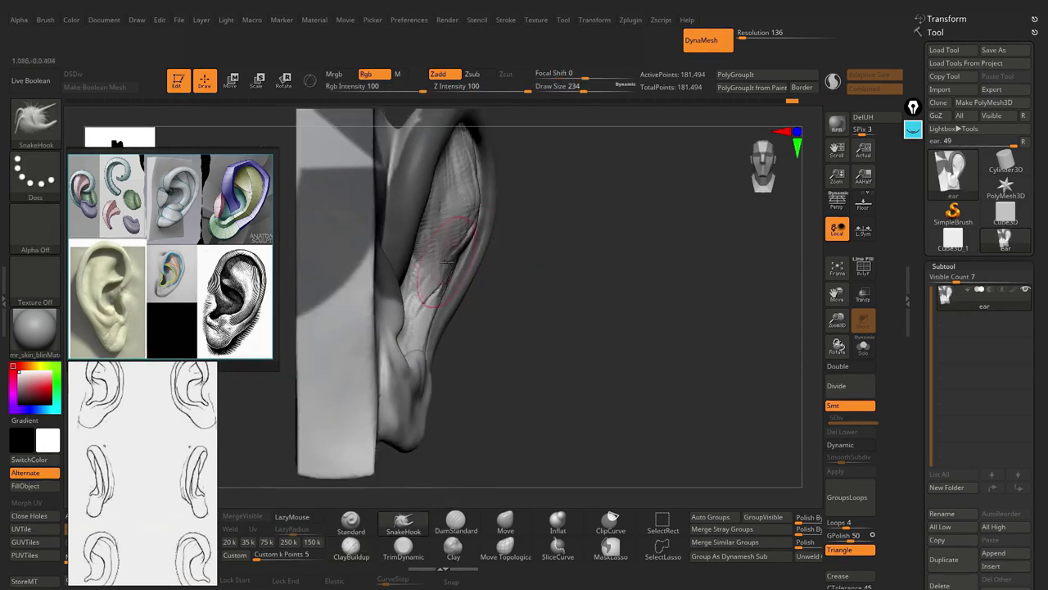
- Pull the upper helix rim into shape with SnakeHook
{"action": "left_click_drag", "start_coordinate": [476, 212], "coordinate": [458, 173]}
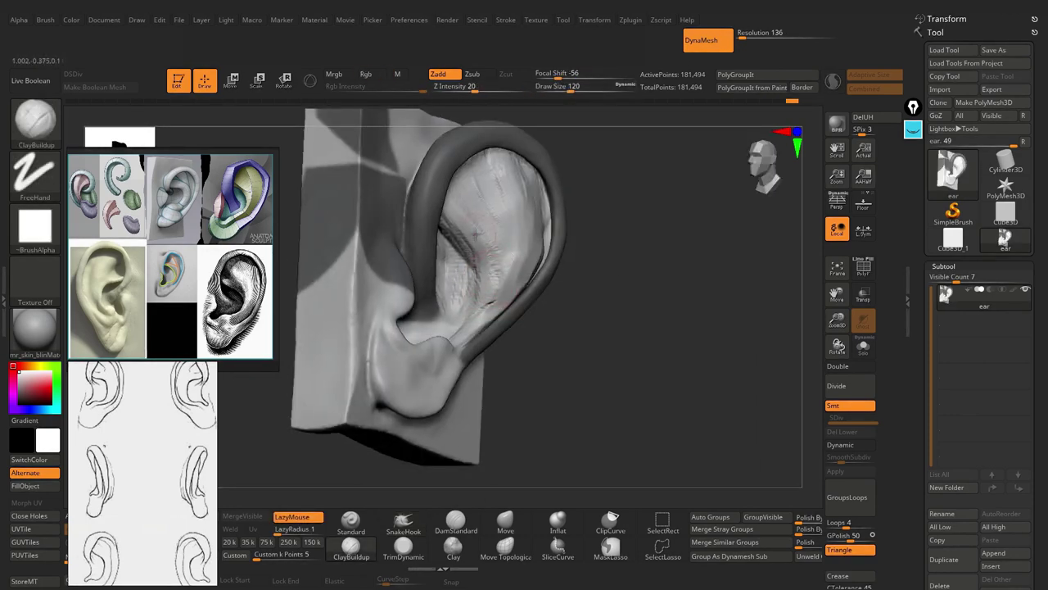
{"action": "left_click", "coordinate": [911, 133]}
{"action": "left_click", "coordinate": [913, 244]}
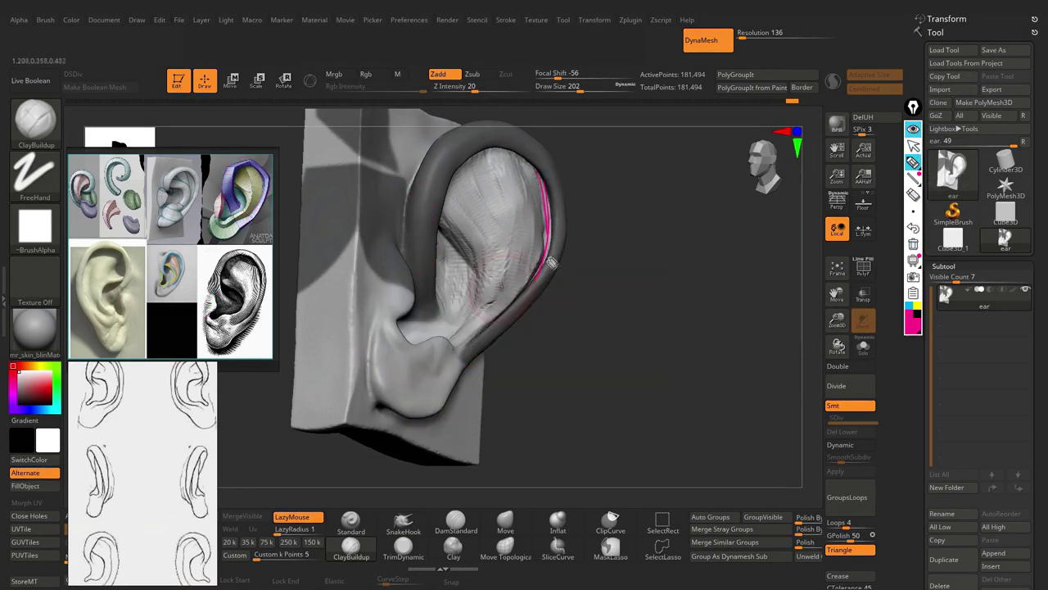
{"action": "left_click_drag", "start_coordinate": [462, 235], "coordinate": [455, 197]}
{"action": "left_click_drag", "start_coordinate": [543, 222], "coordinate": [475, 256]}
{"action": "mouse_move", "coordinate": [542, 245]}
{"action": "left_mouse_down"}
{"action": "mouse_move", "coordinate": [481, 282]}
{"action": "mouse_move", "coordinate": [491, 309]}
{"action": "left_mouse_up"}
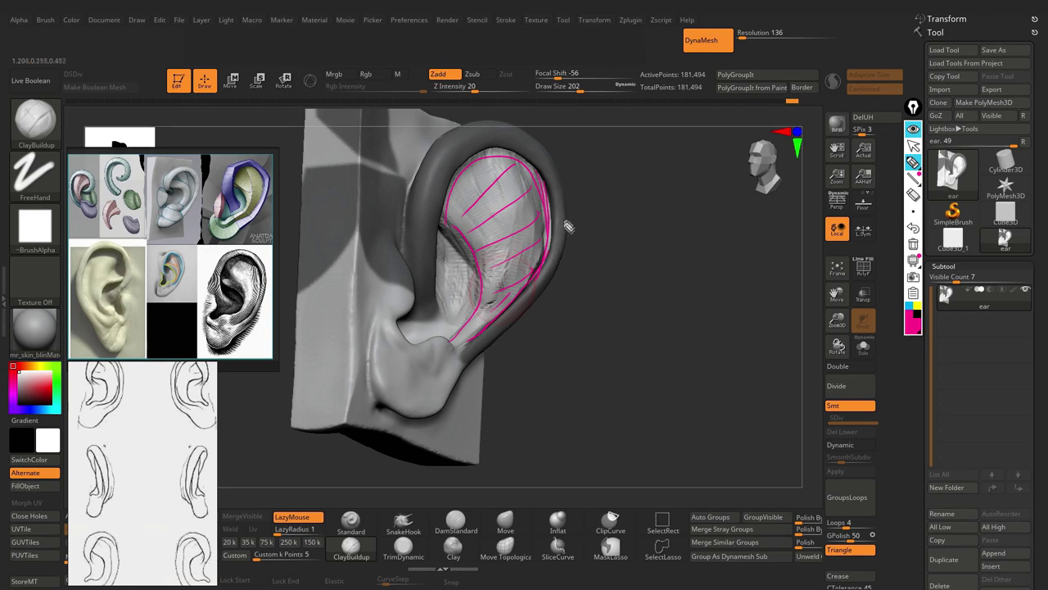
{"action": "mouse_move", "coordinate": [555, 209]}
{"action": "left_mouse_down"}
{"action": "mouse_move", "coordinate": [542, 282]}
{"action": "mouse_move", "coordinate": [462, 369]}
{"action": "left_mouse_up"}
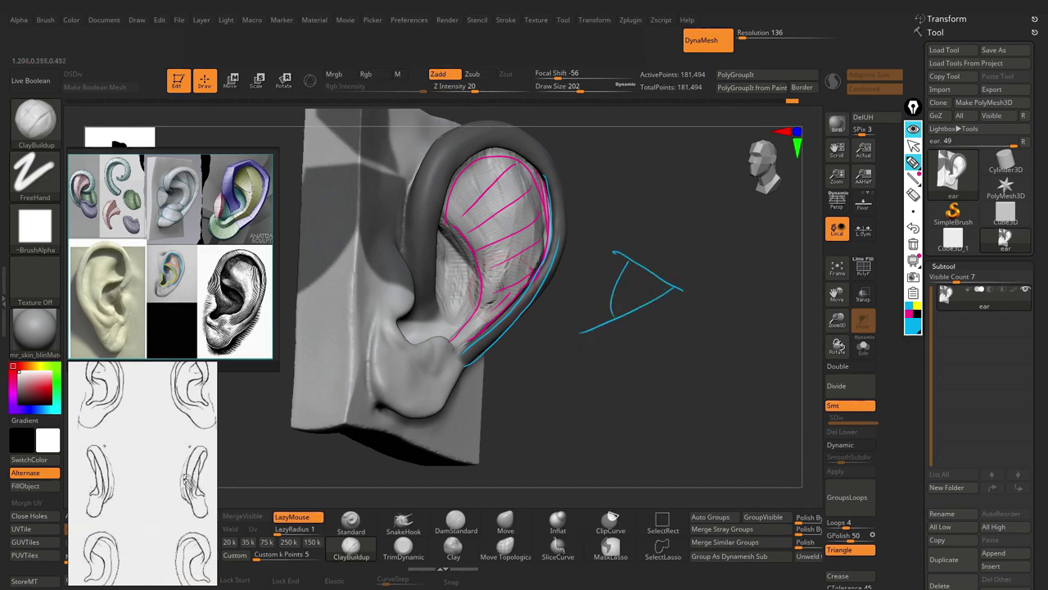
{"action": "left_click_drag", "start_coordinate": [201, 442], "coordinate": [212, 447]}
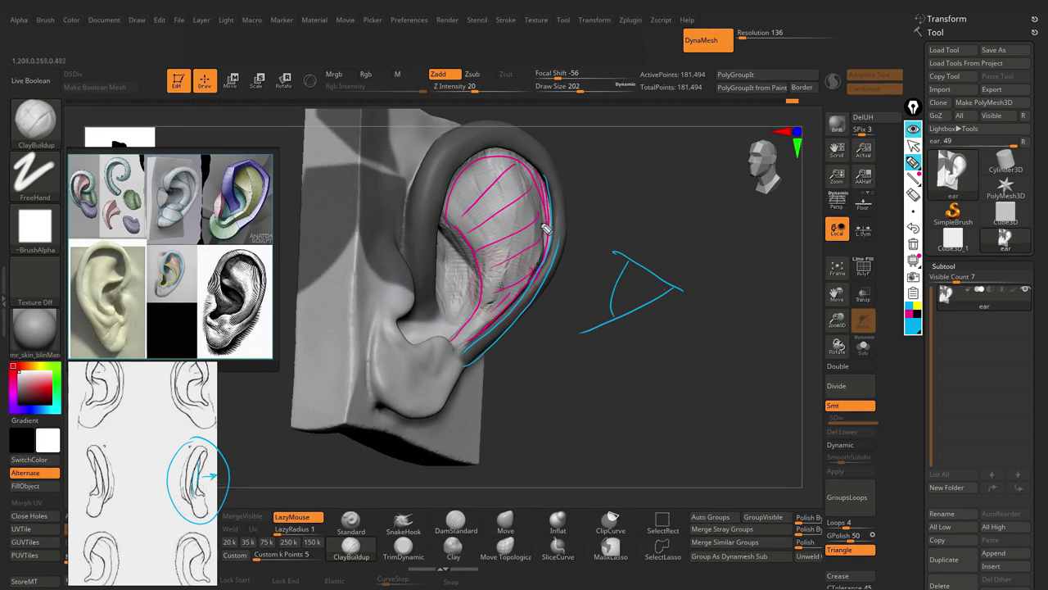
{"action": "left_click_drag", "start_coordinate": [505, 243], "coordinate": [514, 248]}
{"action": "left_click", "coordinate": [911, 315]}
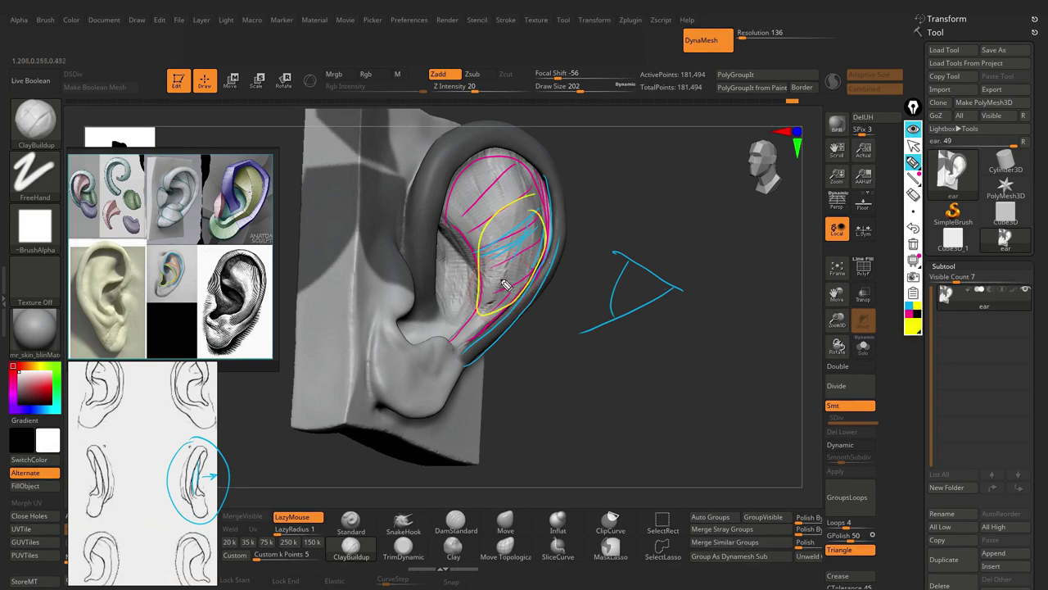
{"action": "left_click", "coordinate": [913, 129]}
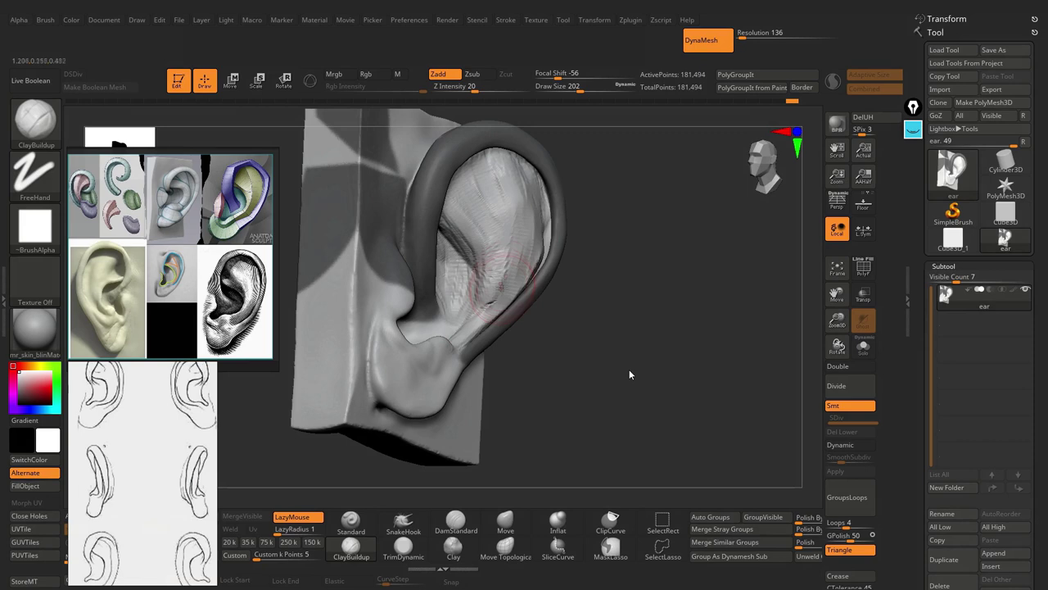
- Carve creases with DamStandard close up, then switch to SnakeHook
{"action": "mouse_move", "coordinate": [503, 282]}
{"action": "left_mouse_down"}
{"action": "mouse_move", "coordinate": [512, 307]}
{"action": "mouse_move", "coordinate": [585, 282]}
{"action": "mouse_move", "coordinate": [557, 287]}
{"action": "left_mouse_up"}
{"action": "key", "text": "b"}
{"action": "key", "text": "d"}
{"action": "key", "text": "s"}
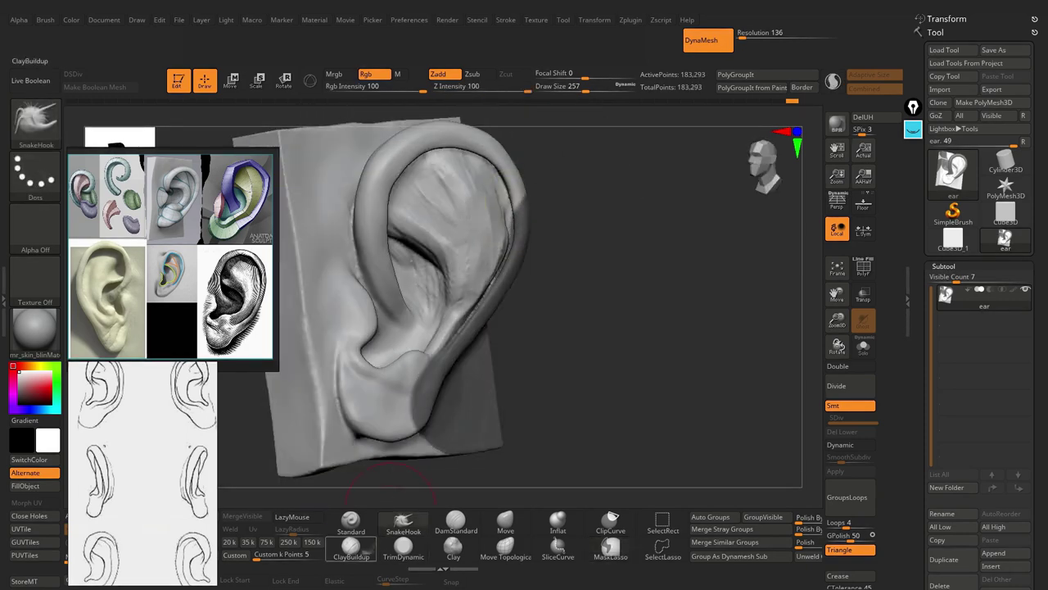
{"action": "mouse_move", "coordinate": [511, 301]}
{"action": "left_mouse_down"}
{"action": "mouse_move", "coordinate": [483, 289]}
{"action": "mouse_move", "coordinate": [524, 303]}
{"action": "left_mouse_up"}
{"action": "left_click", "coordinate": [403, 524]}
{"action": "mouse_move", "coordinate": [622, 409]}
{"action": "left_mouse_down"}
{"action": "mouse_move", "coordinate": [404, 371]}
{"action": "mouse_move", "coordinate": [410, 360]}
{"action": "left_mouse_up"}
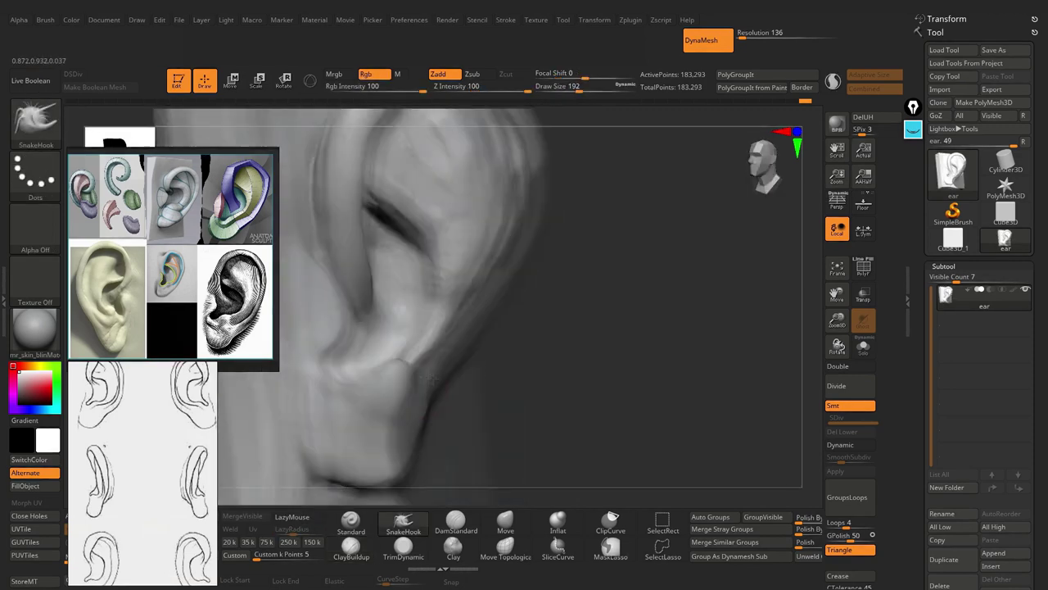
- Build denser ClayBuildup wrinkles inside the helix with a smaller brush, Shift-smoothing them
{"action": "key", "text": "b"}
{"action": "key", "text": "c"}
{"action": "key", "text": "b"}
{"action": "key", "text": "bracketleft"}
{"action": "mouse_move", "coordinate": [351, 317]}
{"action": "left_mouse_down"}
{"action": "mouse_move", "coordinate": [374, 269]}
{"action": "mouse_move", "coordinate": [358, 205]}
{"action": "mouse_move", "coordinate": [406, 214]}
{"action": "mouse_move", "coordinate": [393, 176]}
{"action": "mouse_move", "coordinate": [497, 221]}
{"action": "mouse_move", "coordinate": [366, 176]}
{"action": "mouse_move", "coordinate": [463, 258]}
{"action": "left_mouse_up"}
{"action": "key", "text": "bracketright"}
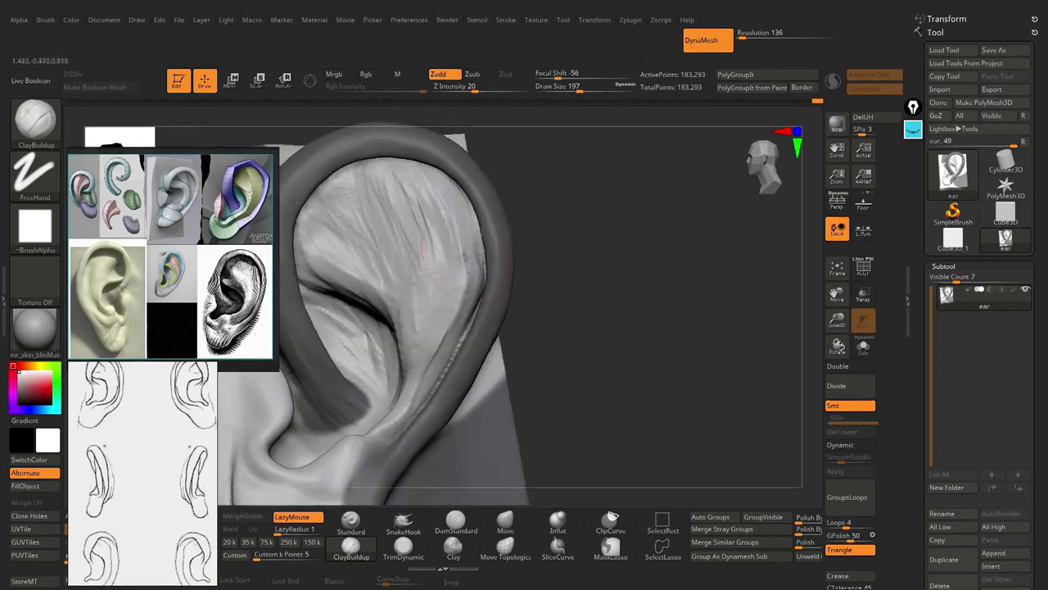
{"action": "mouse_move", "coordinate": [464, 258]}
{"action": "left_mouse_down"}
{"action": "mouse_move", "coordinate": [491, 270]}
{"action": "mouse_move", "coordinate": [459, 270]}
{"action": "left_mouse_up"}
{"action": "key", "text": "shift"}
- Carve sharp creases along the ear's inner rim
{"action": "left_click", "coordinate": [455, 521]}
{"action": "left_click_drag", "start_coordinate": [458, 492], "coordinate": [394, 183]}
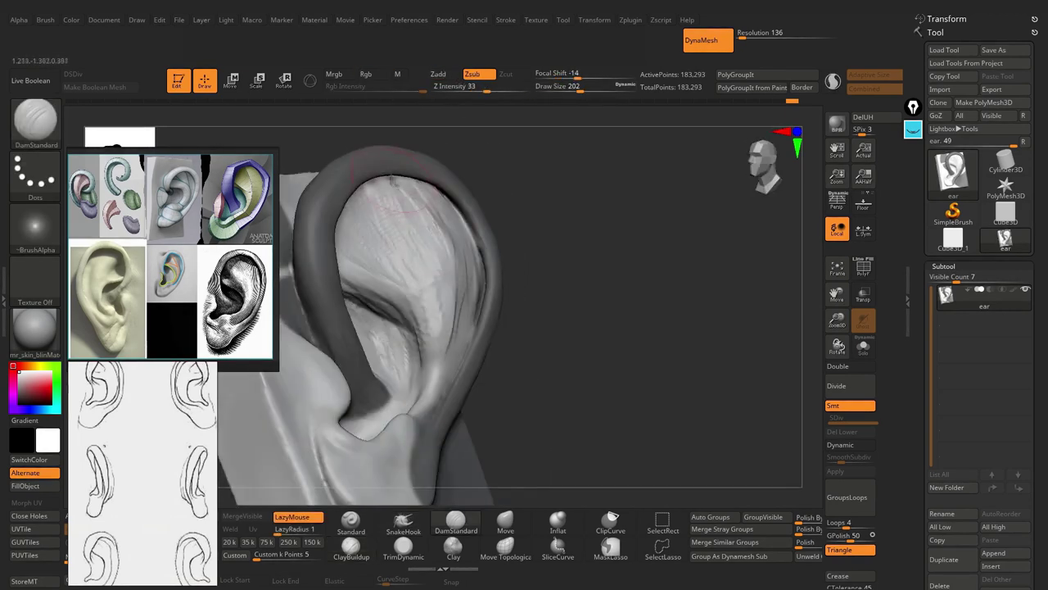
{"action": "left_click_drag", "start_coordinate": [573, 286], "coordinate": [605, 286]}
{"action": "left_click_drag", "start_coordinate": [455, 315], "coordinate": [421, 409]}
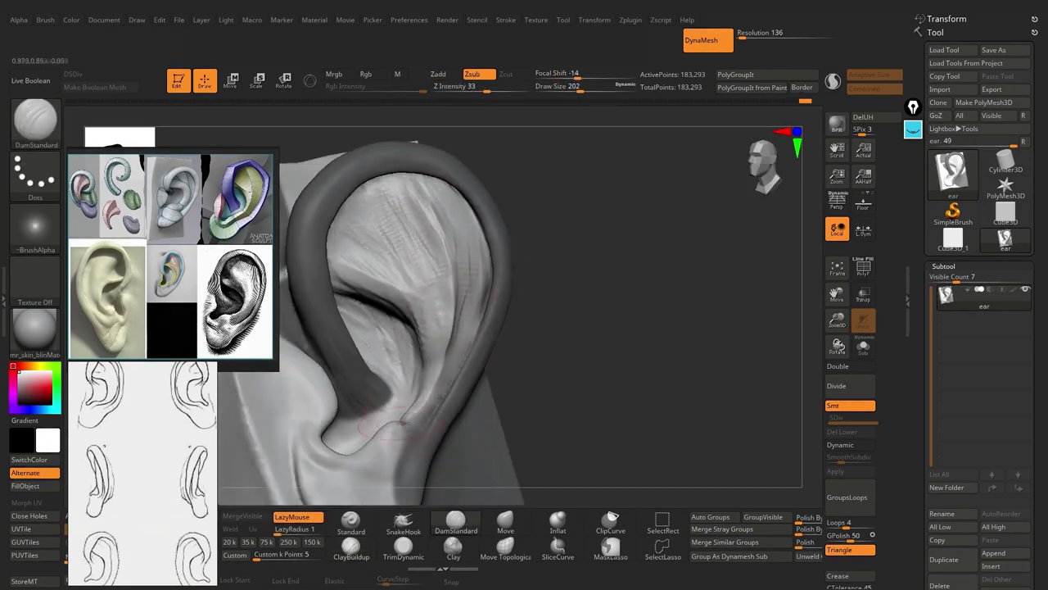
{"action": "left_click_drag", "start_coordinate": [373, 261], "coordinate": [381, 266]}
{"action": "mouse_move", "coordinate": [614, 328]}
{"action": "left_mouse_down"}
{"action": "mouse_move", "coordinate": [668, 331]}
{"action": "mouse_move", "coordinate": [432, 474]}
{"action": "left_mouse_up"}
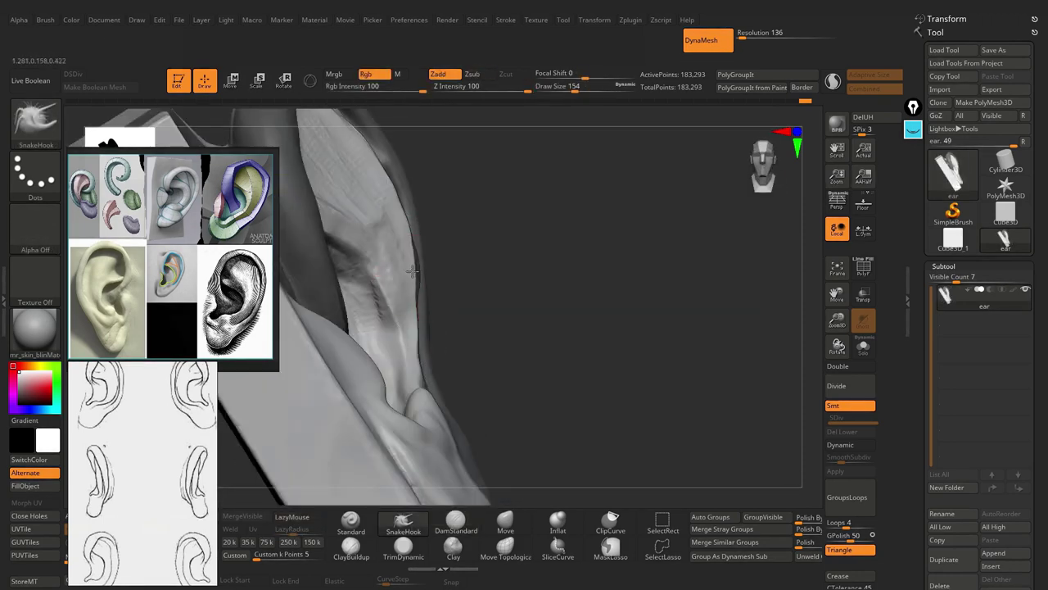
- Enlarge the brush slightly and build up clay to thicken the ear's forms
{"action": "key", "text": "s"}
{"action": "mouse_move", "coordinate": [415, 227]}
{"action": "left_mouse_down"}
{"action": "mouse_move", "coordinate": [430, 340]}
{"action": "mouse_move", "coordinate": [383, 265]}
{"action": "left_mouse_up"}
{"action": "left_click_drag", "start_coordinate": [655, 368], "coordinate": [622, 311]}
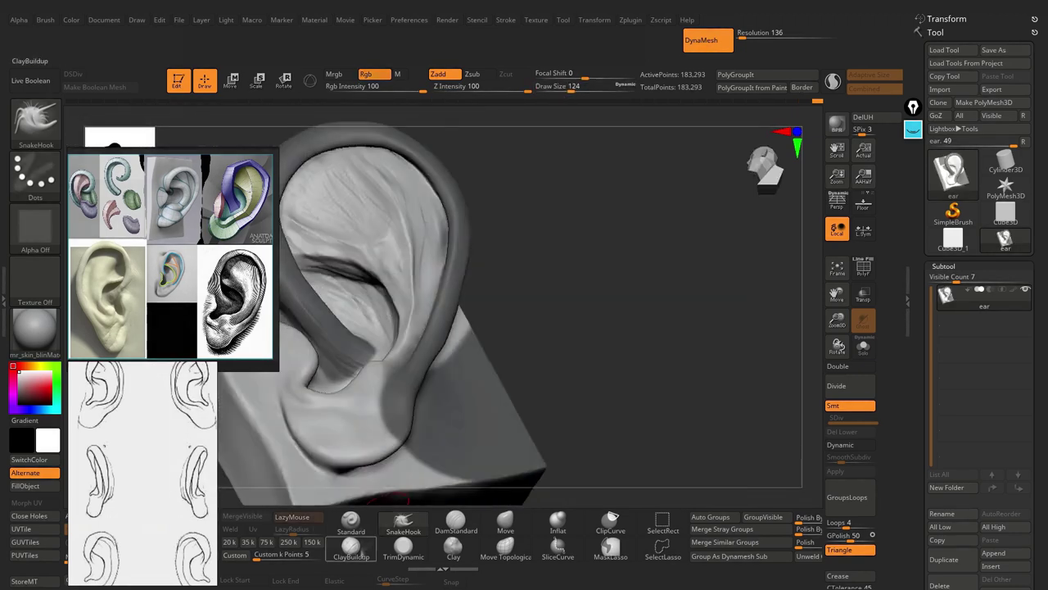
{"action": "left_click", "coordinate": [351, 548]}
{"action": "mouse_move", "coordinate": [655, 369]}
{"action": "left_mouse_down"}
{"action": "mouse_move", "coordinate": [630, 327]}
{"action": "mouse_move", "coordinate": [362, 250]}
{"action": "mouse_move", "coordinate": [400, 294]}
{"action": "mouse_move", "coordinate": [442, 246]}
{"action": "left_mouse_up"}
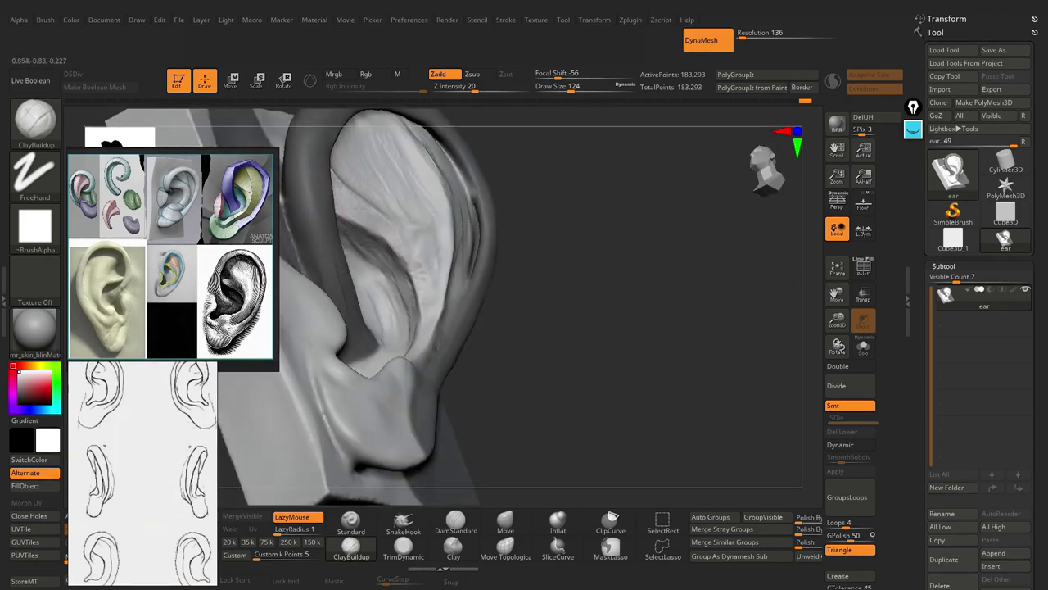
- Smooth out roughness on the ear from a tilted side view
{"action": "left_click_drag", "start_coordinate": [428, 244], "coordinate": [463, 243]}
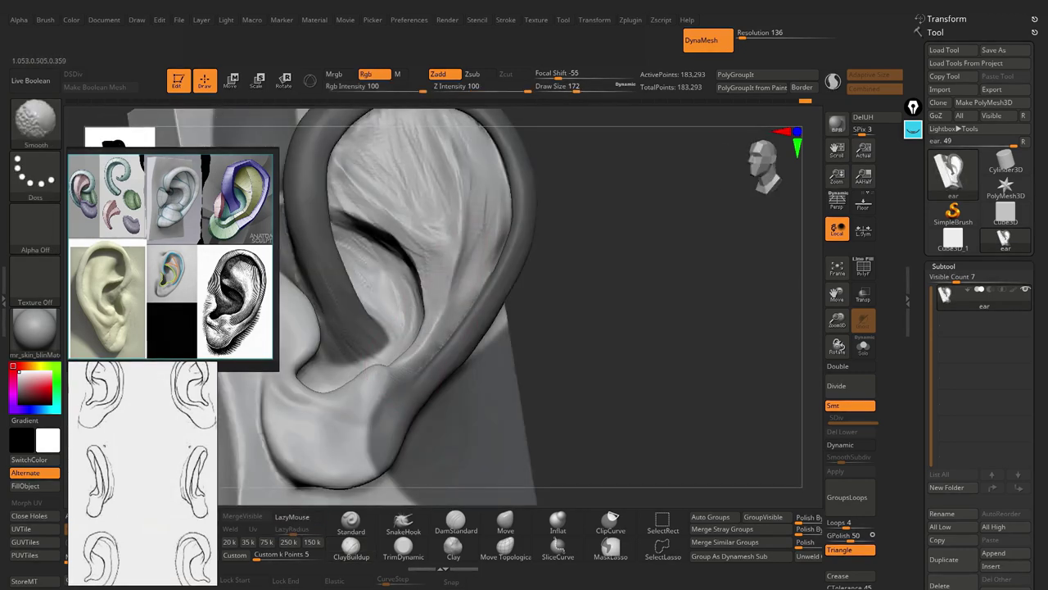
{"action": "key", "text": "f"}
{"action": "left_click_drag", "start_coordinate": [463, 243], "coordinate": [568, 311]}
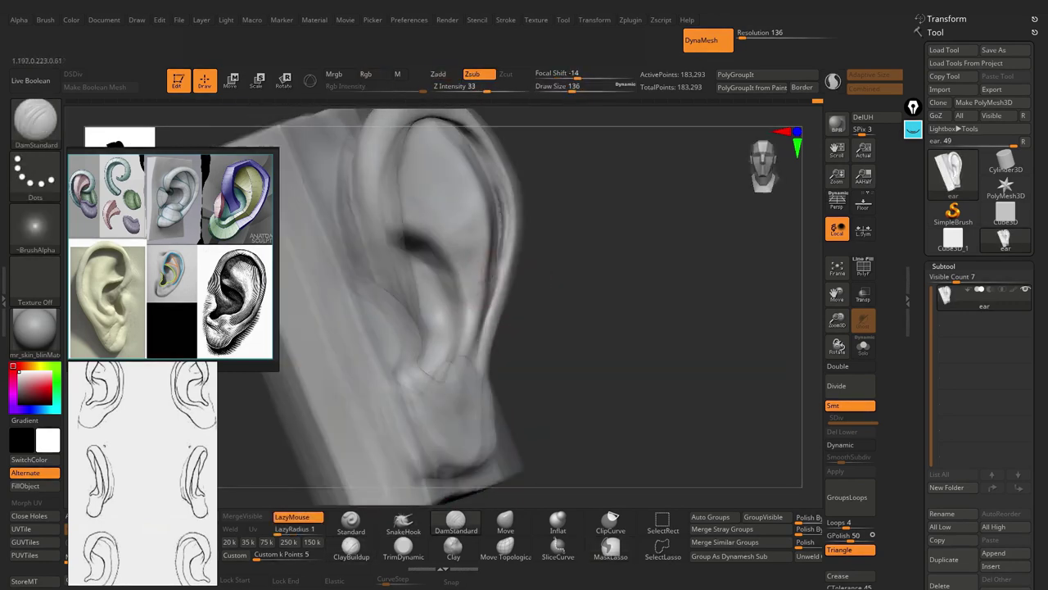
{"action": "left_click_drag", "start_coordinate": [655, 344], "coordinate": [704, 344], "text": "shift"}
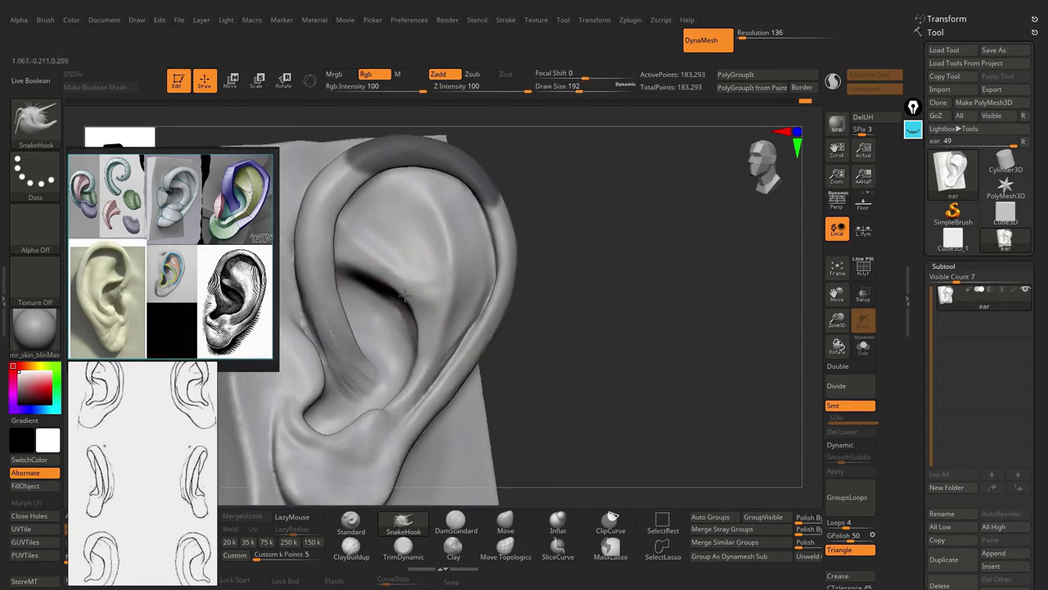
{"action": "right_click_drag", "start_coordinate": [404, 294], "coordinate": [367, 295]}
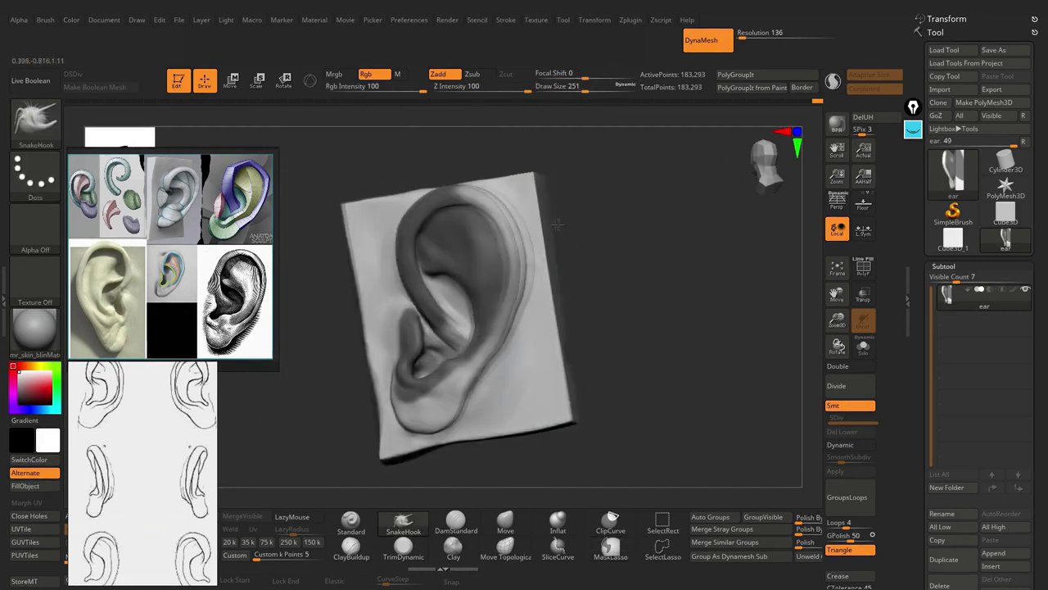
- Reduce the brush size and lasso-mask the area near the top of the ear
{"action": "key", "text": "s"}
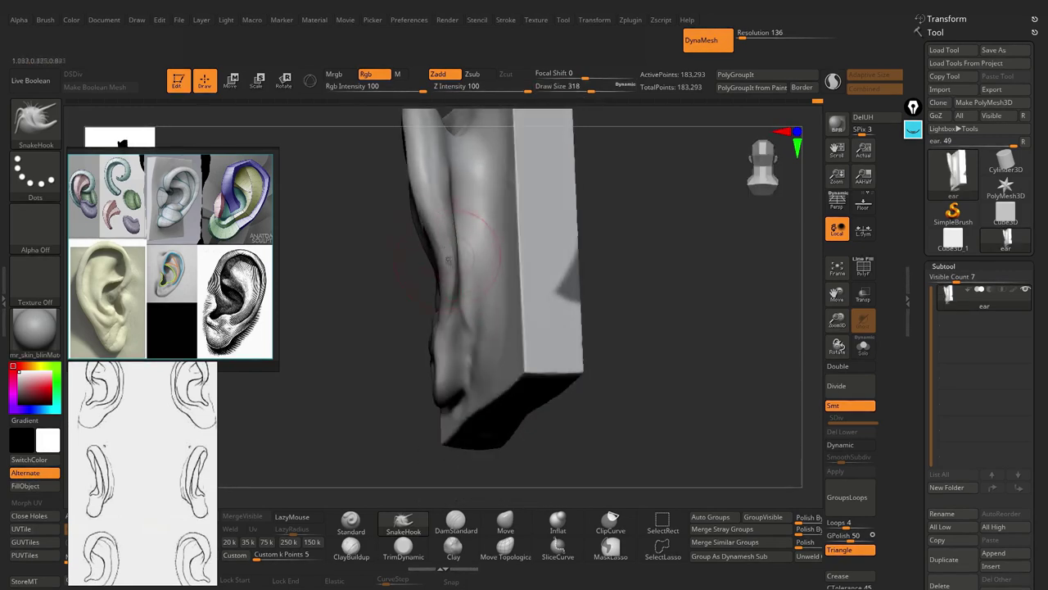
{"action": "right_click_drag", "start_coordinate": [436, 237], "coordinate": [427, 206]}
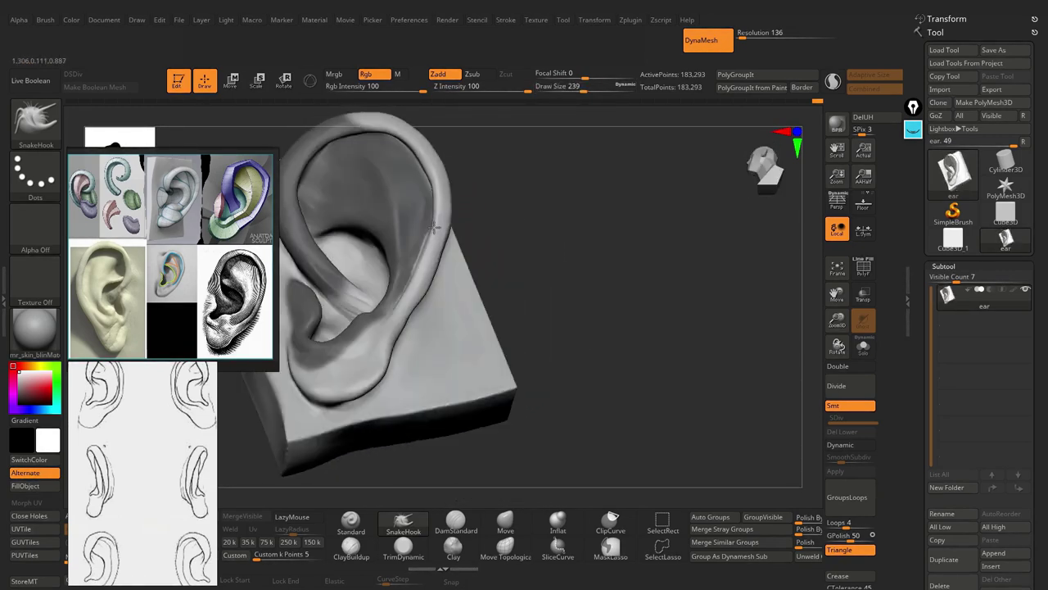
{"action": "mouse_move", "coordinate": [411, 301]}
{"action": "right_mouse_down"}
{"action": "mouse_move", "coordinate": [442, 180]}
{"action": "mouse_move", "coordinate": [445, 235]}
{"action": "right_mouse_up"}
{"action": "left_click_drag", "start_coordinate": [421, 235], "coordinate": [503, 94], "text": "ctrl"}
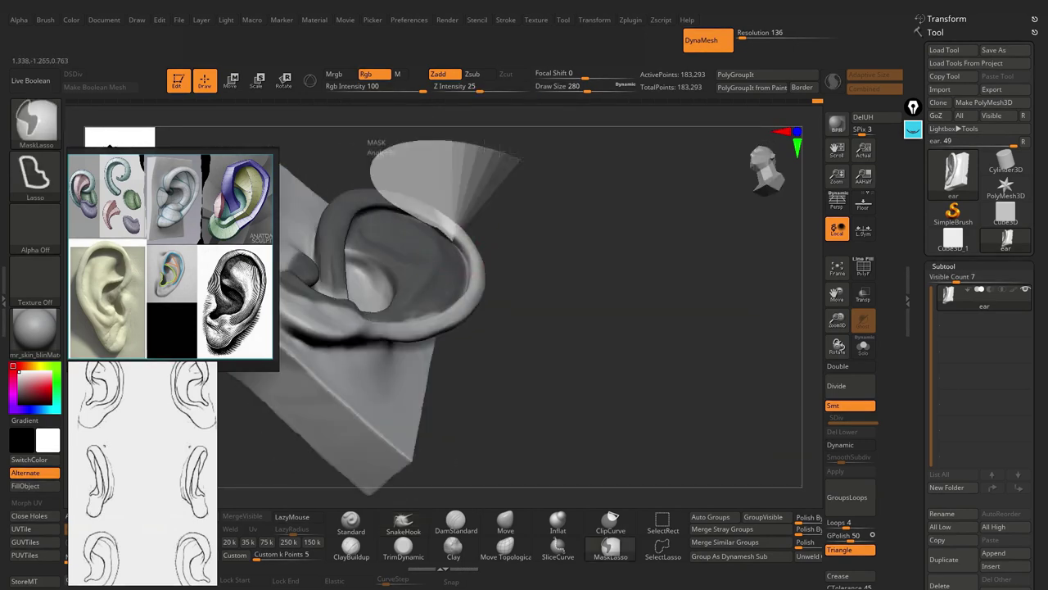
{"action": "right_click_drag", "start_coordinate": [458, 205], "coordinate": [425, 164]}
{"action": "left_click_drag", "start_coordinate": [336, 200], "coordinate": [434, 127], "text": "ctrl"}
{"action": "mouse_move", "coordinate": [424, 226]}
{"action": "right_mouse_down"}
{"action": "mouse_move", "coordinate": [409, 237]}
{"action": "mouse_move", "coordinate": [292, 218]}
{"action": "mouse_move", "coordinate": [370, 218]}
{"action": "right_mouse_up"}
- Set the brush size to about 268 and build up clay, ending on TrimDynamic
{"action": "key", "text": "s"}
{"action": "left_click_drag", "start_coordinate": [370, 218], "coordinate": [373, 218]}
{"action": "right_click_drag", "start_coordinate": [372, 218], "coordinate": [497, 283]}
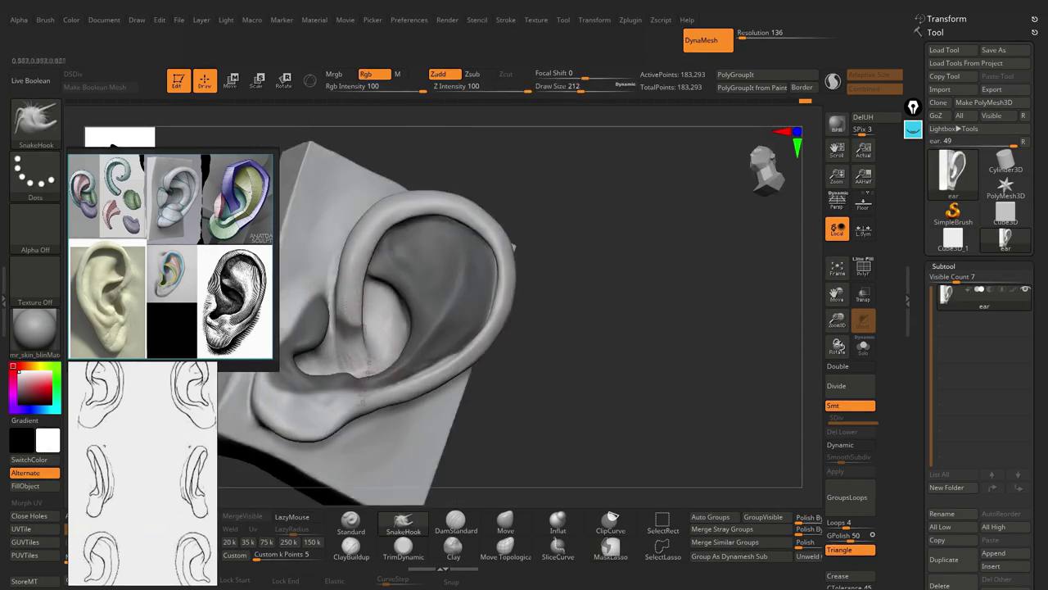
{"action": "key", "text": "b"}
{"action": "key", "text": "t"}
{"action": "key", "text": "d"}
{"action": "key", "text": "b"}
{"action": "key", "text": "c"}
{"action": "key", "text": "b"}
{"action": "mouse_move", "coordinate": [435, 479]}
{"action": "right_mouse_down"}
{"action": "mouse_move", "coordinate": [488, 262]}
{"action": "mouse_move", "coordinate": [497, 342]}
{"action": "mouse_move", "coordinate": [483, 301]}
{"action": "right_mouse_up"}
{"action": "key", "text": "b"}
{"action": "key", "text": "t"}
{"action": "key", "text": "d"}
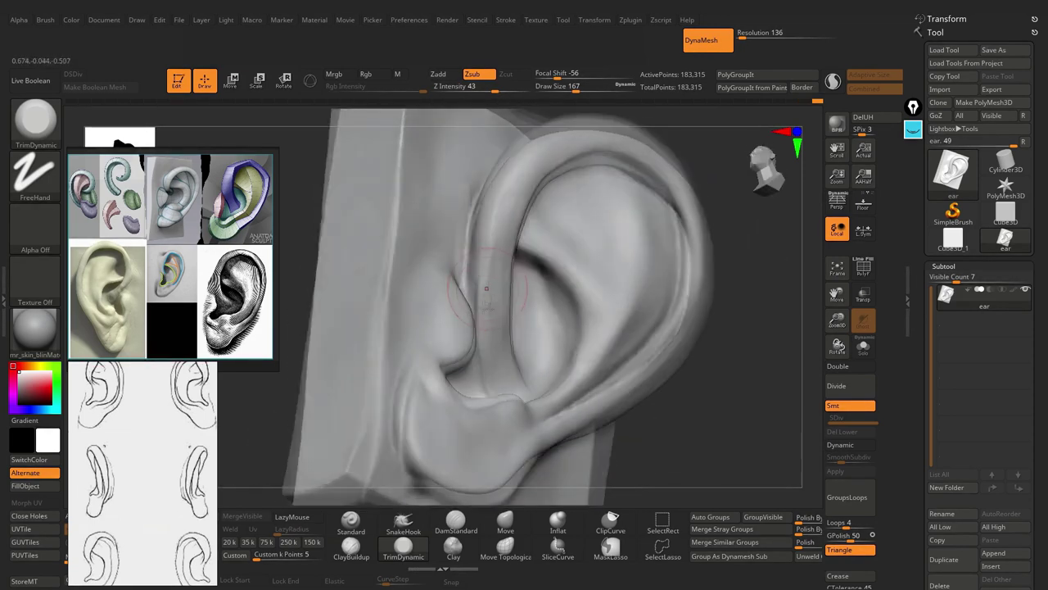
- Resize the brush and turn the ear and block toward the viewer near the tragus
{"action": "key", "text": "s"}
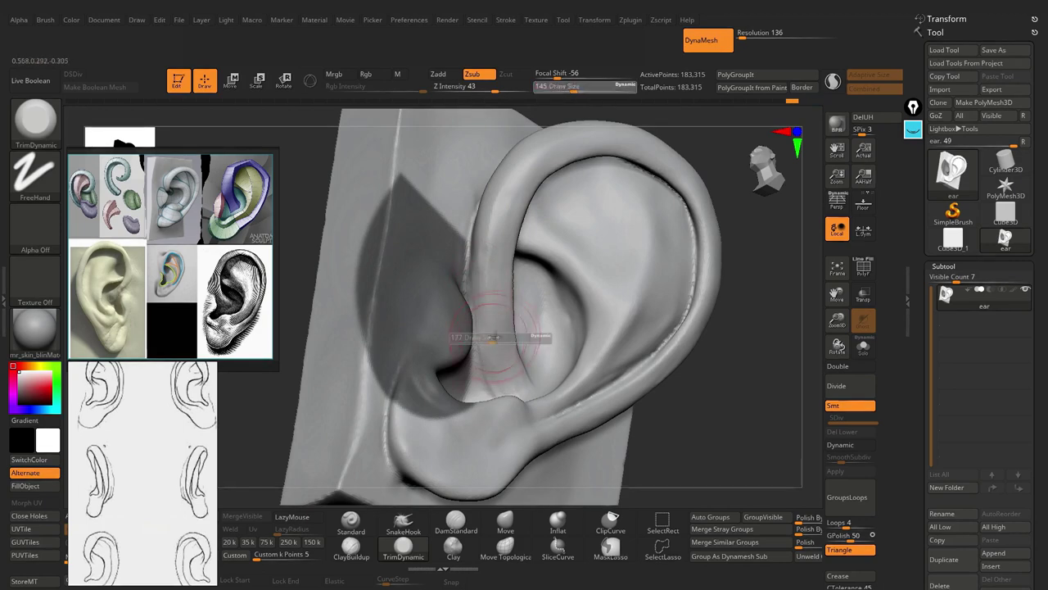
{"action": "right_click_drag", "start_coordinate": [524, 316], "coordinate": [537, 315]}
{"action": "mouse_move", "coordinate": [510, 186]}
{"action": "right_mouse_down"}
{"action": "mouse_move", "coordinate": [488, 262]}
{"action": "mouse_move", "coordinate": [490, 220]}
{"action": "right_mouse_up"}
{"action": "mouse_move", "coordinate": [508, 373]}
{"action": "right_mouse_down"}
{"action": "mouse_move", "coordinate": [475, 311]}
{"action": "mouse_move", "coordinate": [483, 254]}
{"action": "right_mouse_up"}
- Shrink the brush and rotate the ear to work on the helix
{"action": "key", "text": "s"}
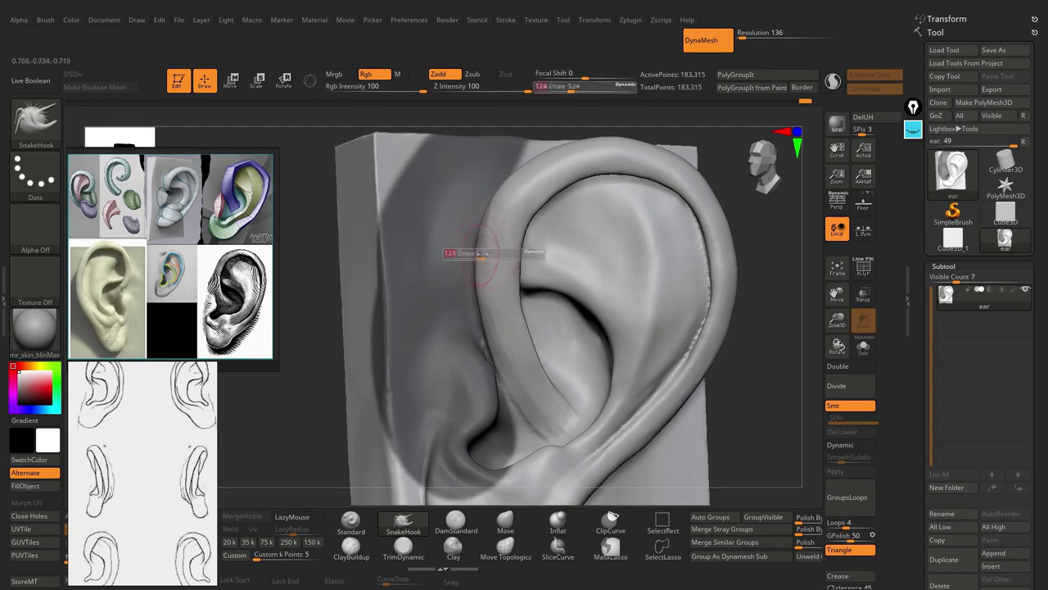
{"action": "mouse_move", "coordinate": [516, 238]}
{"action": "right_mouse_down"}
{"action": "mouse_move", "coordinate": [547, 208]}
{"action": "mouse_move", "coordinate": [546, 264]}
{"action": "right_mouse_up"}
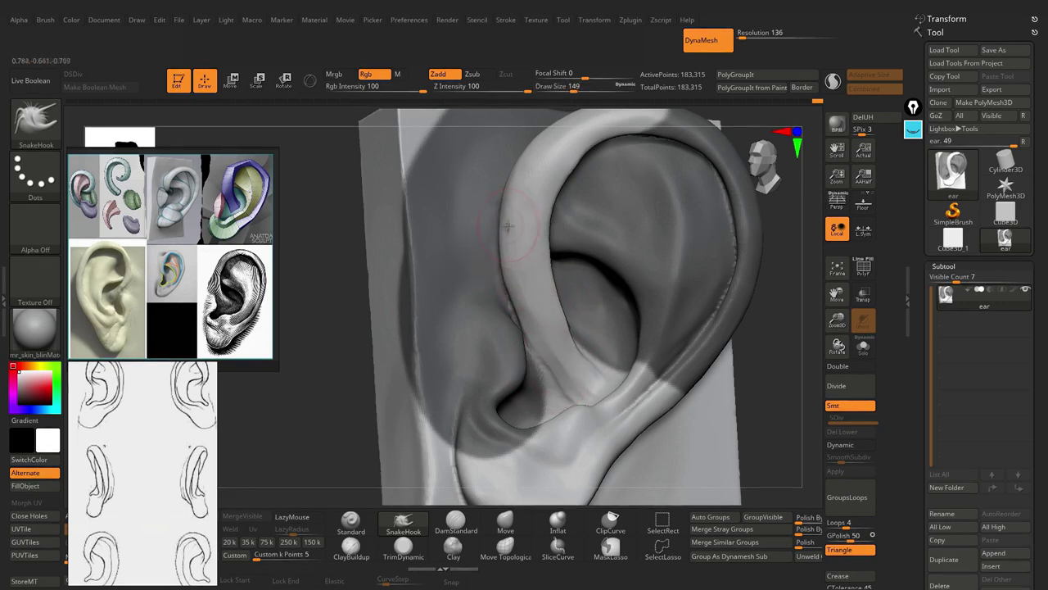
{"action": "right_click_drag", "start_coordinate": [540, 209], "coordinate": [672, 127]}
- Select the Standard brush and DynaMesh the ear at resolution 264, giving 689,475 points
{"action": "key", "text": "b"}
{"action": "key", "text": "s"}
{"action": "key", "text": "t"}
{"action": "left_click_drag", "start_coordinate": [757, 35], "coordinate": [744, 34]}
{"action": "left_click", "coordinate": [684, 169], "text": "ctrl"}
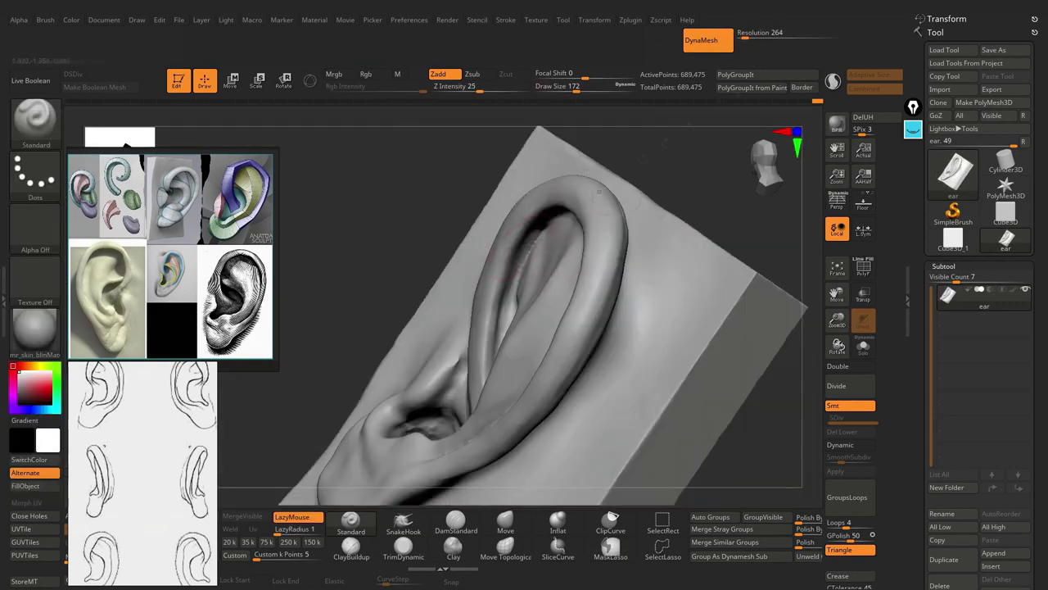
- Turn the remeshed ear upright and shrink the brush for fine helix creases
{"action": "mouse_move", "coordinate": [684, 169]}
{"action": "right_mouse_down"}
{"action": "mouse_move", "coordinate": [520, 246]}
{"action": "mouse_move", "coordinate": [490, 378]}
{"action": "mouse_move", "coordinate": [508, 327]}
{"action": "right_mouse_up"}
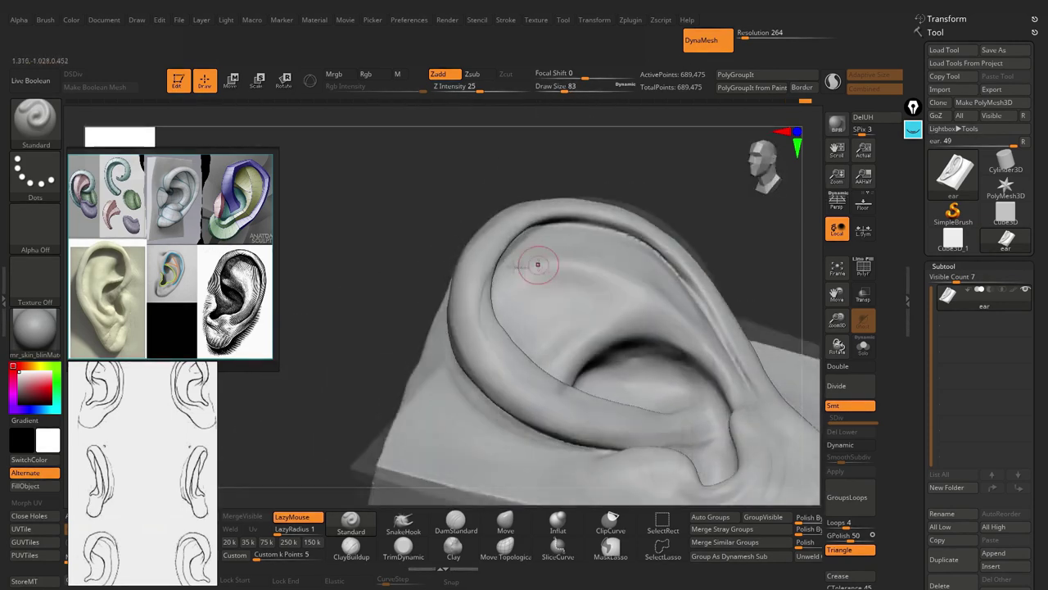
{"action": "right_click_drag", "start_coordinate": [537, 264], "coordinate": [494, 297]}
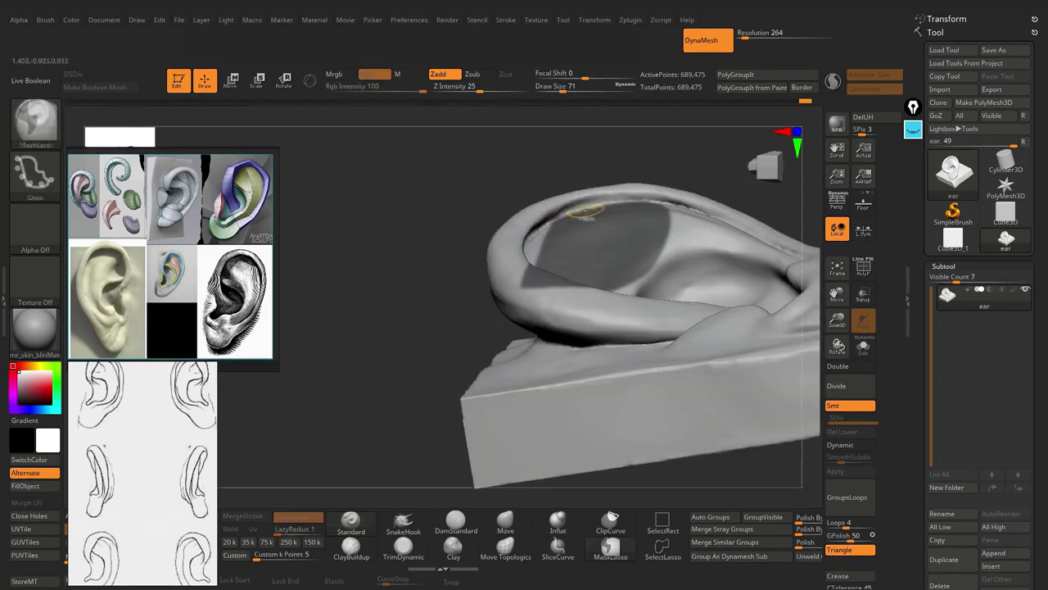
{"action": "key", "text": "["}
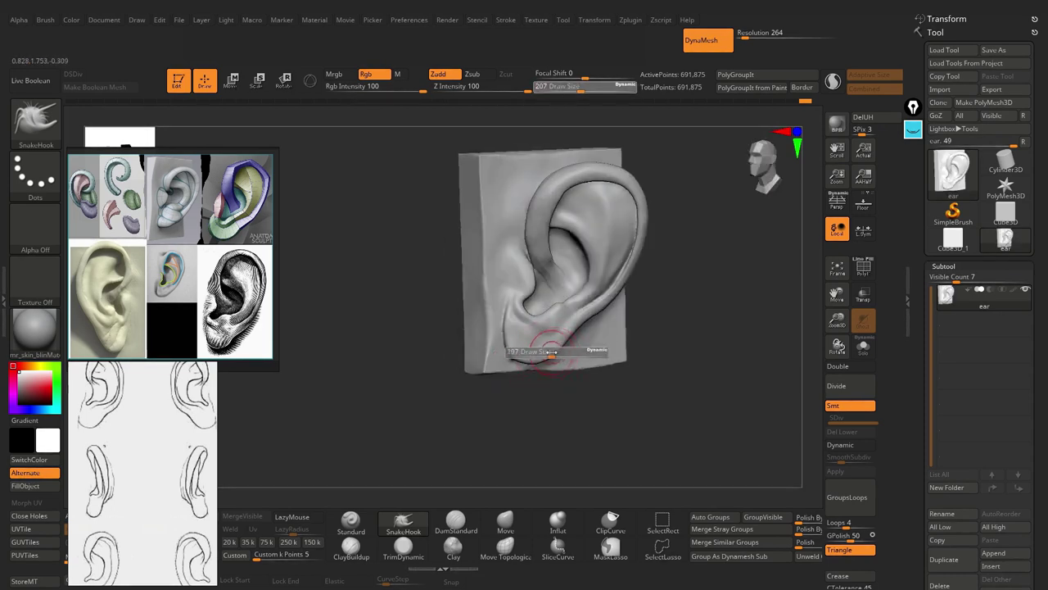
- Frame the whole model and rotate the ear to an angled, side-on view
{"action": "right_click_drag", "start_coordinate": [542, 318], "coordinate": [514, 286], "text": "ctrl"}
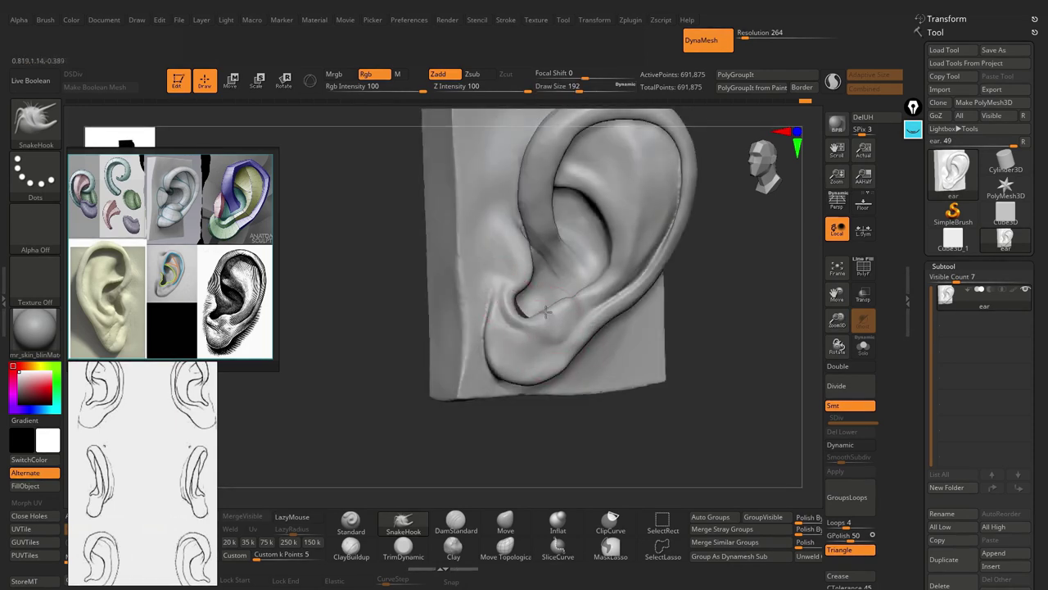
{"action": "right_click_drag", "start_coordinate": [547, 308], "coordinate": [554, 281], "text": "shift"}
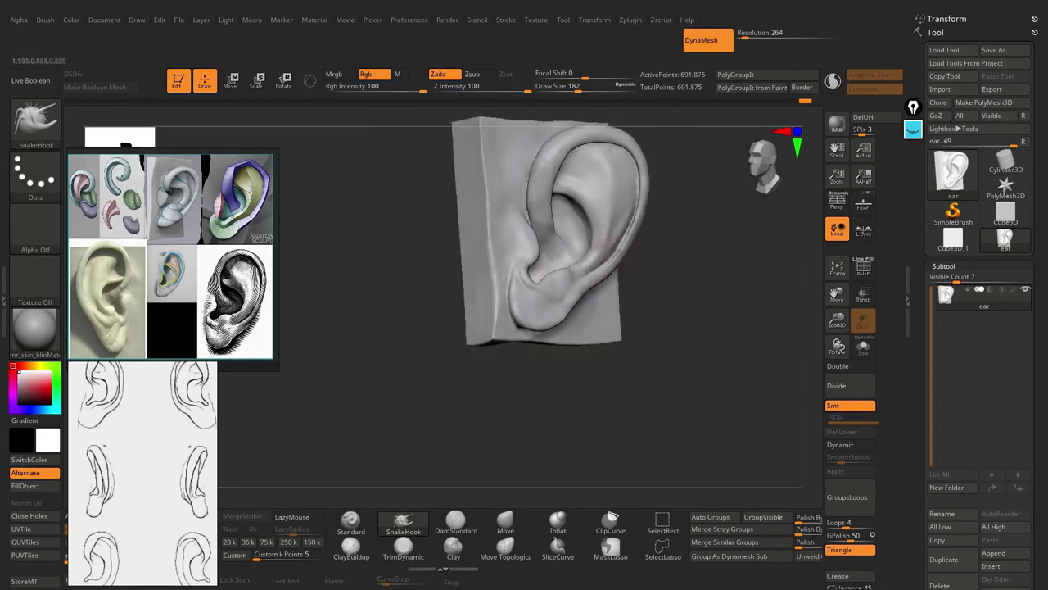
{"action": "key", "text": "f"}
{"action": "right_click_drag", "start_coordinate": [554, 232], "coordinate": [518, 245]}
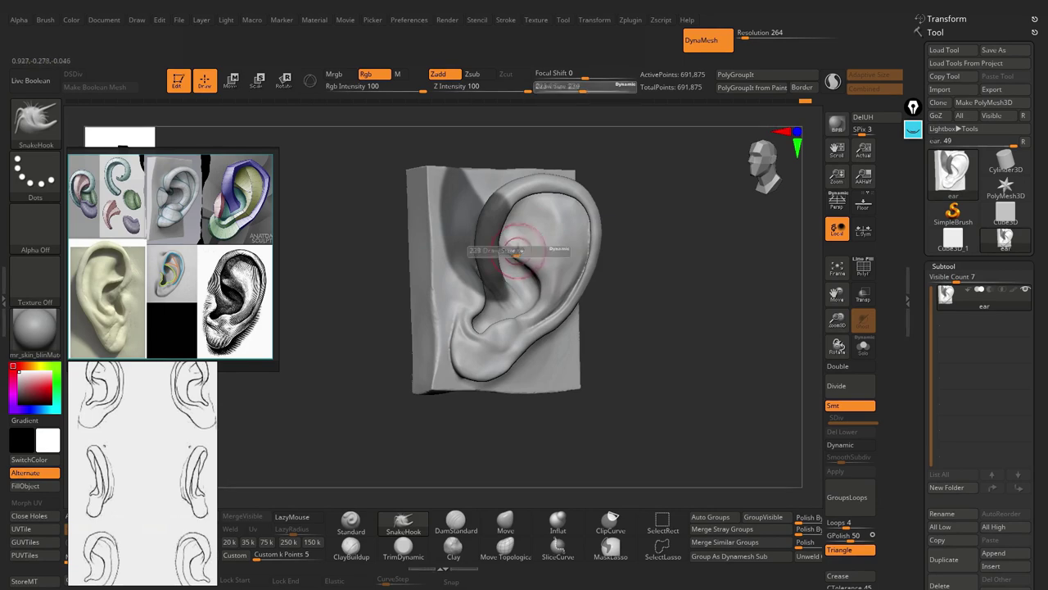
{"action": "right_click_drag", "start_coordinate": [515, 251], "coordinate": [524, 246]}
{"action": "key", "text": "ctrl"}
{"action": "mouse_move", "coordinate": [515, 195]}
{"action": "right_mouse_down"}
{"action": "mouse_move", "coordinate": [565, 205]}
{"action": "mouse_move", "coordinate": [578, 196]}
{"action": "right_mouse_up"}
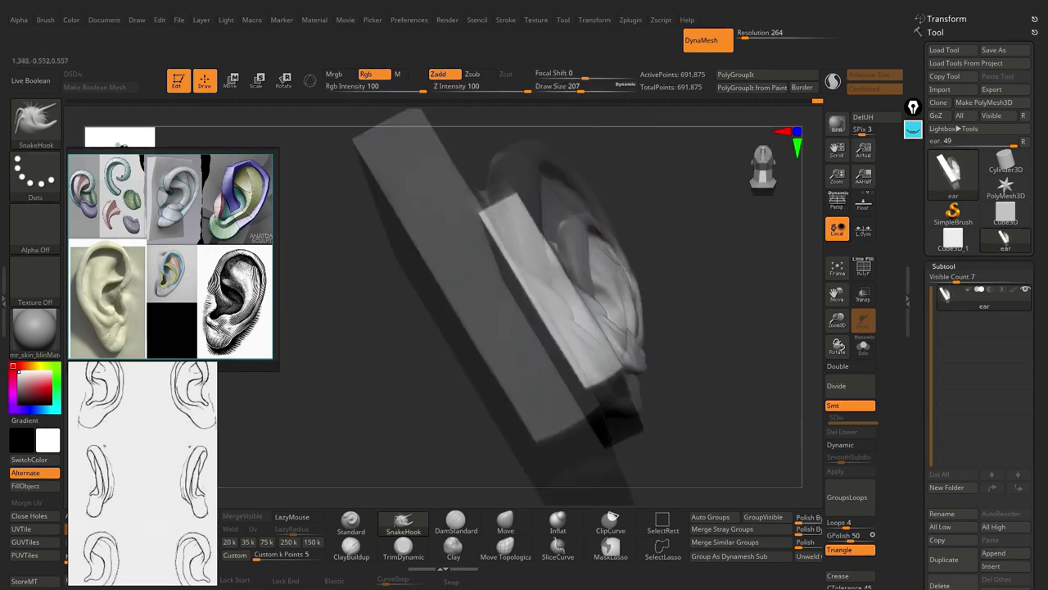
{"action": "right_click_drag", "start_coordinate": [574, 230], "coordinate": [582, 229]}
- Enlarge the brush to 415 to pull the upper helix, then select the Move brush
{"action": "key", "text": "s"}
{"action": "mouse_move", "coordinate": [581, 275]}
{"action": "right_mouse_down"}
{"action": "mouse_move", "coordinate": [516, 235]}
{"action": "mouse_move", "coordinate": [565, 293]}
{"action": "right_mouse_up"}
{"action": "key", "text": "s"}
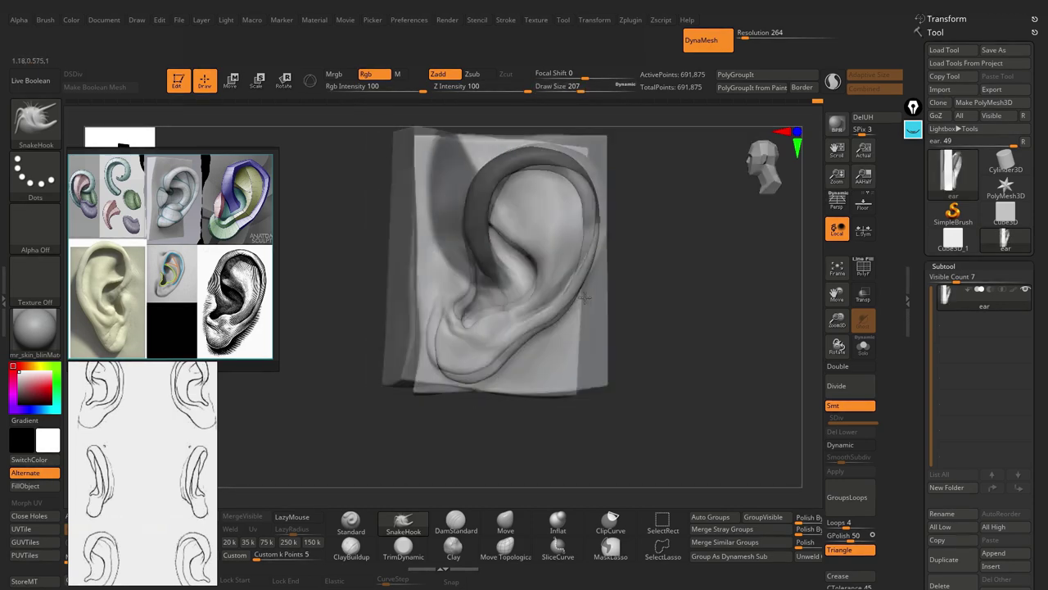
{"action": "key", "text": "s"}
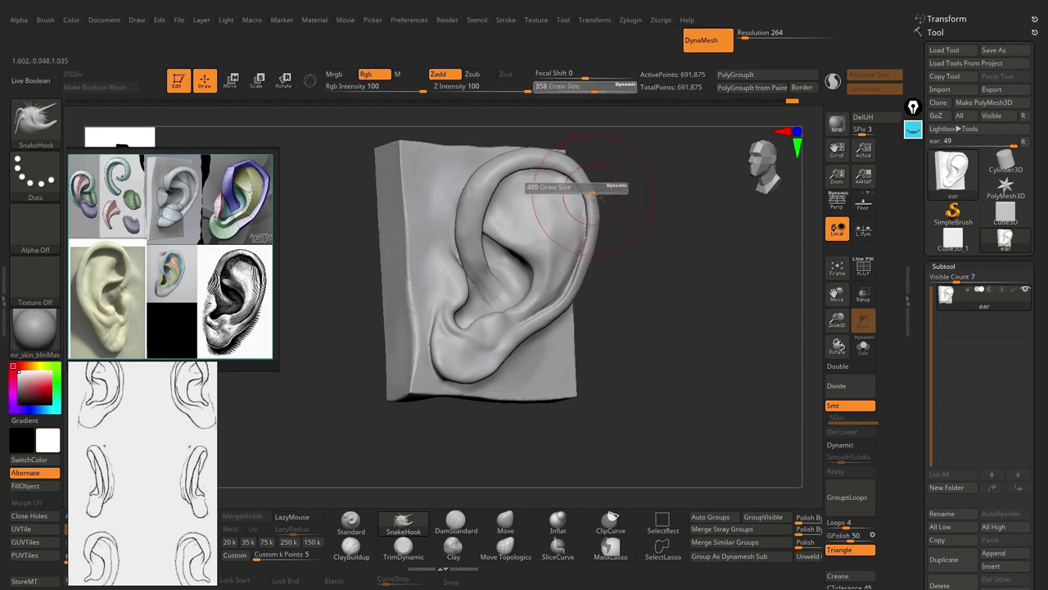
{"action": "left_click_drag", "start_coordinate": [590, 190], "coordinate": [583, 190]}
{"action": "right_click_drag", "start_coordinate": [574, 246], "coordinate": [559, 224], "text": "alt"}
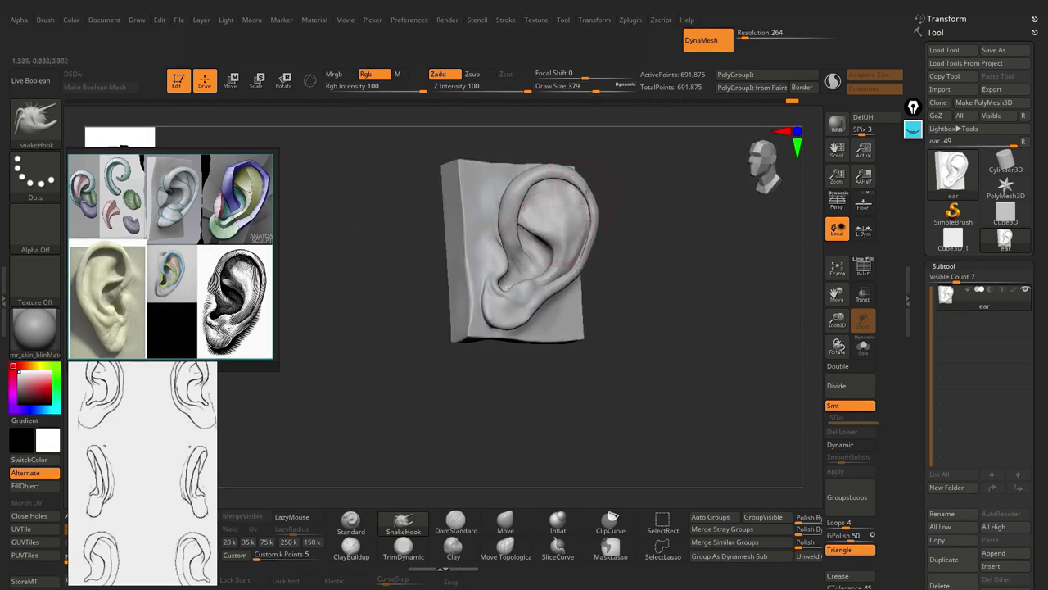
{"action": "key", "text": "b"}
{"action": "key", "text": "m"}
{"action": "key", "text": "v"}
{"action": "key", "text": "s"}
{"action": "mouse_move", "coordinate": [504, 217]}
{"action": "right_mouse_down"}
{"action": "mouse_move", "coordinate": [519, 239]}
{"action": "mouse_move", "coordinate": [584, 217]}
{"action": "right_mouse_up"}
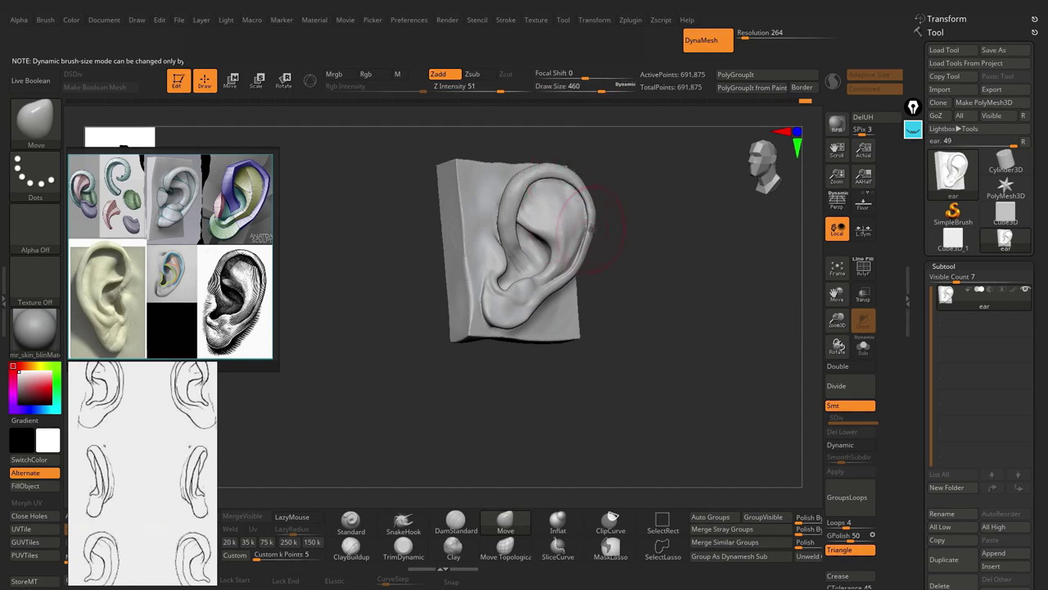
- Shrink the brush, zoom in on the ear and select ClayBuildup
{"action": "mouse_move", "coordinate": [574, 267]}
{"action": "right_mouse_down", "text": "alt"}
{"action": "mouse_move", "coordinate": [566, 228]}
{"action": "mouse_move", "coordinate": [513, 255]}
{"action": "right_mouse_up", "text": "alt"}
{"action": "key", "text": "bracketleft"}
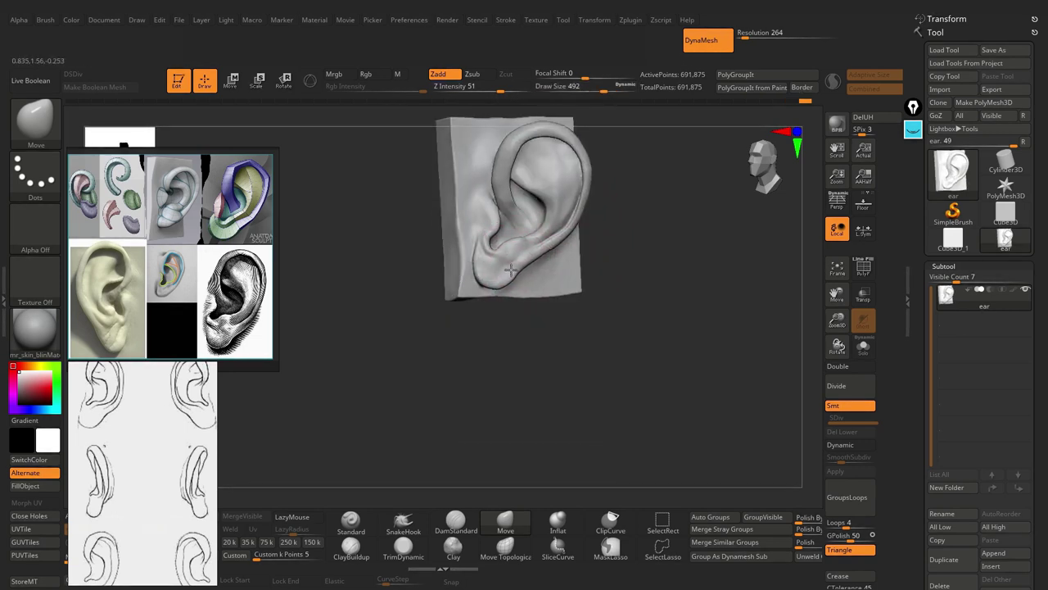
{"action": "key", "text": "s"}
{"action": "right_click_drag", "start_coordinate": [495, 282], "coordinate": [522, 248], "text": "ctrl"}
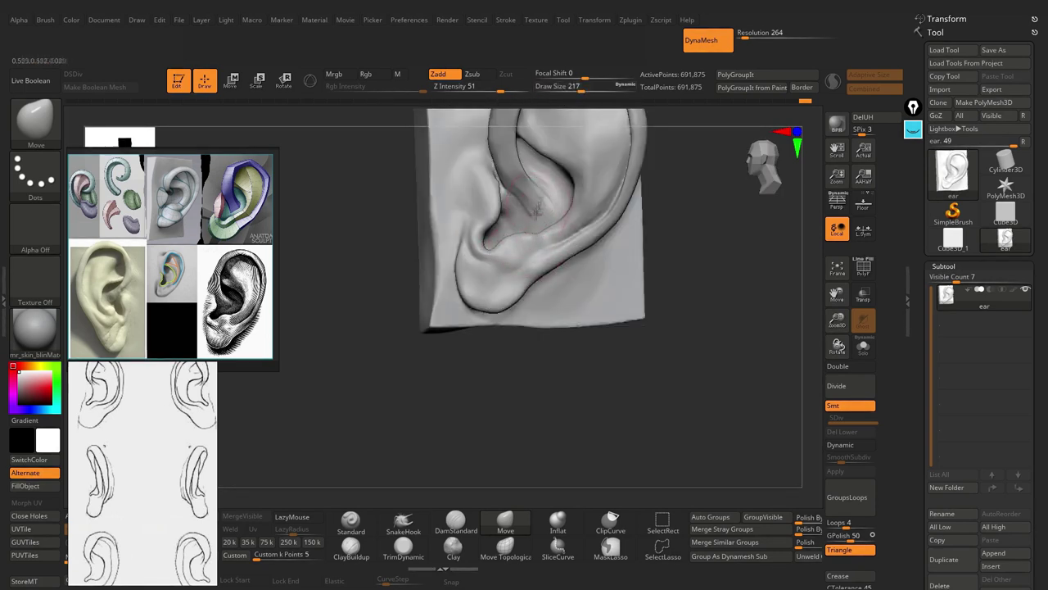
{"action": "right_click_drag", "start_coordinate": [520, 202], "coordinate": [533, 212]}
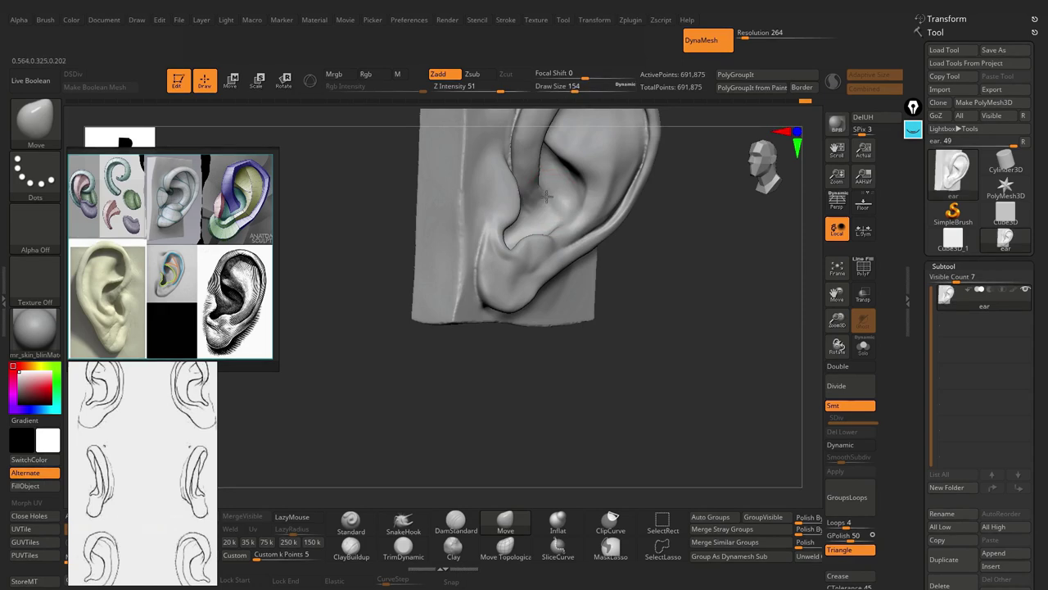
{"action": "mouse_move", "coordinate": [533, 211]}
{"action": "right_mouse_down"}
{"action": "mouse_move", "coordinate": [511, 170]}
{"action": "mouse_move", "coordinate": [524, 222]}
{"action": "right_mouse_up"}
{"action": "key", "text": "b"}
{"action": "key", "text": "c"}
{"action": "key", "text": "b"}
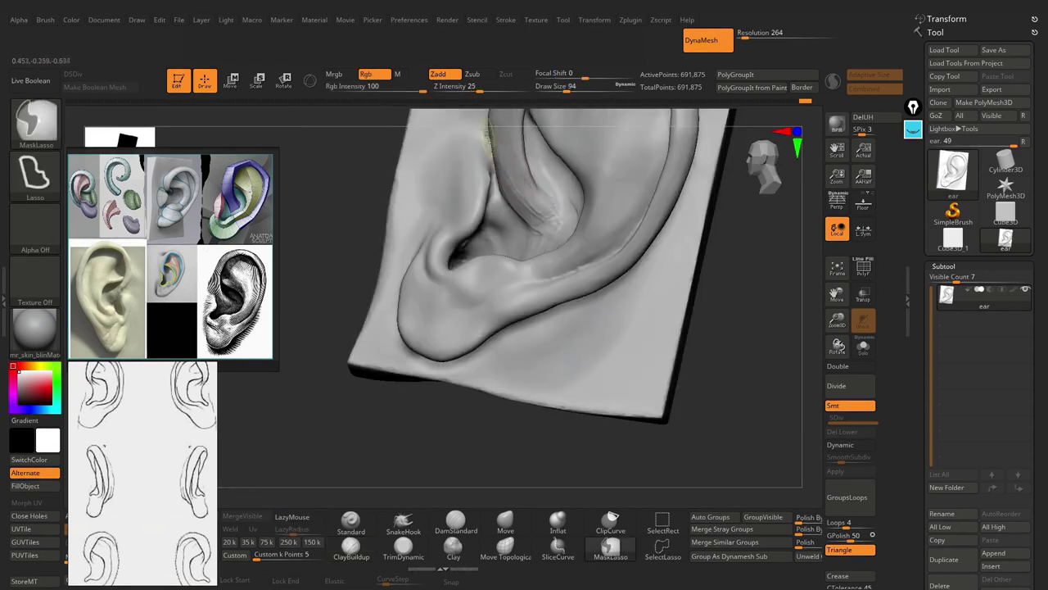
- Mask the inner ear region and switch to the Move brush
{"action": "left_click_drag", "start_coordinate": [491, 123], "coordinate": [573, 230], "text": "ctrl"}
{"action": "mouse_move", "coordinate": [524, 221]}
{"action": "right_mouse_down"}
{"action": "mouse_move", "coordinate": [508, 237]}
{"action": "mouse_move", "coordinate": [565, 270]}
{"action": "right_mouse_up"}
{"action": "key", "text": "b"}
{"action": "key", "text": "m"}
{"action": "key", "text": "v"}
{"action": "mouse_move", "coordinate": [471, 454]}
{"action": "right_mouse_down"}
{"action": "mouse_move", "coordinate": [488, 170]}
{"action": "mouse_move", "coordinate": [494, 212]}
{"action": "right_mouse_up"}
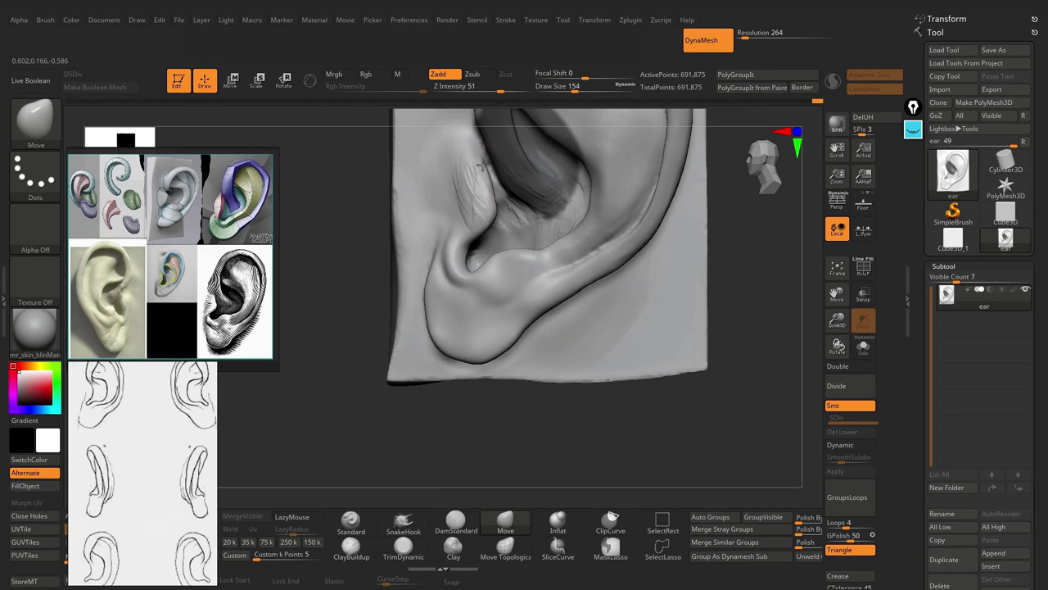
- Alternate ClayBuildup and Move on the upper helix with a slightly smaller brush
{"action": "key", "text": "b"}
{"action": "key", "text": "c"}
{"action": "key", "text": "b"}
{"action": "mouse_move", "coordinate": [761, 393]}
{"action": "left_mouse_down"}
{"action": "mouse_move", "coordinate": [712, 376]}
{"action": "mouse_move", "coordinate": [737, 328]}
{"action": "mouse_move", "coordinate": [770, 360]}
{"action": "mouse_move", "coordinate": [754, 369]}
{"action": "left_mouse_up"}
{"action": "key", "text": "b"}
{"action": "key", "text": "m"}
{"action": "key", "text": "v"}
{"action": "mouse_move", "coordinate": [527, 264]}
{"action": "left_mouse_down", "text": "alt"}
{"action": "mouse_move", "coordinate": [498, 216]}
{"action": "mouse_move", "coordinate": [540, 217]}
{"action": "mouse_move", "coordinate": [511, 210]}
{"action": "mouse_move", "coordinate": [511, 220]}
{"action": "left_mouse_up", "text": "alt"}
{"action": "key", "text": "["}
{"action": "mouse_move", "coordinate": [534, 258]}
{"action": "right_mouse_down"}
{"action": "mouse_move", "coordinate": [540, 214]}
{"action": "mouse_move", "coordinate": [503, 188]}
{"action": "mouse_move", "coordinate": [613, 225]}
{"action": "mouse_move", "coordinate": [510, 257]}
{"action": "right_mouse_up"}
{"action": "key", "text": "b"}
- Switch from Standard to ClayBuildup in side view and enlarge the brush to about 251
{"action": "key", "text": "s"}
{"action": "key", "text": "t"}
{"action": "right_click_drag", "start_coordinate": [492, 200], "coordinate": [501, 254]}
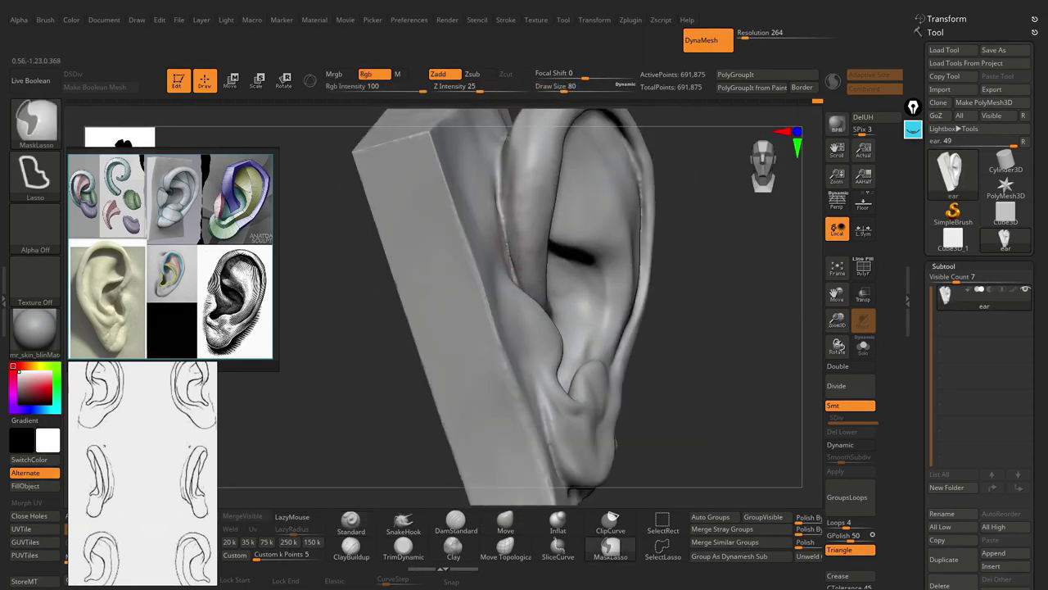
{"action": "key", "text": "b"}
{"action": "key", "text": "c"}
{"action": "key", "text": "b"}
{"action": "key", "text": "s"}
{"action": "left_click_drag", "start_coordinate": [463, 217], "coordinate": [509, 236]}
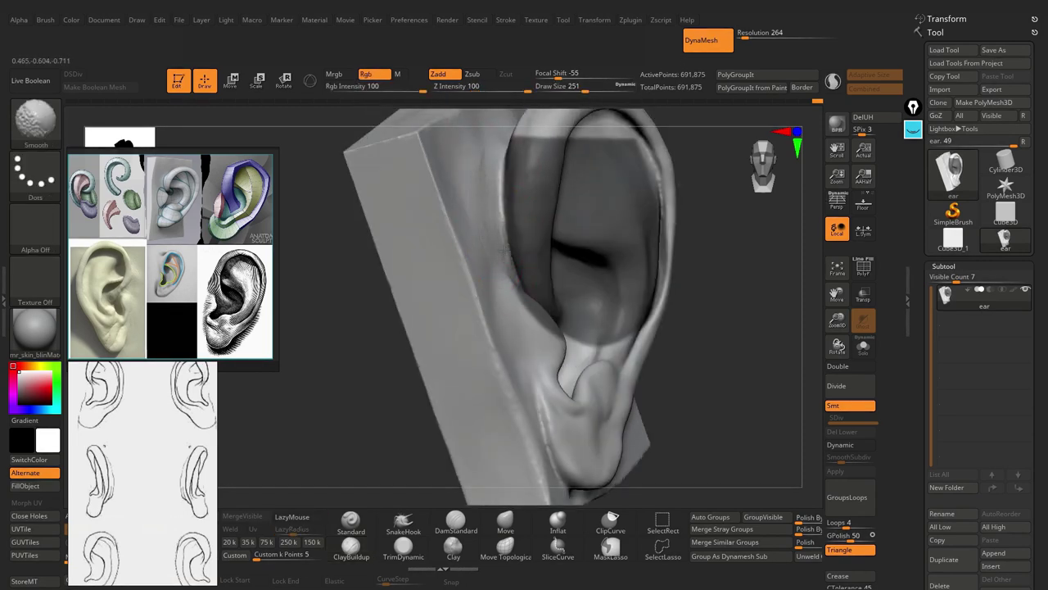
- Toggle between Standard and ClayBuildup while orbiting the ear to a new angle
{"action": "mouse_move", "coordinate": [489, 226]}
{"action": "right_mouse_down"}
{"action": "mouse_move", "coordinate": [470, 276]}
{"action": "mouse_move", "coordinate": [458, 261]}
{"action": "right_mouse_up"}
{"action": "key", "text": "b"}
{"action": "key", "text": "s"}
{"action": "key", "text": "t"}
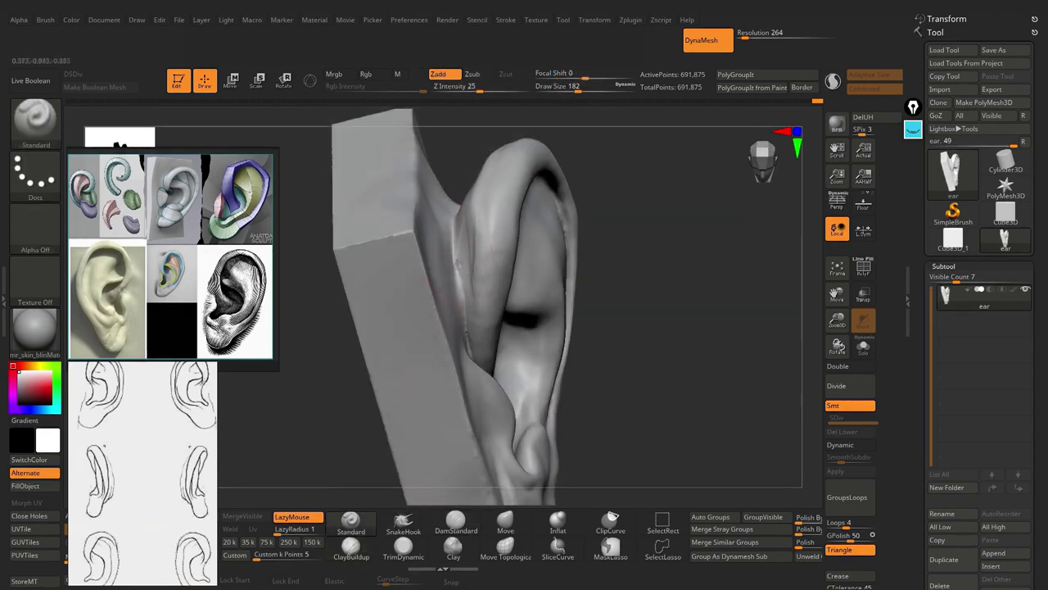
{"action": "key", "text": "b"}
{"action": "key", "text": "c"}
{"action": "key", "text": "b"}
{"action": "mouse_move", "coordinate": [460, 303]}
{"action": "right_mouse_down"}
{"action": "mouse_move", "coordinate": [667, 172]}
{"action": "mouse_move", "coordinate": [443, 262]}
{"action": "mouse_move", "coordinate": [588, 268]}
{"action": "right_mouse_up"}
{"action": "key", "text": "ctrl"}
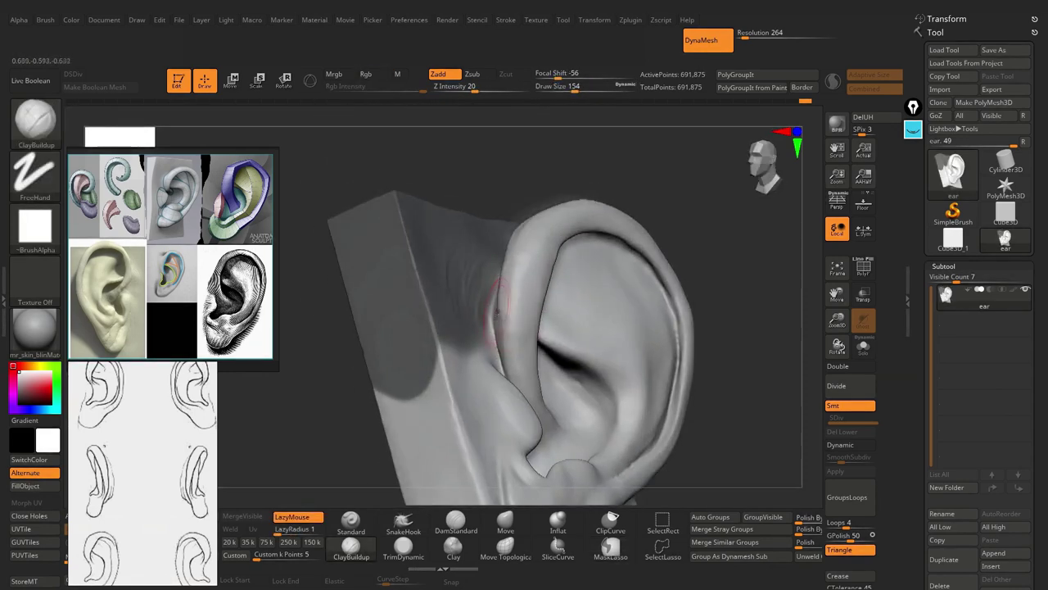
- Build wrinkle ridges down the helix rim, then zoom in close on it
{"action": "right_click_drag", "start_coordinate": [494, 312], "coordinate": [499, 325]}
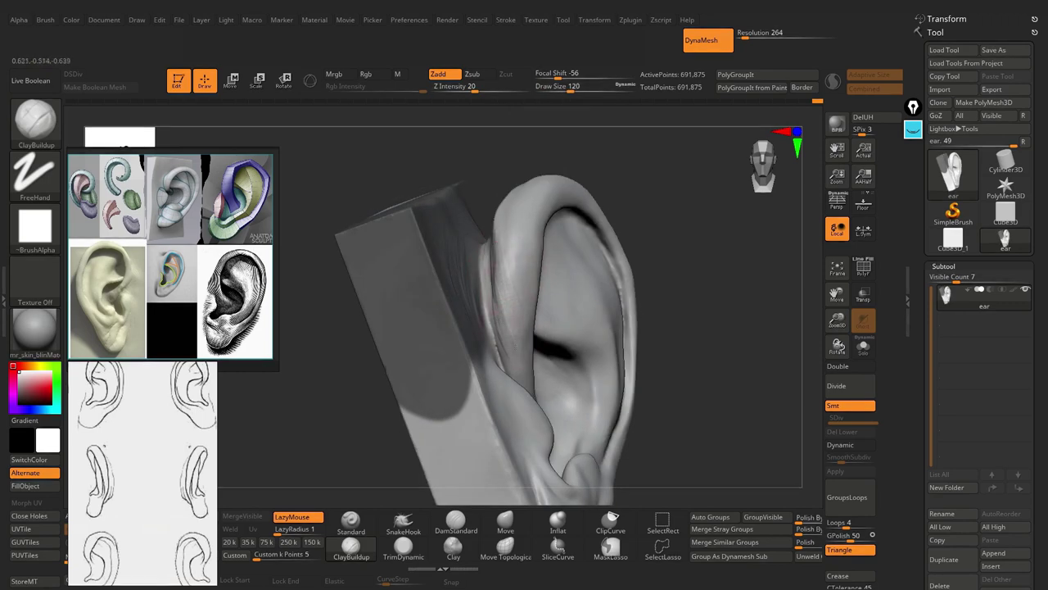
{"action": "mouse_move", "coordinate": [528, 274]}
{"action": "right_mouse_down"}
{"action": "mouse_move", "coordinate": [521, 205]}
{"action": "mouse_move", "coordinate": [501, 190]}
{"action": "mouse_move", "coordinate": [490, 196]}
{"action": "right_mouse_up"}
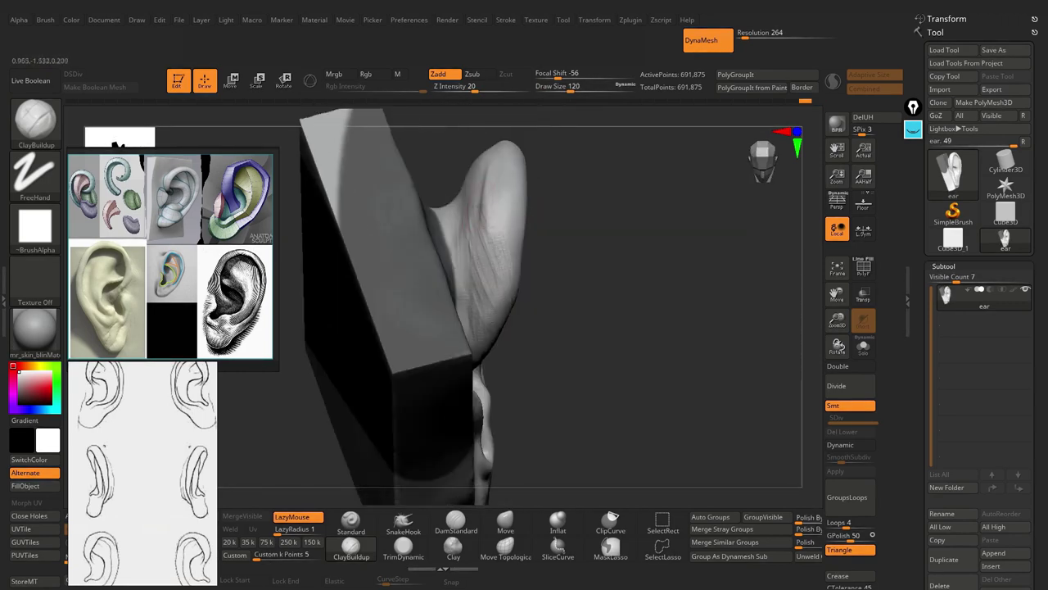
{"action": "mouse_move", "coordinate": [483, 293]}
{"action": "right_mouse_down"}
{"action": "mouse_move", "coordinate": [524, 319]}
{"action": "mouse_move", "coordinate": [532, 227]}
{"action": "mouse_move", "coordinate": [491, 262]}
{"action": "mouse_move", "coordinate": [494, 253]}
{"action": "mouse_move", "coordinate": [606, 174]}
{"action": "mouse_move", "coordinate": [691, 215]}
{"action": "mouse_move", "coordinate": [686, 180]}
{"action": "mouse_move", "coordinate": [711, 208]}
{"action": "right_mouse_up"}
{"action": "right_click_drag", "start_coordinate": [557, 328], "coordinate": [622, 295]}
{"action": "left_click_drag", "start_coordinate": [577, 200], "coordinate": [544, 270]}
{"action": "right_click_drag", "start_coordinate": [571, 233], "coordinate": [583, 217]}
{"action": "mouse_move", "coordinate": [540, 270]}
{"action": "right_mouse_down"}
{"action": "mouse_move", "coordinate": [553, 245]}
{"action": "mouse_move", "coordinate": [517, 357]}
{"action": "mouse_move", "coordinate": [524, 344]}
{"action": "mouse_move", "coordinate": [640, 285]}
{"action": "mouse_move", "coordinate": [531, 306]}
{"action": "right_mouse_up"}
{"action": "left_click", "coordinate": [913, 108]}
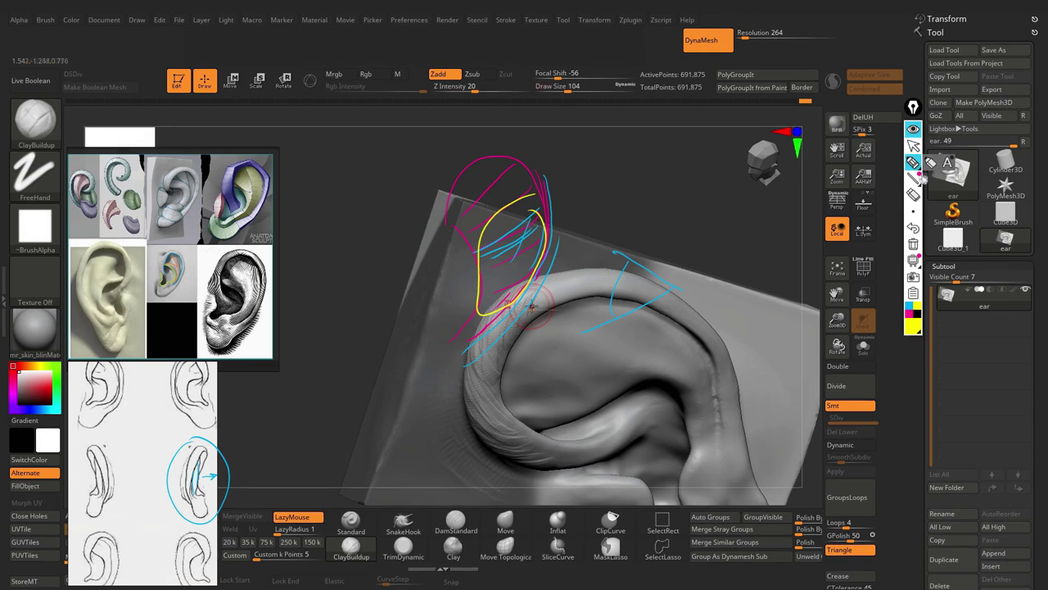
{"action": "left_click", "coordinate": [913, 245]}
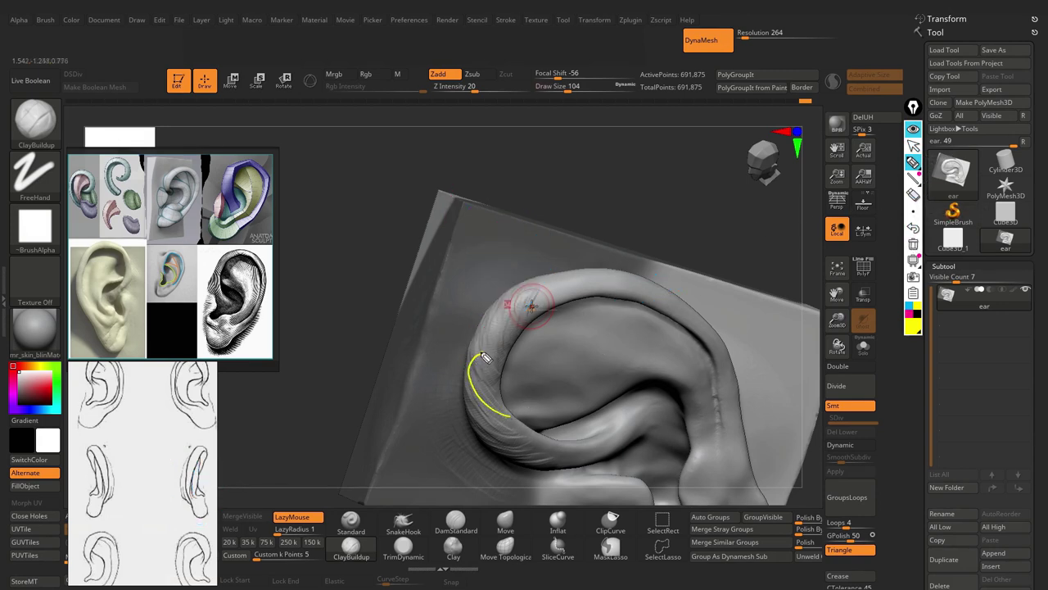
{"action": "left_click_drag", "start_coordinate": [496, 347], "coordinate": [516, 291]}
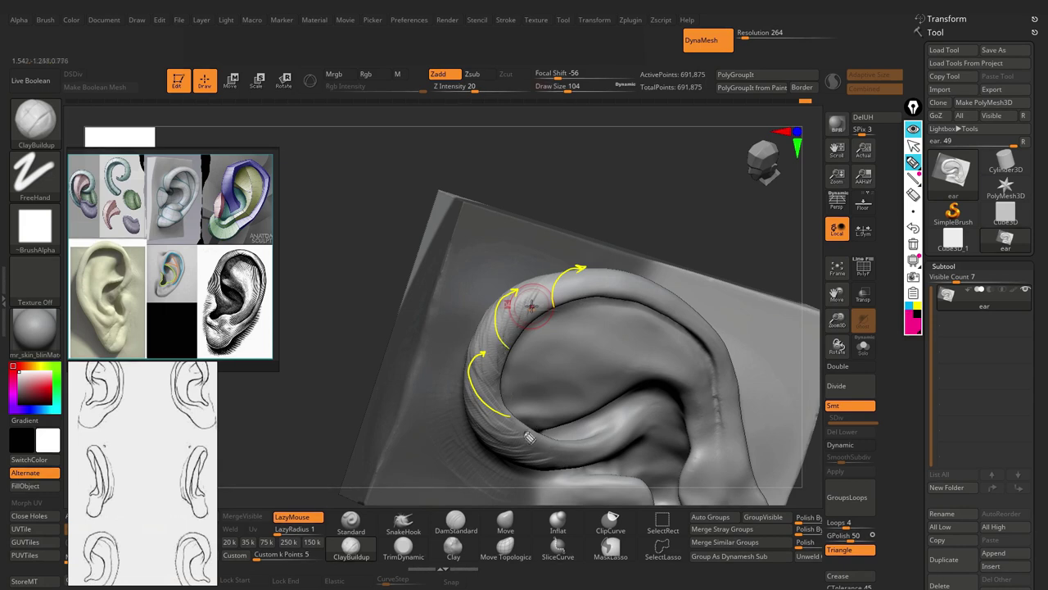
{"action": "mouse_move", "coordinate": [563, 460]}
{"action": "left_mouse_down"}
{"action": "mouse_move", "coordinate": [501, 416]}
{"action": "mouse_move", "coordinate": [560, 305]}
{"action": "left_mouse_up"}
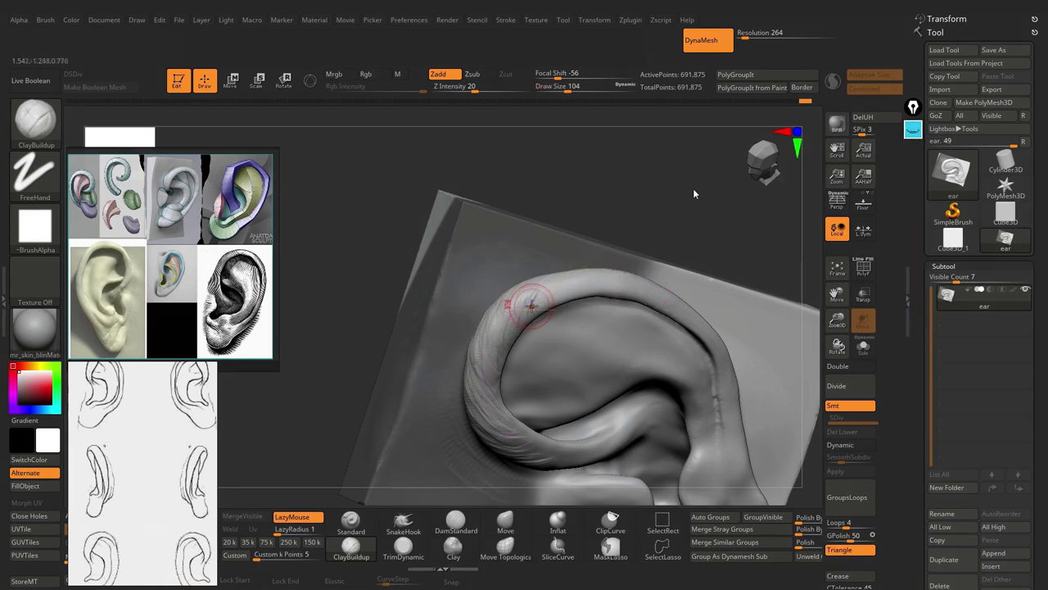
- Orbit under the block and sculpt a stroke down the ridge at brush size 145
{"action": "key", "text": "bracketleft"}
{"action": "left_click_drag", "start_coordinate": [693, 188], "coordinate": [693, 237]}
{"action": "left_click_drag", "start_coordinate": [328, 246], "coordinate": [311, 213]}
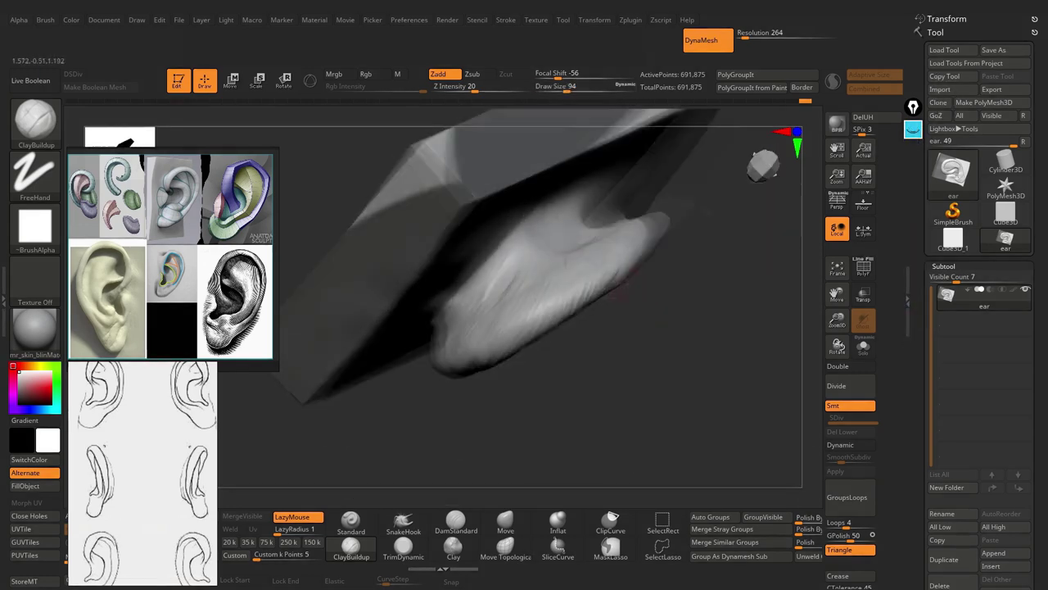
{"action": "mouse_move", "coordinate": [676, 255]}
{"action": "left_mouse_down"}
{"action": "mouse_move", "coordinate": [699, 245]}
{"action": "mouse_move", "coordinate": [732, 270]}
{"action": "mouse_move", "coordinate": [721, 270]}
{"action": "left_mouse_up"}
{"action": "key", "text": "bracketright"}
{"action": "mouse_move", "coordinate": [573, 270]}
{"action": "left_mouse_down"}
{"action": "mouse_move", "coordinate": [606, 278]}
{"action": "mouse_move", "coordinate": [583, 300]}
{"action": "mouse_move", "coordinate": [590, 329]}
{"action": "mouse_move", "coordinate": [561, 339]}
{"action": "mouse_move", "coordinate": [550, 283]}
{"action": "left_mouse_up"}
{"action": "key", "text": "s"}
{"action": "mouse_move", "coordinate": [524, 360]}
{"action": "left_mouse_down"}
{"action": "mouse_move", "coordinate": [573, 213]}
{"action": "mouse_move", "coordinate": [471, 360]}
{"action": "mouse_move", "coordinate": [524, 294]}
{"action": "mouse_move", "coordinate": [491, 344]}
{"action": "left_mouse_up"}
- Lasso-mask two areas of the ear and select SnakeHook for the lobe
{"action": "left_click_drag", "start_coordinate": [463, 278], "coordinate": [385, 327]}
{"action": "left_click_drag", "start_coordinate": [328, 212], "coordinate": [356, 368], "text": "ctrl"}
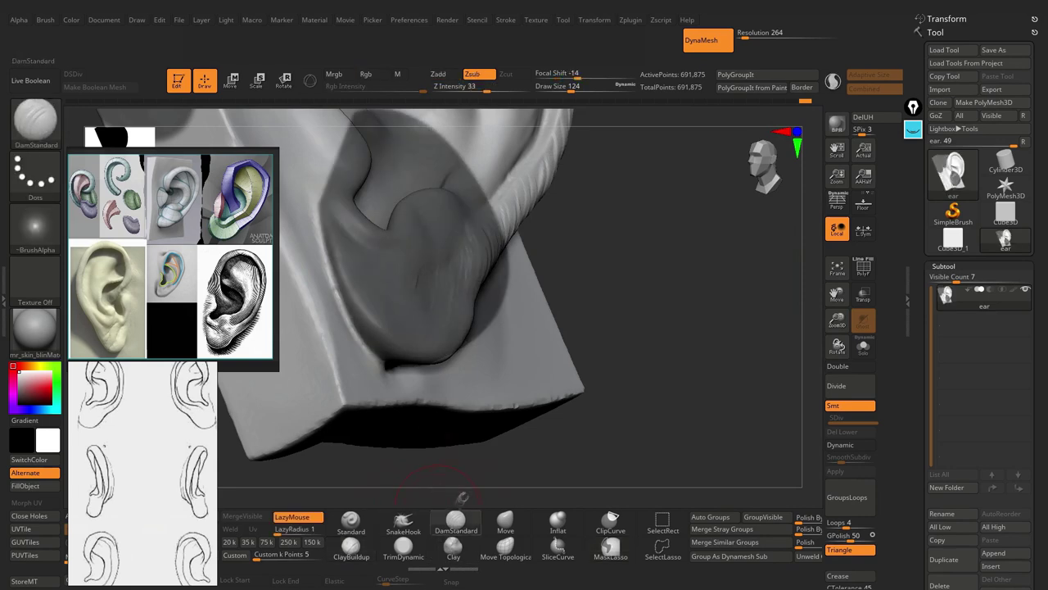
{"action": "left_click", "coordinate": [403, 524]}
{"action": "mouse_move", "coordinate": [491, 467]}
{"action": "left_mouse_down"}
{"action": "mouse_move", "coordinate": [385, 318]}
{"action": "mouse_move", "coordinate": [411, 305]}
{"action": "mouse_move", "coordinate": [381, 337]}
{"action": "mouse_move", "coordinate": [468, 340]}
{"action": "mouse_move", "coordinate": [426, 327]}
{"action": "mouse_move", "coordinate": [402, 451]}
{"action": "mouse_move", "coordinate": [483, 312]}
{"action": "mouse_move", "coordinate": [468, 299]}
{"action": "left_mouse_up"}
- Cycle through ClayBuildup, Standard and MaskLasso to SnakeHook, framing the earlobe side-on
{"action": "key", "text": "b"}
{"action": "key", "text": "c"}
{"action": "key", "text": "b"}
{"action": "key", "text": "b"}
{"action": "key", "text": "s"}
{"action": "key", "text": "t"}
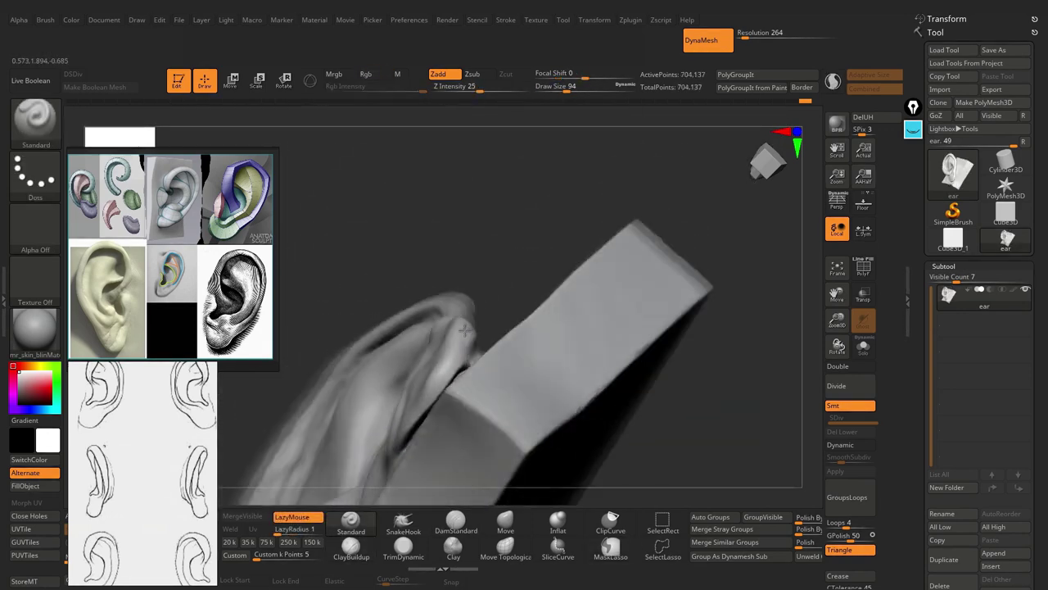
{"action": "key", "text": "b"}
{"action": "key", "text": "m"}
{"action": "key", "text": "l"}
{"action": "key", "text": "b"}
{"action": "key", "text": "s"}
{"action": "key", "text": "h"}
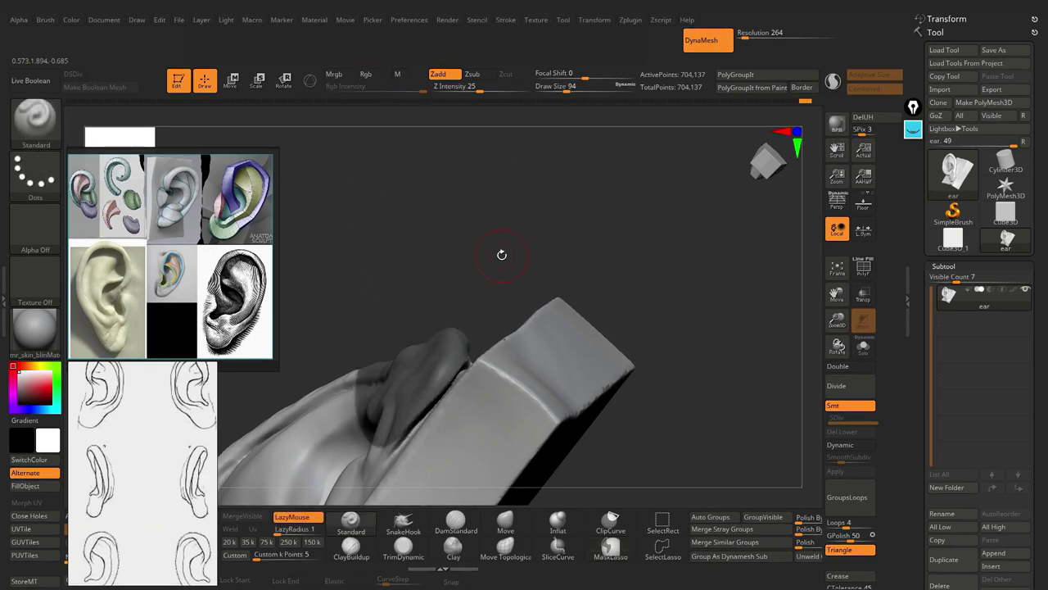
{"action": "mouse_move", "coordinate": [502, 250]}
{"action": "left_mouse_down"}
{"action": "mouse_move", "coordinate": [477, 294]}
{"action": "mouse_move", "coordinate": [524, 315]}
{"action": "left_mouse_up"}
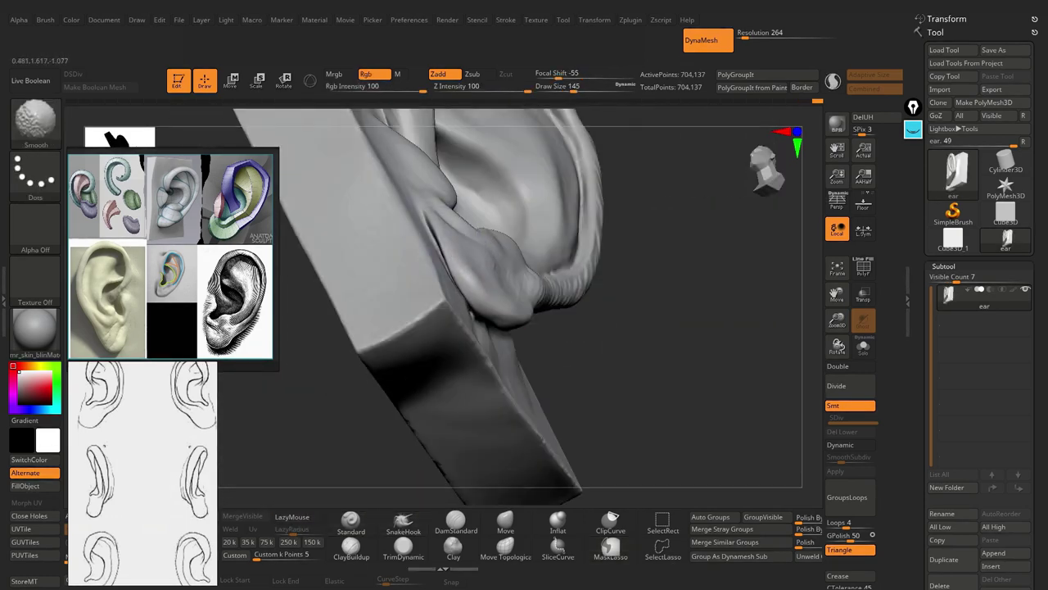
{"action": "mouse_move", "coordinate": [514, 351]}
{"action": "left_mouse_down"}
{"action": "mouse_move", "coordinate": [524, 459]}
{"action": "mouse_move", "coordinate": [472, 385]}
{"action": "left_mouse_up"}
- Frame the earlobe closely and set up the Move brush at about size 136
{"action": "left_click", "coordinate": [351, 544]}
{"action": "mouse_move", "coordinate": [573, 409]}
{"action": "left_mouse_down"}
{"action": "mouse_move", "coordinate": [565, 418]}
{"action": "mouse_move", "coordinate": [483, 273]}
{"action": "left_mouse_up"}
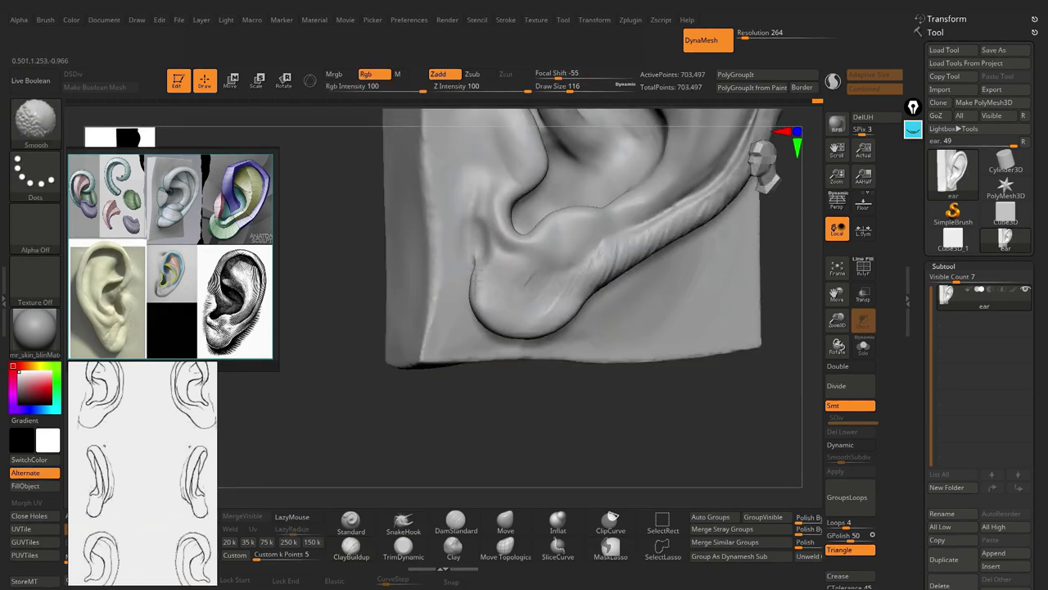
{"action": "left_click_drag", "start_coordinate": [480, 197], "coordinate": [500, 205]}
{"action": "left_click_drag", "start_coordinate": [573, 426], "coordinate": [524, 409]}
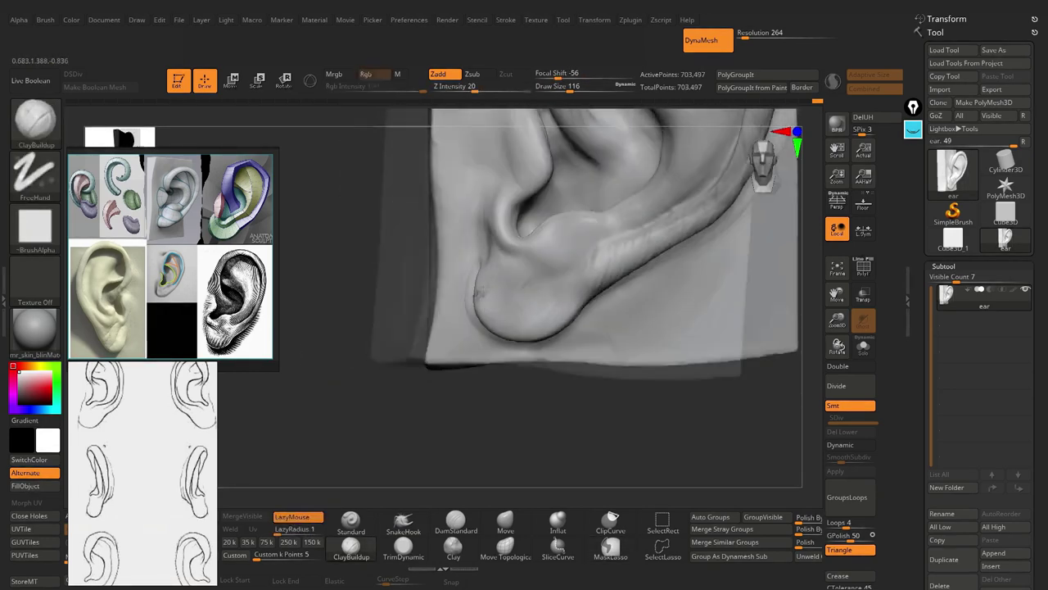
{"action": "left_click", "coordinate": [505, 523]}
{"action": "left_click_drag", "start_coordinate": [492, 266], "coordinate": [488, 263]}
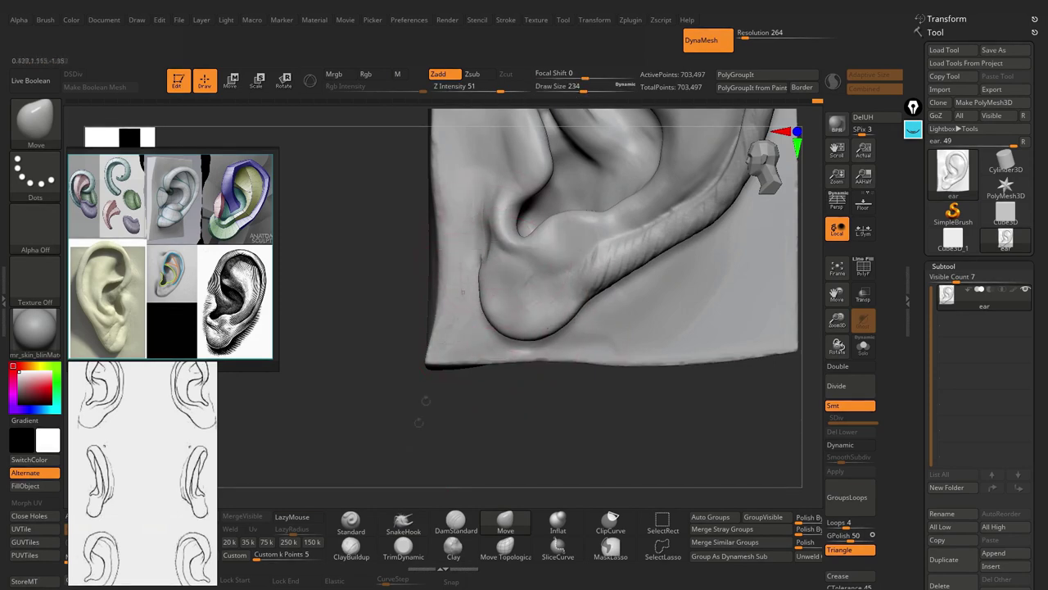
- Mask a patch across the lobe, clear it, and smooth the area around the lobe
{"action": "key", "text": "b"}
{"action": "key", "text": "c"}
{"action": "key", "text": "b"}
{"action": "left_click_drag", "start_coordinate": [442, 393], "coordinate": [510, 246]}
{"action": "key", "text": "bracketleft"}
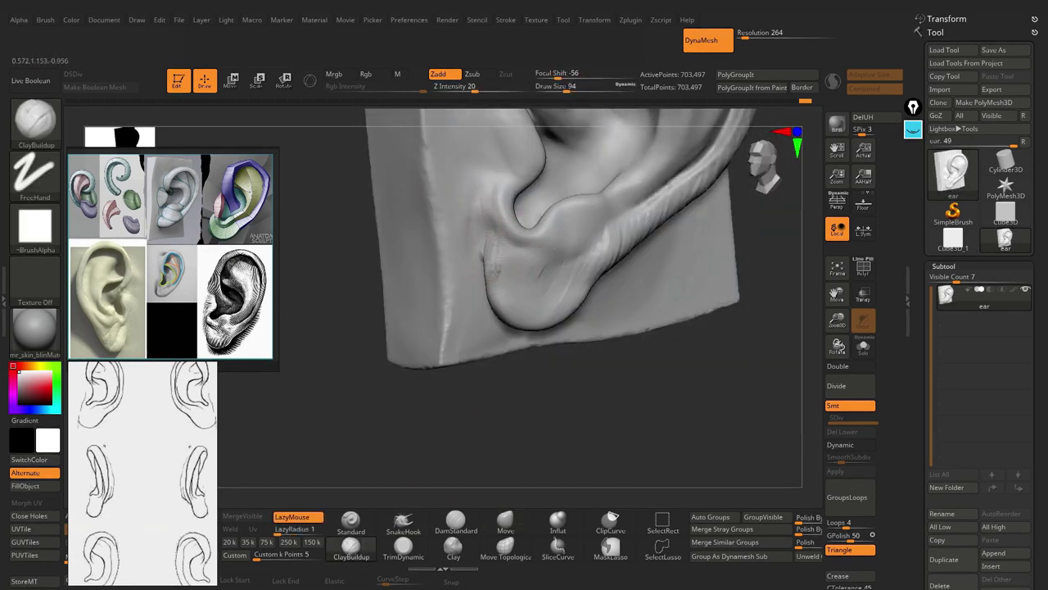
{"action": "left_click_drag", "start_coordinate": [459, 409], "coordinate": [491, 393]}
{"action": "key", "text": "b"}
{"action": "key", "text": "m"}
{"action": "key", "text": "v"}
{"action": "left_click_drag", "start_coordinate": [573, 188], "coordinate": [540, 262], "text": "ctrl"}
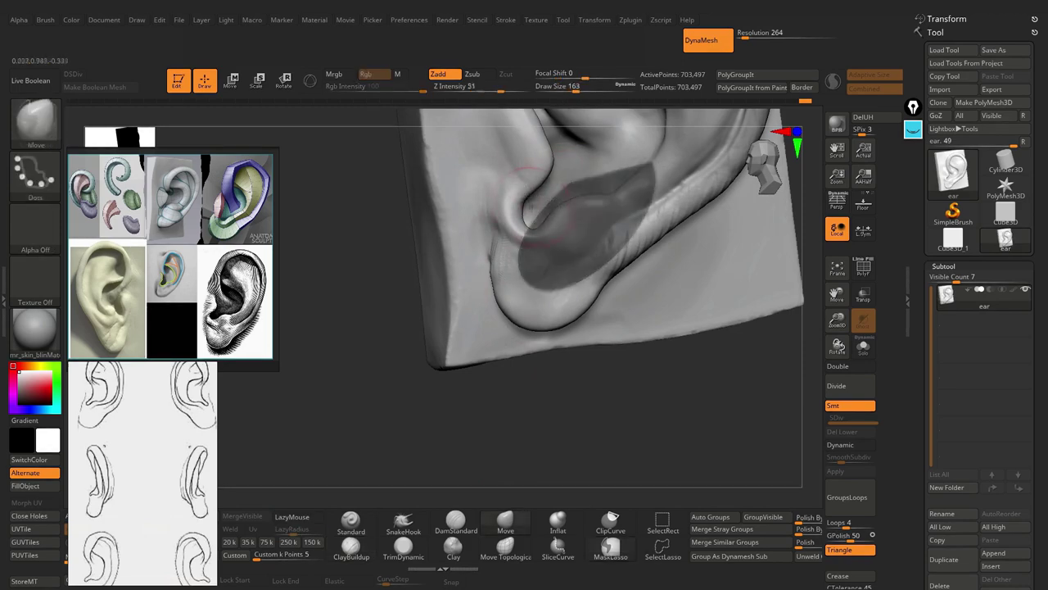
{"action": "left_click", "coordinate": [538, 237], "text": "ctrl"}
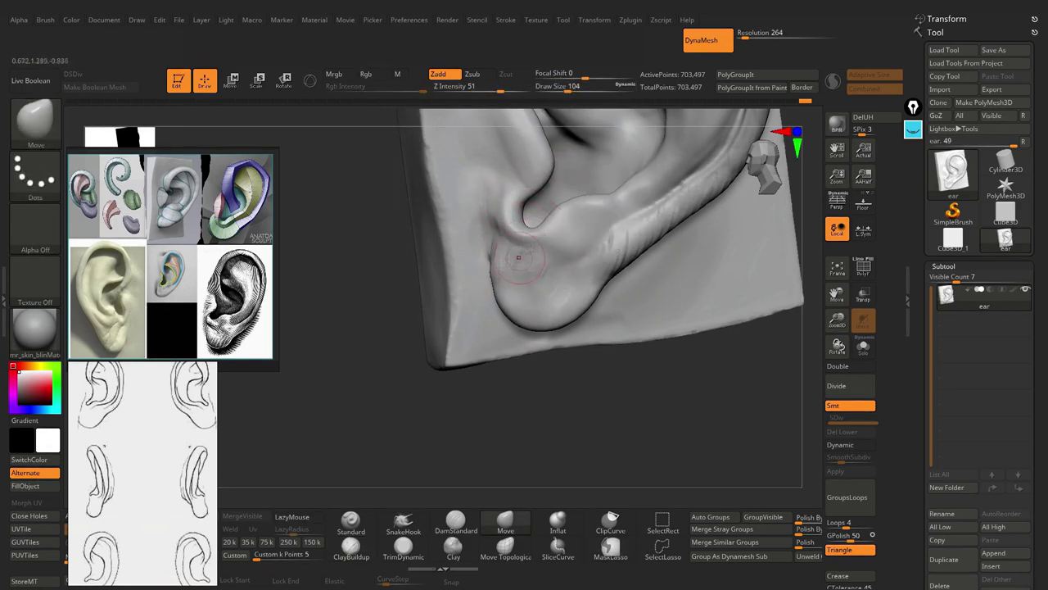
{"action": "left_click_drag", "start_coordinate": [518, 257], "coordinate": [574, 262], "text": "shift"}
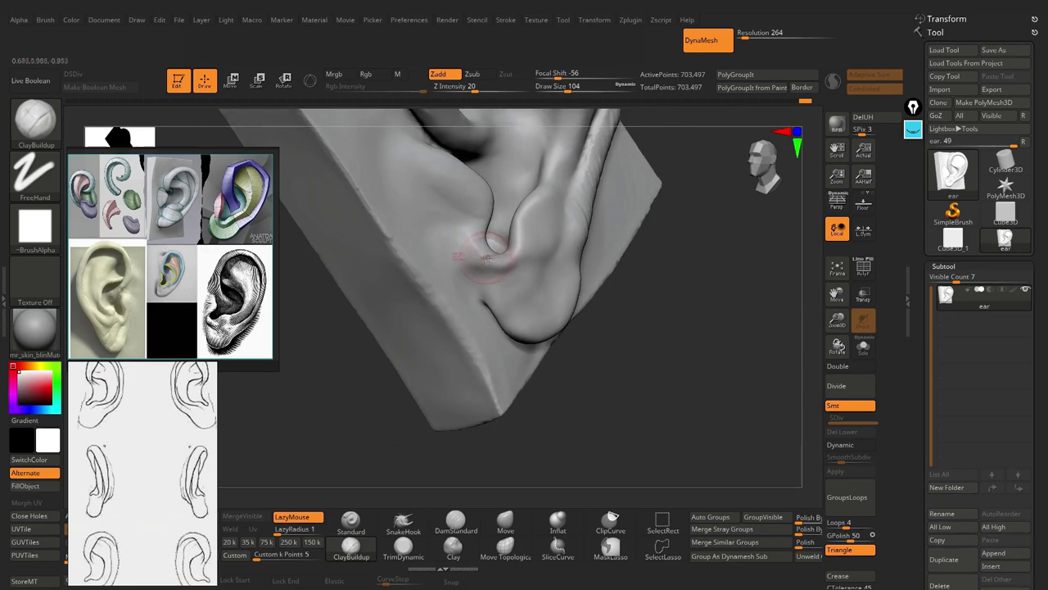
- Sculpt wrinkle strokes where the rim meets the lobe, varying brush size between 59 and 108
{"action": "left_click_drag", "start_coordinate": [590, 426], "coordinate": [483, 229]}
{"action": "key", "text": "s"}
{"action": "left_click", "coordinate": [483, 230]}
{"action": "mouse_move", "coordinate": [458, 270]}
{"action": "left_mouse_down"}
{"action": "mouse_move", "coordinate": [445, 276]}
{"action": "mouse_move", "coordinate": [524, 236]}
{"action": "left_mouse_up"}
{"action": "key", "text": "ctrl+z"}
{"action": "key", "text": "ctrl+z"}
{"action": "key", "text": "ctrl+z"}
{"action": "key", "text": "ctrl+z"}
{"action": "left_click_drag", "start_coordinate": [547, 254], "coordinate": [499, 303]}
{"action": "key", "text": "bracketright"}
{"action": "key", "text": "bracketright"}
{"action": "key", "text": "bracketleft"}
{"action": "mouse_move", "coordinate": [534, 330]}
{"action": "right_mouse_down"}
{"action": "mouse_move", "coordinate": [555, 315]}
{"action": "mouse_move", "coordinate": [449, 374]}
{"action": "mouse_move", "coordinate": [531, 433]}
{"action": "mouse_move", "coordinate": [575, 366]}
{"action": "mouse_move", "coordinate": [641, 305]}
{"action": "right_mouse_up"}
{"action": "key", "text": "bracketright"}
{"action": "key", "text": "bracketleft"}
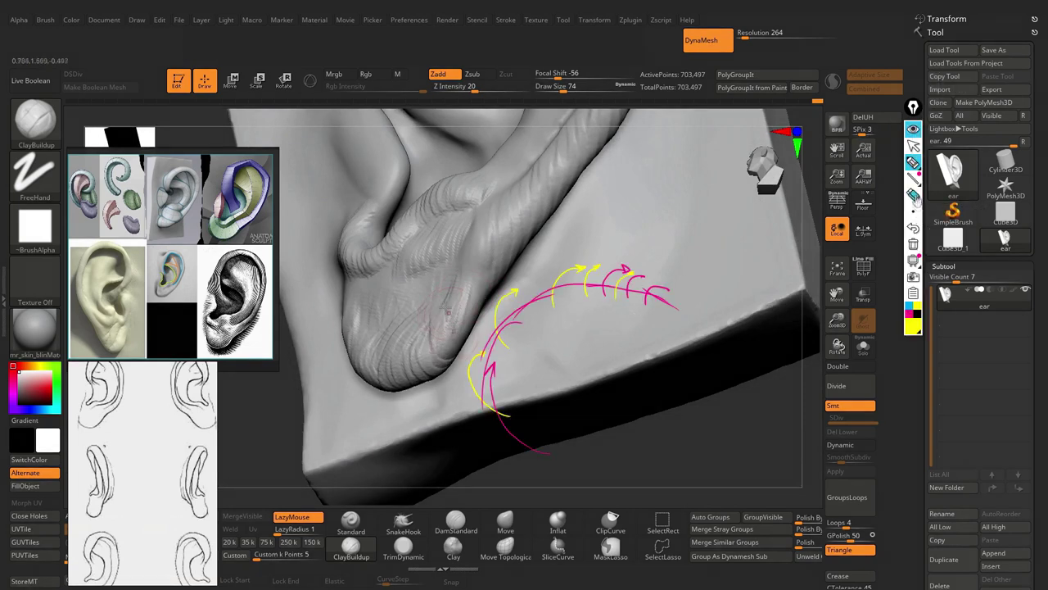
{"action": "left_click", "coordinate": [913, 244]}
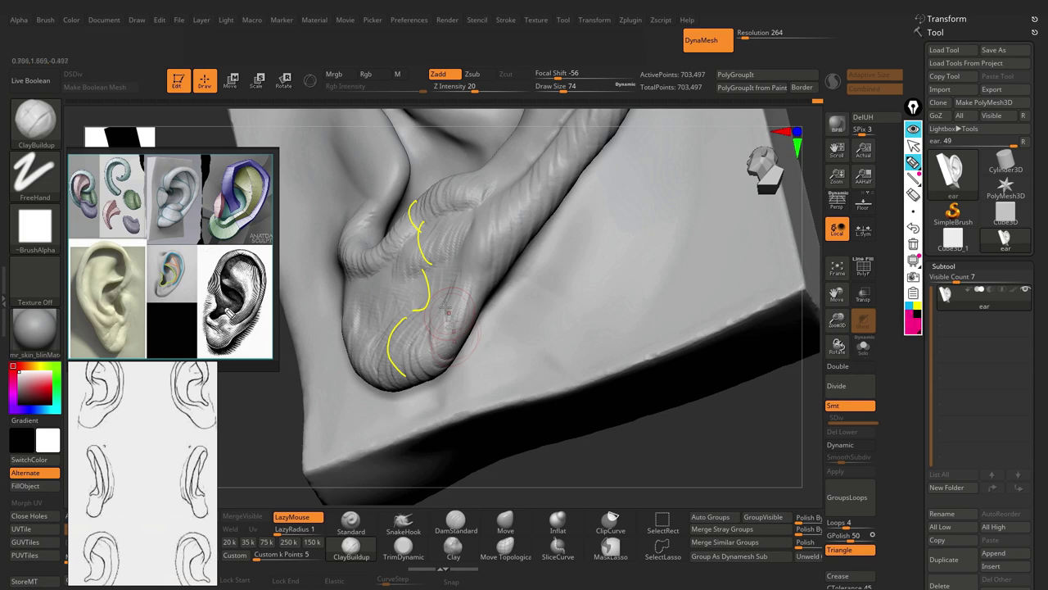
{"action": "left_click_drag", "start_coordinate": [215, 318], "coordinate": [240, 345]}
{"action": "left_click", "coordinate": [913, 129]}
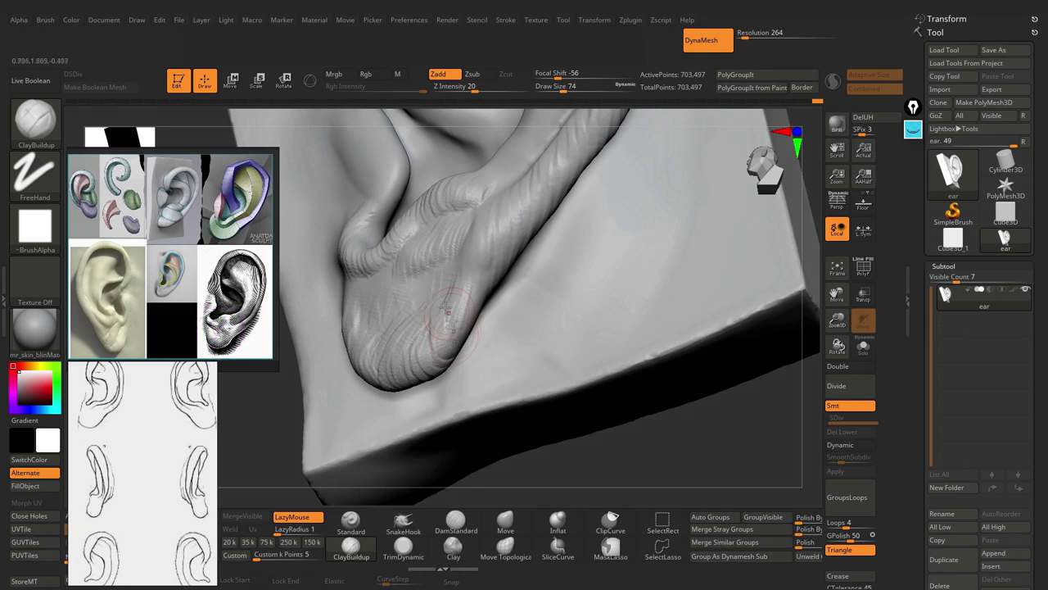
{"action": "right_click_drag", "start_coordinate": [573, 334], "coordinate": [524, 311]}
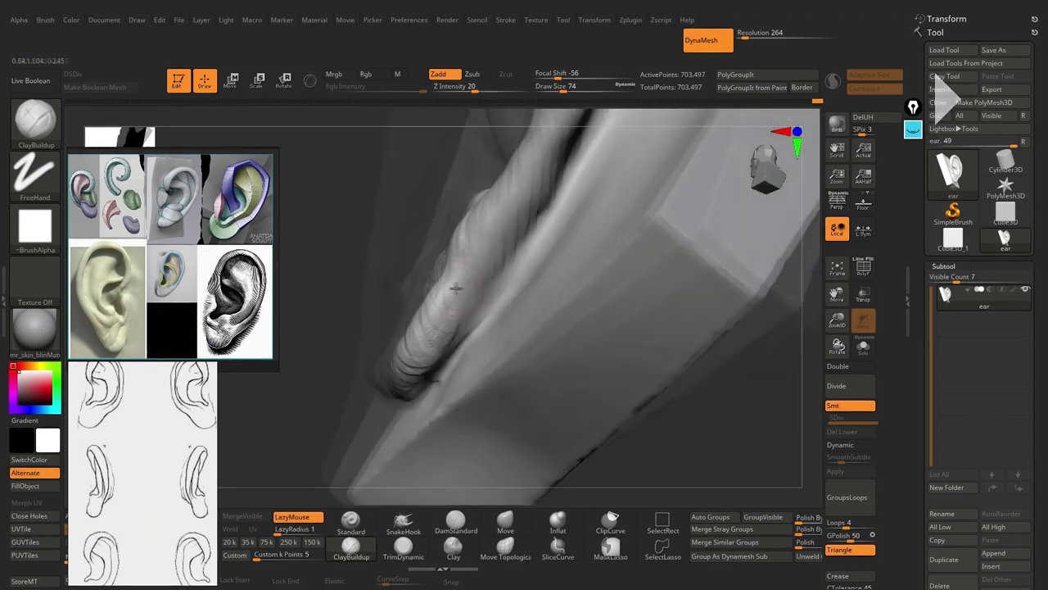
{"action": "right_click_drag", "start_coordinate": [442, 360], "coordinate": [426, 373]}
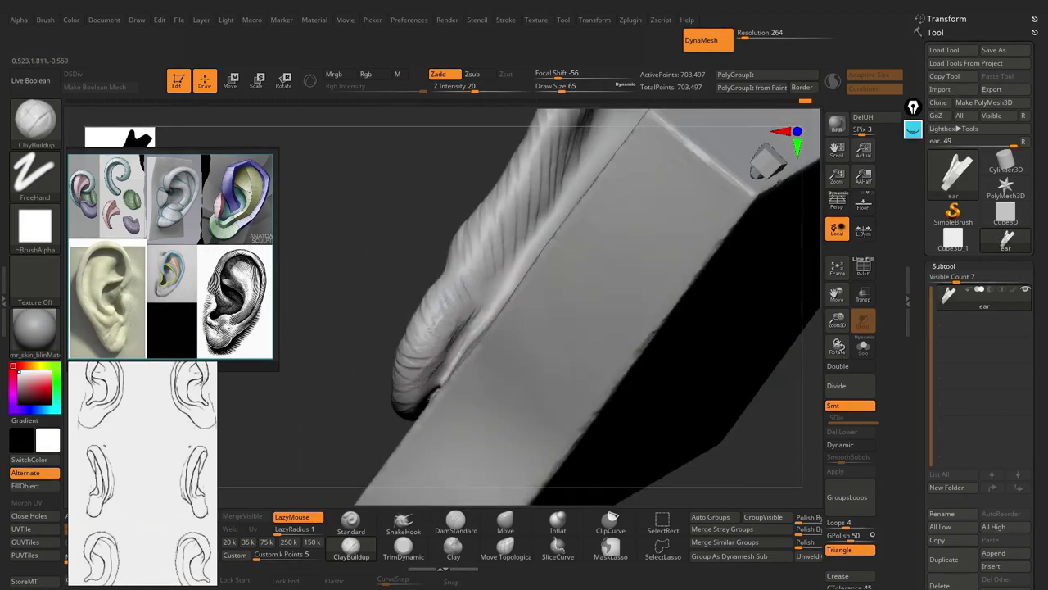
{"action": "right_click_drag", "start_coordinate": [485, 253], "coordinate": [455, 184]}
{"action": "mouse_move", "coordinate": [438, 250]}
{"action": "right_mouse_down"}
{"action": "mouse_move", "coordinate": [468, 231]}
{"action": "mouse_move", "coordinate": [443, 230]}
{"action": "mouse_move", "coordinate": [508, 235]}
{"action": "right_mouse_up"}
{"action": "right_click_drag", "start_coordinate": [456, 283], "coordinate": [463, 289]}
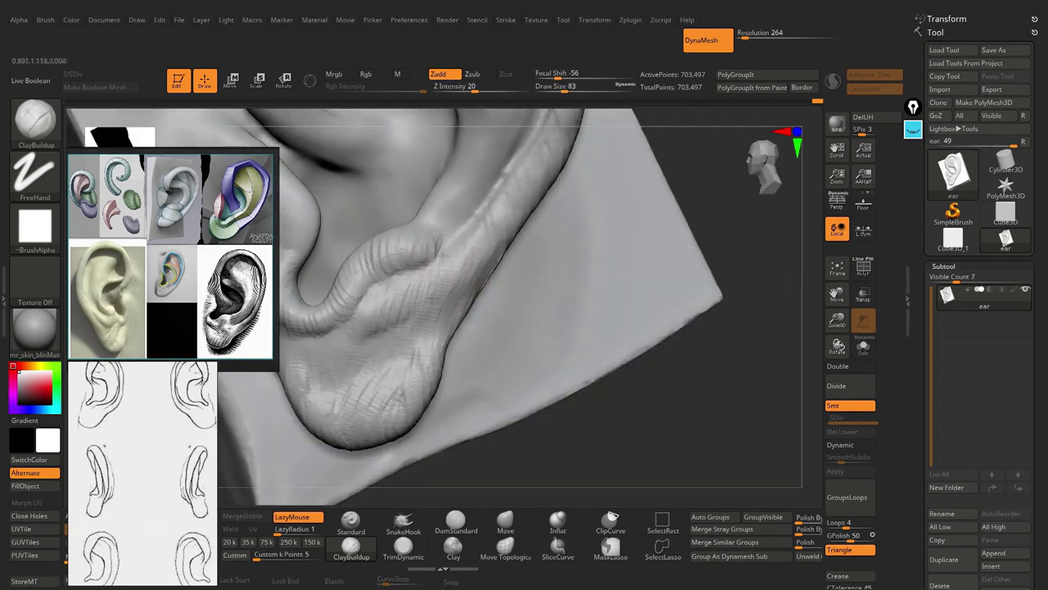
{"action": "right_click_drag", "start_coordinate": [505, 199], "coordinate": [486, 242]}
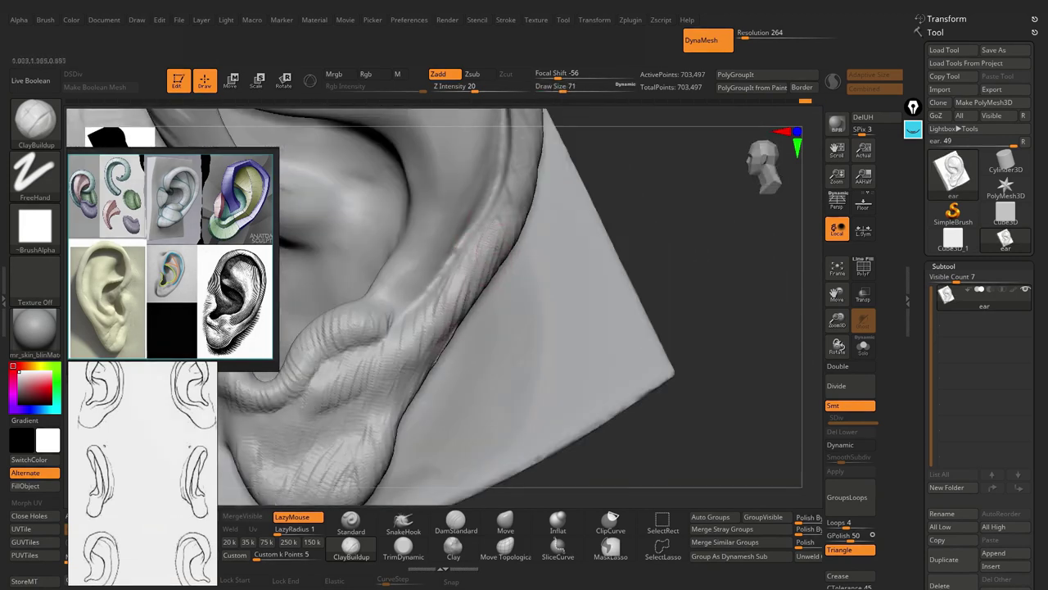
{"action": "right_click_drag", "start_coordinate": [460, 311], "coordinate": [467, 323]}
{"action": "right_click_drag", "start_coordinate": [466, 270], "coordinate": [475, 262]}
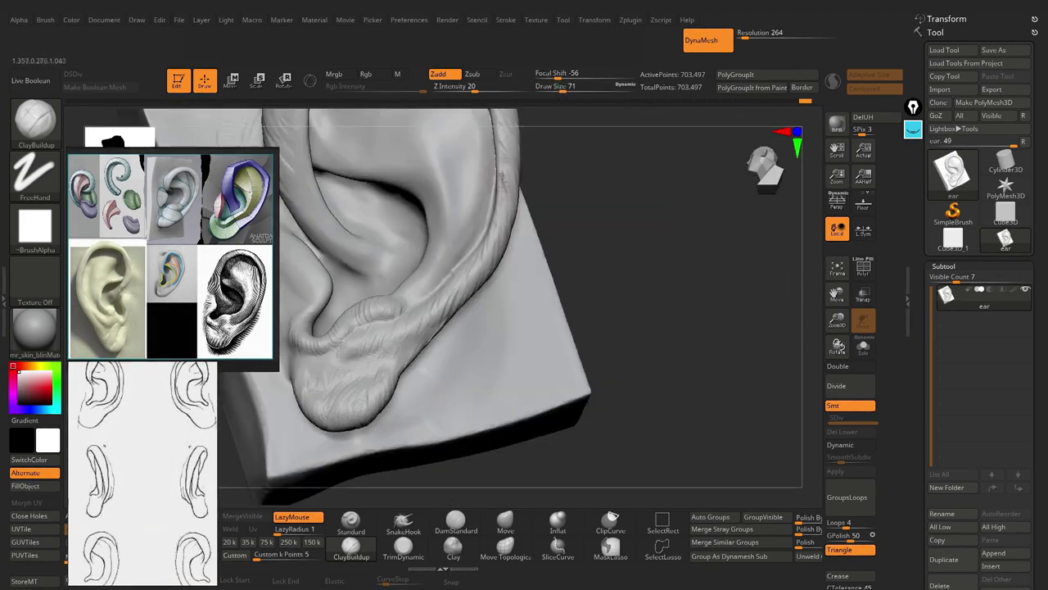
{"action": "mouse_move", "coordinate": [520, 221]}
{"action": "right_mouse_down"}
{"action": "mouse_move", "coordinate": [485, 237]}
{"action": "mouse_move", "coordinate": [482, 214]}
{"action": "right_mouse_up"}
{"action": "key", "text": "b"}
{"action": "key", "text": "s"}
{"action": "key", "text": "t"}
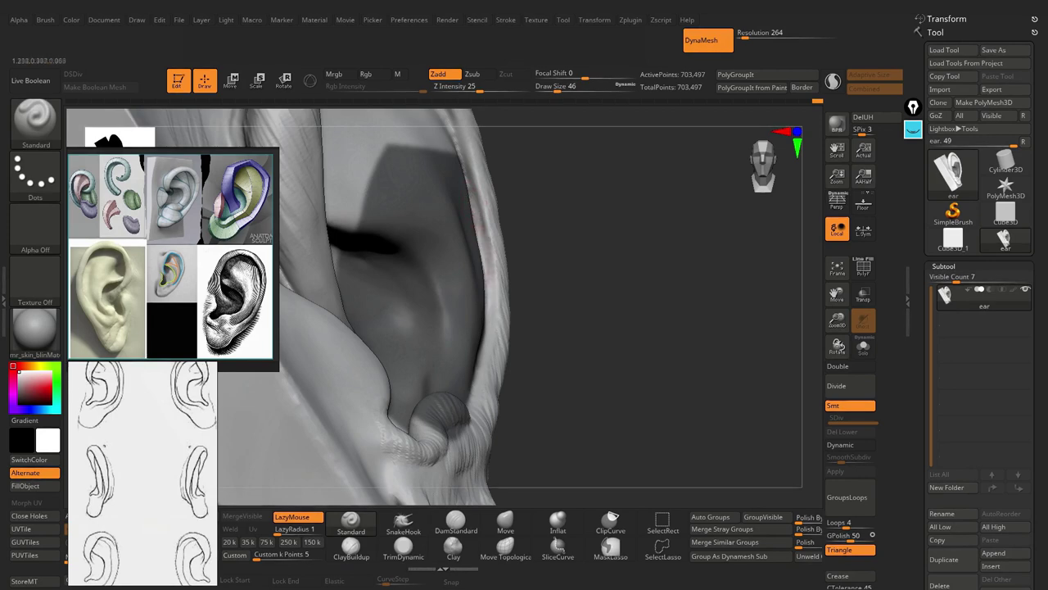
{"action": "key", "text": "b"}
{"action": "key", "text": "m"}
{"action": "key", "text": "v"}
{"action": "mouse_move", "coordinate": [481, 215]}
{"action": "right_mouse_down"}
{"action": "mouse_move", "coordinate": [495, 377]}
{"action": "mouse_move", "coordinate": [500, 318]}
{"action": "right_mouse_up"}
{"action": "mouse_move", "coordinate": [519, 269]}
{"action": "right_mouse_down"}
{"action": "mouse_move", "coordinate": [488, 379]}
{"action": "mouse_move", "coordinate": [524, 237]}
{"action": "right_mouse_up"}
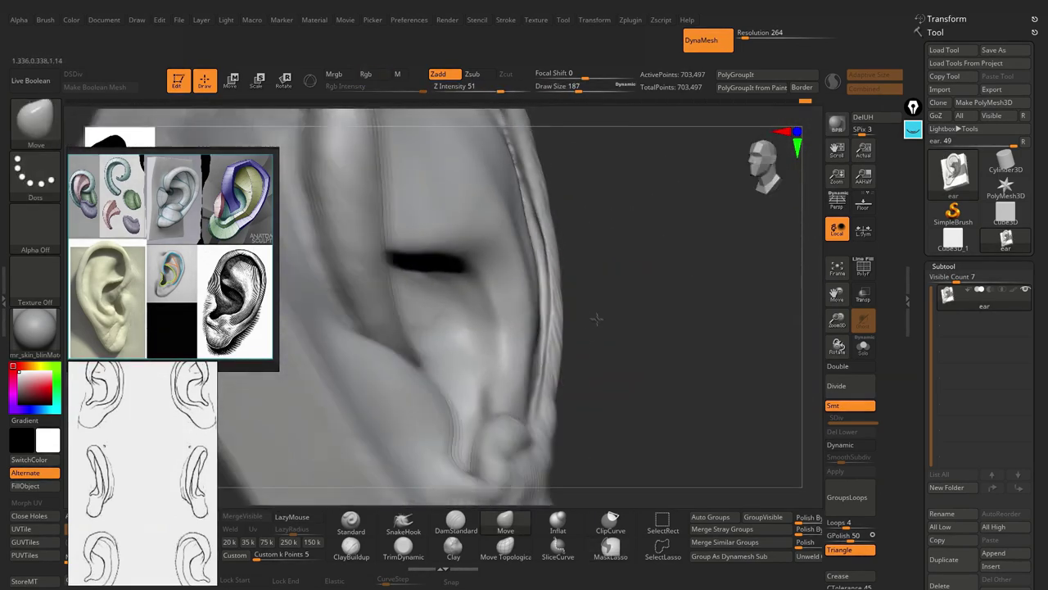
{"action": "mouse_move", "coordinate": [559, 235]}
{"action": "right_mouse_down"}
{"action": "mouse_move", "coordinate": [592, 311]}
{"action": "mouse_move", "coordinate": [507, 217]}
{"action": "mouse_move", "coordinate": [570, 230]}
{"action": "mouse_move", "coordinate": [563, 193]}
{"action": "mouse_move", "coordinate": [514, 453]}
{"action": "mouse_move", "coordinate": [618, 121]}
{"action": "right_mouse_up"}
{"action": "key", "text": "f"}
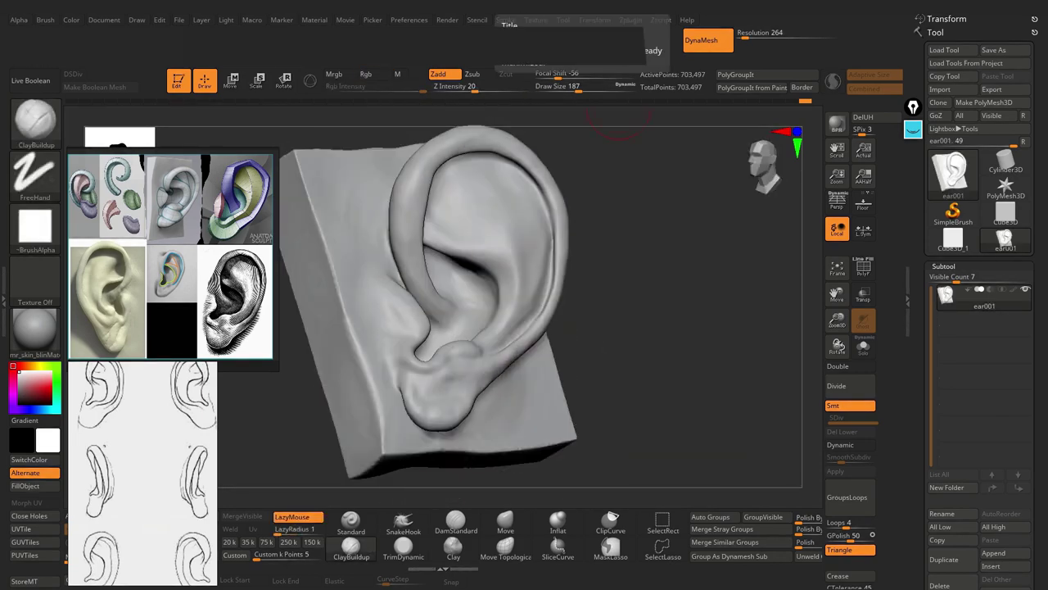
{"action": "mouse_move", "coordinate": [584, 278]}
{"action": "right_mouse_down"}
{"action": "mouse_move", "coordinate": [564, 237]}
{"action": "mouse_move", "coordinate": [529, 236]}
{"action": "mouse_move", "coordinate": [512, 206]}
{"action": "right_mouse_up"}
{"action": "right_click_drag", "start_coordinate": [538, 282], "coordinate": [475, 197]}
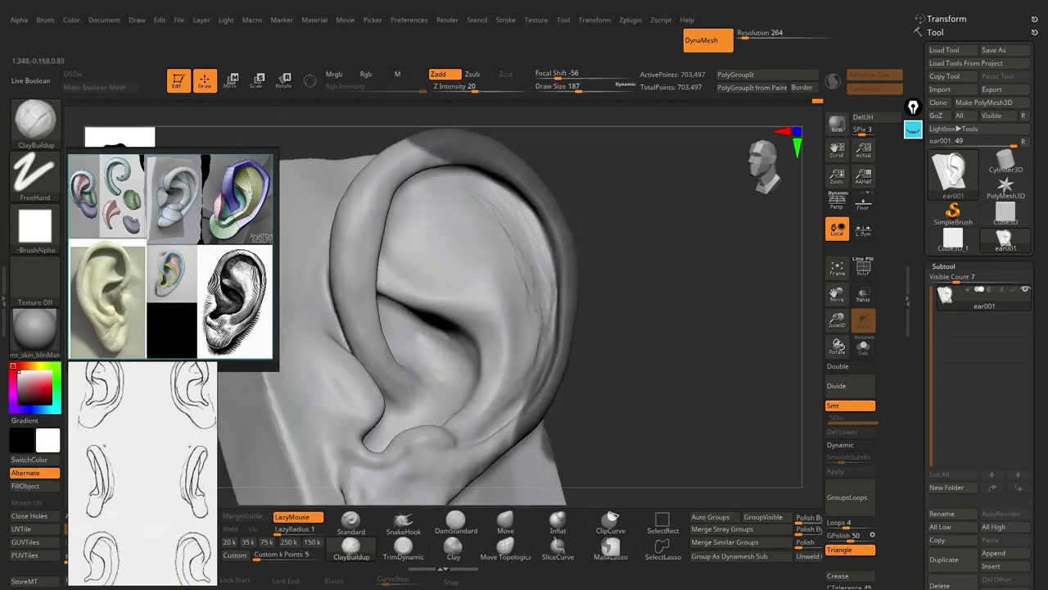
{"action": "right_click_drag", "start_coordinate": [470, 180], "coordinate": [528, 344]}
{"action": "right_click_drag", "start_coordinate": [736, 497], "coordinate": [709, 522]}
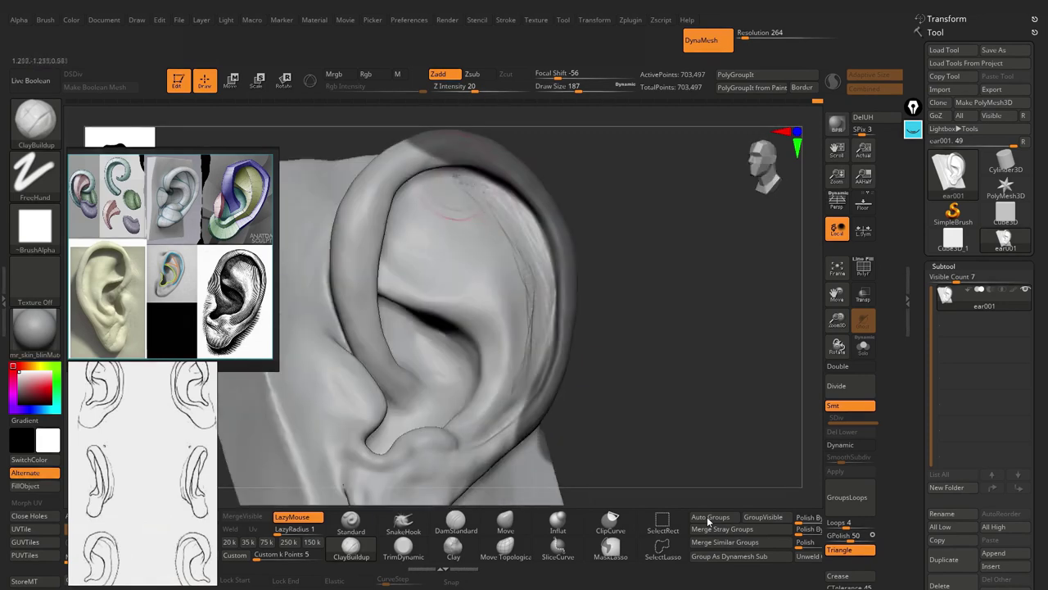
{"action": "key", "text": "shift"}
{"action": "key", "text": "ctrl+shift"}
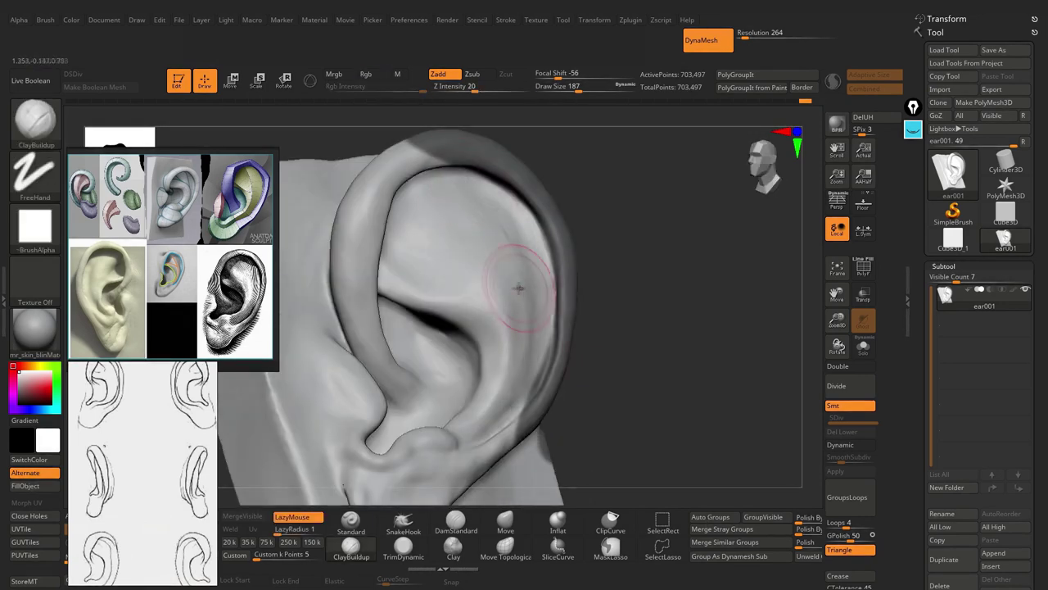
{"action": "mouse_move", "coordinate": [510, 276]}
{"action": "right_mouse_down"}
{"action": "mouse_move", "coordinate": [325, 174]}
{"action": "mouse_move", "coordinate": [533, 234]}
{"action": "mouse_move", "coordinate": [537, 250]}
{"action": "mouse_move", "coordinate": [479, 234]}
{"action": "right_mouse_up"}
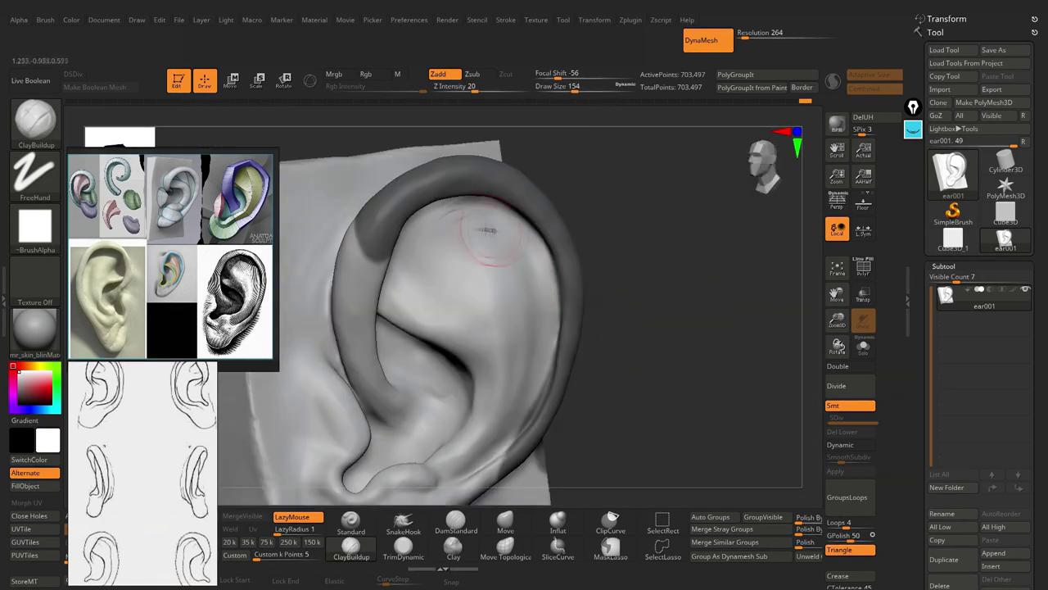
{"action": "right_click_drag", "start_coordinate": [509, 316], "coordinate": [491, 256]}
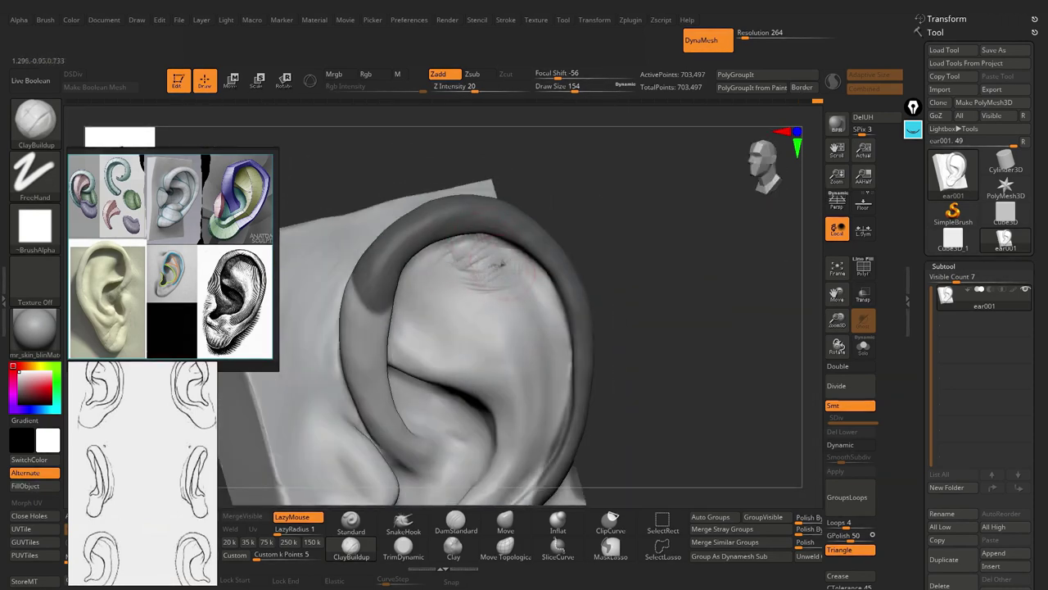
{"action": "mouse_move", "coordinate": [495, 305]}
{"action": "right_mouse_down"}
{"action": "mouse_move", "coordinate": [418, 280]}
{"action": "mouse_move", "coordinate": [385, 246]}
{"action": "right_mouse_up"}
{"action": "left_click_drag", "start_coordinate": [410, 131], "coordinate": [401, 361], "text": "ctrl+shift"}
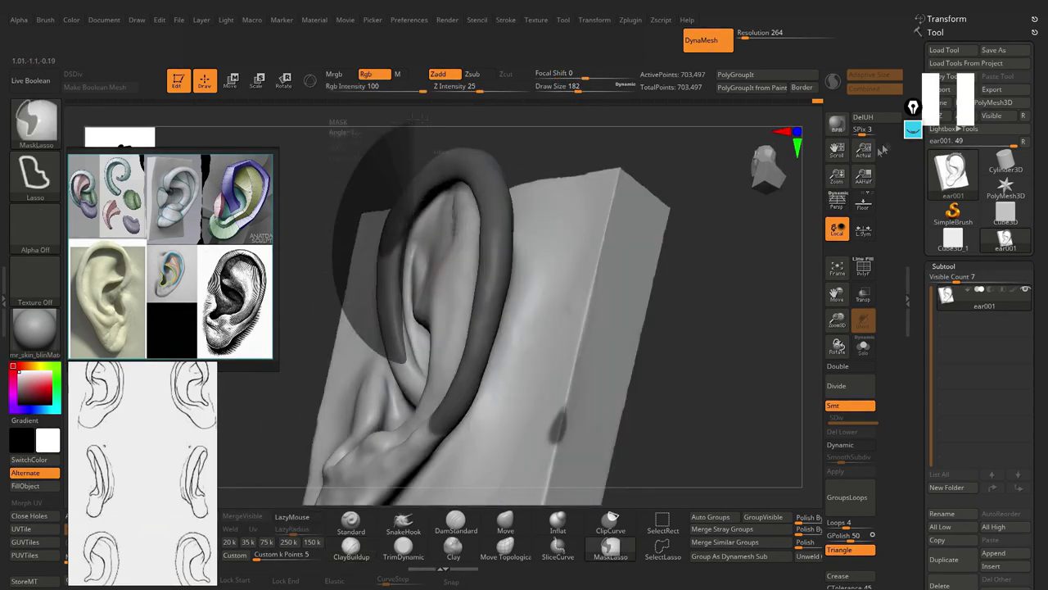
{"action": "left_click", "coordinate": [913, 107]}
{"action": "left_click", "coordinate": [913, 243]}
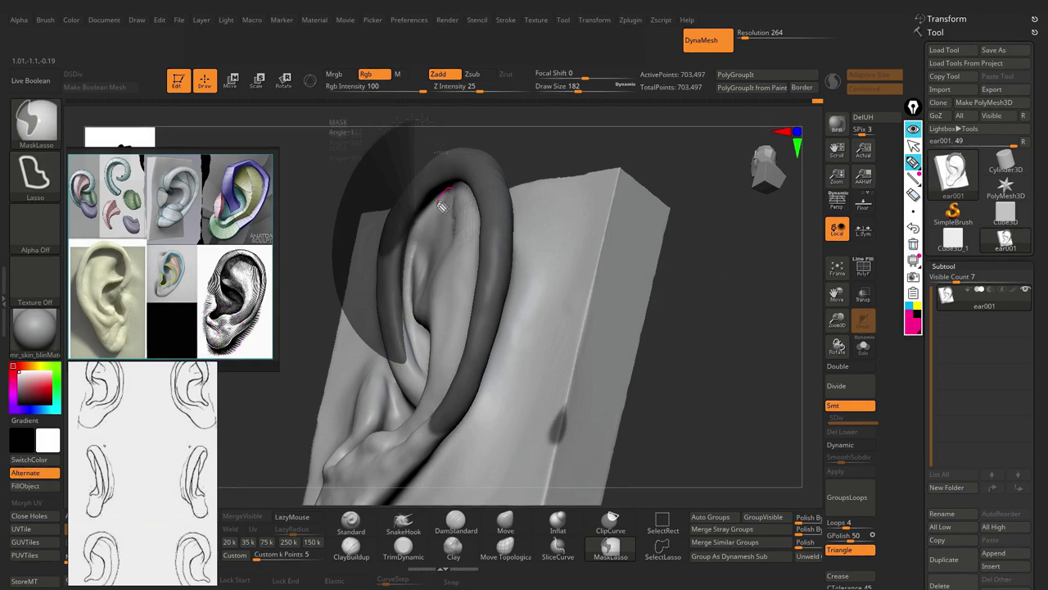
{"action": "left_click_drag", "start_coordinate": [436, 340], "coordinate": [446, 188]}
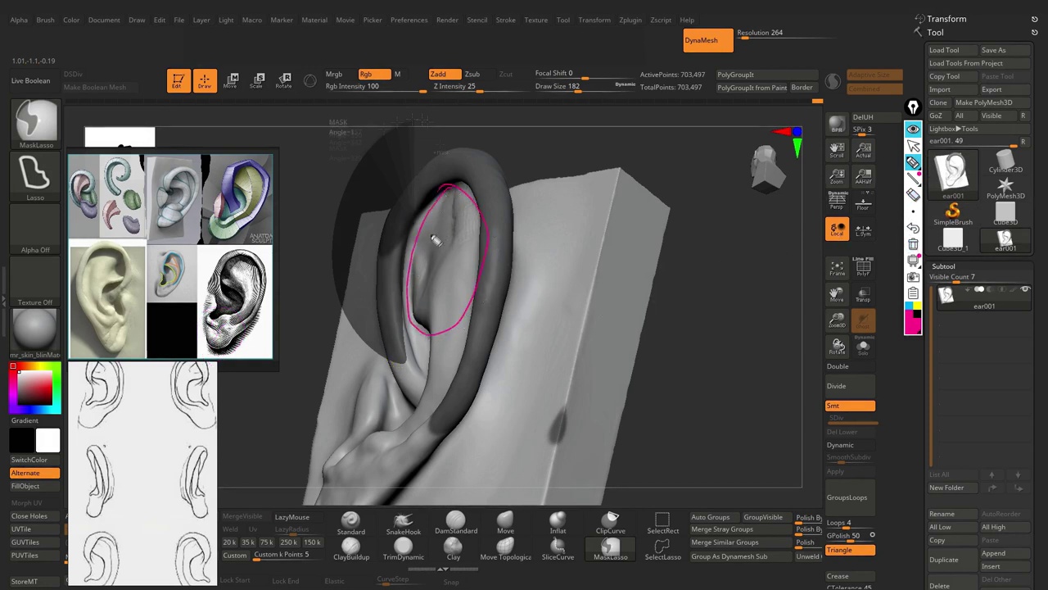
{"action": "left_click_drag", "start_coordinate": [432, 230], "coordinate": [421, 305]}
{"action": "left_click_drag", "start_coordinate": [453, 204], "coordinate": [439, 264]}
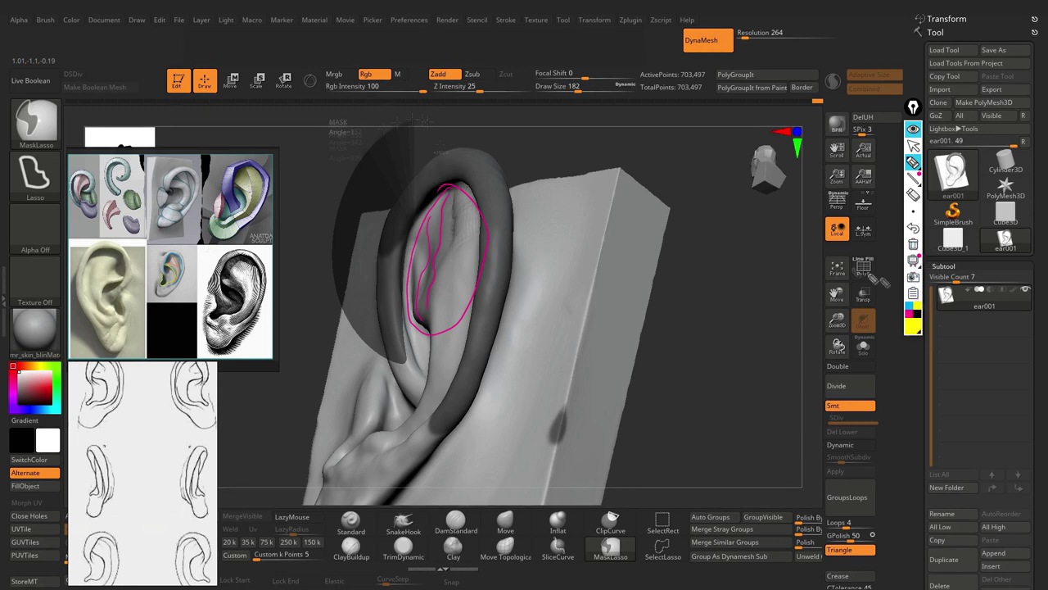
{"action": "left_click", "coordinate": [913, 244]}
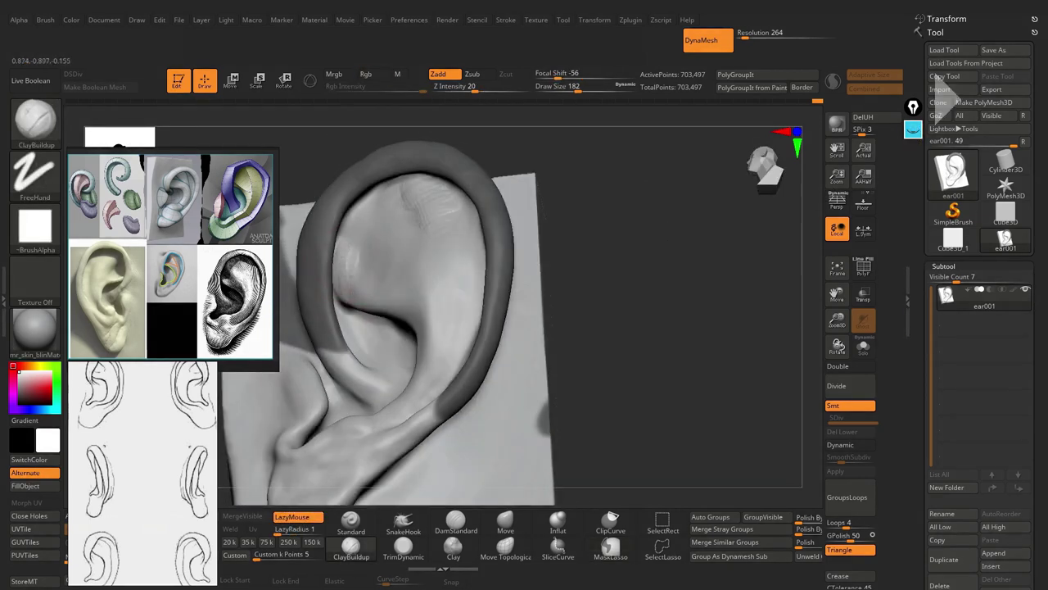
{"action": "scroll", "coordinate": [347, 262], "scroll_direction": "up", "scroll_amount": 3}
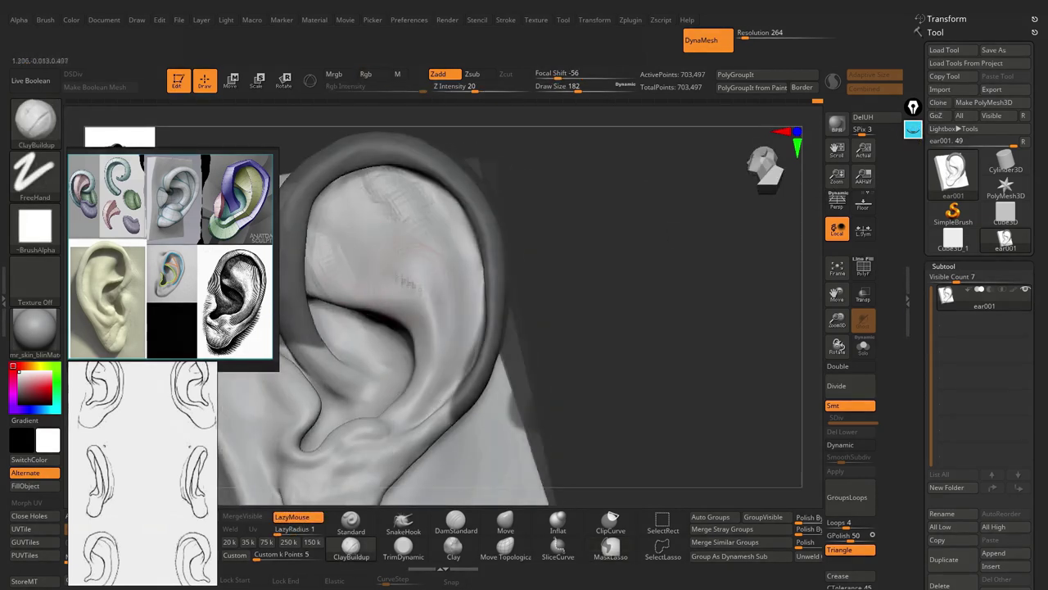
- Carve and deepen a dark crease in the ear's inner bowl
{"action": "right_click_drag", "start_coordinate": [352, 262], "coordinate": [376, 270]}
{"action": "right_click_drag", "start_coordinate": [409, 238], "coordinate": [374, 240]}
{"action": "left_click_drag", "start_coordinate": [360, 266], "coordinate": [437, 289], "text": "alt"}
{"action": "mouse_move", "coordinate": [437, 290]}
{"action": "right_mouse_down"}
{"action": "mouse_move", "coordinate": [394, 269]}
{"action": "mouse_move", "coordinate": [336, 286]}
{"action": "mouse_move", "coordinate": [369, 278]}
{"action": "mouse_move", "coordinate": [389, 290]}
{"action": "mouse_move", "coordinate": [410, 274]}
{"action": "right_mouse_up"}
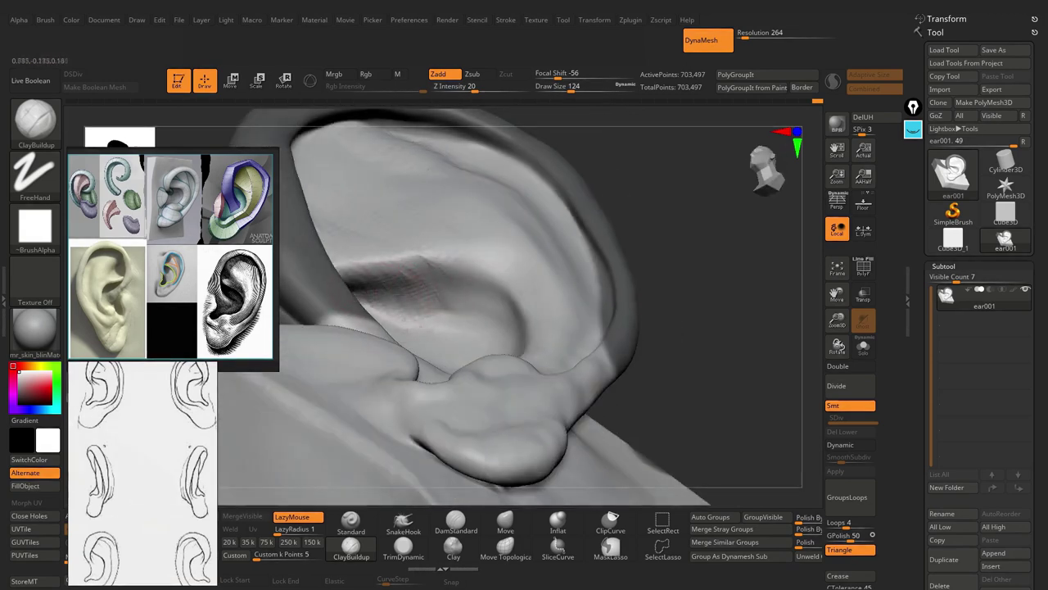
{"action": "mouse_move", "coordinate": [458, 309]}
{"action": "right_mouse_down"}
{"action": "mouse_move", "coordinate": [493, 340]}
{"action": "mouse_move", "coordinate": [422, 243]}
{"action": "mouse_move", "coordinate": [503, 269]}
{"action": "mouse_move", "coordinate": [518, 304]}
{"action": "mouse_move", "coordinate": [575, 328]}
{"action": "mouse_move", "coordinate": [530, 330]}
{"action": "mouse_move", "coordinate": [516, 252]}
{"action": "mouse_move", "coordinate": [483, 251]}
{"action": "mouse_move", "coordinate": [494, 283]}
{"action": "mouse_move", "coordinate": [513, 295]}
{"action": "right_mouse_up"}
- Adjust the lobe with Move at sizes 97–132, then build up the ridge beside it with ClayBuildup
{"action": "left_click", "coordinate": [506, 521]}
{"action": "mouse_move", "coordinate": [491, 344]}
{"action": "right_mouse_down"}
{"action": "mouse_move", "coordinate": [503, 234]}
{"action": "mouse_move", "coordinate": [499, 397]}
{"action": "mouse_move", "coordinate": [492, 381]}
{"action": "mouse_move", "coordinate": [506, 355]}
{"action": "mouse_move", "coordinate": [483, 369]}
{"action": "mouse_move", "coordinate": [488, 390]}
{"action": "right_mouse_up"}
{"action": "key", "text": "bracketleft"}
{"action": "key", "text": "bracketleft"}
{"action": "key", "text": "bracketright"}
{"action": "key", "text": "bracketright"}
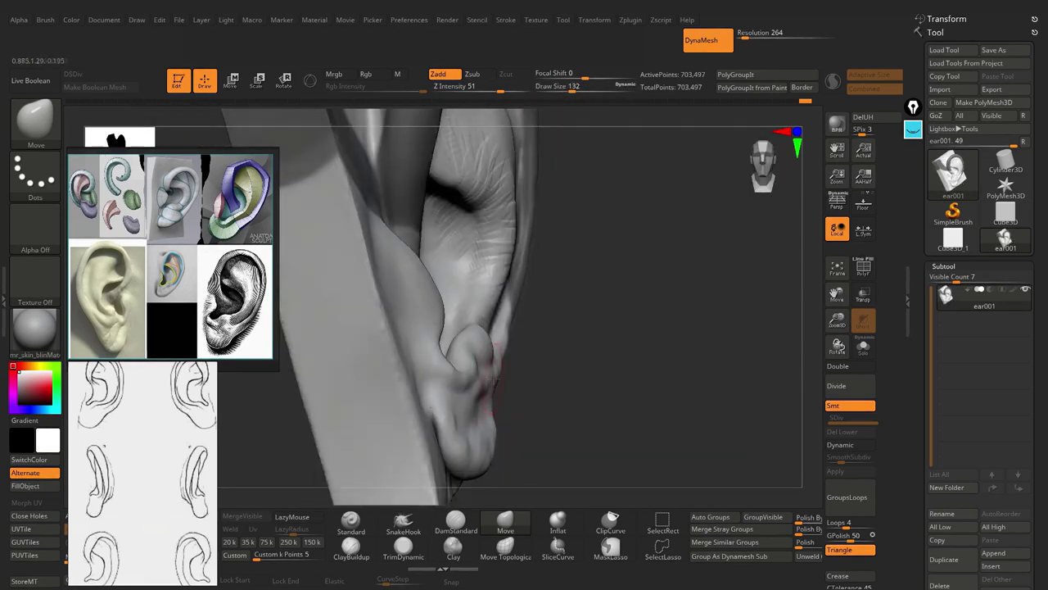
{"action": "right_click_drag", "start_coordinate": [486, 278], "coordinate": [414, 490], "text": "alt"}
{"action": "left_click", "coordinate": [351, 545]}
{"action": "mouse_move", "coordinate": [407, 367]}
{"action": "right_mouse_down"}
{"action": "mouse_move", "coordinate": [503, 368]}
{"action": "mouse_move", "coordinate": [531, 350]}
{"action": "right_mouse_up"}
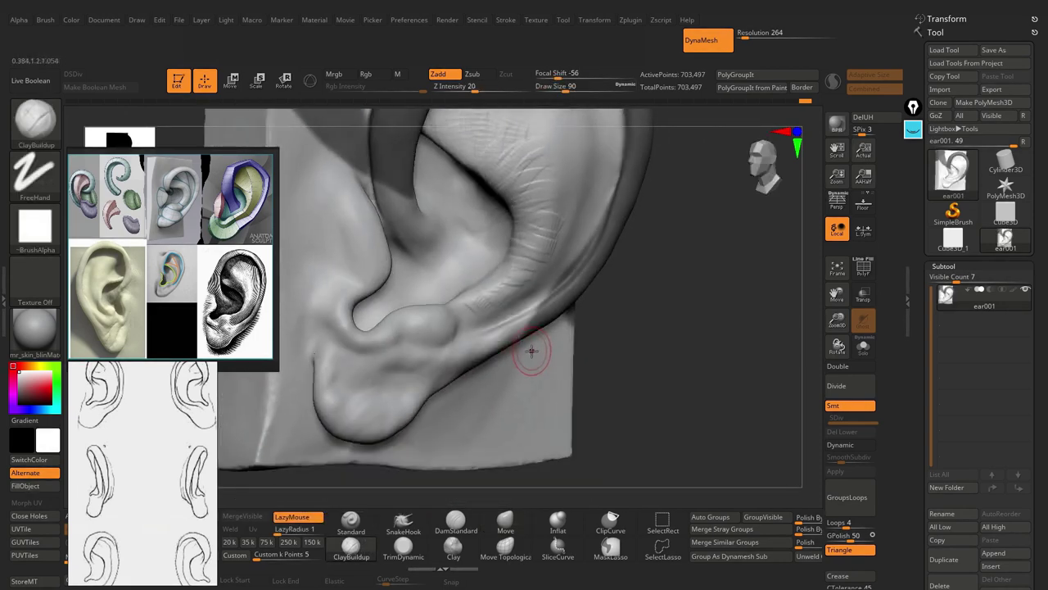
{"action": "left_click_drag", "start_coordinate": [509, 309], "coordinate": [462, 314]}
{"action": "right_click_drag", "start_coordinate": [491, 309], "coordinate": [490, 300], "text": "ctrl"}
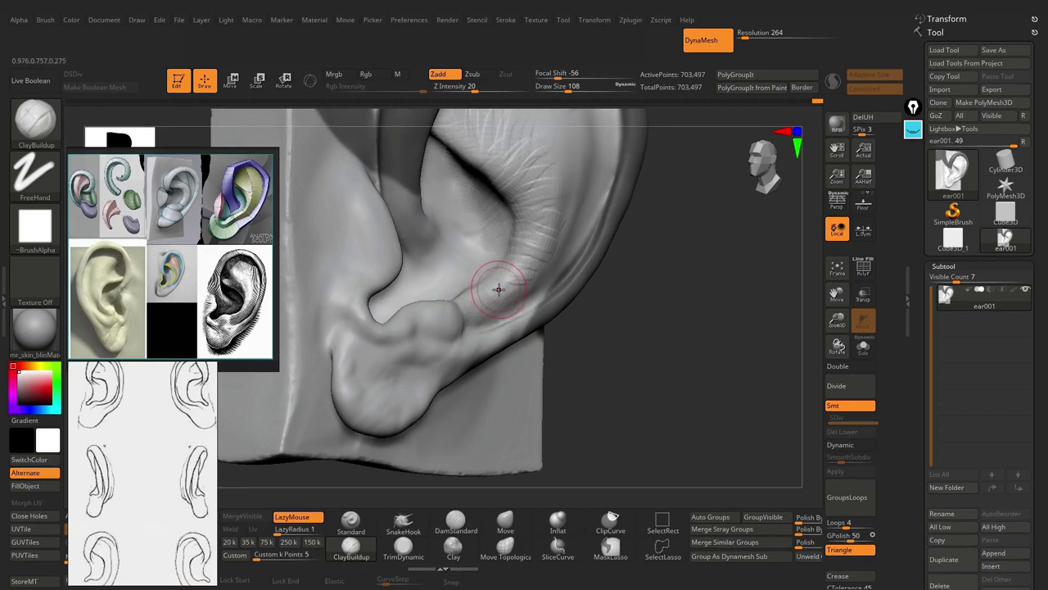
{"action": "mouse_move", "coordinate": [499, 290]}
{"action": "right_mouse_down"}
{"action": "mouse_move", "coordinate": [504, 270]}
{"action": "mouse_move", "coordinate": [579, 252]}
{"action": "mouse_move", "coordinate": [565, 294]}
{"action": "mouse_move", "coordinate": [483, 310]}
{"action": "mouse_move", "coordinate": [500, 295]}
{"action": "right_mouse_up"}
- Alternate Standard and ClayBuildup for wrinkle lines, ending on Standard at size 44
{"action": "key", "text": "b"}
{"action": "key", "text": "s"}
{"action": "key", "text": "t"}
{"action": "key", "text": "b"}
{"action": "key", "text": "c"}
{"action": "key", "text": "b"}
{"action": "key", "text": "b"}
{"action": "key", "text": "s"}
{"action": "key", "text": "t"}
{"action": "key", "text": "space"}
{"action": "left_click_drag", "start_coordinate": [574, 288], "coordinate": [580, 289]}
{"action": "right_click_drag", "start_coordinate": [500, 295], "coordinate": [594, 303]}
{"action": "mouse_move", "coordinate": [524, 250]}
{"action": "right_mouse_down"}
{"action": "mouse_move", "coordinate": [556, 286]}
{"action": "mouse_move", "coordinate": [519, 192]}
{"action": "mouse_move", "coordinate": [533, 292]}
{"action": "mouse_move", "coordinate": [518, 400]}
{"action": "mouse_move", "coordinate": [491, 385]}
{"action": "mouse_move", "coordinate": [466, 410]}
{"action": "mouse_move", "coordinate": [549, 303]}
{"action": "right_mouse_up"}
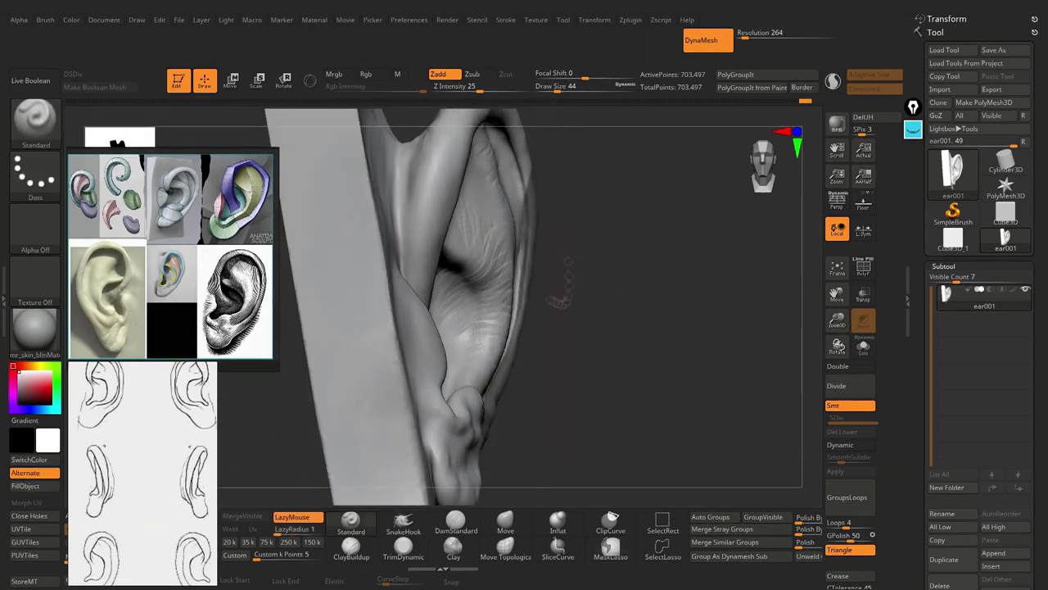
- Orbit until the helix rim fills the view, trying Move before returning to ClayBuildup
{"action": "mouse_move", "coordinate": [513, 242]}
{"action": "right_mouse_down"}
{"action": "mouse_move", "coordinate": [503, 222]}
{"action": "mouse_move", "coordinate": [528, 201]}
{"action": "mouse_move", "coordinate": [498, 295]}
{"action": "mouse_move", "coordinate": [524, 283]}
{"action": "mouse_move", "coordinate": [462, 245]}
{"action": "right_mouse_up"}
{"action": "right_click_drag", "start_coordinate": [528, 286], "coordinate": [432, 283]}
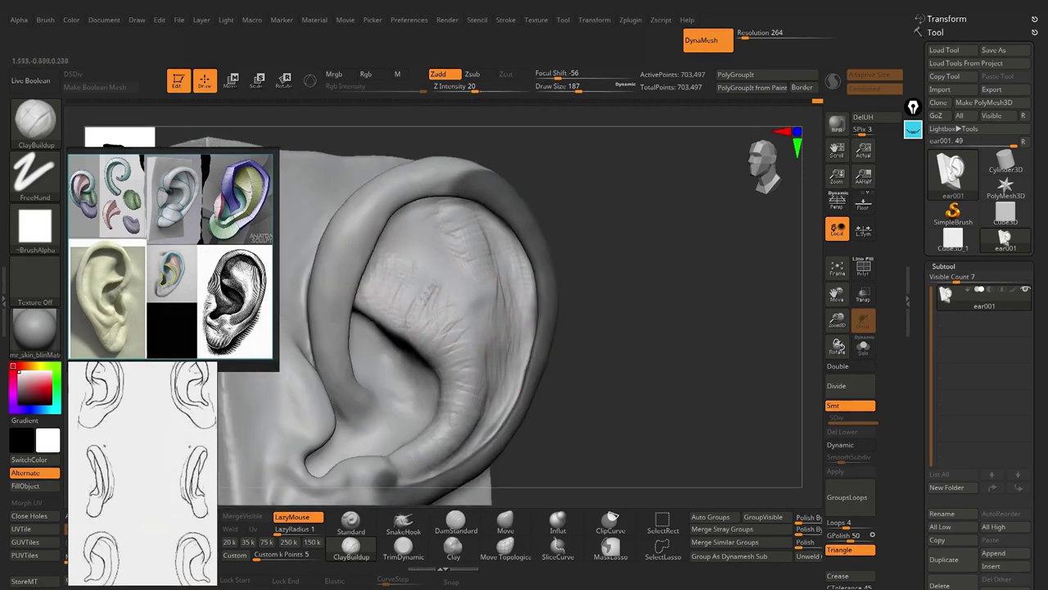
{"action": "mouse_move", "coordinate": [449, 346]}
{"action": "right_mouse_down"}
{"action": "mouse_move", "coordinate": [413, 340]}
{"action": "mouse_move", "coordinate": [449, 327]}
{"action": "mouse_move", "coordinate": [449, 283]}
{"action": "right_mouse_up"}
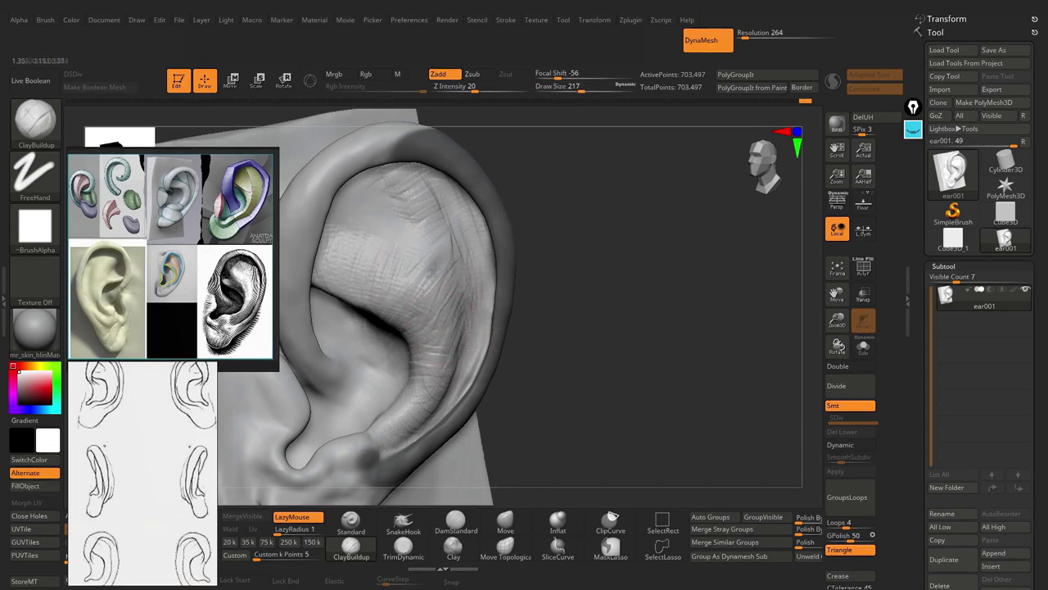
{"action": "left_click", "coordinate": [505, 521]}
{"action": "key", "text": "b"}
{"action": "key", "text": "c"}
{"action": "key", "text": "b"}
{"action": "mouse_move", "coordinate": [395, 319]}
{"action": "right_mouse_down"}
{"action": "mouse_move", "coordinate": [429, 295]}
{"action": "mouse_move", "coordinate": [417, 365]}
{"action": "mouse_move", "coordinate": [426, 270]}
{"action": "right_mouse_up"}
- Lasso-mask over the ear and work the rim underside from a closer side view
{"action": "left_click_drag", "start_coordinate": [442, 262], "coordinate": [283, 147], "text": "ctrl"}
{"action": "mouse_move", "coordinate": [426, 328]}
{"action": "right_mouse_down"}
{"action": "mouse_move", "coordinate": [483, 303]}
{"action": "mouse_move", "coordinate": [500, 315]}
{"action": "right_mouse_up"}
{"action": "mouse_move", "coordinate": [309, 317]}
{"action": "right_mouse_down"}
{"action": "mouse_move", "coordinate": [342, 306]}
{"action": "mouse_move", "coordinate": [323, 311]}
{"action": "mouse_move", "coordinate": [330, 323]}
{"action": "mouse_move", "coordinate": [404, 360]}
{"action": "mouse_move", "coordinate": [360, 280]}
{"action": "mouse_move", "coordinate": [524, 241]}
{"action": "mouse_move", "coordinate": [472, 290]}
{"action": "mouse_move", "coordinate": [482, 263]}
{"action": "mouse_move", "coordinate": [438, 270]}
{"action": "right_mouse_up"}
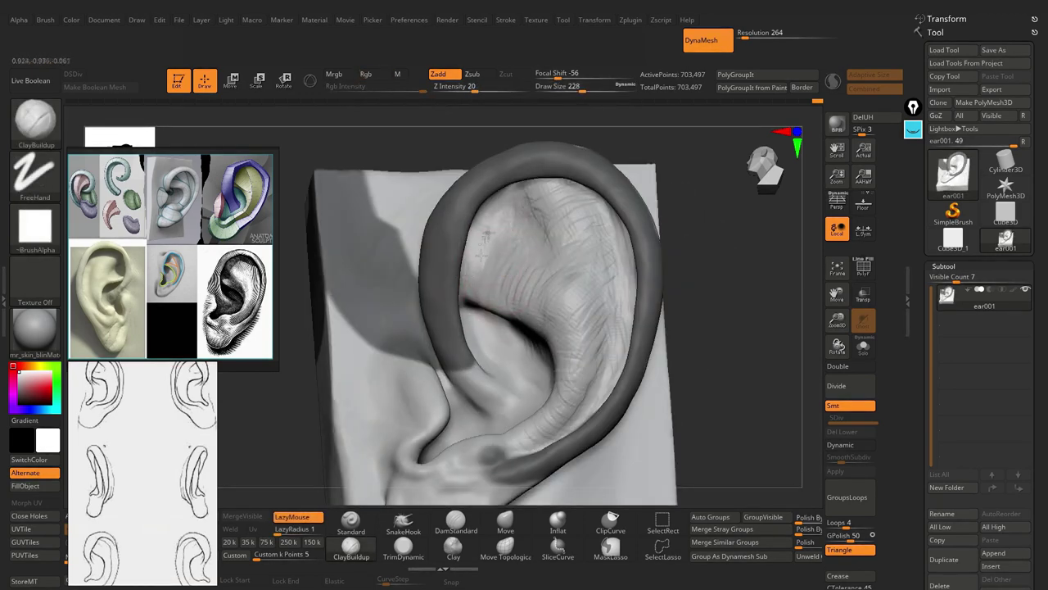
{"action": "left_click_drag", "start_coordinate": [534, 276], "coordinate": [459, 274]}
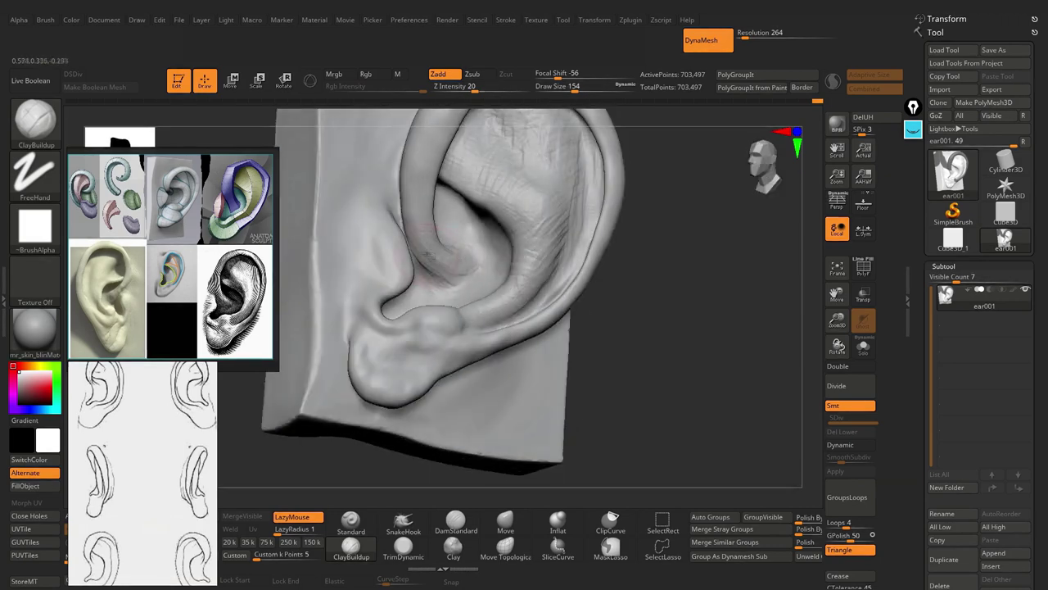
- Smooth the stray scratchy marks on the helix rim at brush size 128
{"action": "key", "text": "s"}
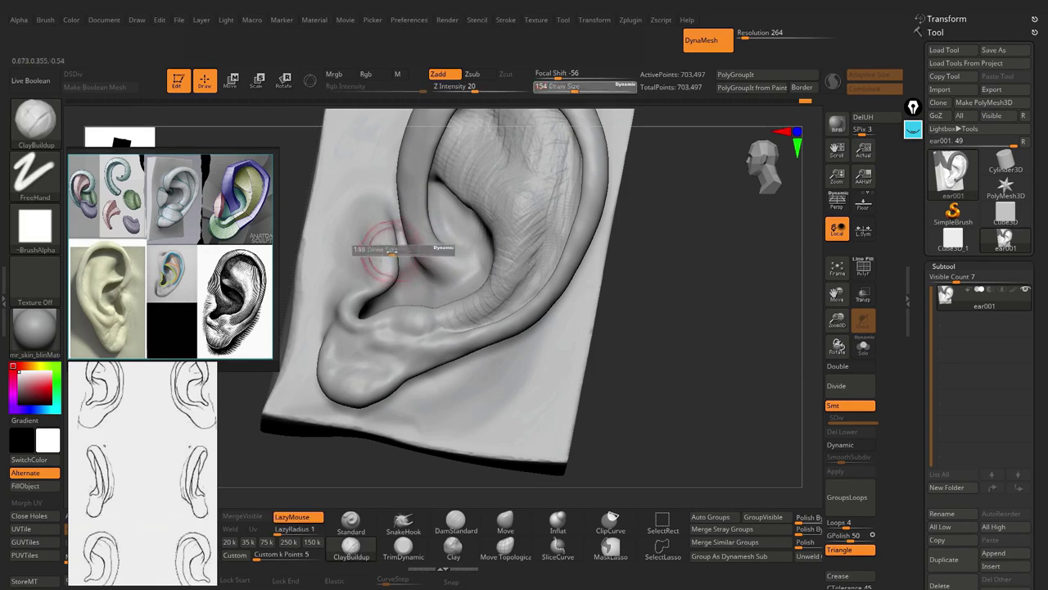
{"action": "left_click_drag", "start_coordinate": [389, 252], "coordinate": [379, 253]}
{"action": "left_click_drag", "start_coordinate": [607, 244], "coordinate": [618, 271], "text": "shift"}
{"action": "left_click_drag", "start_coordinate": [500, 287], "coordinate": [565, 262]}
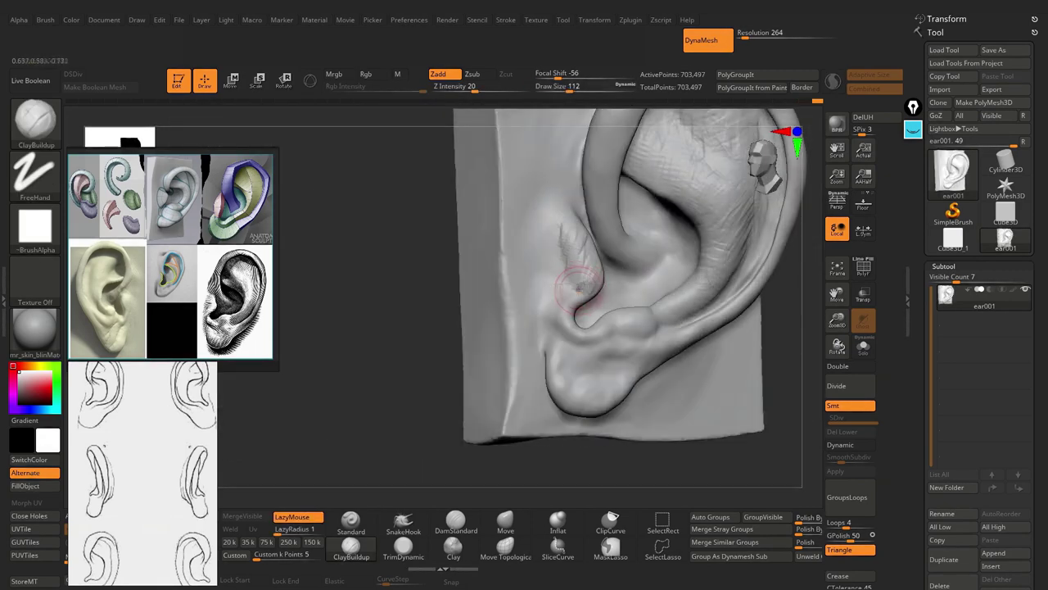
- At brush size 104, stroke fine vertical hatch wrinkles down the earlobe front
{"action": "key", "text": "bracketleft"}
{"action": "key", "text": "bracketleft"}
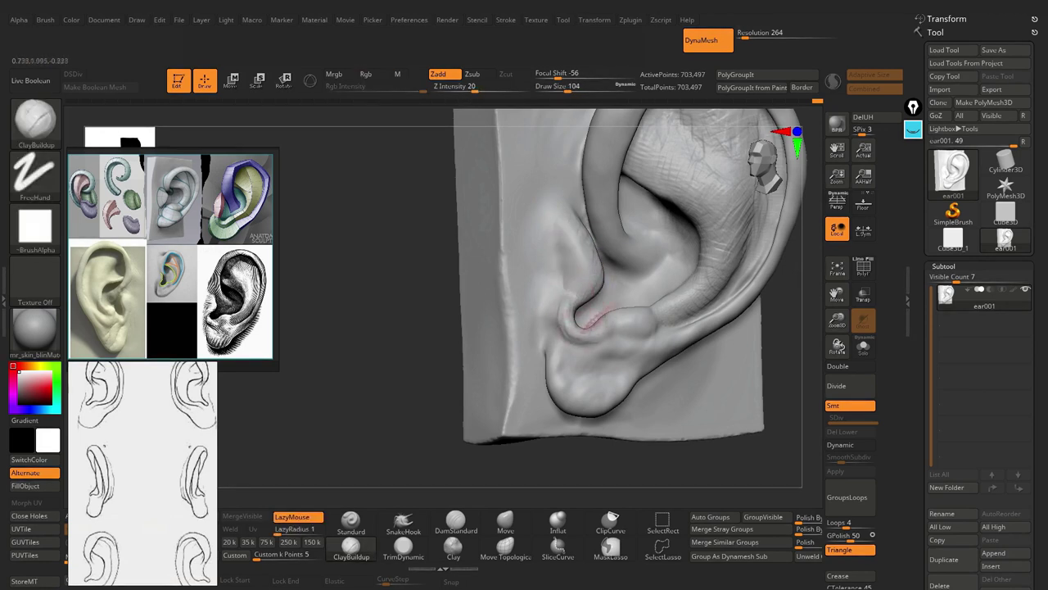
{"action": "left_click_drag", "start_coordinate": [589, 320], "coordinate": [583, 324]}
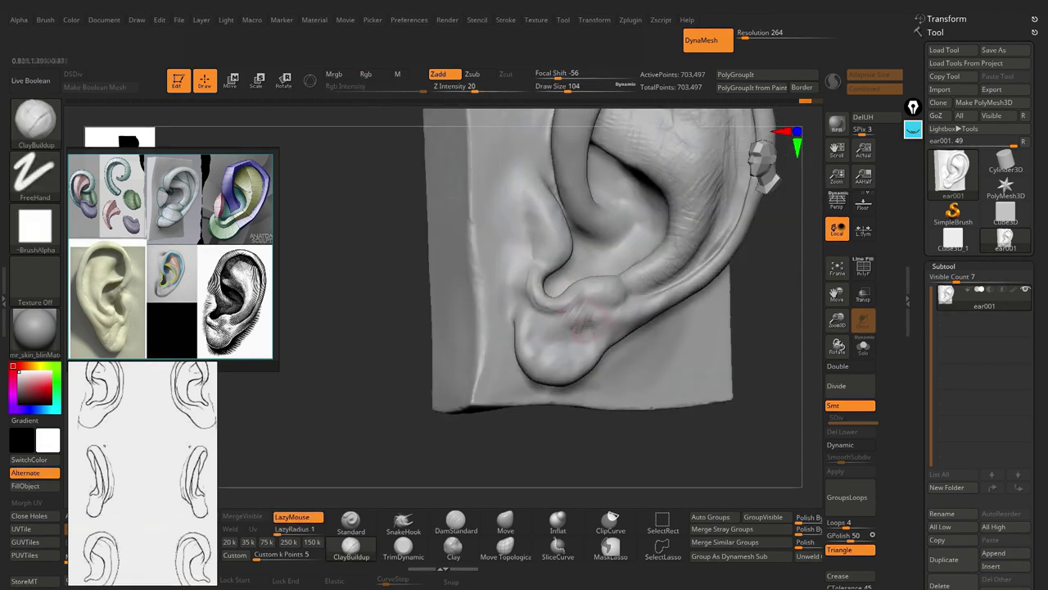
{"action": "left_click_drag", "start_coordinate": [565, 334], "coordinate": [537, 331]}
{"action": "left_click_drag", "start_coordinate": [377, 369], "coordinate": [360, 295]}
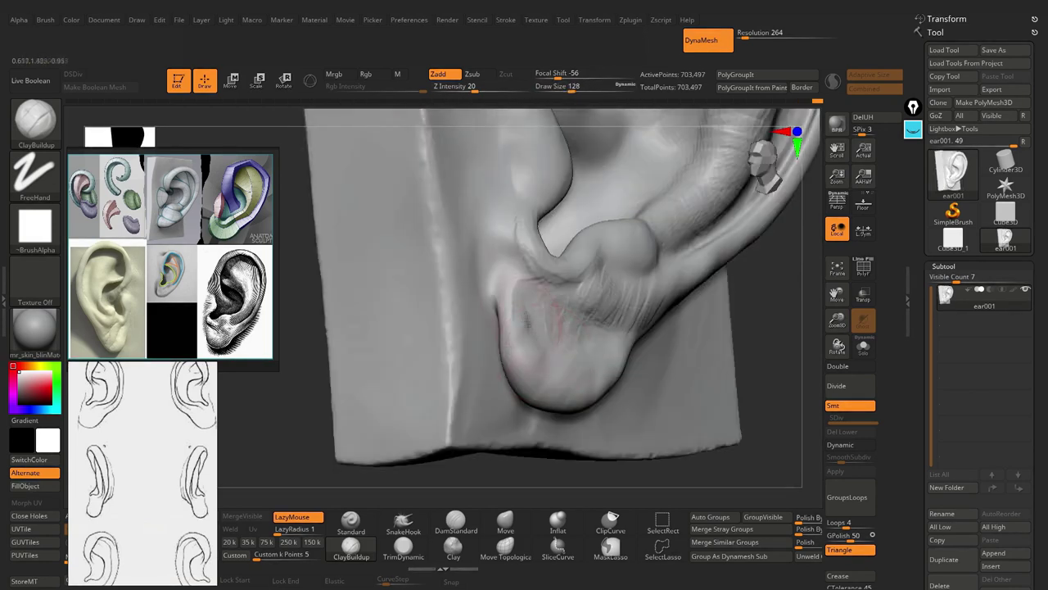
{"action": "left_click_drag", "start_coordinate": [523, 291], "coordinate": [519, 352]}
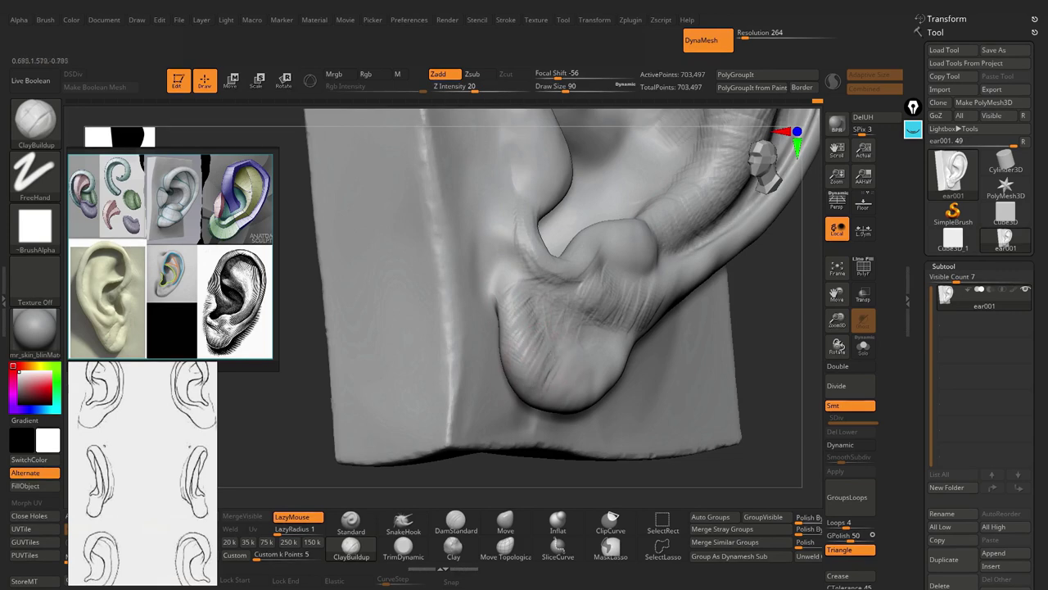
{"action": "mouse_move", "coordinate": [549, 375]}
{"action": "right_mouse_down"}
{"action": "mouse_move", "coordinate": [643, 368]}
{"action": "mouse_move", "coordinate": [502, 291]}
{"action": "mouse_move", "coordinate": [565, 354]}
{"action": "right_mouse_up"}
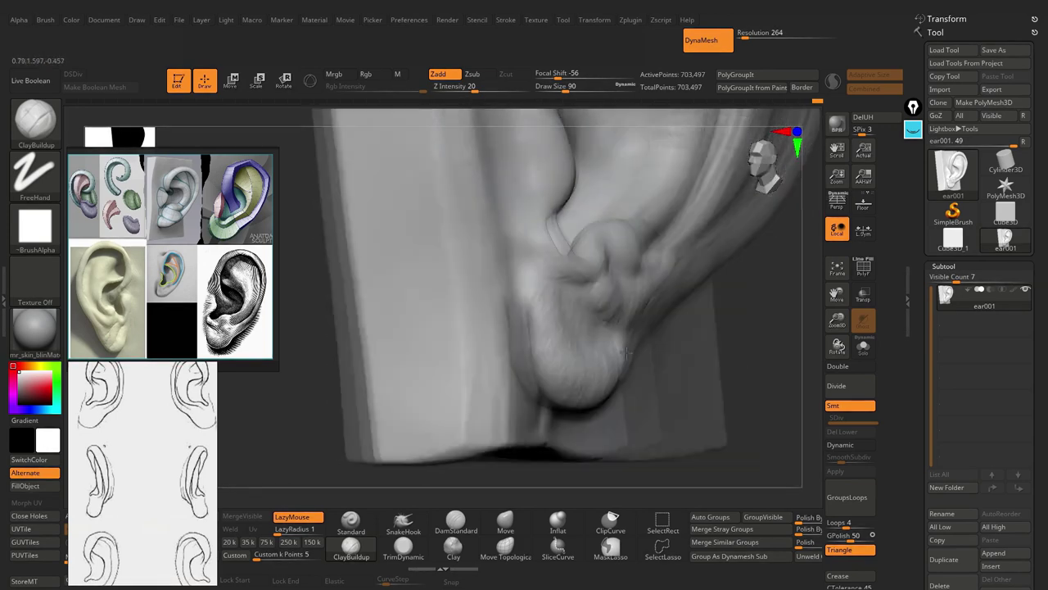
- Switch to the Standard brush, orbiting to view the lobe and helix
{"action": "key", "text": "ctrl"}
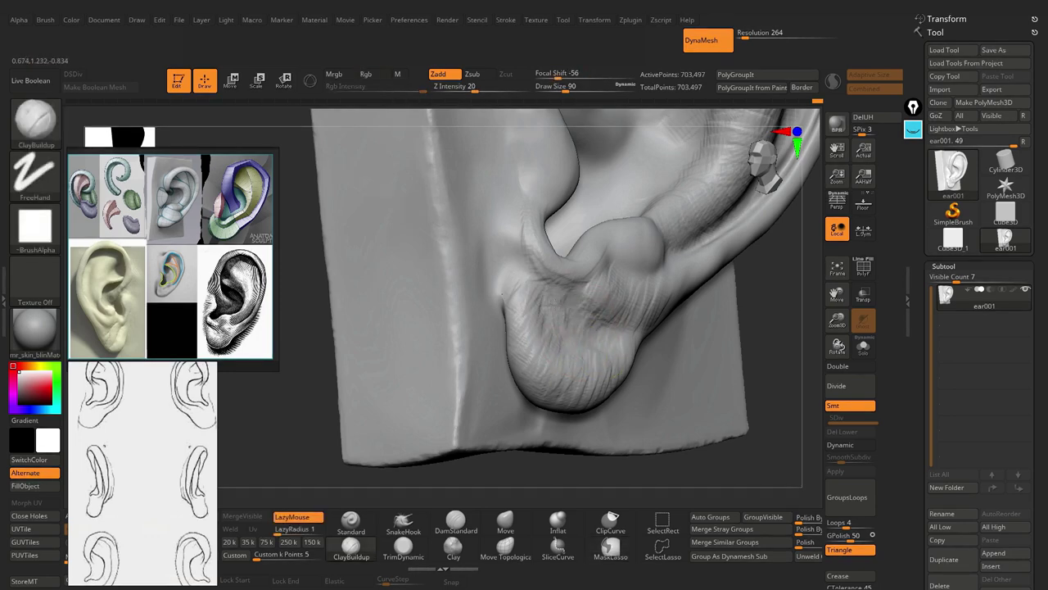
{"action": "mouse_move", "coordinate": [502, 291]}
{"action": "right_mouse_down"}
{"action": "mouse_move", "coordinate": [624, 315]}
{"action": "mouse_move", "coordinate": [709, 248]}
{"action": "mouse_move", "coordinate": [512, 250]}
{"action": "right_mouse_up"}
{"action": "key", "text": "b"}
{"action": "key", "text": "s"}
{"action": "key", "text": "t"}
{"action": "right_click_drag", "start_coordinate": [490, 315], "coordinate": [501, 282]}
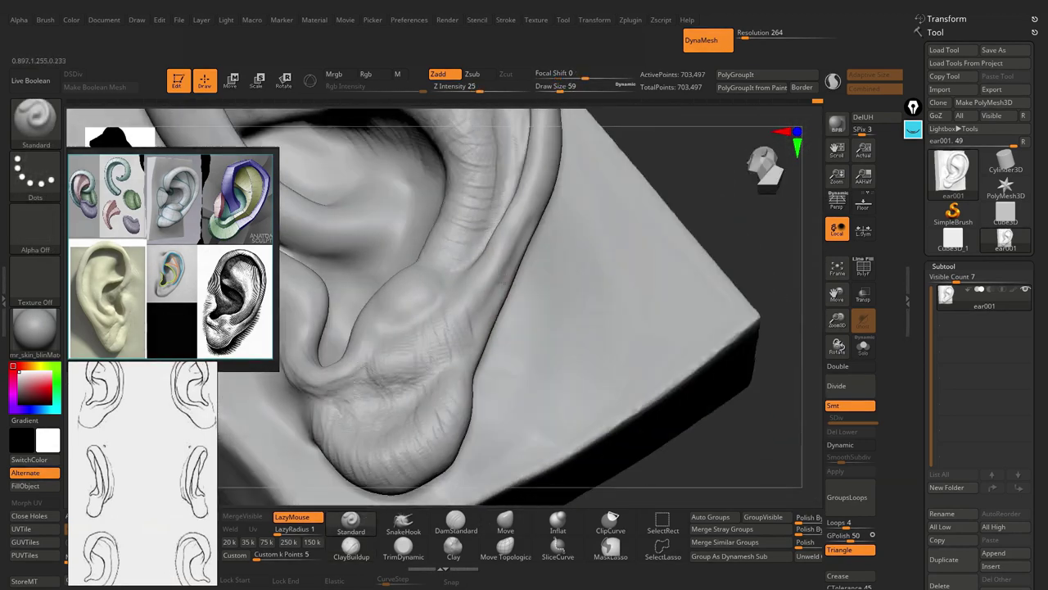
{"action": "key", "text": "bracketright"}
{"action": "mouse_move", "coordinate": [455, 360]}
{"action": "right_mouse_down"}
{"action": "mouse_move", "coordinate": [513, 315]}
{"action": "mouse_move", "coordinate": [467, 370]}
{"action": "mouse_move", "coordinate": [557, 206]}
{"action": "right_mouse_up"}
{"action": "key", "text": "bracketleft"}
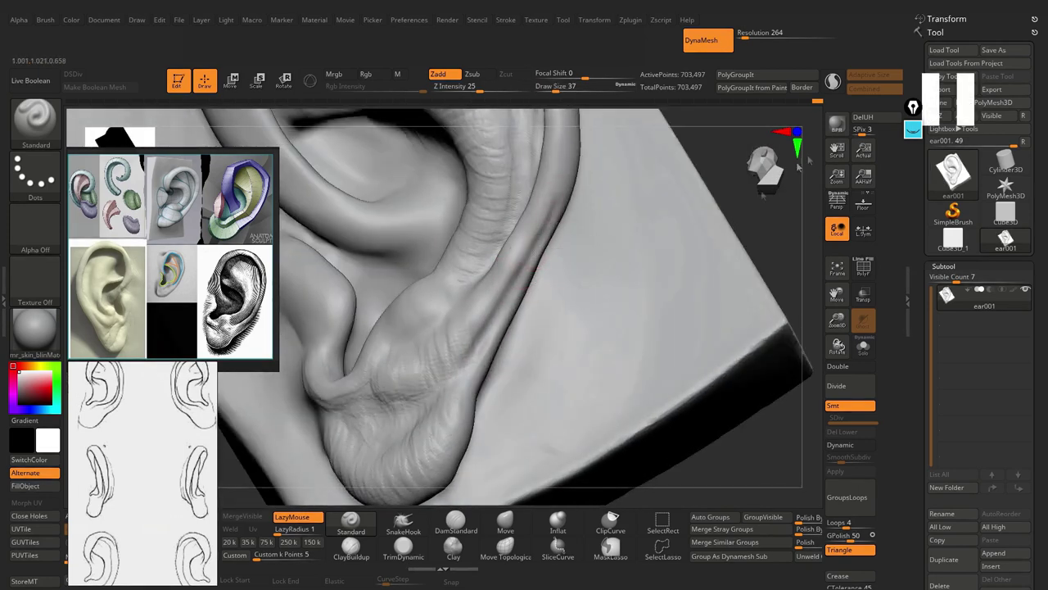
{"action": "left_click", "coordinate": [913, 129]}
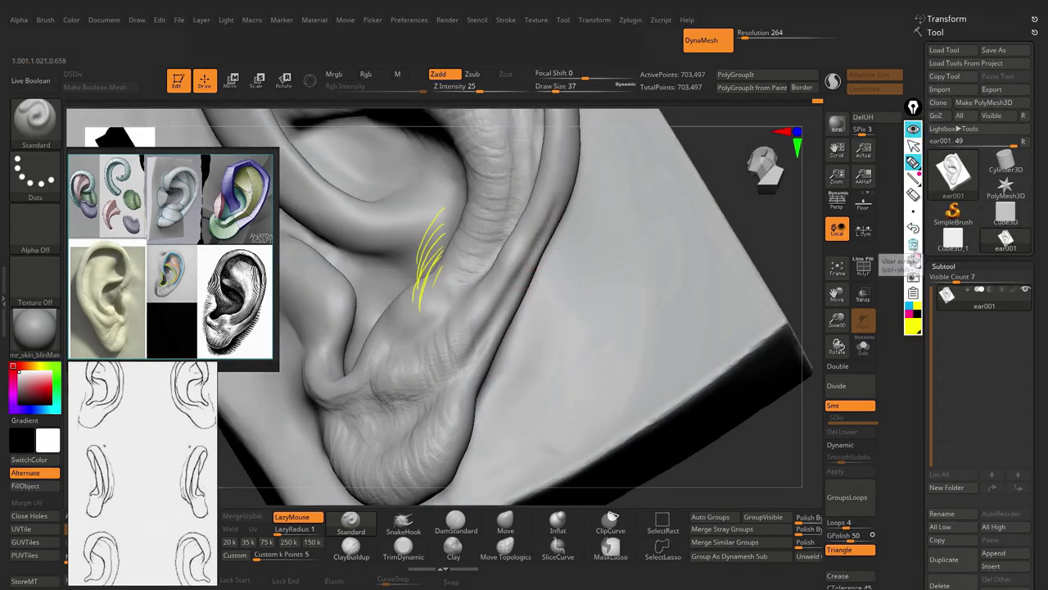
{"action": "left_click", "coordinate": [913, 244]}
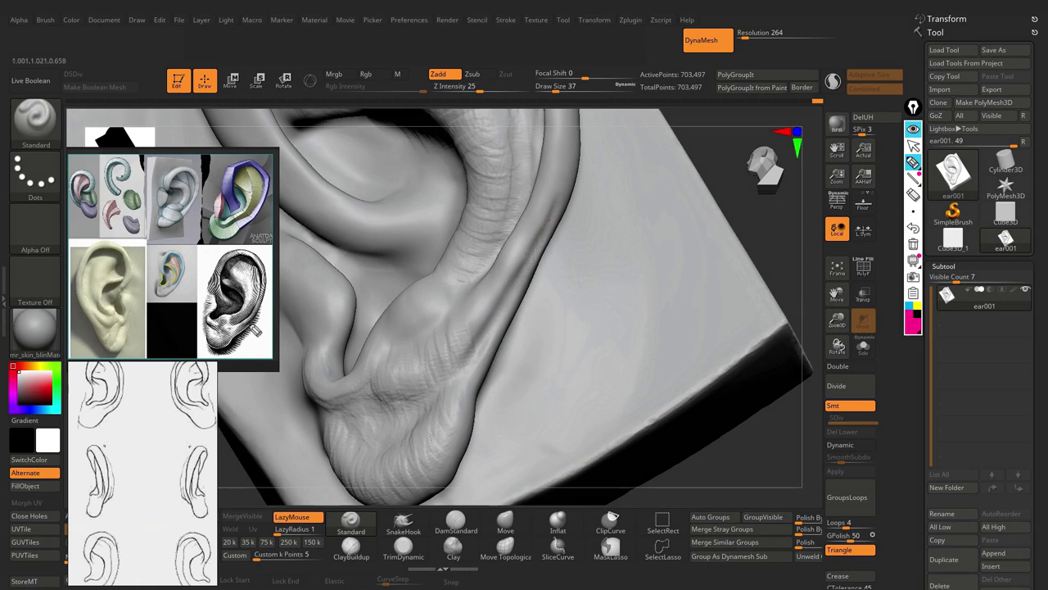
{"action": "left_click_drag", "start_coordinate": [262, 296], "coordinate": [232, 321]}
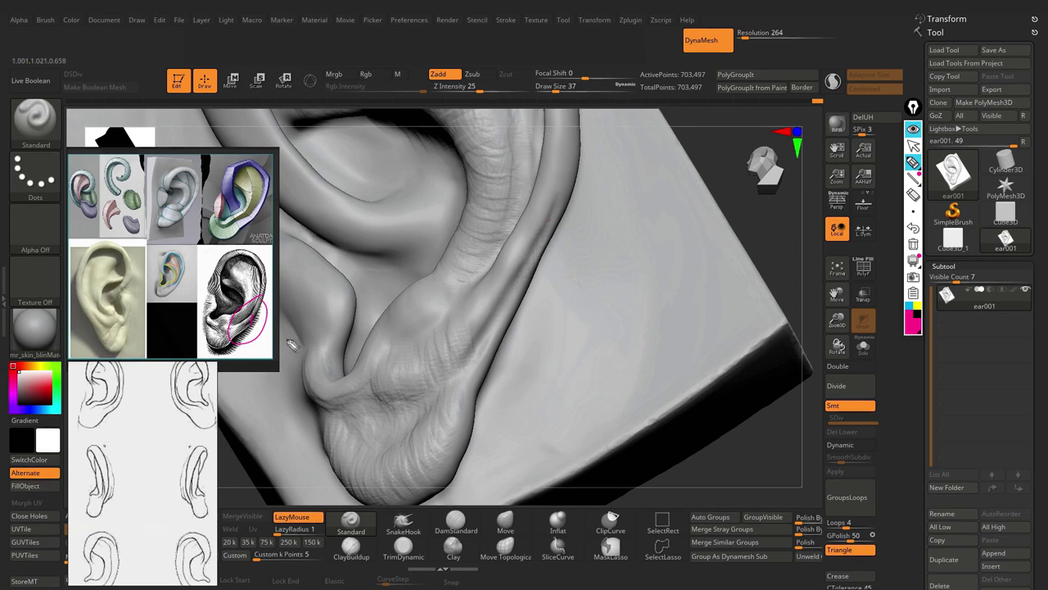
{"action": "left_click_drag", "start_coordinate": [304, 312], "coordinate": [303, 329]}
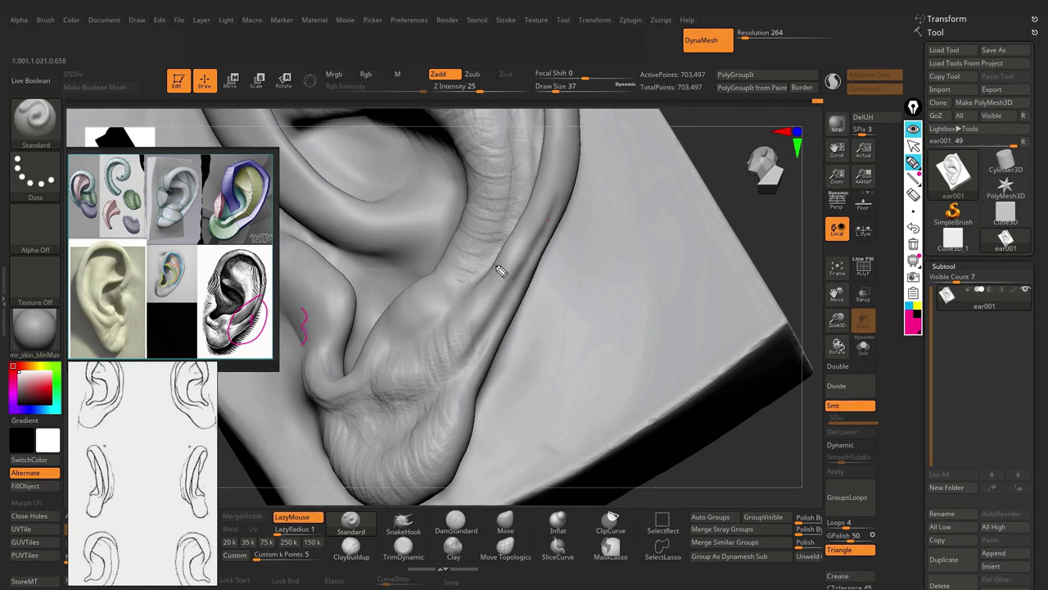
{"action": "left_click_drag", "start_coordinate": [507, 285], "coordinate": [511, 296]}
{"action": "left_click_drag", "start_coordinate": [254, 329], "coordinate": [264, 318]}
{"action": "left_click", "coordinate": [913, 141]}
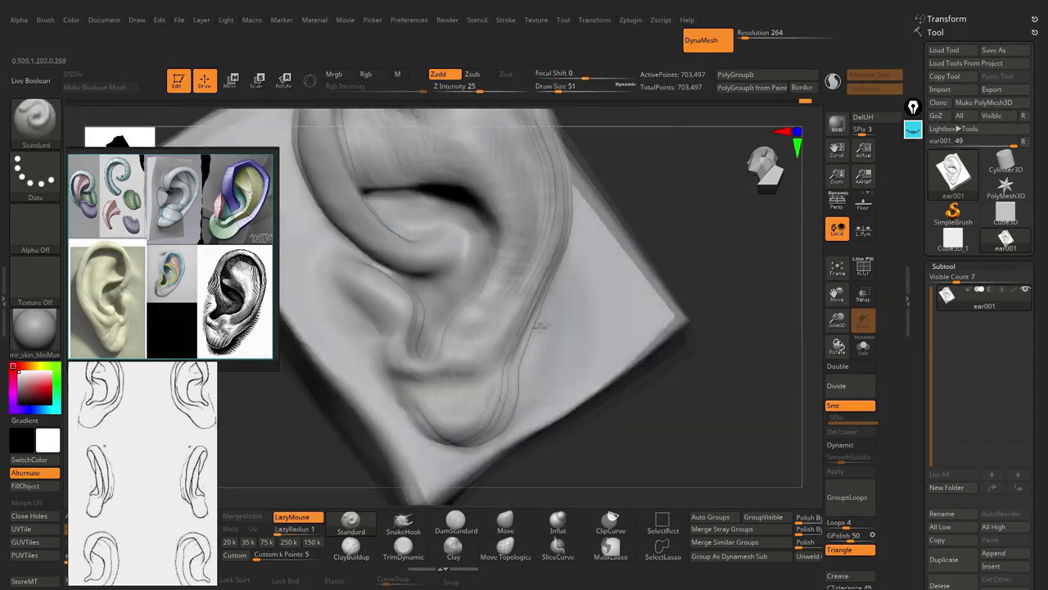
- Smooth the lobe wrinkles with an enlarged brush, orbiting around the ear's outer rim
{"action": "right_click_drag", "start_coordinate": [639, 309], "coordinate": [573, 344]}
{"action": "key", "text": "bracketright"}
{"action": "key", "text": "bracketright"}
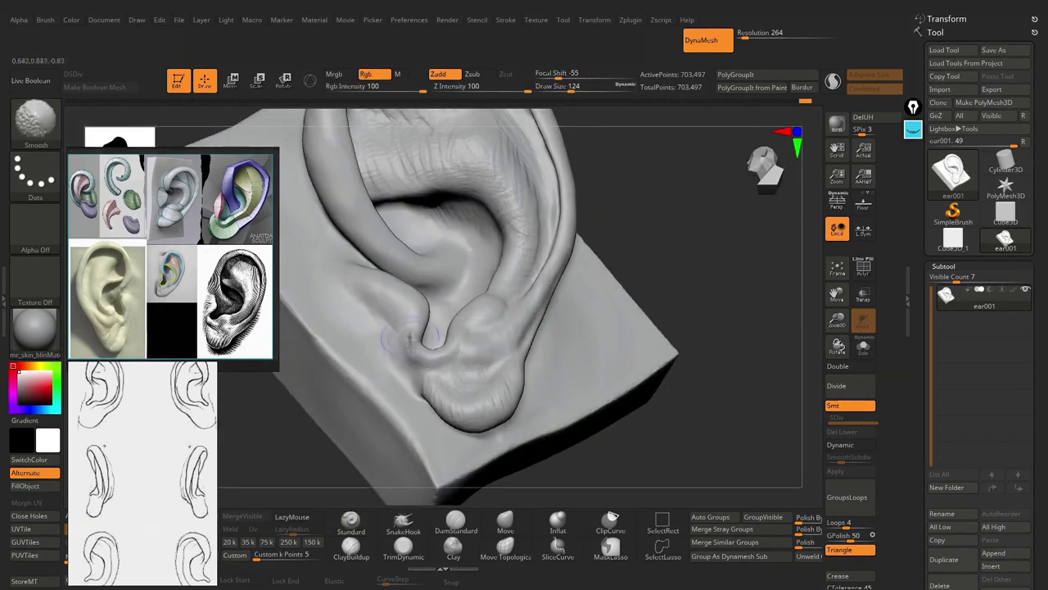
{"action": "right_click_drag", "start_coordinate": [451, 374], "coordinate": [409, 369]}
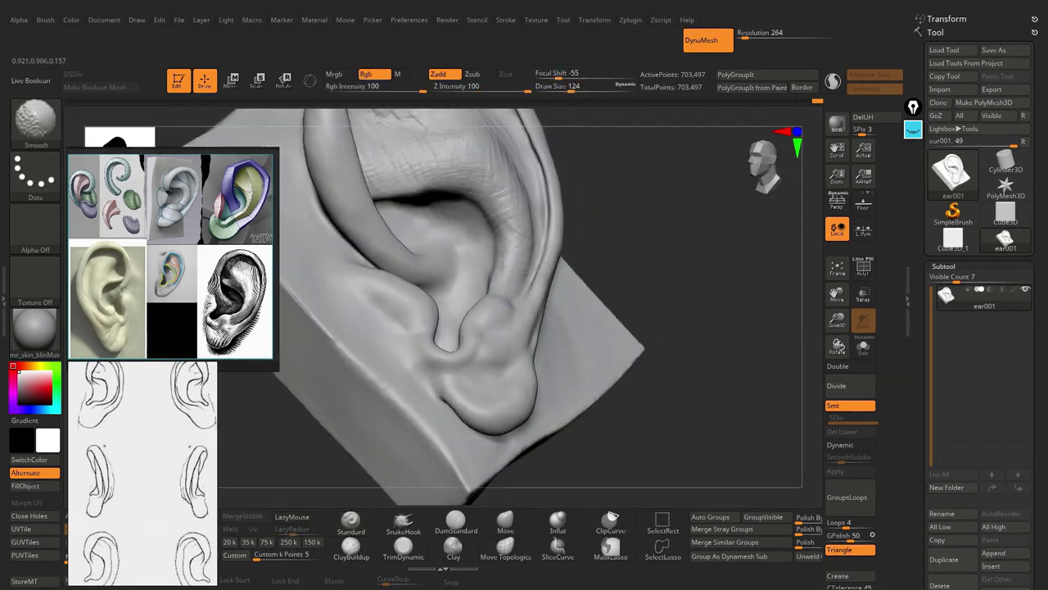
{"action": "mouse_move", "coordinate": [596, 176]}
{"action": "right_mouse_down"}
{"action": "mouse_move", "coordinate": [532, 264]}
{"action": "mouse_move", "coordinate": [439, 219]}
{"action": "mouse_move", "coordinate": [452, 191]}
{"action": "right_mouse_up"}
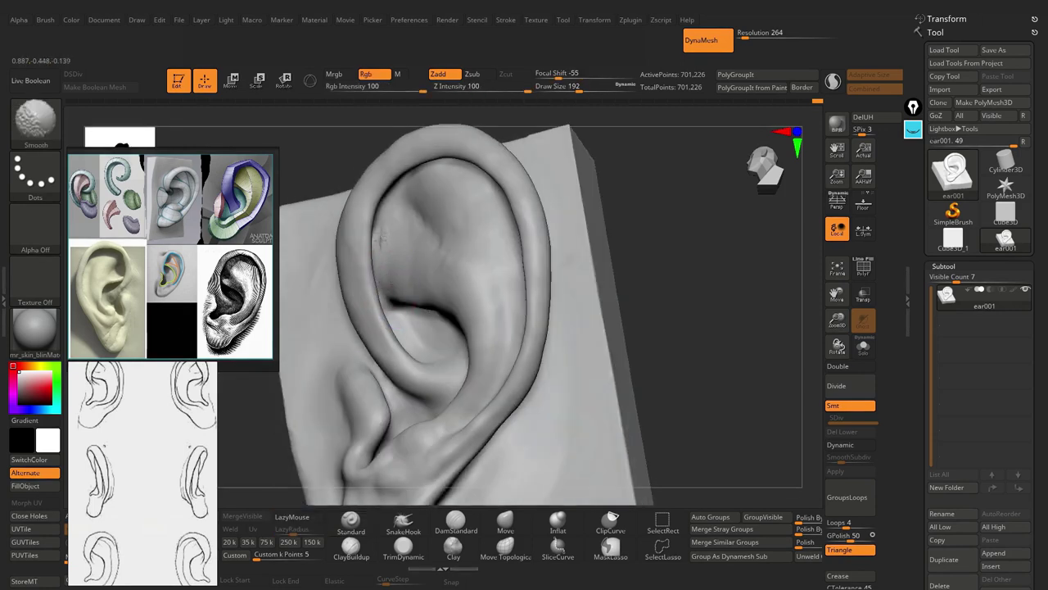
{"action": "mouse_move", "coordinate": [415, 250]}
{"action": "right_mouse_down"}
{"action": "mouse_move", "coordinate": [543, 235]}
{"action": "mouse_move", "coordinate": [483, 235]}
{"action": "mouse_move", "coordinate": [473, 193]}
{"action": "right_mouse_up"}
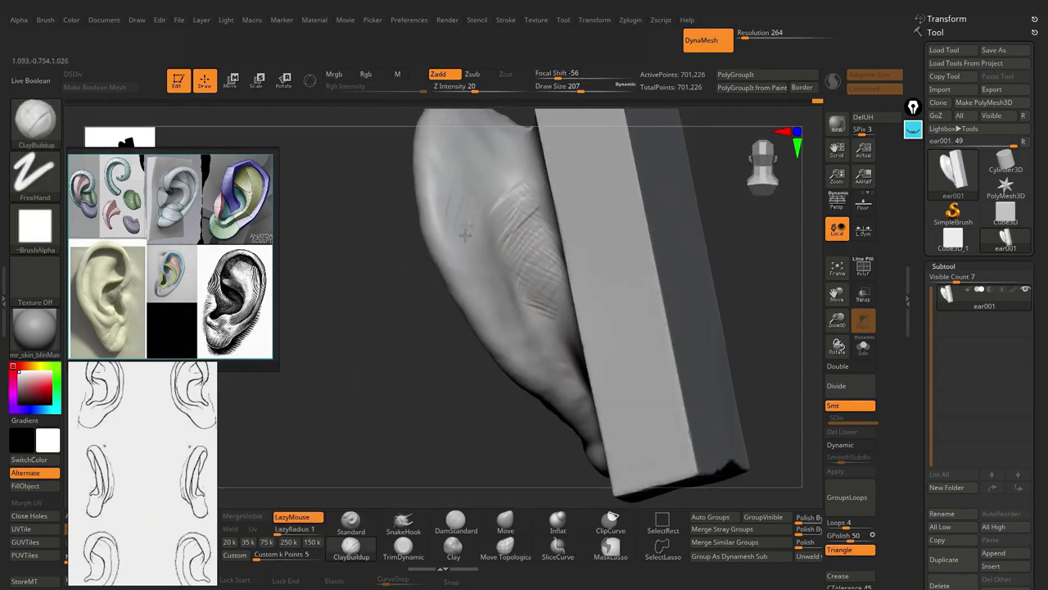
{"action": "right_click_drag", "start_coordinate": [493, 291], "coordinate": [502, 449]}
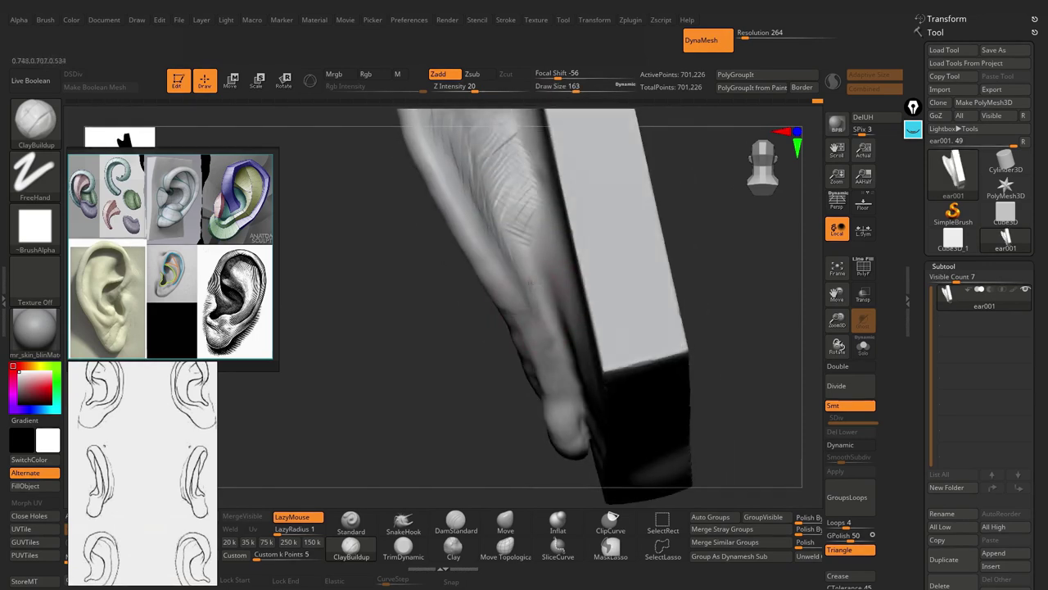
{"action": "key", "text": "b"}
{"action": "key", "text": "s"}
{"action": "key", "text": "t"}
{"action": "mouse_move", "coordinate": [486, 461]}
{"action": "right_mouse_down"}
{"action": "mouse_move", "coordinate": [502, 234]}
{"action": "mouse_move", "coordinate": [556, 346]}
{"action": "mouse_move", "coordinate": [524, 311]}
{"action": "mouse_move", "coordinate": [557, 344]}
{"action": "mouse_move", "coordinate": [436, 491]}
{"action": "mouse_move", "coordinate": [524, 327]}
{"action": "mouse_move", "coordinate": [491, 336]}
{"action": "mouse_move", "coordinate": [524, 295]}
{"action": "mouse_move", "coordinate": [540, 312]}
{"action": "right_mouse_up"}
{"action": "left_click", "coordinate": [351, 547]}
- Rotate the block to its back and smooth the wrinkled area behind the ear
{"action": "mouse_move", "coordinate": [532, 254]}
{"action": "right_mouse_down"}
{"action": "mouse_move", "coordinate": [507, 242]}
{"action": "mouse_move", "coordinate": [491, 271]}
{"action": "mouse_move", "coordinate": [440, 215]}
{"action": "right_mouse_up"}
{"action": "right_click_drag", "start_coordinate": [491, 270], "coordinate": [536, 246]}
{"action": "right_click_drag", "start_coordinate": [524, 287], "coordinate": [532, 303]}
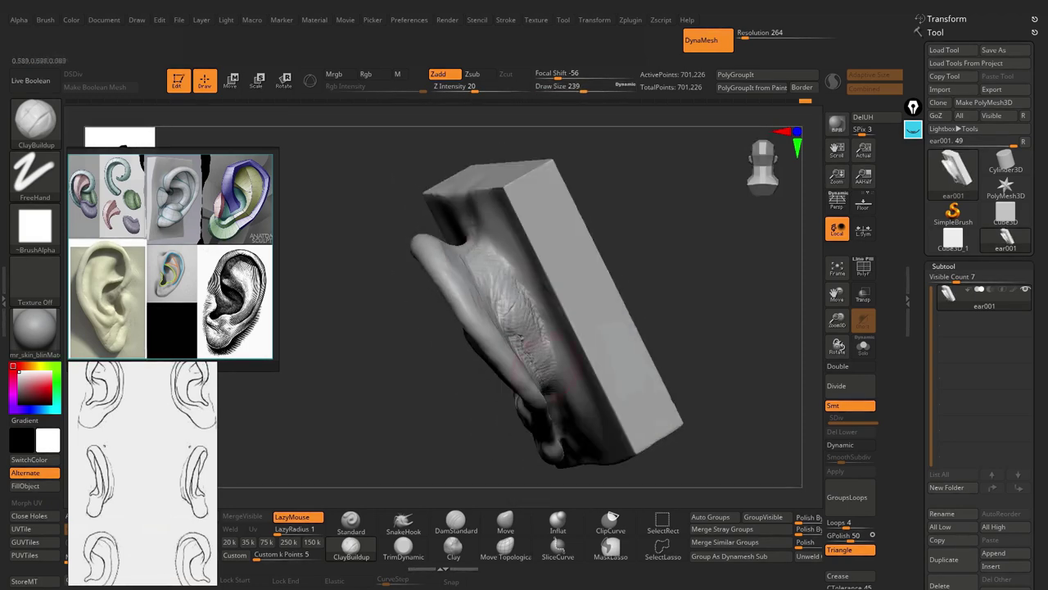
{"action": "right_click_drag", "start_coordinate": [548, 348], "coordinate": [532, 328]}
{"action": "left_click_drag", "start_coordinate": [532, 328], "coordinate": [529, 319], "text": "shift"}
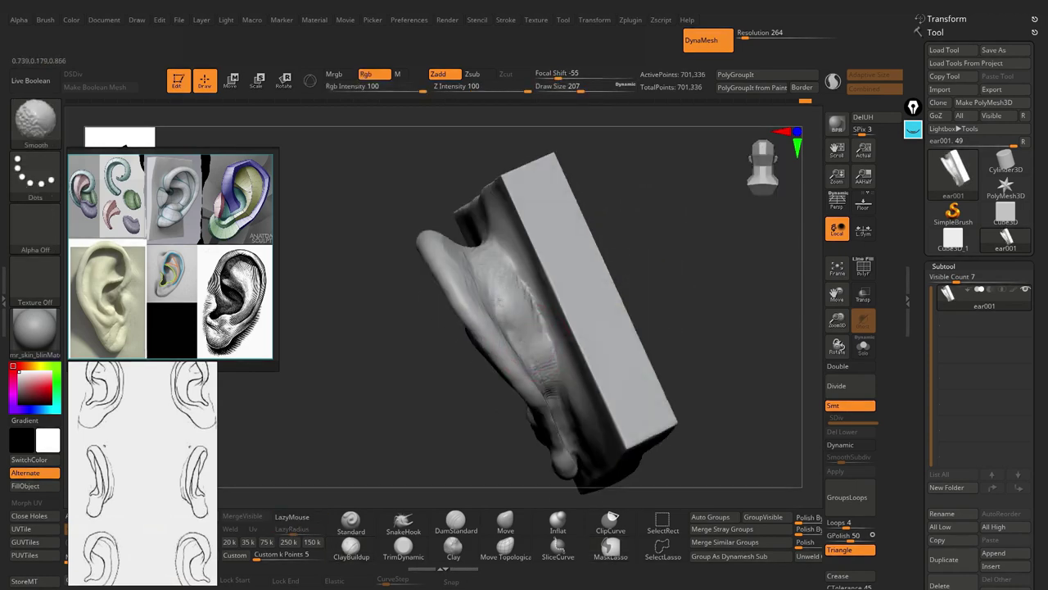
{"action": "mouse_move", "coordinate": [532, 311]}
{"action": "right_mouse_down"}
{"action": "mouse_move", "coordinate": [492, 327]}
{"action": "mouse_move", "coordinate": [483, 352]}
{"action": "mouse_move", "coordinate": [459, 217]}
{"action": "mouse_move", "coordinate": [500, 287]}
{"action": "mouse_move", "coordinate": [512, 352]}
{"action": "mouse_move", "coordinate": [586, 289]}
{"action": "mouse_move", "coordinate": [514, 336]}
{"action": "mouse_move", "coordinate": [537, 382]}
{"action": "mouse_move", "coordinate": [554, 246]}
{"action": "mouse_move", "coordinate": [565, 262]}
{"action": "mouse_move", "coordinate": [556, 313]}
{"action": "mouse_move", "coordinate": [506, 274]}
{"action": "mouse_move", "coordinate": [512, 254]}
{"action": "mouse_move", "coordinate": [520, 361]}
{"action": "mouse_move", "coordinate": [702, 209]}
{"action": "mouse_move", "coordinate": [589, 262]}
{"action": "mouse_move", "coordinate": [459, 270]}
{"action": "right_mouse_up"}
{"action": "key", "text": "b"}
{"action": "key", "text": "s"}
{"action": "key", "text": "h"}
- Lasso-mask the block area left of the ear along the helix outline
{"action": "left_click_drag", "start_coordinate": [459, 262], "coordinate": [501, 345], "text": "ctrl"}
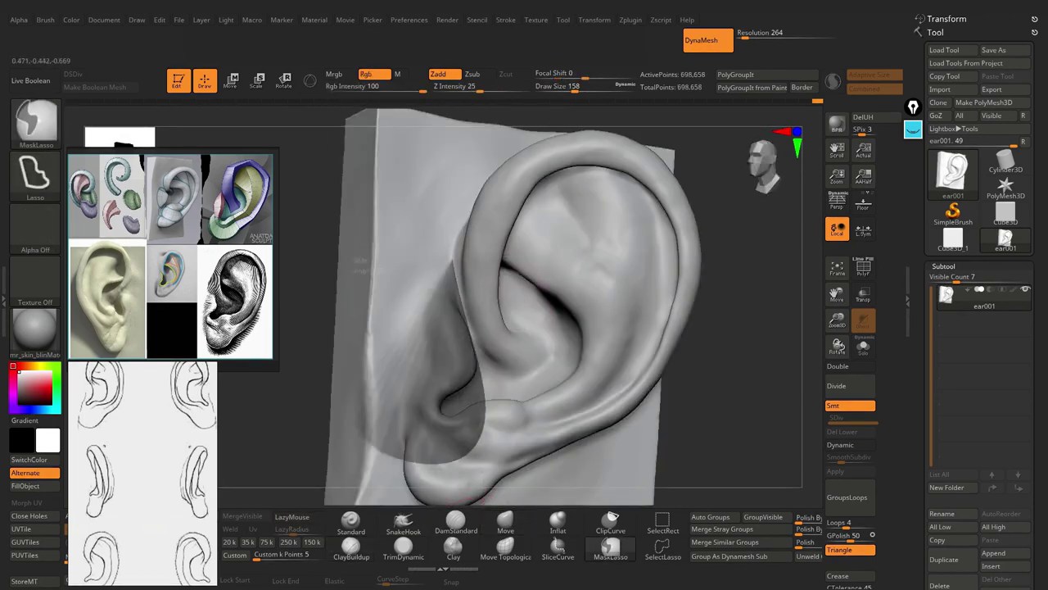
{"action": "left_click_drag", "start_coordinate": [524, 204], "coordinate": [491, 188], "text": "ctrl"}
{"action": "mouse_move", "coordinate": [492, 189]}
{"action": "right_mouse_down", "text": "alt"}
{"action": "mouse_move", "coordinate": [588, 250]}
{"action": "mouse_move", "coordinate": [585, 229]}
{"action": "mouse_move", "coordinate": [610, 376]}
{"action": "right_mouse_up", "text": "alt"}
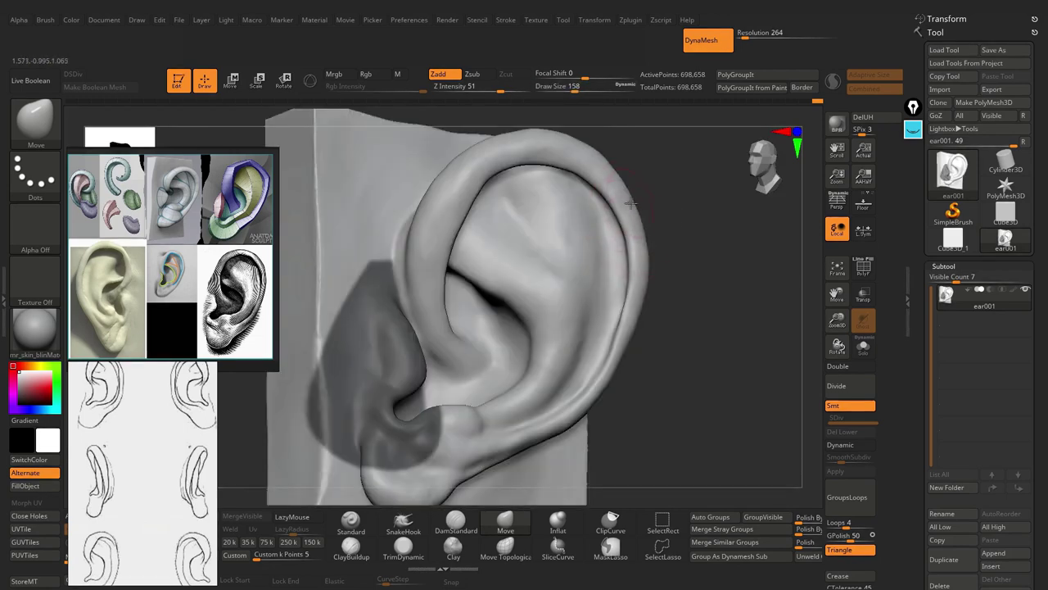
- Reshape the unmasked outer rim with Move, resizing the brush across several side views
{"action": "key", "text": "s"}
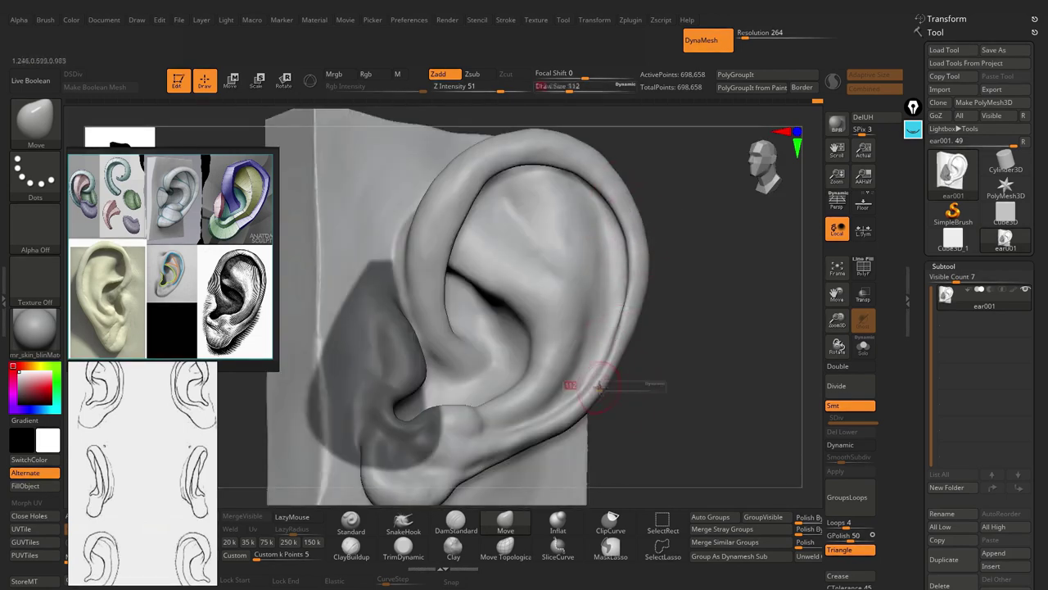
{"action": "mouse_move", "coordinate": [585, 399]}
{"action": "right_mouse_down"}
{"action": "mouse_move", "coordinate": [603, 378]}
{"action": "mouse_move", "coordinate": [624, 386]}
{"action": "right_mouse_up"}
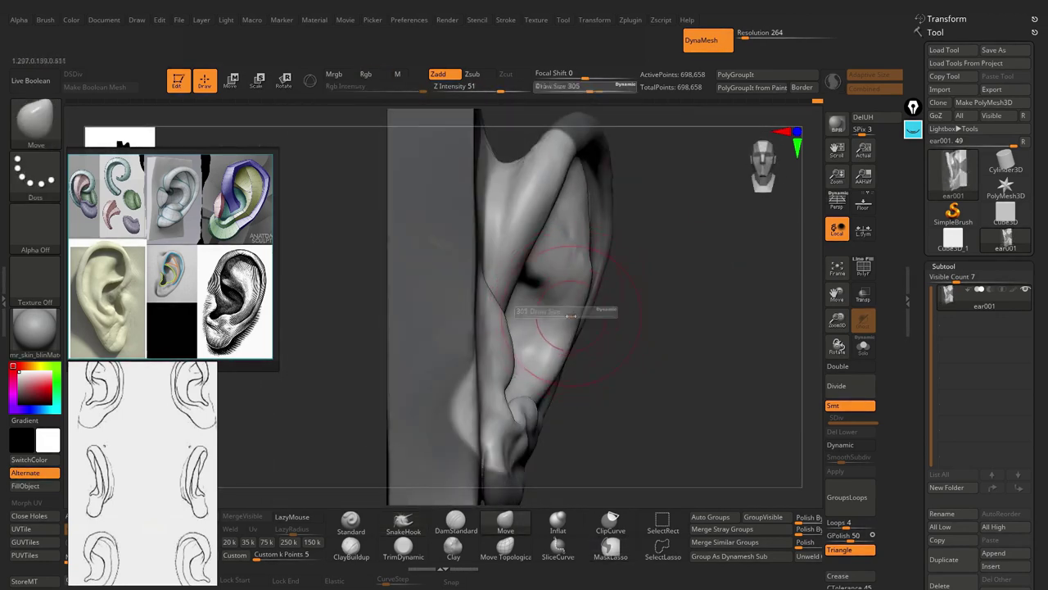
{"action": "left_click_drag", "start_coordinate": [571, 315], "coordinate": [579, 319]}
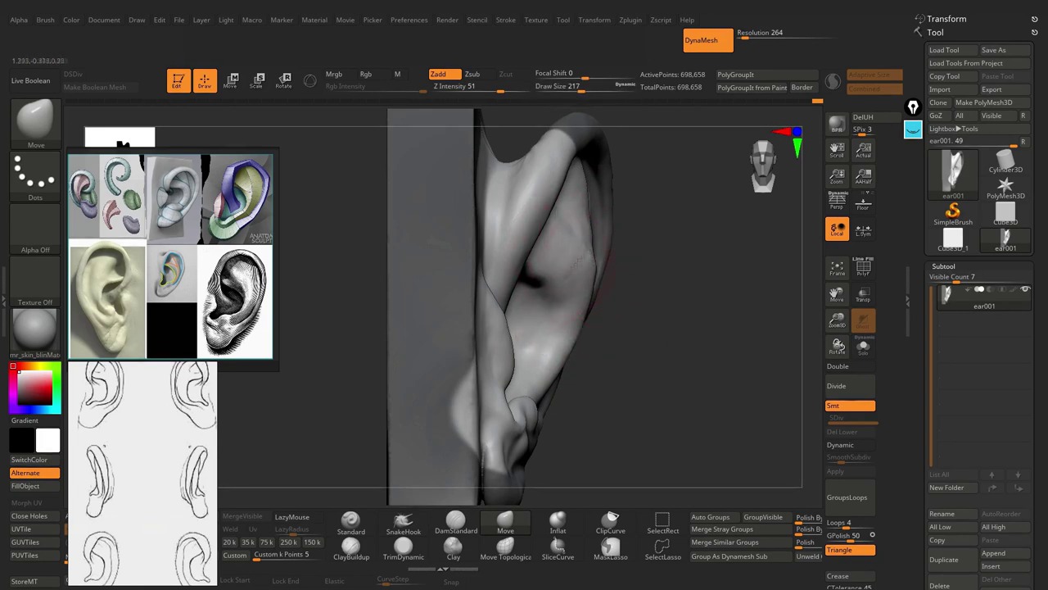
{"action": "left_click_drag", "start_coordinate": [587, 329], "coordinate": [575, 278]}
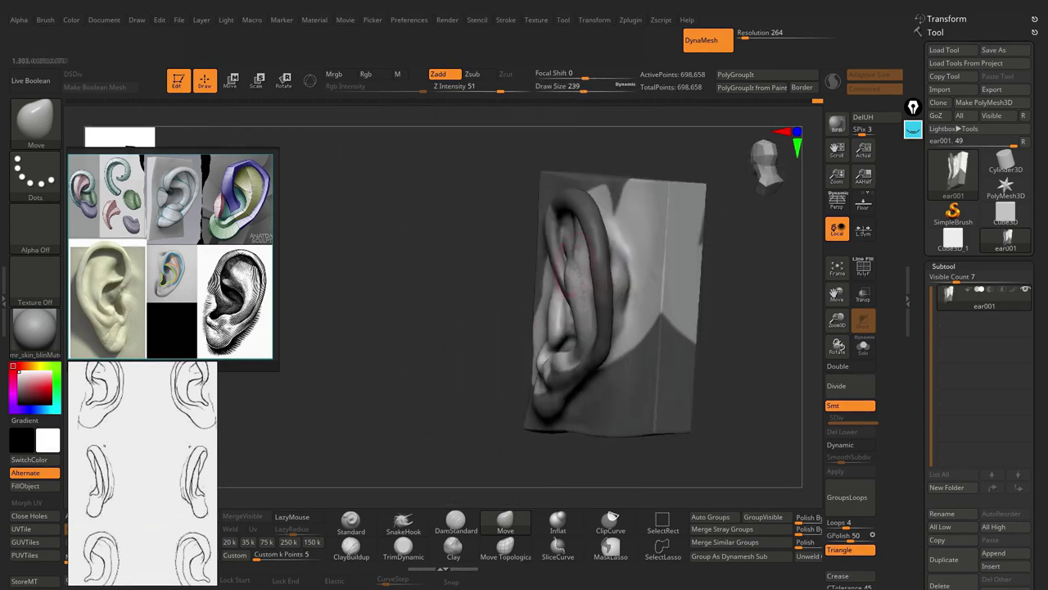
{"action": "mouse_move", "coordinate": [573, 267]}
{"action": "left_mouse_down"}
{"action": "mouse_move", "coordinate": [492, 344]}
{"action": "mouse_move", "coordinate": [510, 274]}
{"action": "left_mouse_up"}
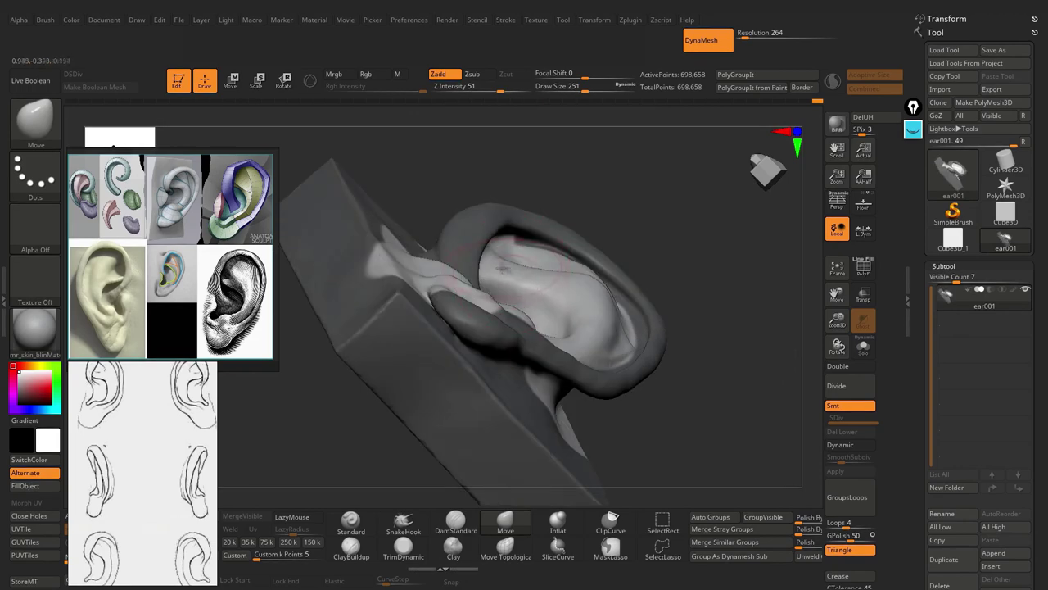
{"action": "mouse_move", "coordinate": [510, 275]}
{"action": "left_mouse_down"}
{"action": "mouse_move", "coordinate": [556, 277]}
{"action": "mouse_move", "coordinate": [528, 266]}
{"action": "mouse_move", "coordinate": [541, 322]}
{"action": "mouse_move", "coordinate": [578, 259]}
{"action": "mouse_move", "coordinate": [566, 268]}
{"action": "left_mouse_up"}
{"action": "scroll", "coordinate": [541, 321], "scroll_direction": "up", "scroll_amount": 2}
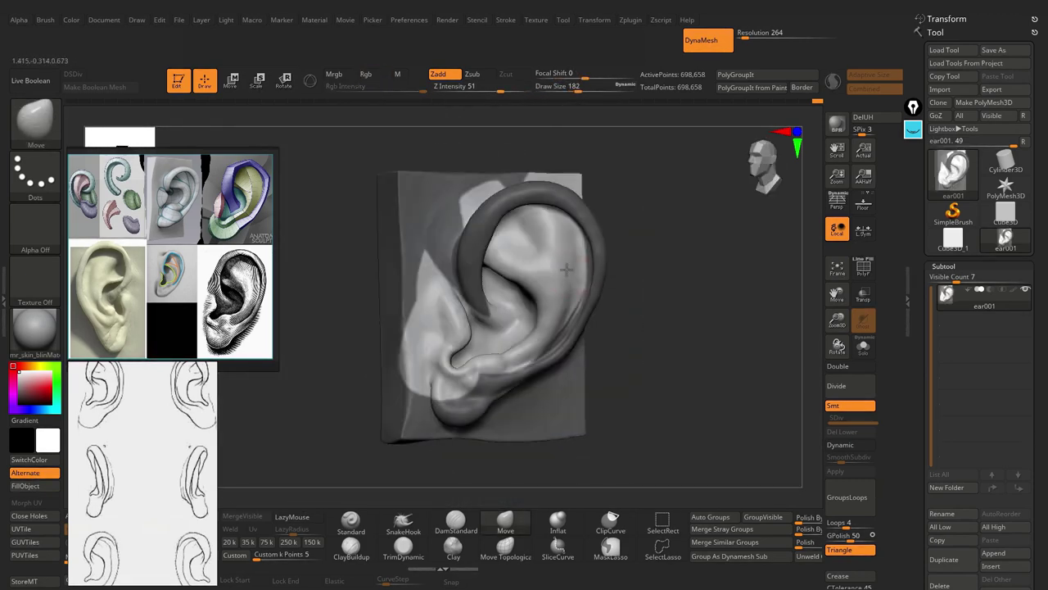
{"action": "mouse_move", "coordinate": [533, 271]}
{"action": "left_mouse_down"}
{"action": "mouse_move", "coordinate": [536, 301]}
{"action": "mouse_move", "coordinate": [573, 271]}
{"action": "left_mouse_up"}
{"action": "left_click", "coordinate": [352, 547]}
- Carve fine creases around the earlobe and notch with a smaller DamStandard brush
{"action": "mouse_move", "coordinate": [458, 458]}
{"action": "left_mouse_down"}
{"action": "mouse_move", "coordinate": [422, 502]}
{"action": "mouse_move", "coordinate": [612, 211]}
{"action": "left_mouse_up"}
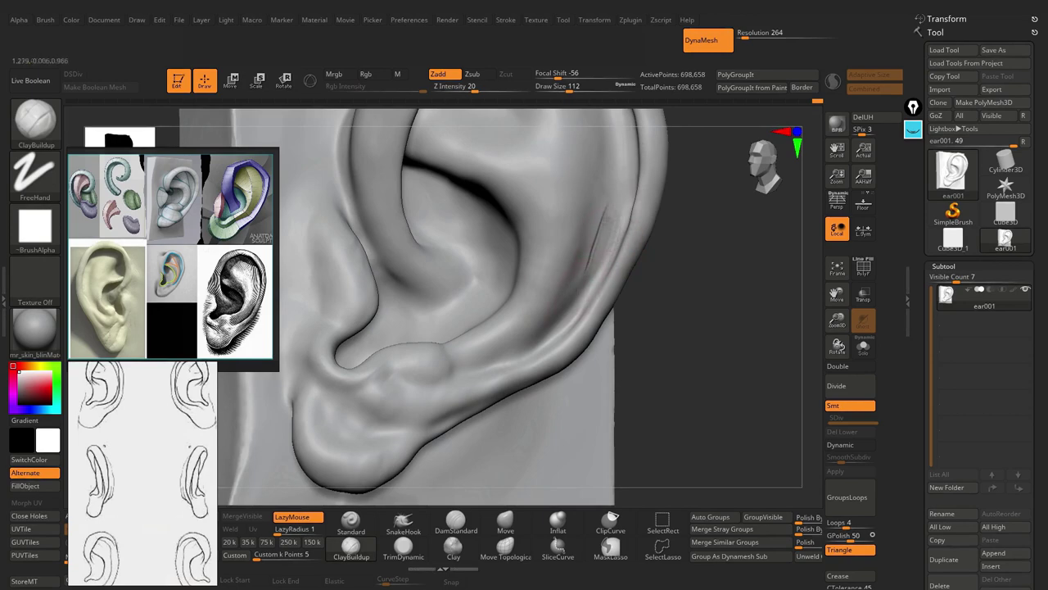
{"action": "key", "text": "b"}
{"action": "key", "text": "d"}
{"action": "key", "text": "s"}
{"action": "left_click_drag", "start_coordinate": [592, 220], "coordinate": [608, 248]}
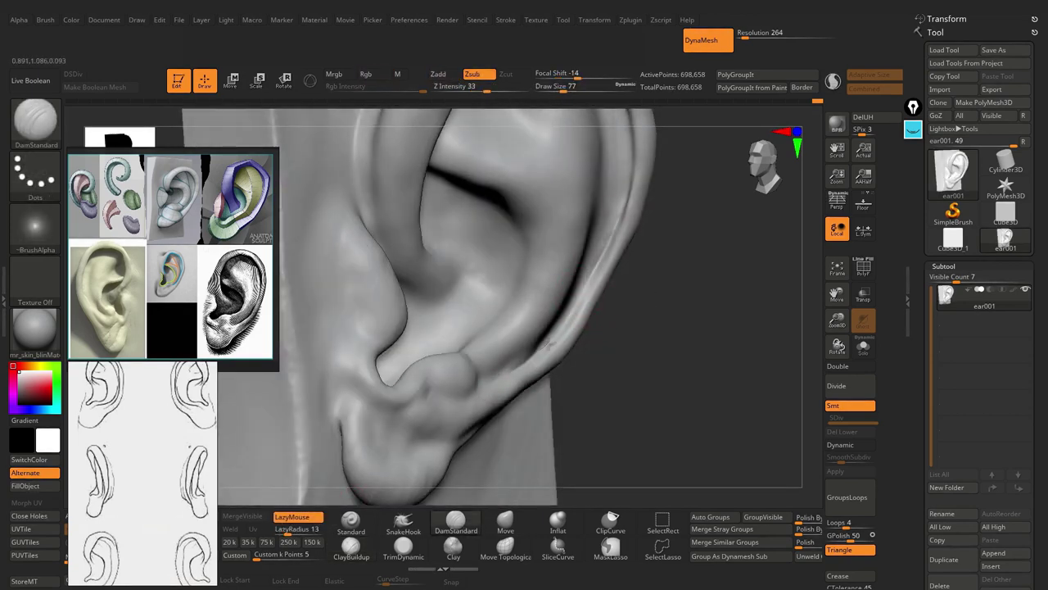
{"action": "left_click_drag", "start_coordinate": [720, 368], "coordinate": [696, 373]}
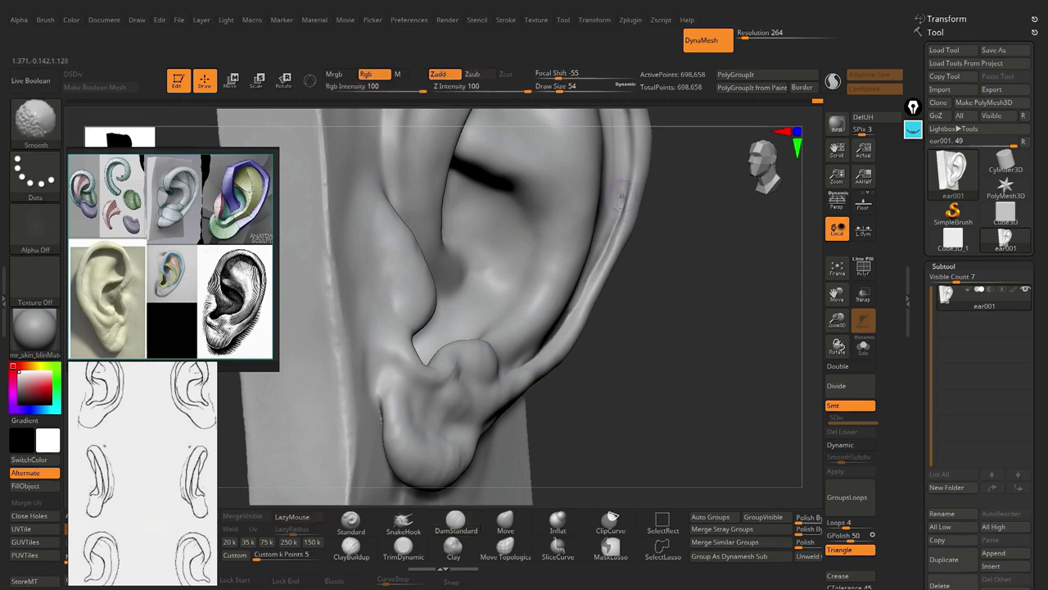
{"action": "mouse_move", "coordinate": [614, 238]}
{"action": "left_mouse_down"}
{"action": "mouse_move", "coordinate": [585, 305]}
{"action": "mouse_move", "coordinate": [528, 370]}
{"action": "left_mouse_up"}
- Add form with the Standard brush and Shift-smooth the lobe area
{"action": "key", "text": "b"}
{"action": "key", "text": "s"}
{"action": "key", "text": "t"}
{"action": "key", "text": "shift"}
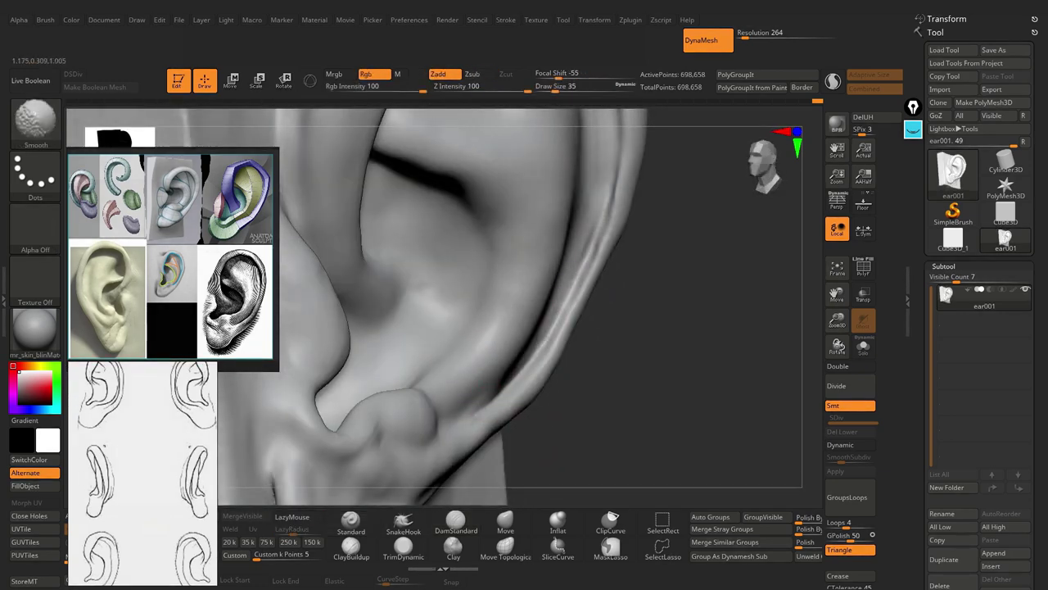
{"action": "mouse_move", "coordinate": [590, 352]}
{"action": "left_mouse_down"}
{"action": "mouse_move", "coordinate": [508, 352]}
{"action": "mouse_move", "coordinate": [516, 237]}
{"action": "left_mouse_up"}
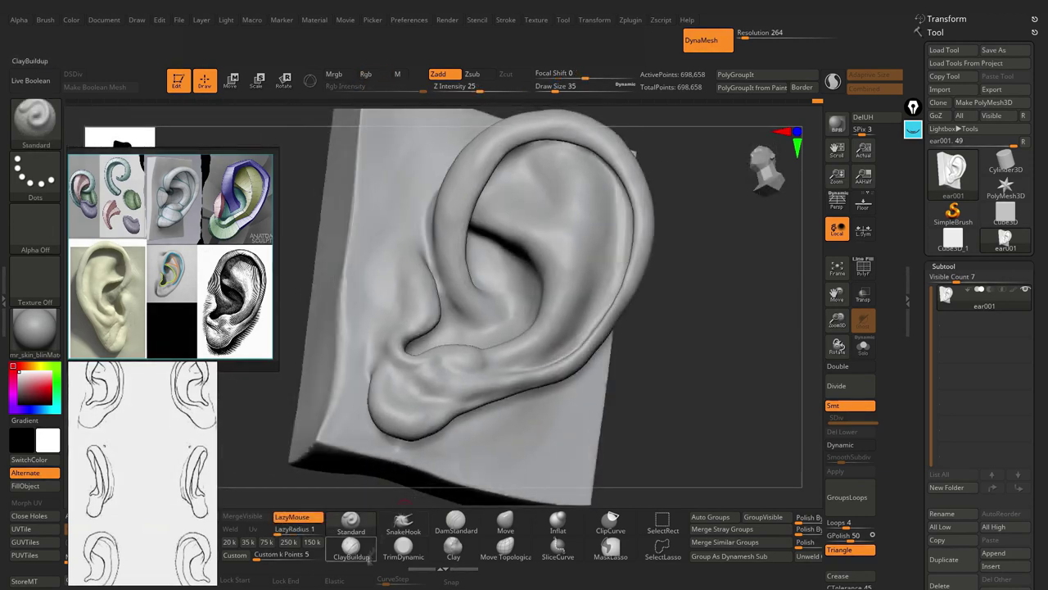
{"action": "mouse_move", "coordinate": [517, 237]}
{"action": "right_mouse_down", "text": "ctrl"}
{"action": "mouse_move", "coordinate": [536, 263]}
{"action": "mouse_move", "coordinate": [523, 283]}
{"action": "mouse_move", "coordinate": [491, 287]}
{"action": "right_mouse_up", "text": "ctrl"}
- Mask the helix rim with the Move brush active
{"action": "key", "text": "b"}
{"action": "key", "text": "m"}
{"action": "key", "text": "v"}
{"action": "left_click_drag", "start_coordinate": [458, 148], "coordinate": [491, 344], "text": "ctrl"}
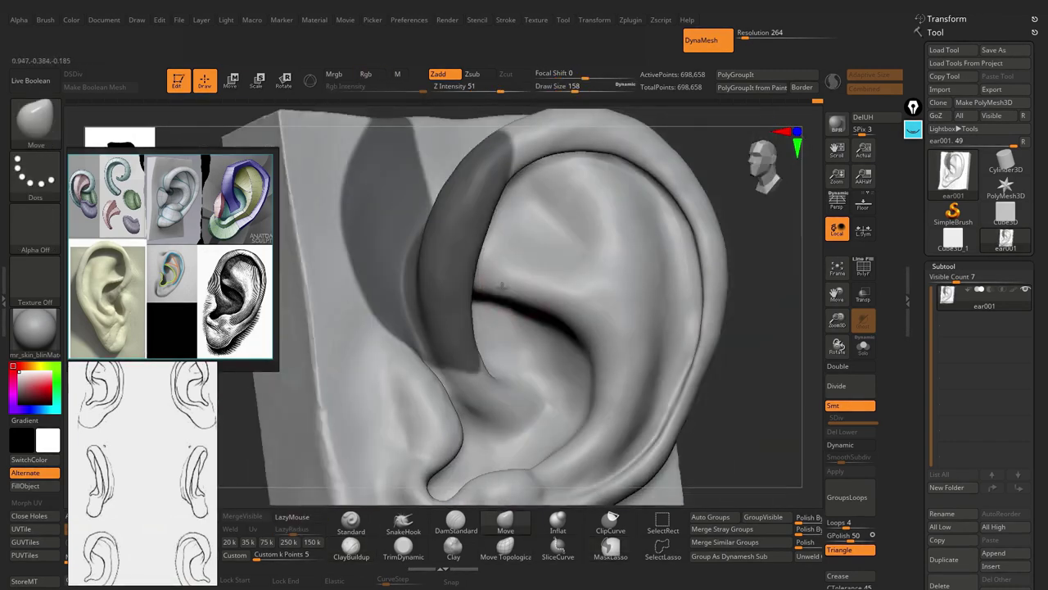
{"action": "mouse_move", "coordinate": [501, 288]}
{"action": "right_mouse_down"}
{"action": "mouse_move", "coordinate": [502, 225]}
{"action": "mouse_move", "coordinate": [483, 246]}
{"action": "mouse_move", "coordinate": [491, 270]}
{"action": "mouse_move", "coordinate": [620, 301]}
{"action": "mouse_move", "coordinate": [573, 270]}
{"action": "right_mouse_up"}
- Build up clay with ClayBuildup and Shift-smooth it
{"action": "key", "text": "b"}
{"action": "key", "text": "c"}
{"action": "key", "text": "b"}
{"action": "key", "text": "shift"}
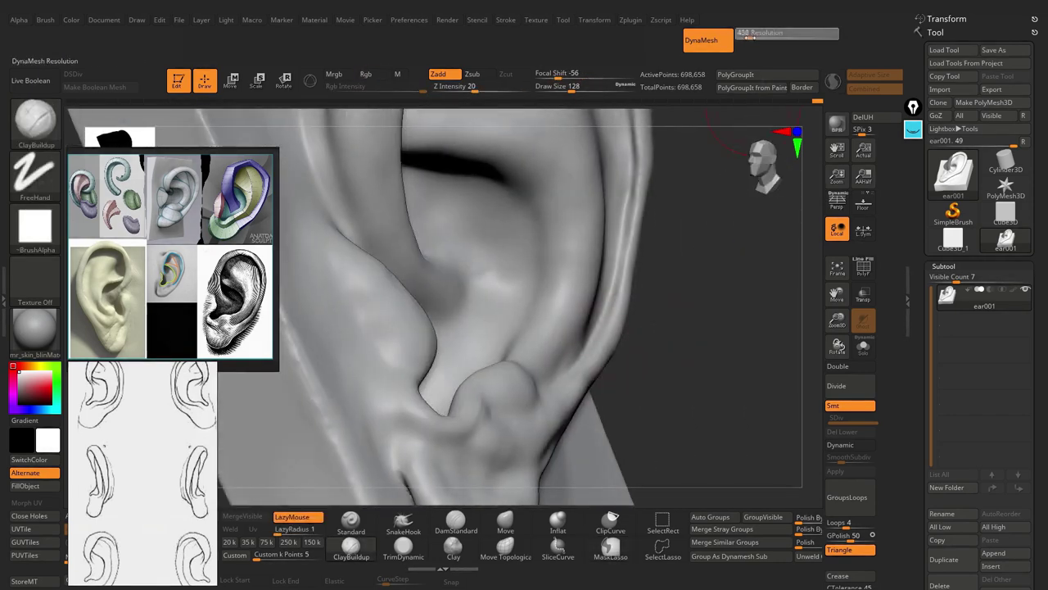
- Switch to ClayBuildup and zoom in on the helix and concha
{"action": "key", "text": "ctrl"}
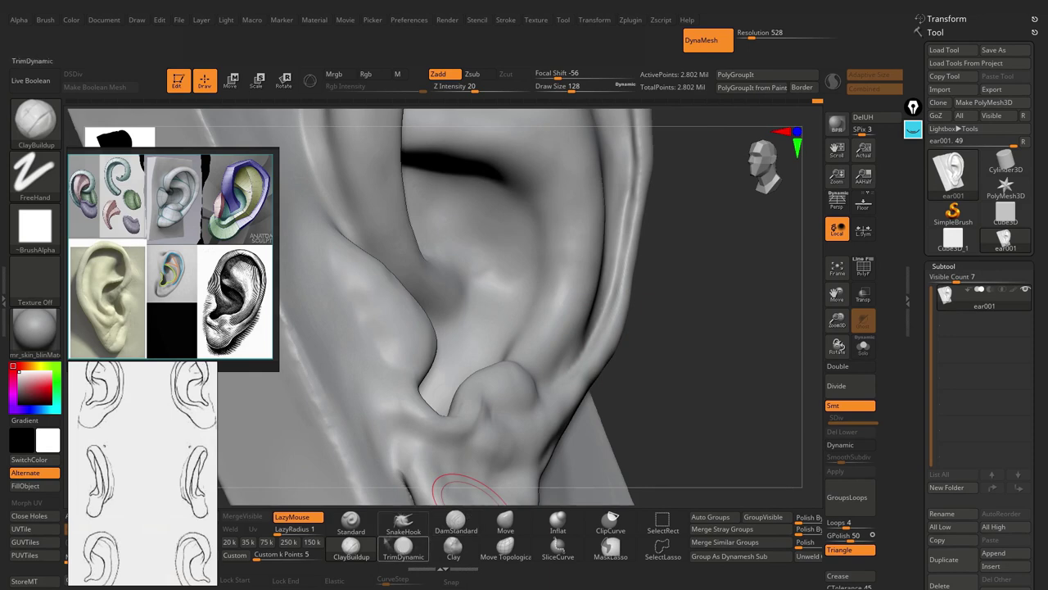
{"action": "left_click", "coordinate": [350, 524]}
{"action": "right_click_drag", "start_coordinate": [597, 234], "coordinate": [591, 176]}
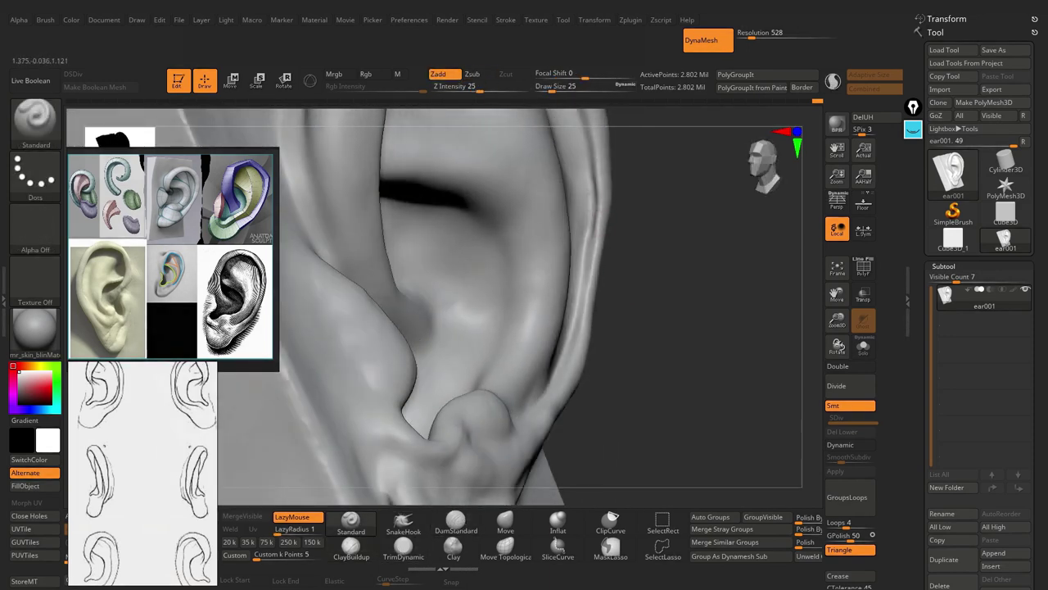
{"action": "right_click_drag", "start_coordinate": [571, 326], "coordinate": [557, 323]}
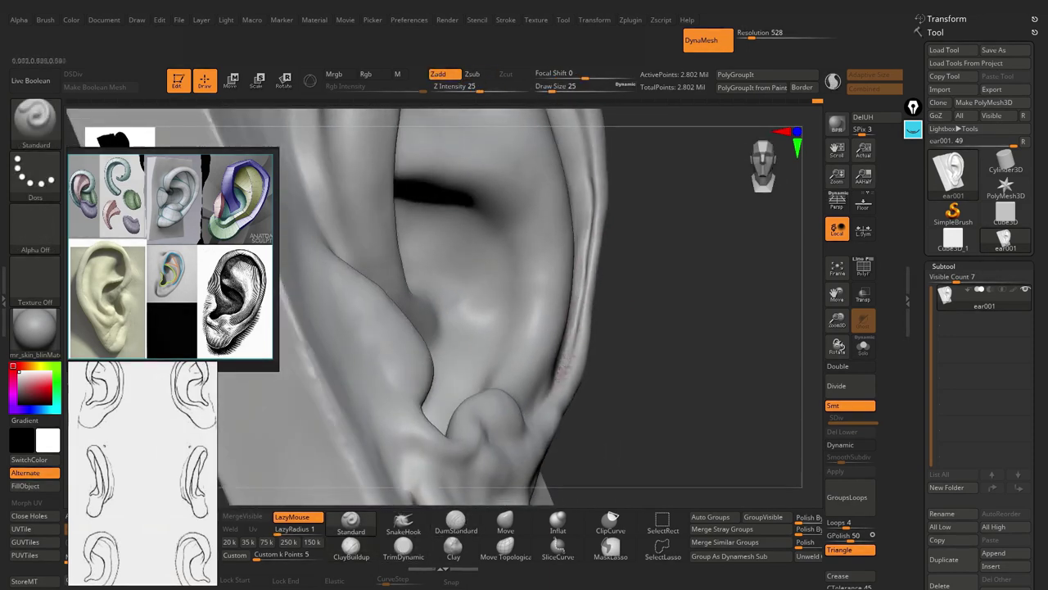
{"action": "left_click", "coordinate": [351, 547]}
{"action": "right_click_drag", "start_coordinate": [424, 444], "coordinate": [465, 417]}
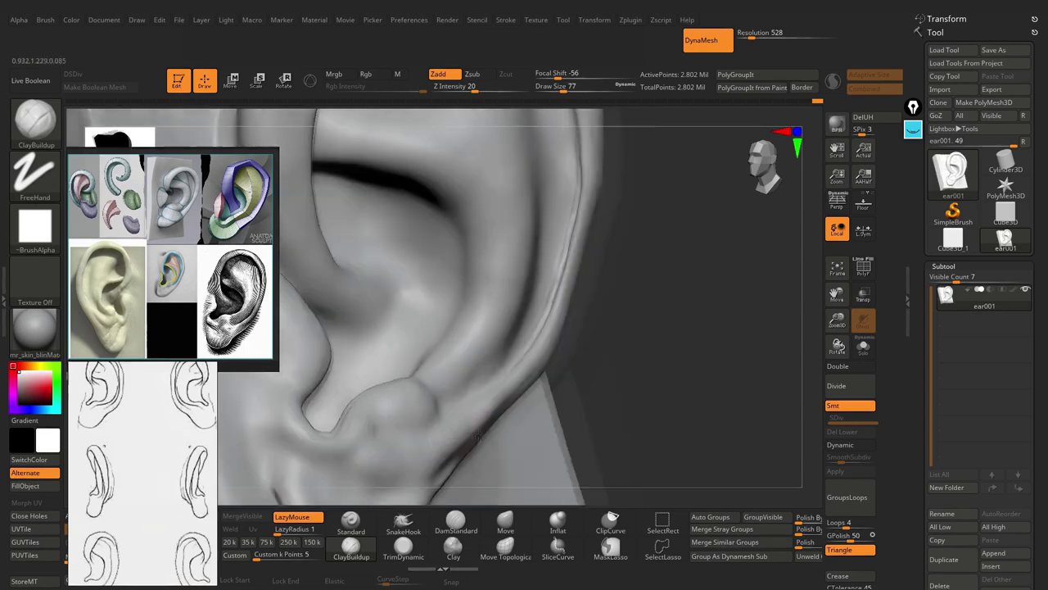
{"action": "mouse_move", "coordinate": [463, 369]}
{"action": "right_mouse_down"}
{"action": "mouse_move", "coordinate": [515, 344]}
{"action": "mouse_move", "coordinate": [629, 342]}
{"action": "mouse_move", "coordinate": [607, 336]}
{"action": "right_mouse_up"}
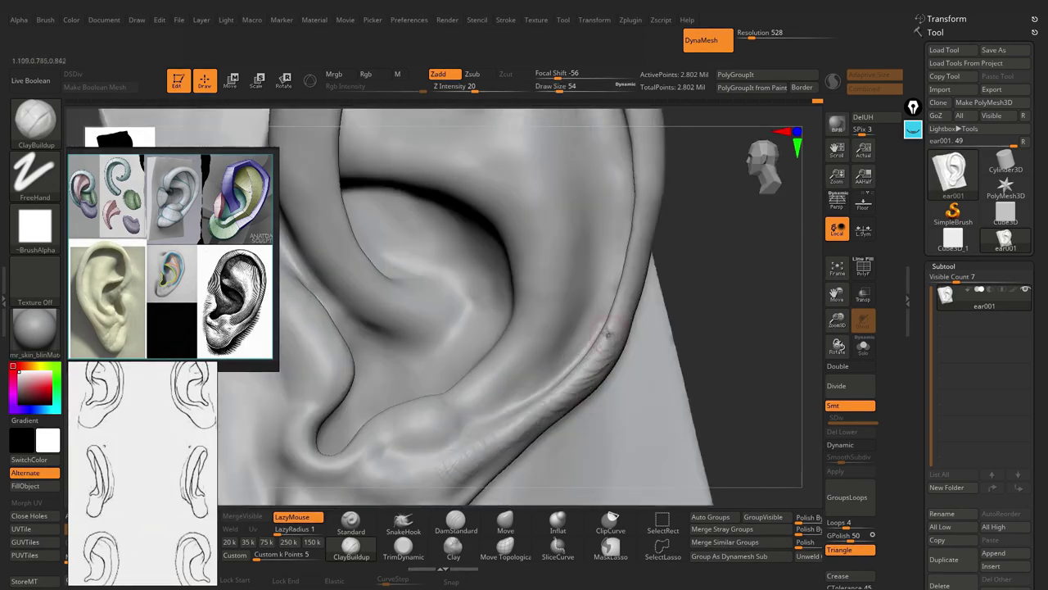
{"action": "right_click_drag", "start_coordinate": [632, 280], "coordinate": [606, 307]}
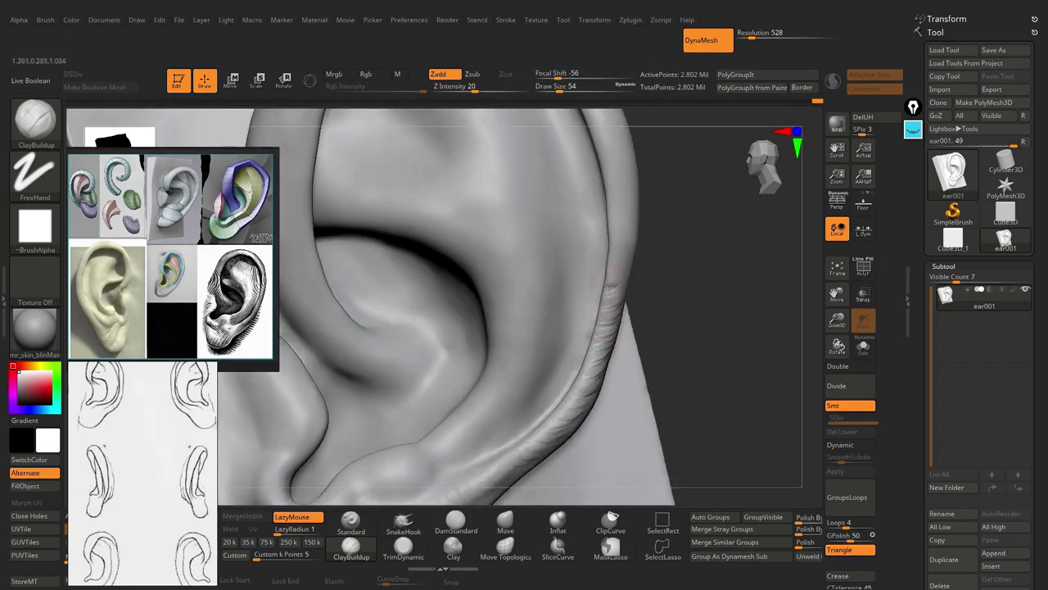
- Slightly enlarge the brush and stroke fine wrinkles along the helix rim
{"action": "right_click_drag", "start_coordinate": [624, 256], "coordinate": [620, 328]}
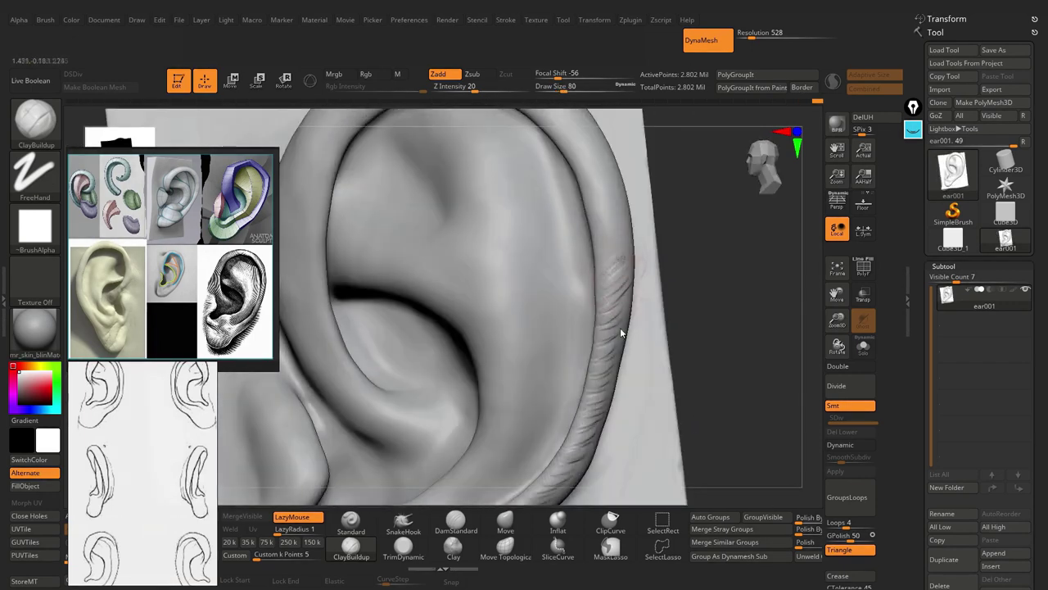
{"action": "key", "text": "s"}
{"action": "left_click_drag", "start_coordinate": [601, 254], "coordinate": [597, 226]}
{"action": "right_click_drag", "start_coordinate": [620, 270], "coordinate": [614, 262]}
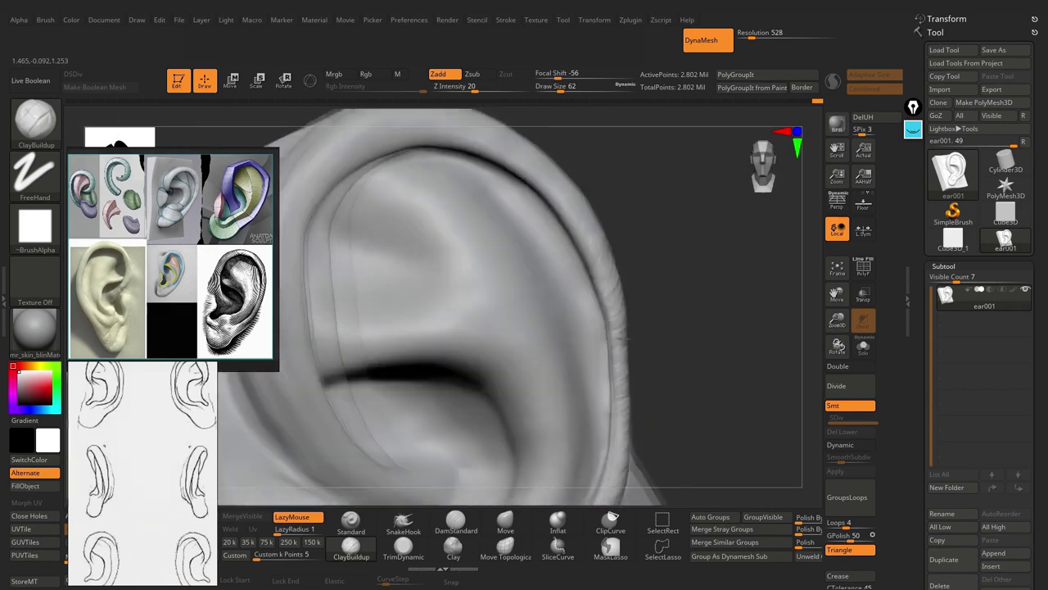
{"action": "right_click_drag", "start_coordinate": [614, 314], "coordinate": [592, 264]}
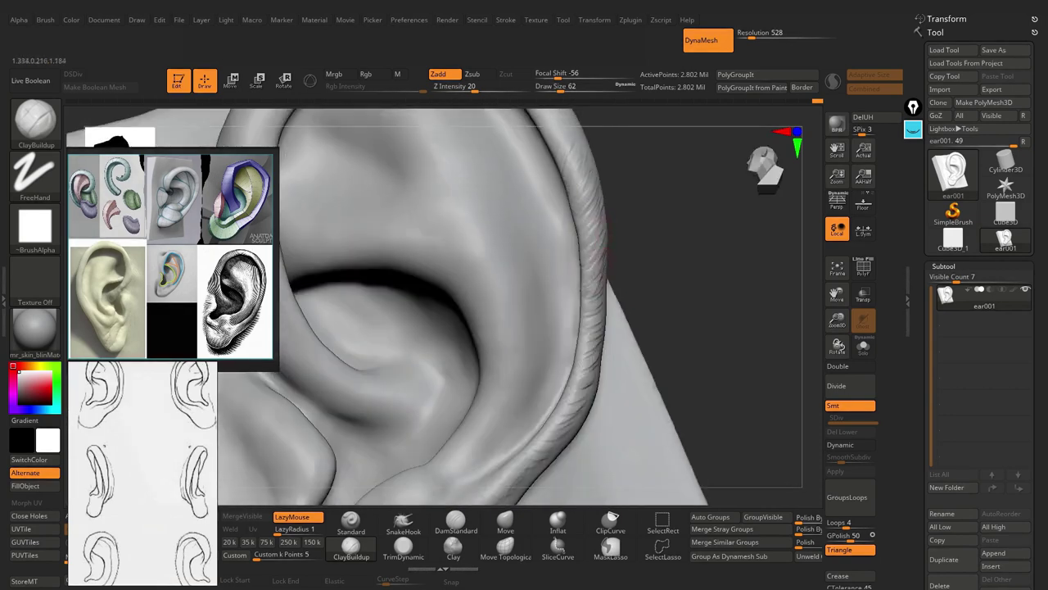
{"action": "right_click_drag", "start_coordinate": [601, 335], "coordinate": [593, 314]}
{"action": "mouse_move", "coordinate": [554, 371]}
{"action": "right_mouse_down"}
{"action": "mouse_move", "coordinate": [587, 294]}
{"action": "mouse_move", "coordinate": [629, 294]}
{"action": "right_mouse_up"}
- Add wrinkles along the outer helix and smooth the ear's outer surface
{"action": "mouse_move", "coordinate": [630, 361]}
{"action": "right_mouse_down"}
{"action": "mouse_move", "coordinate": [607, 265]}
{"action": "mouse_move", "coordinate": [647, 188]}
{"action": "mouse_move", "coordinate": [631, 245]}
{"action": "mouse_move", "coordinate": [641, 201]}
{"action": "mouse_move", "coordinate": [645, 299]}
{"action": "mouse_move", "coordinate": [661, 360]}
{"action": "right_mouse_up"}
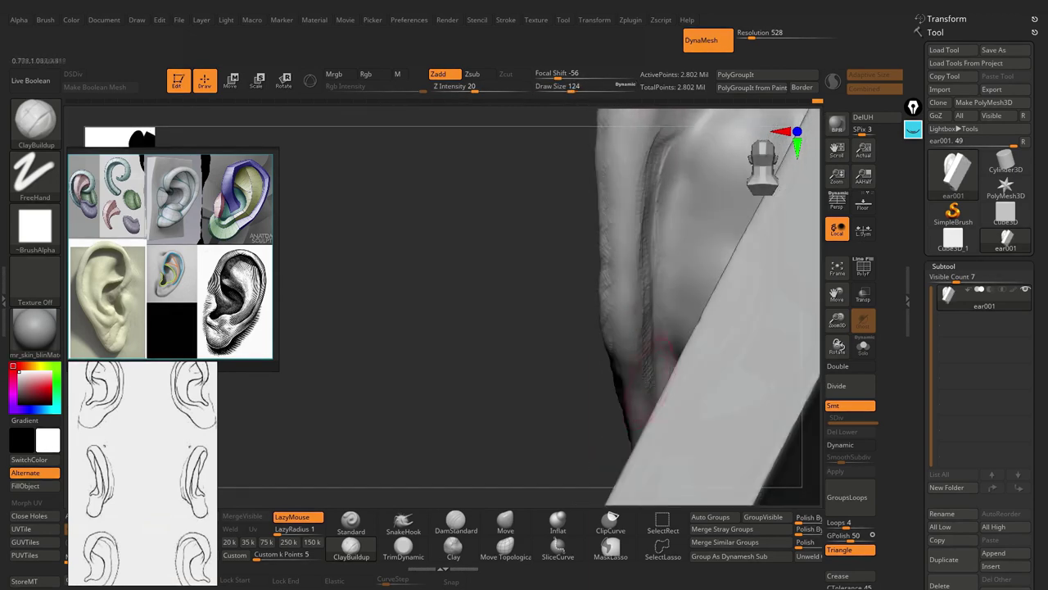
{"action": "mouse_move", "coordinate": [659, 235]}
{"action": "right_mouse_down"}
{"action": "mouse_move", "coordinate": [651, 221]}
{"action": "mouse_move", "coordinate": [637, 255]}
{"action": "right_mouse_up"}
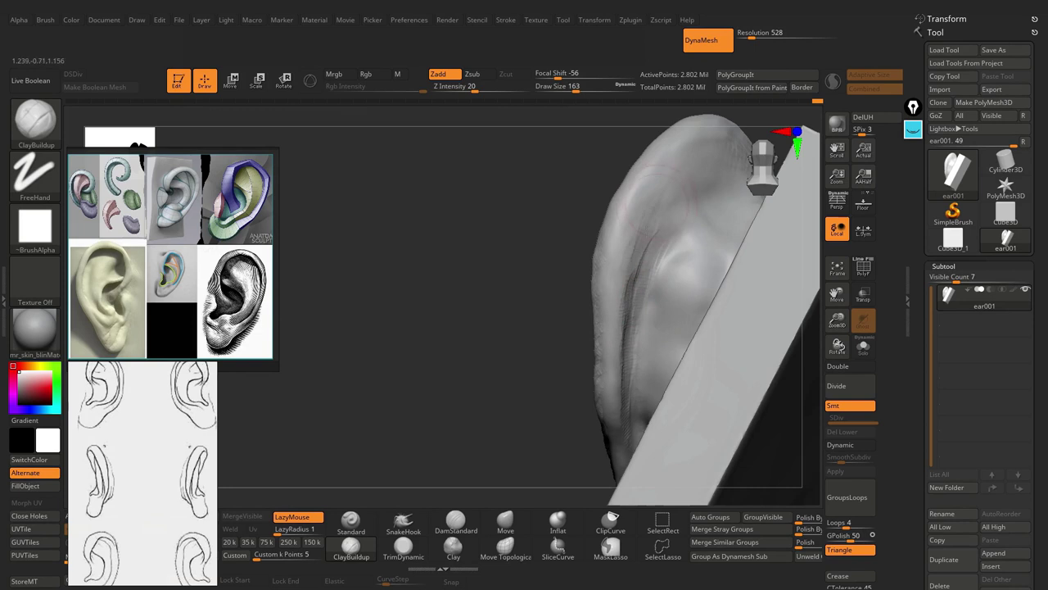
{"action": "mouse_move", "coordinate": [680, 203]}
{"action": "right_mouse_down"}
{"action": "mouse_move", "coordinate": [688, 267]}
{"action": "mouse_move", "coordinate": [623, 333]}
{"action": "right_mouse_up"}
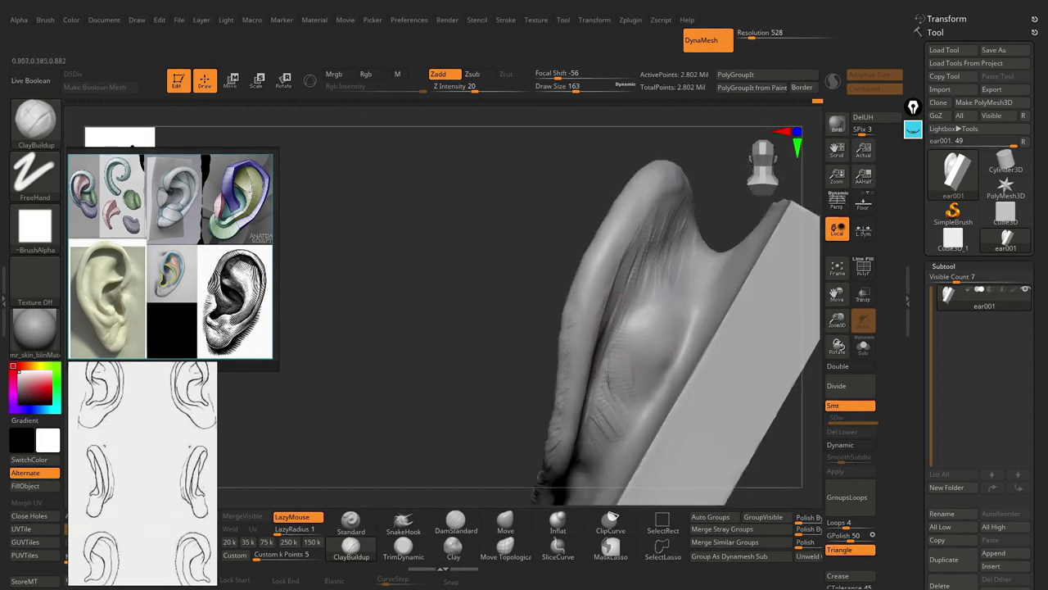
{"action": "mouse_move", "coordinate": [648, 340]}
{"action": "right_mouse_down"}
{"action": "mouse_move", "coordinate": [668, 354]}
{"action": "mouse_move", "coordinate": [659, 360]}
{"action": "mouse_move", "coordinate": [556, 187]}
{"action": "mouse_move", "coordinate": [515, 365]}
{"action": "mouse_move", "coordinate": [620, 222]}
{"action": "mouse_move", "coordinate": [598, 262]}
{"action": "right_mouse_up"}
{"action": "mouse_move", "coordinate": [614, 319]}
{"action": "right_mouse_down"}
{"action": "mouse_move", "coordinate": [557, 289]}
{"action": "mouse_move", "coordinate": [558, 321]}
{"action": "mouse_move", "coordinate": [543, 316]}
{"action": "mouse_move", "coordinate": [514, 361]}
{"action": "mouse_move", "coordinate": [504, 304]}
{"action": "mouse_move", "coordinate": [416, 407]}
{"action": "right_mouse_up"}
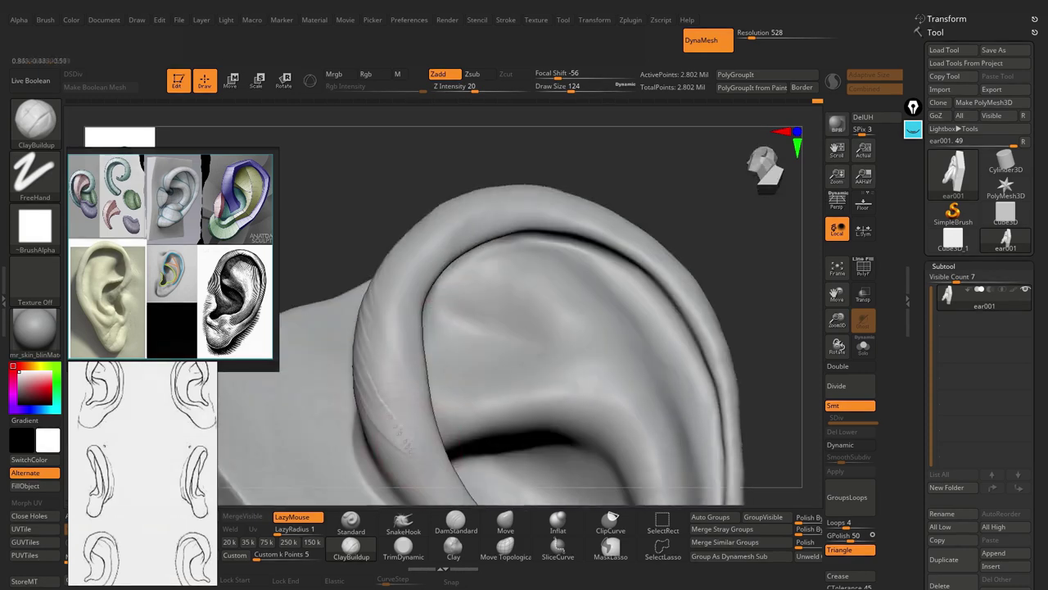
{"action": "right_click_drag", "start_coordinate": [388, 290], "coordinate": [411, 330]}
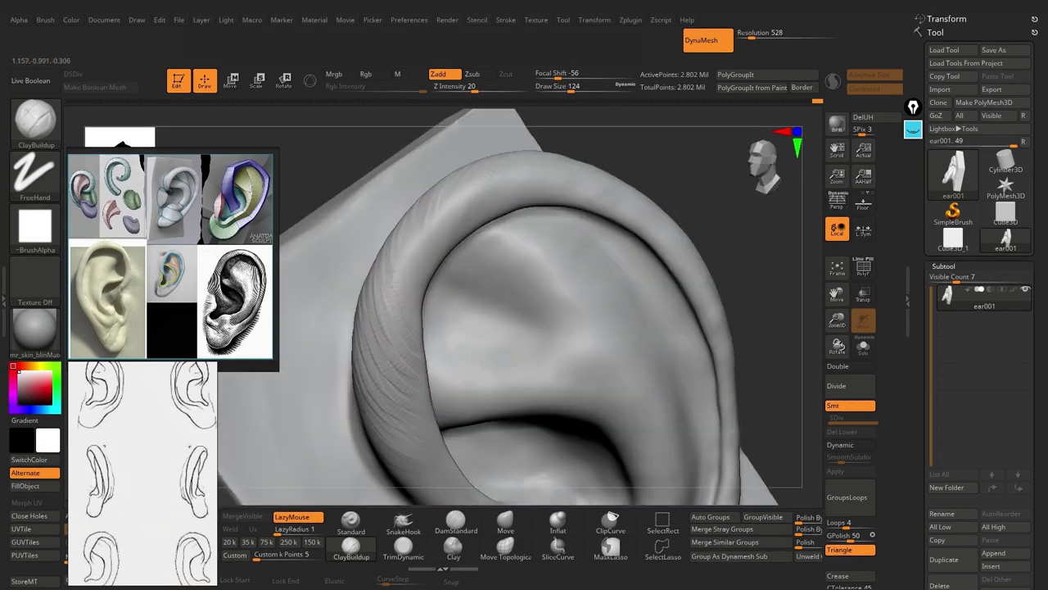
- Continue wrinkle strokes around the helix rim and under the lobe
{"action": "mouse_move", "coordinate": [559, 164]}
{"action": "right_mouse_down"}
{"action": "mouse_move", "coordinate": [507, 196]}
{"action": "mouse_move", "coordinate": [524, 188]}
{"action": "right_mouse_up"}
{"action": "right_click_drag", "start_coordinate": [604, 163], "coordinate": [512, 230]}
{"action": "right_click_drag", "start_coordinate": [640, 211], "coordinate": [540, 271]}
{"action": "right_click_drag", "start_coordinate": [465, 329], "coordinate": [457, 362]}
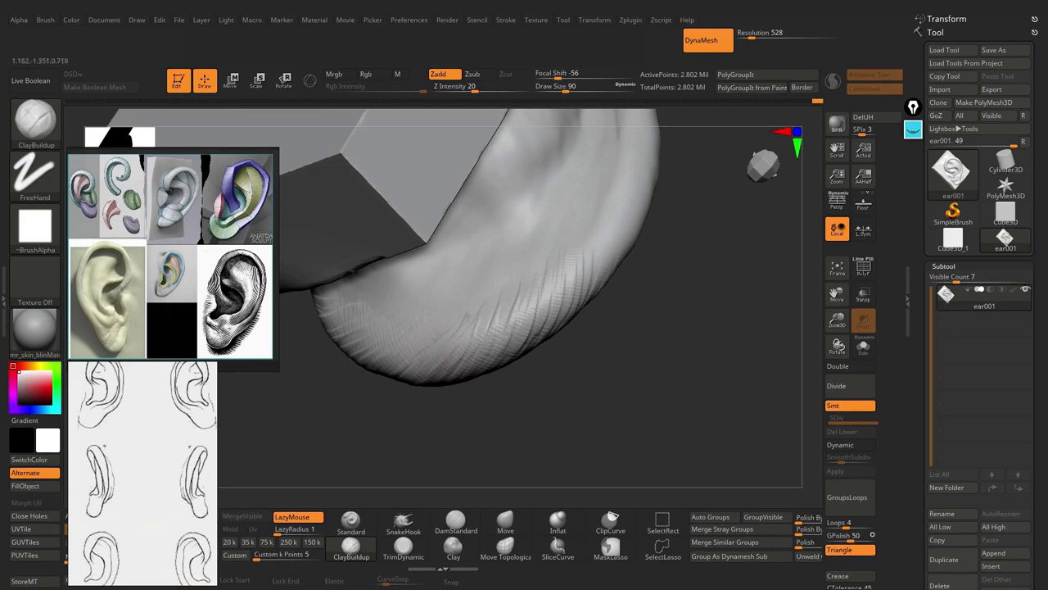
{"action": "mouse_move", "coordinate": [626, 266]}
{"action": "right_mouse_down"}
{"action": "mouse_move", "coordinate": [514, 262]}
{"action": "mouse_move", "coordinate": [534, 255]}
{"action": "mouse_move", "coordinate": [535, 282]}
{"action": "right_mouse_up"}
{"action": "right_click_drag", "start_coordinate": [497, 321], "coordinate": [503, 324]}
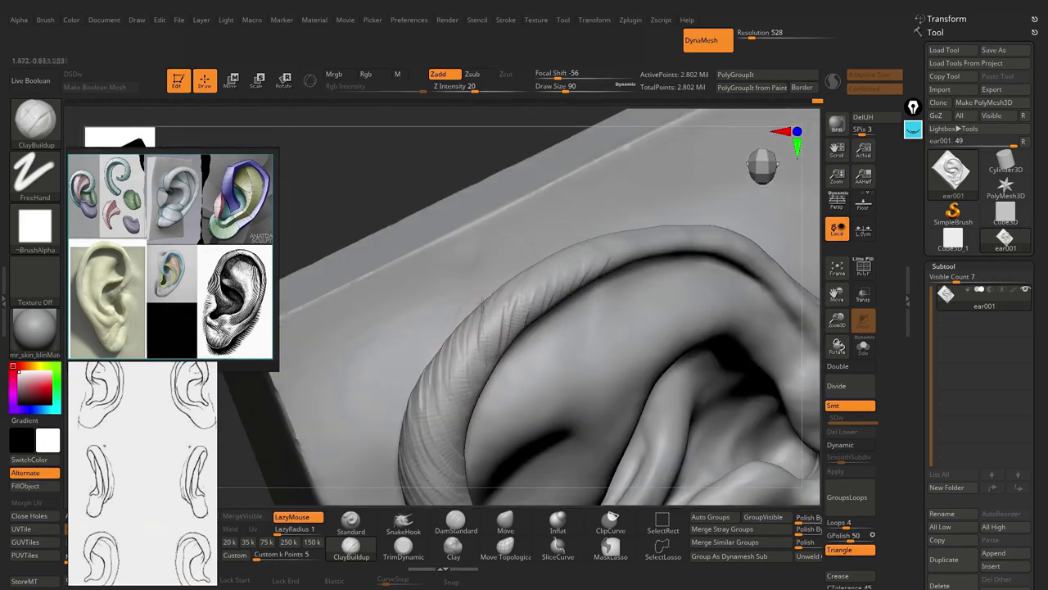
{"action": "mouse_move", "coordinate": [431, 393]}
{"action": "right_mouse_down"}
{"action": "mouse_move", "coordinate": [524, 320]}
{"action": "mouse_move", "coordinate": [586, 249]}
{"action": "mouse_move", "coordinate": [578, 211]}
{"action": "mouse_move", "coordinate": [577, 236]}
{"action": "mouse_move", "coordinate": [512, 279]}
{"action": "right_mouse_up"}
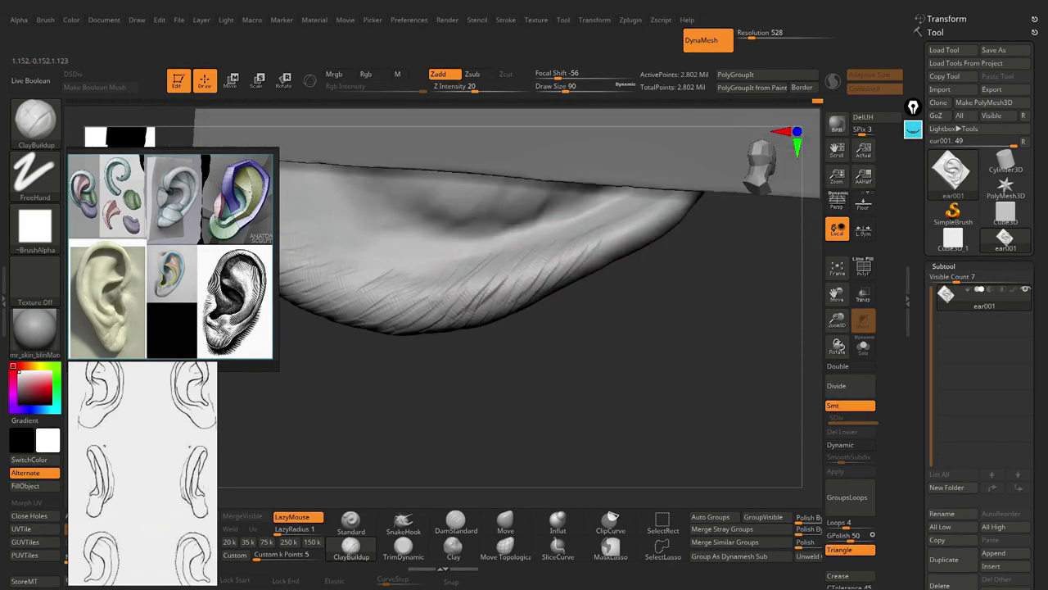
{"action": "mouse_move", "coordinate": [372, 295]}
{"action": "right_mouse_down"}
{"action": "mouse_move", "coordinate": [565, 236]}
{"action": "mouse_move", "coordinate": [553, 204]}
{"action": "mouse_move", "coordinate": [419, 193]}
{"action": "right_mouse_up"}
{"action": "right_click_drag", "start_coordinate": [451, 240], "coordinate": [467, 302]}
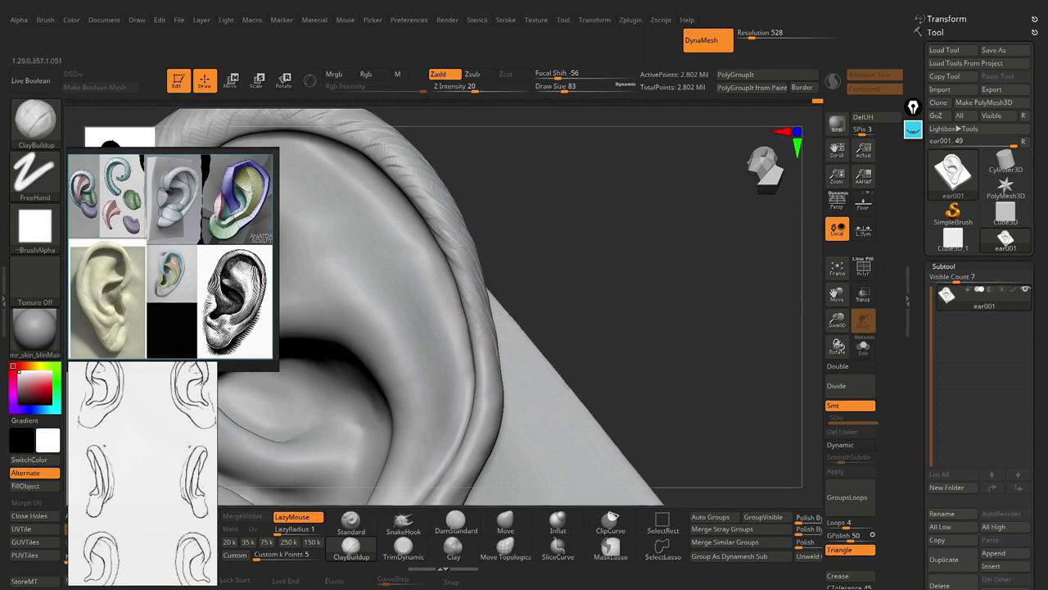
{"action": "mouse_move", "coordinate": [494, 388]}
{"action": "right_mouse_down"}
{"action": "mouse_move", "coordinate": [484, 332]}
{"action": "mouse_move", "coordinate": [491, 340]}
{"action": "mouse_move", "coordinate": [547, 305]}
{"action": "mouse_move", "coordinate": [565, 312]}
{"action": "right_mouse_up"}
{"action": "right_click_drag", "start_coordinate": [544, 369], "coordinate": [536, 296]}
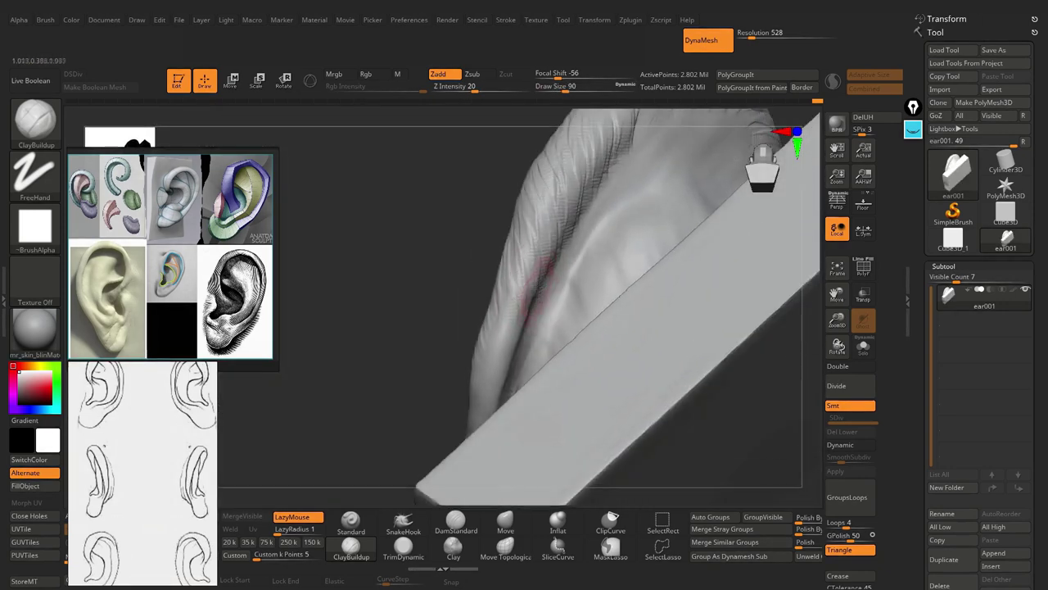
{"action": "mouse_move", "coordinate": [501, 364]}
{"action": "right_mouse_down"}
{"action": "mouse_move", "coordinate": [499, 211]}
{"action": "mouse_move", "coordinate": [521, 286]}
{"action": "right_mouse_up"}
- Smooth the clay wrinkles inside the upper ear with an enlarged smoothing brush
{"action": "key", "text": "shift"}
{"action": "key", "text": "bracketright"}
{"action": "right_click_drag", "start_coordinate": [524, 328], "coordinate": [549, 199]}
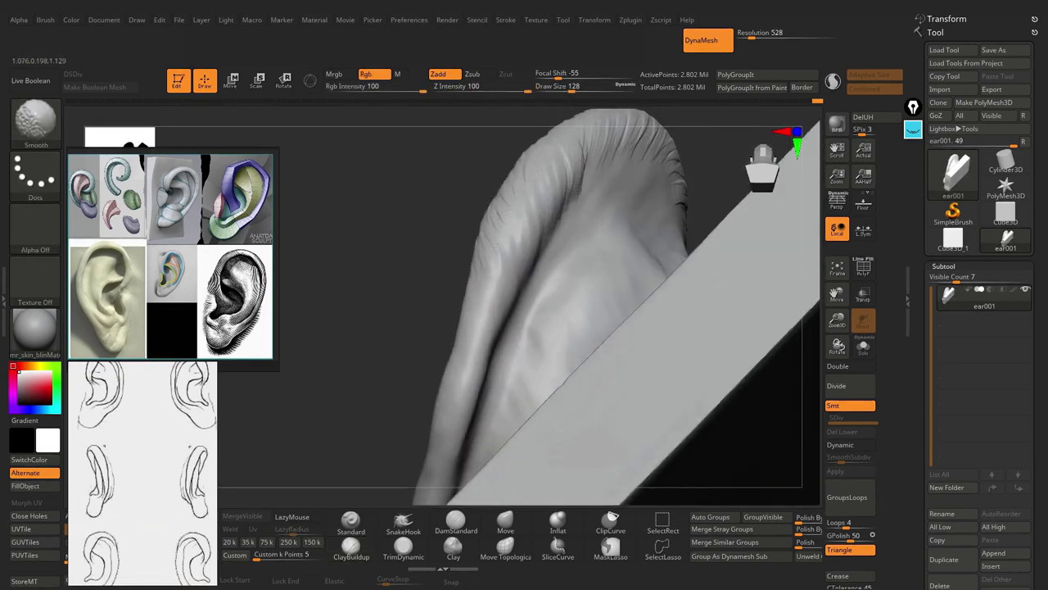
{"action": "mouse_move", "coordinate": [524, 245]}
{"action": "right_mouse_down"}
{"action": "mouse_move", "coordinate": [545, 497]}
{"action": "mouse_move", "coordinate": [552, 280]}
{"action": "mouse_move", "coordinate": [573, 270]}
{"action": "right_mouse_up"}
{"action": "right_click_drag", "start_coordinate": [398, 270], "coordinate": [382, 236]}
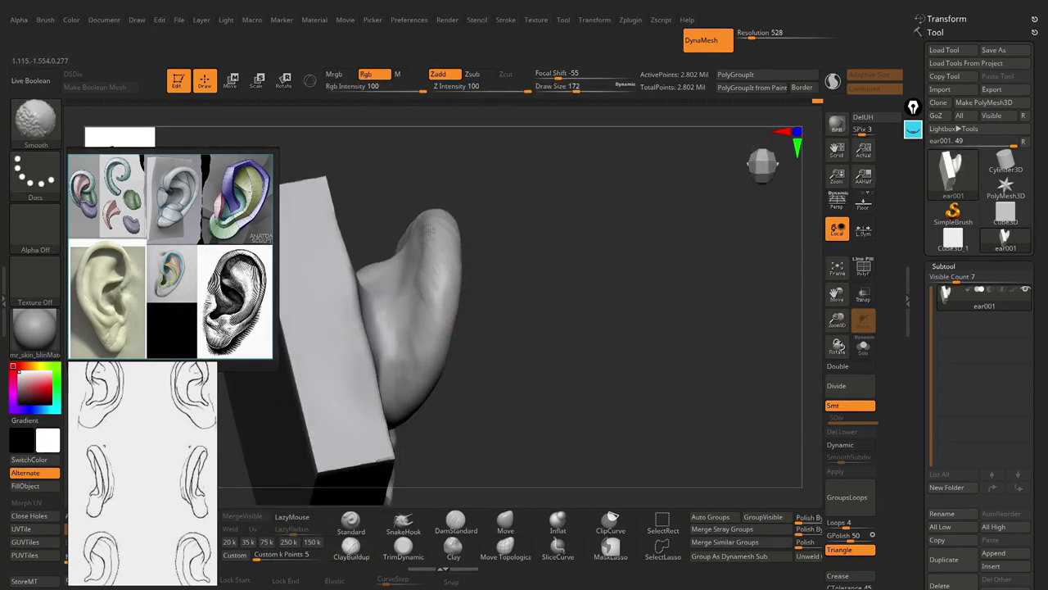
{"action": "left_click_drag", "start_coordinate": [246, 246], "coordinate": [120, 145]}
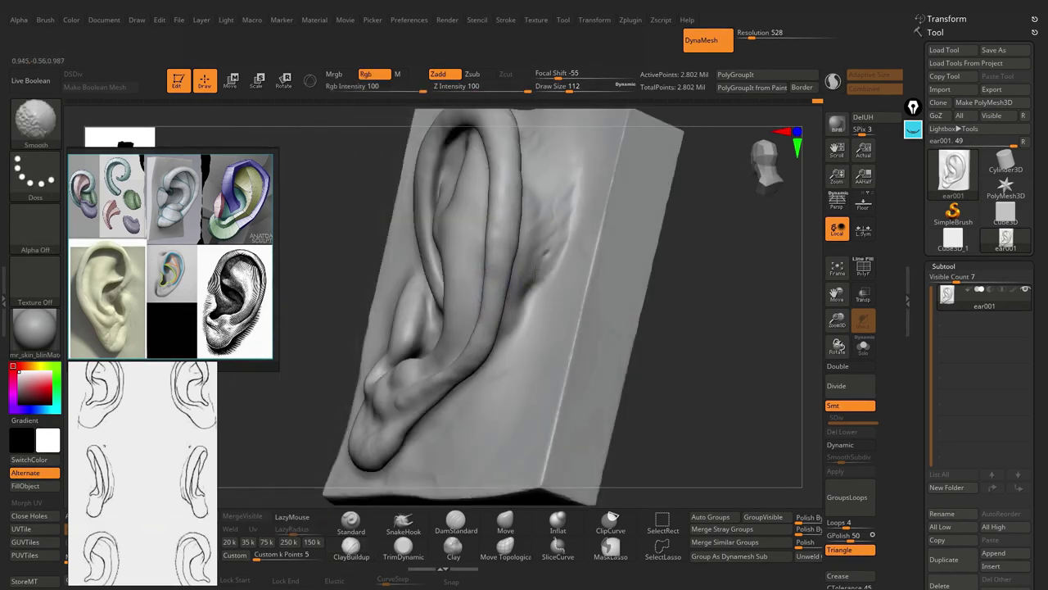
- Smooth a small patch, then undo a vertical ClipCurve cut that removed the ear
{"action": "key", "text": "shift"}
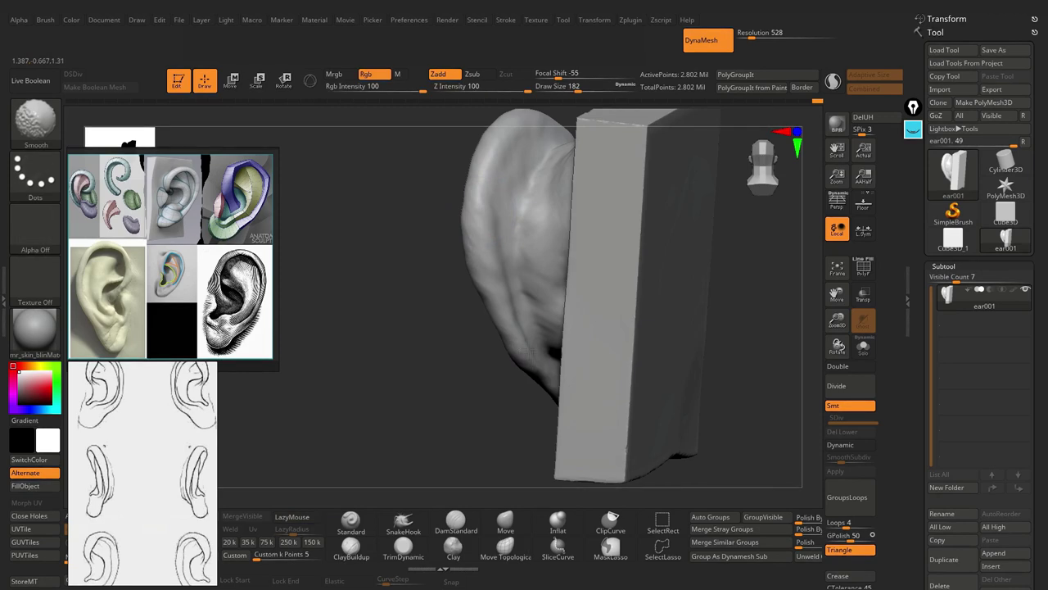
{"action": "left_click_drag", "start_coordinate": [537, 372], "coordinate": [564, 354]}
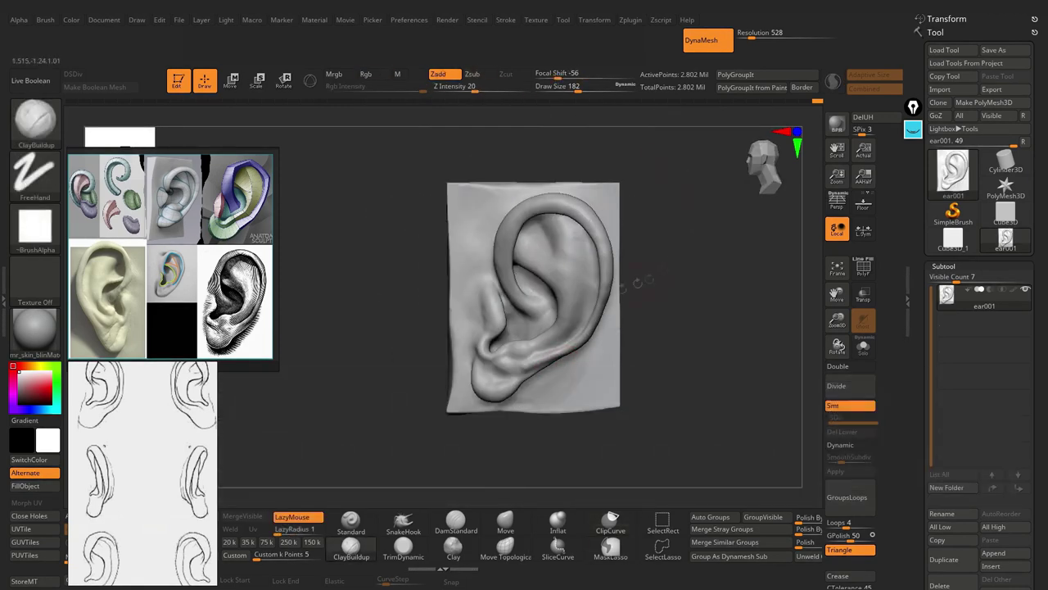
{"action": "left_click", "coordinate": [610, 520]}
{"action": "left_click_drag", "start_coordinate": [456, 135], "coordinate": [459, 492], "text": "ctrl+shift"}
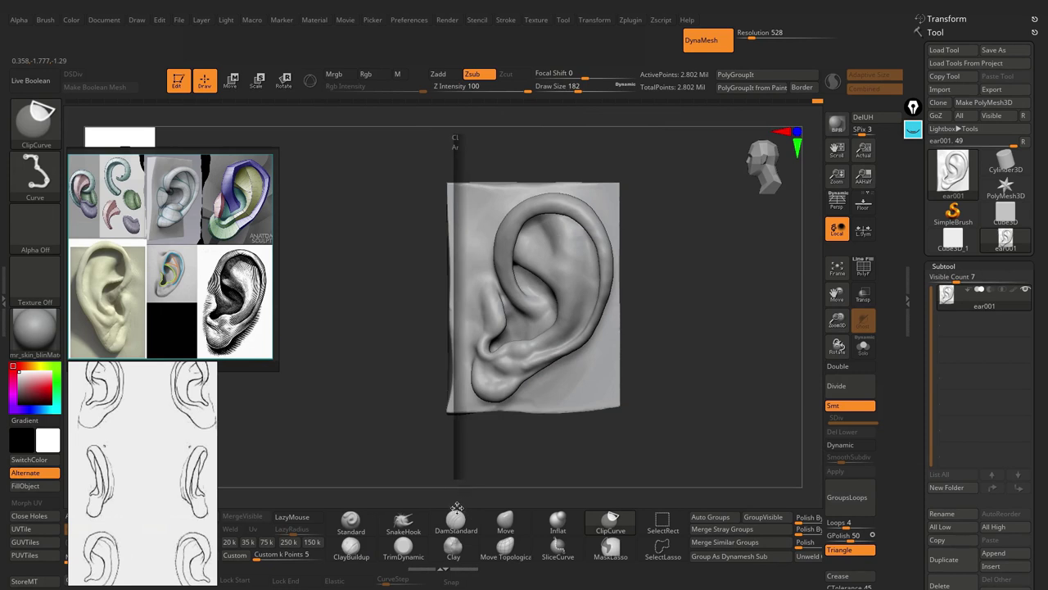
{"action": "key", "text": "ctrl+z"}
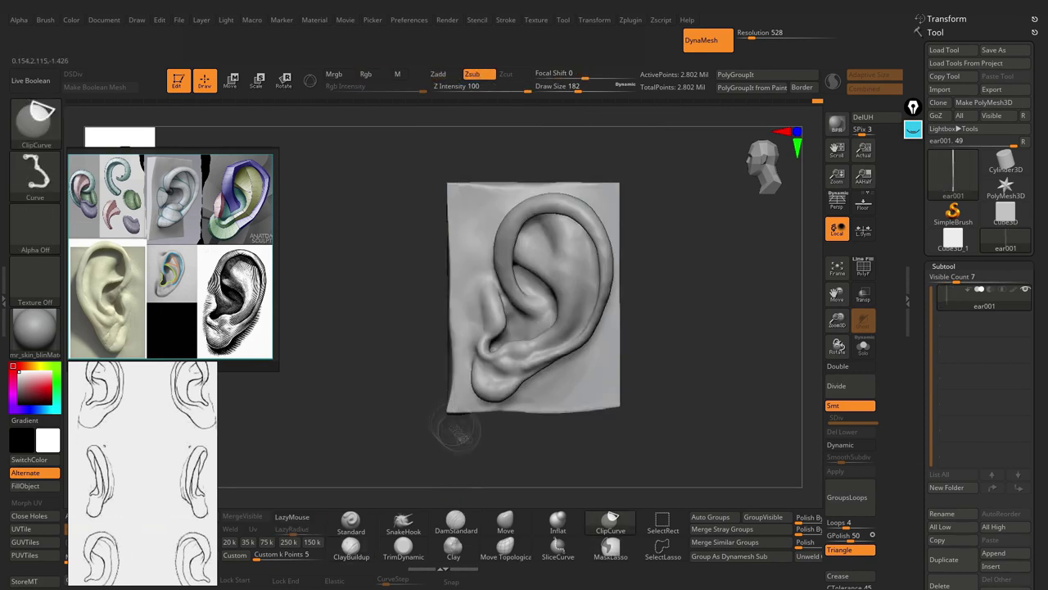
- Trim the block's left, bottom and top edges with ClipCurve
{"action": "left_click_drag", "start_coordinate": [668, 404], "coordinate": [404, 394], "text": "ctrl+shift"}
{"action": "left_click_drag", "start_coordinate": [634, 169], "coordinate": [401, 182], "text": "ctrl+shift"}
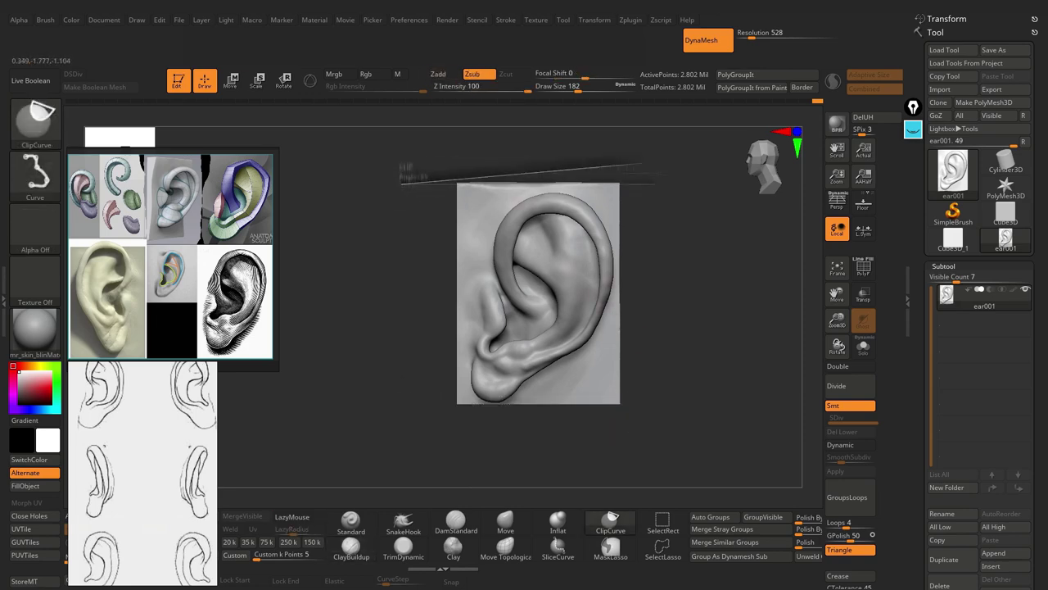
{"action": "left_click_drag", "start_coordinate": [661, 332], "coordinate": [596, 349]}
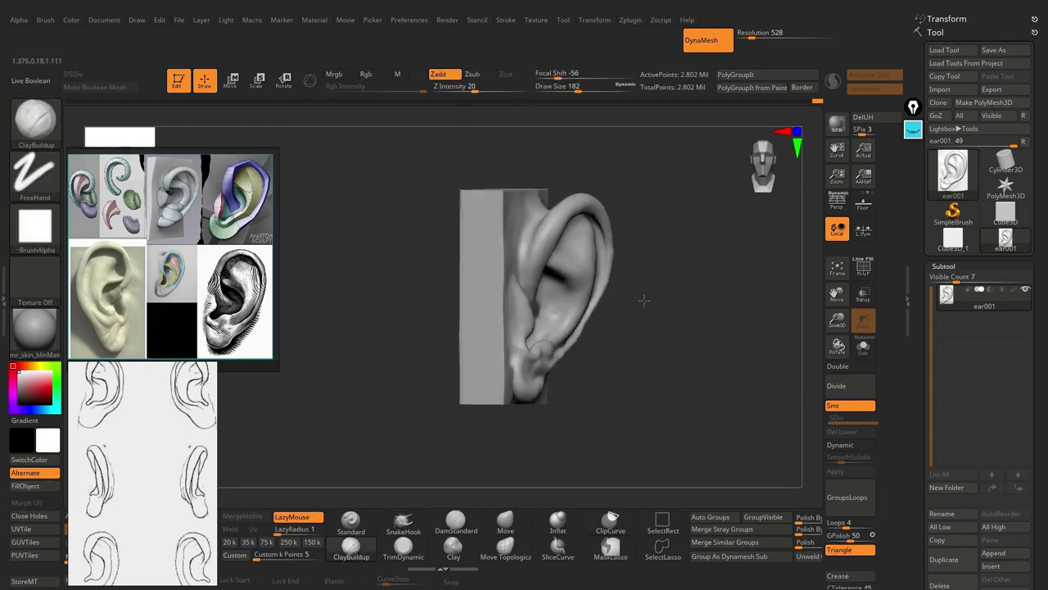
- Paint a blue polypaint band along the inner helix
{"action": "left_click", "coordinate": [34, 394]}
{"action": "left_click_drag", "start_coordinate": [471, 160], "coordinate": [533, 260]}
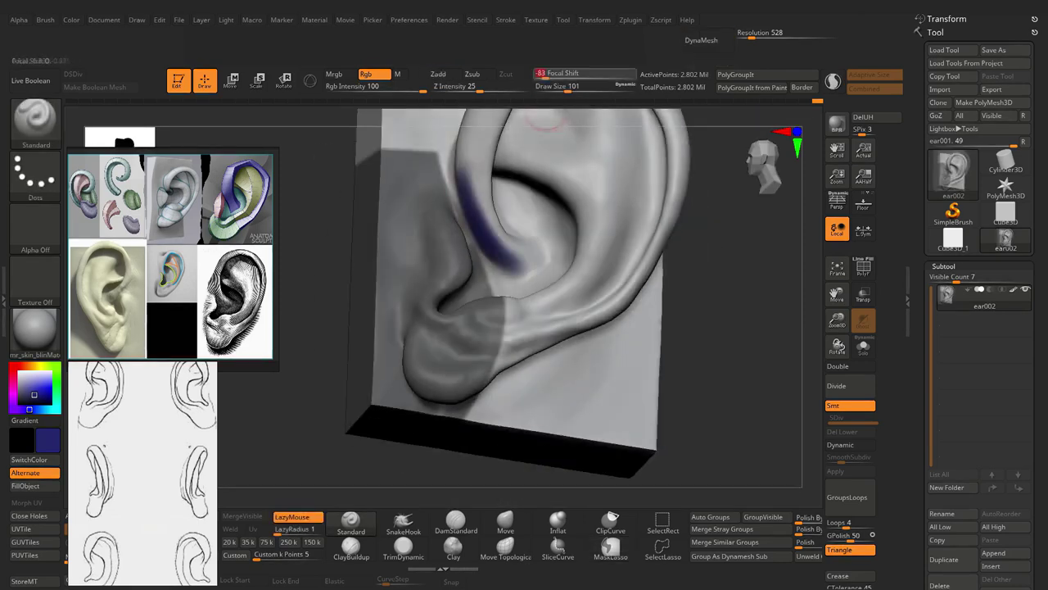
{"action": "mouse_move", "coordinate": [321, 334]}
{"action": "left_mouse_down"}
{"action": "mouse_move", "coordinate": [385, 344]}
{"action": "mouse_move", "coordinate": [456, 249]}
{"action": "mouse_move", "coordinate": [393, 344]}
{"action": "mouse_move", "coordinate": [328, 388]}
{"action": "left_mouse_up"}
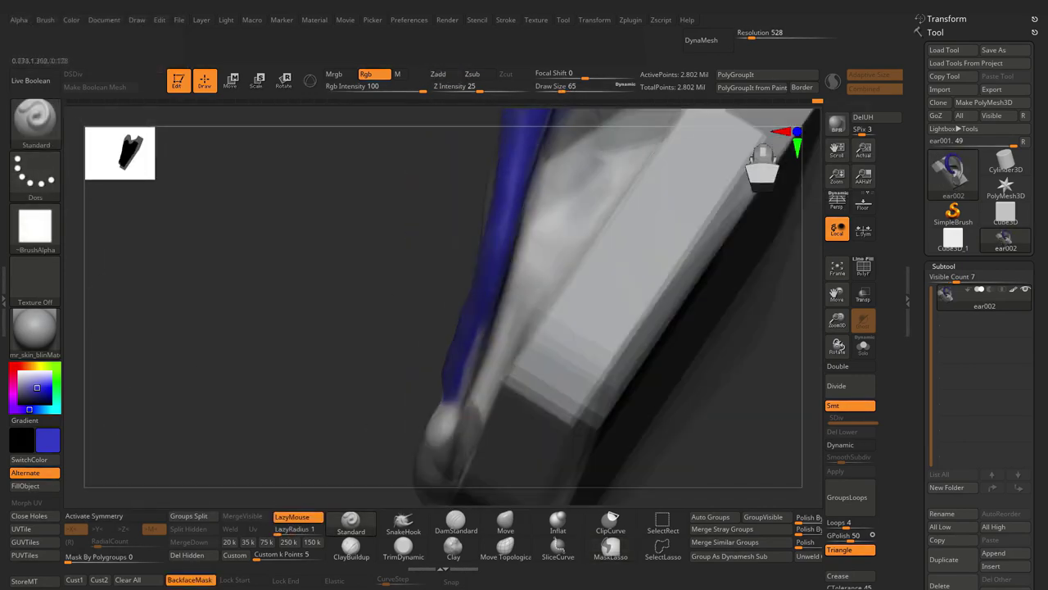